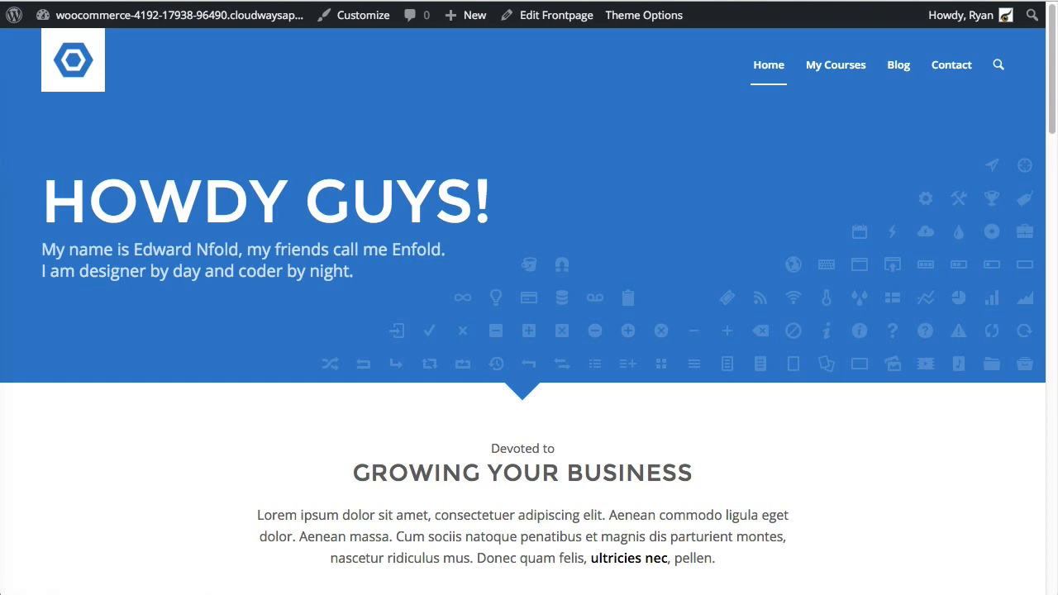
Step: Go from the front page to the Dashboard and bring up Plugins > Installed Plugins
left_click(539, 240)
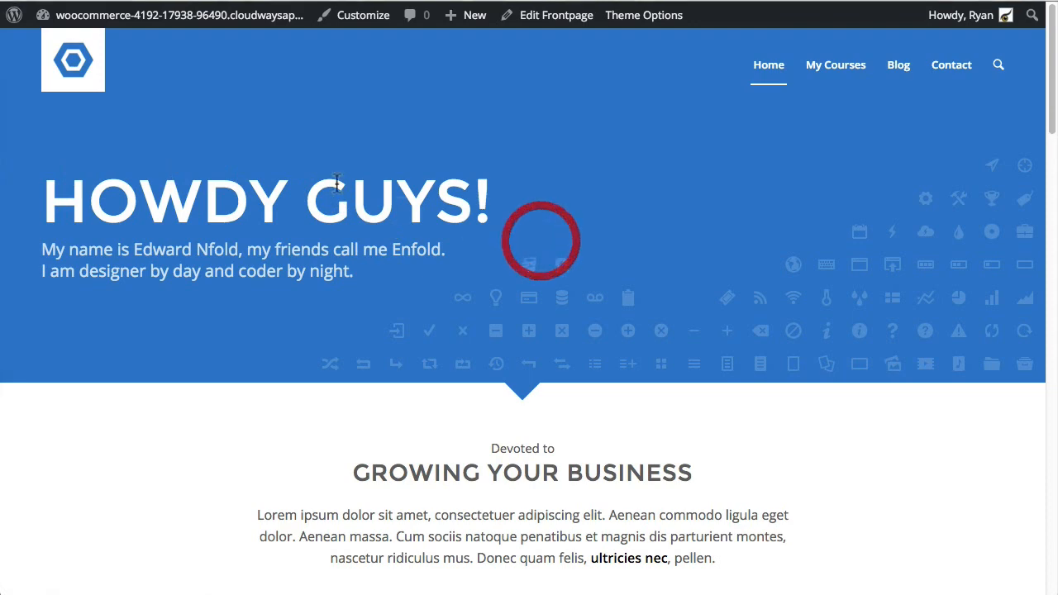
left_click(200, 22)
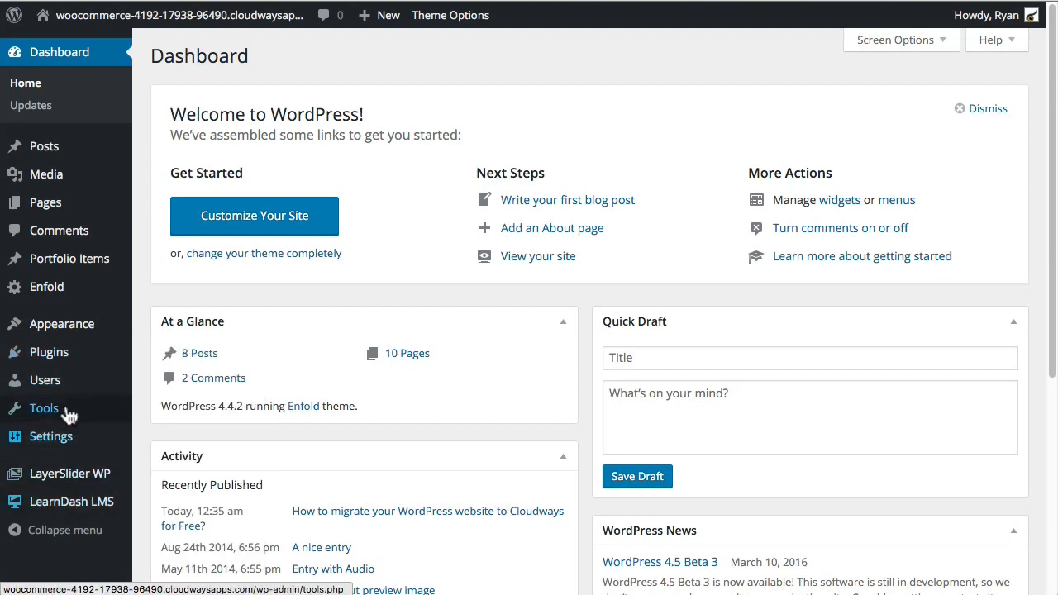
left_click(178, 354)
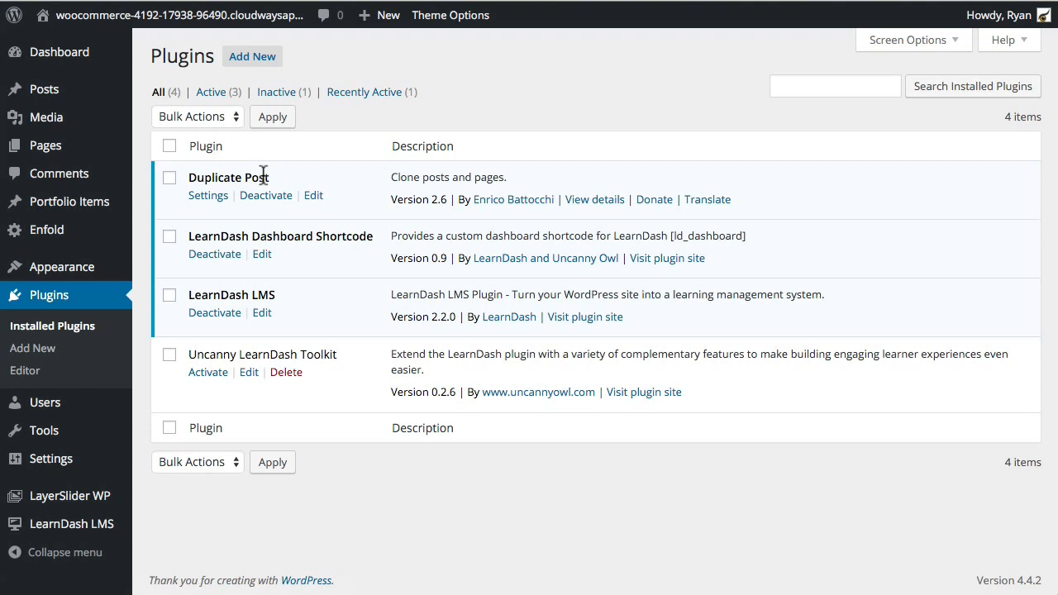
Step: Return from the Installed Plugins list to the live site's front page through the admin bar
left_click(344, 237)
left_click(242, 28)
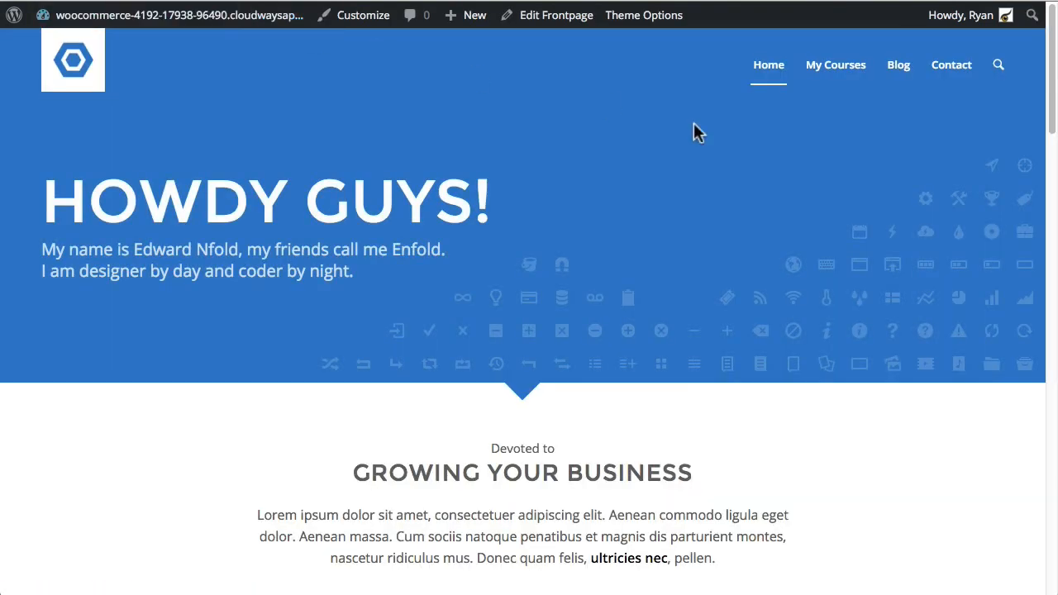
Step: On My Courses, expand and collapse Course A to view its lessons and Sample Quiz, then return to the Dashboard
left_click(846, 79)
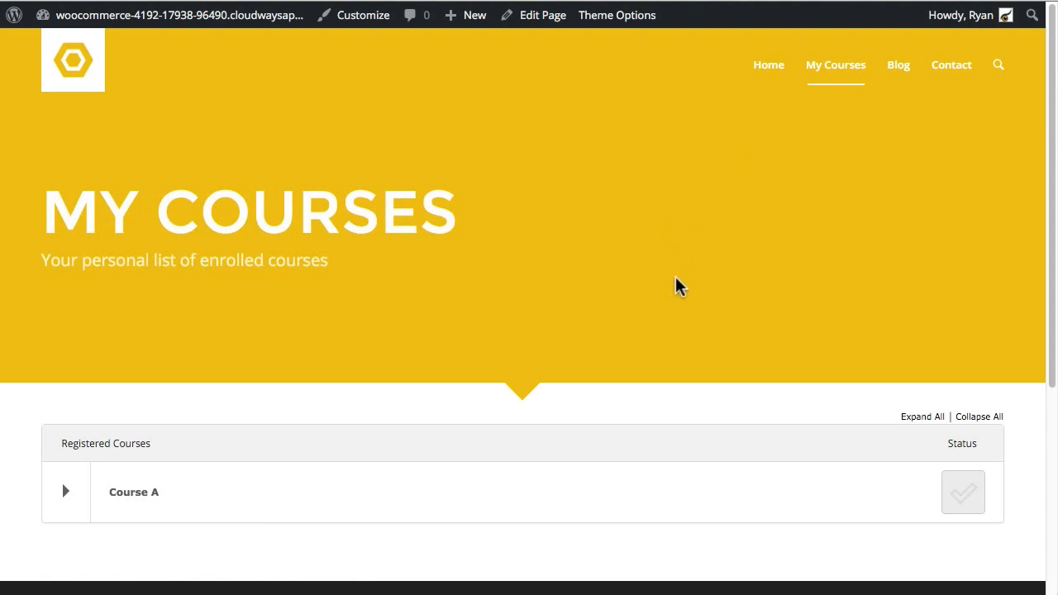
scroll(248, 314, "down", 1)
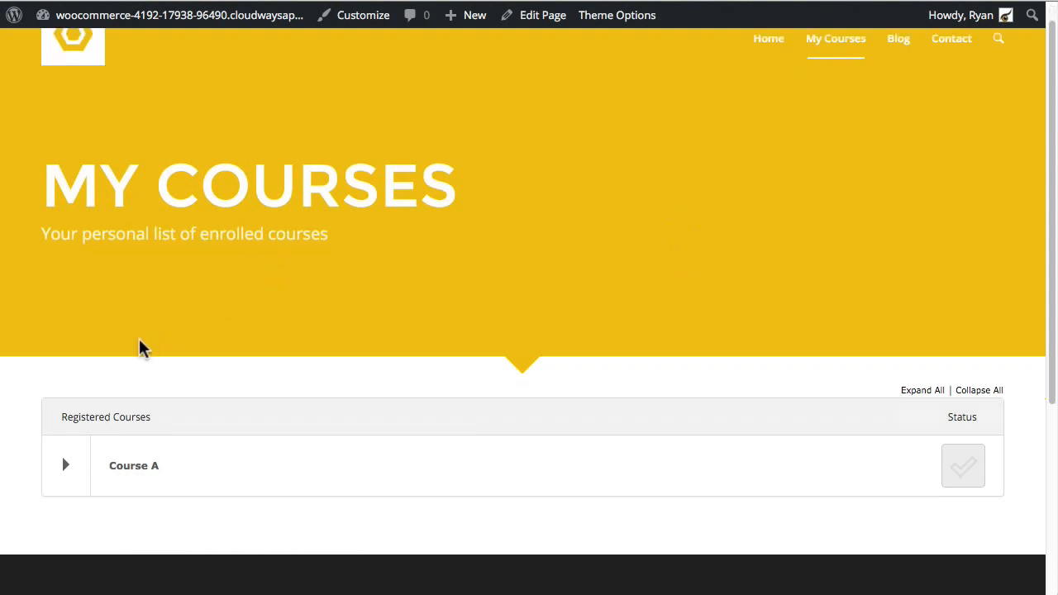
left_click(66, 470)
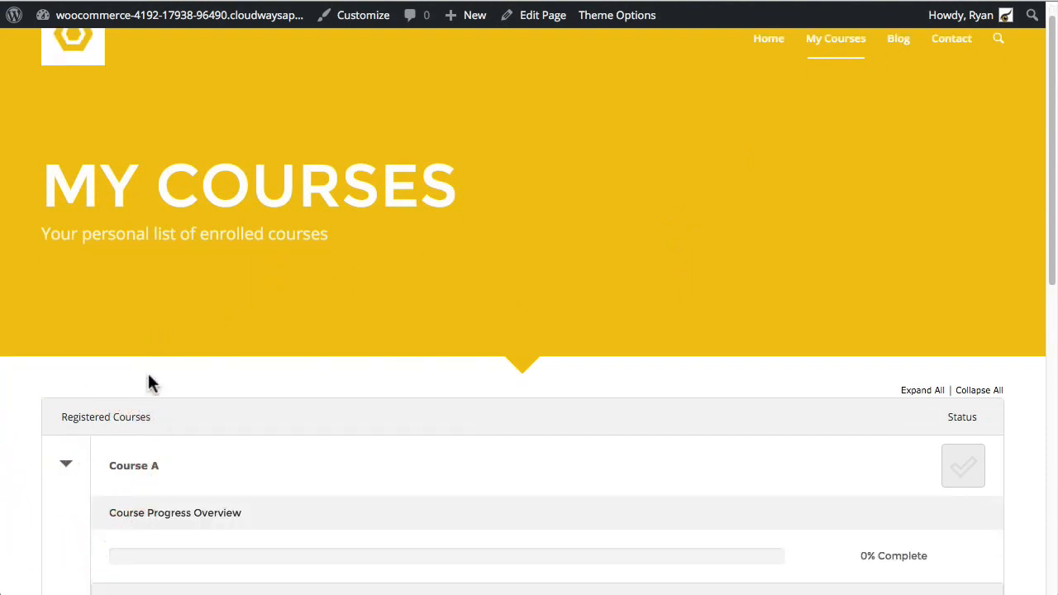
scroll(149, 380, "down", 3)
scroll(83, 408, "down", 6)
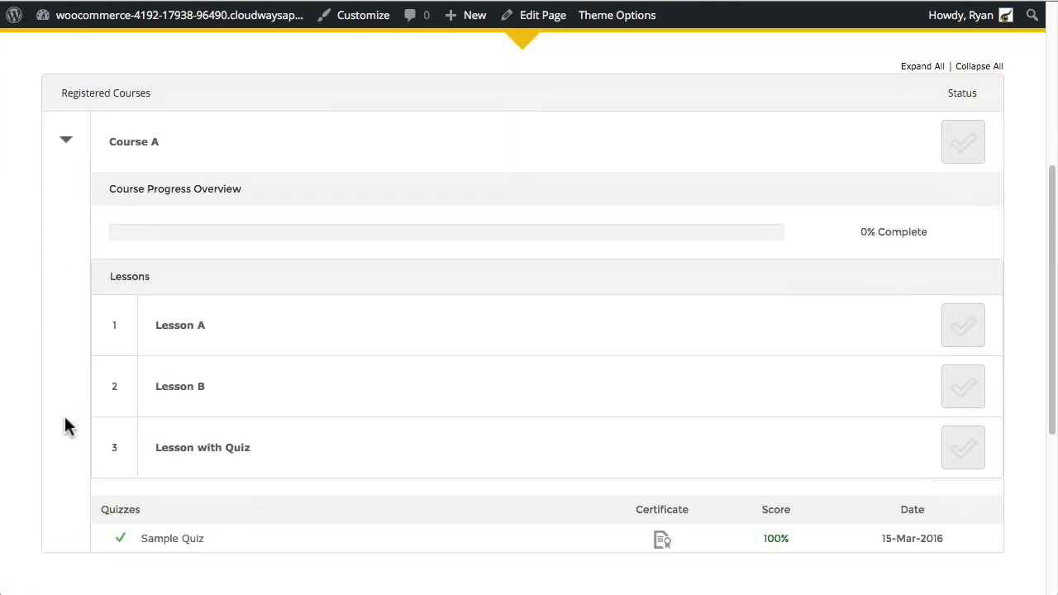
scroll(206, 409, "up", 1)
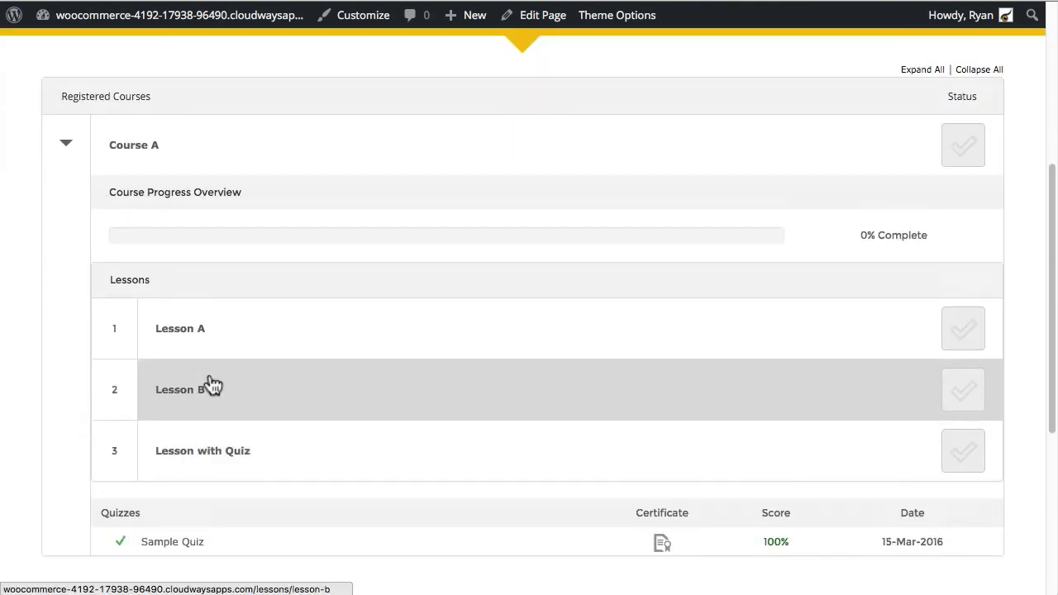
scroll(223, 330, "up", 1)
scroll(198, 325, "up", 5)
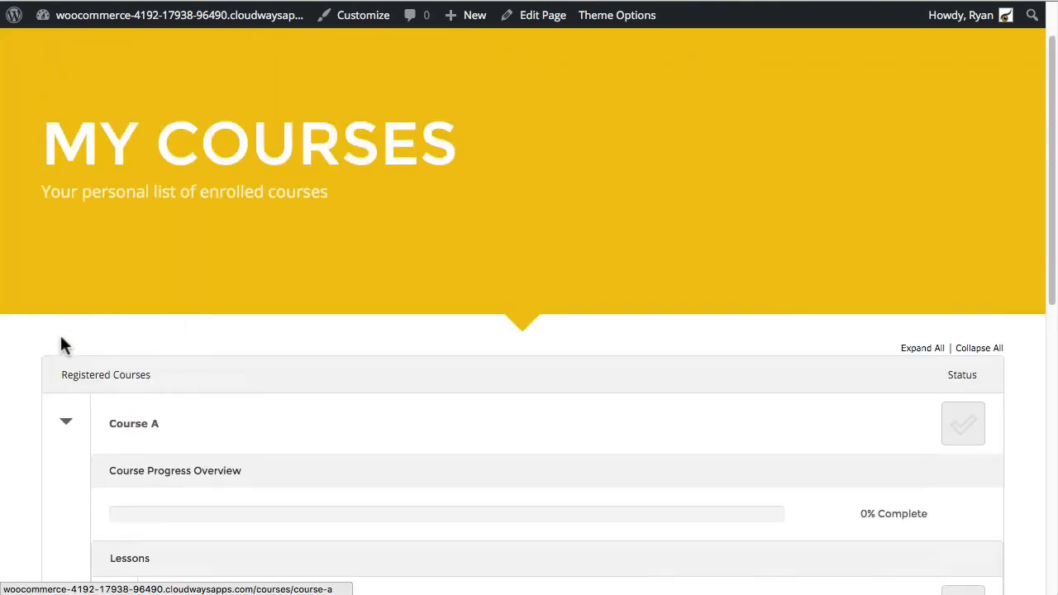
left_click(66, 421)
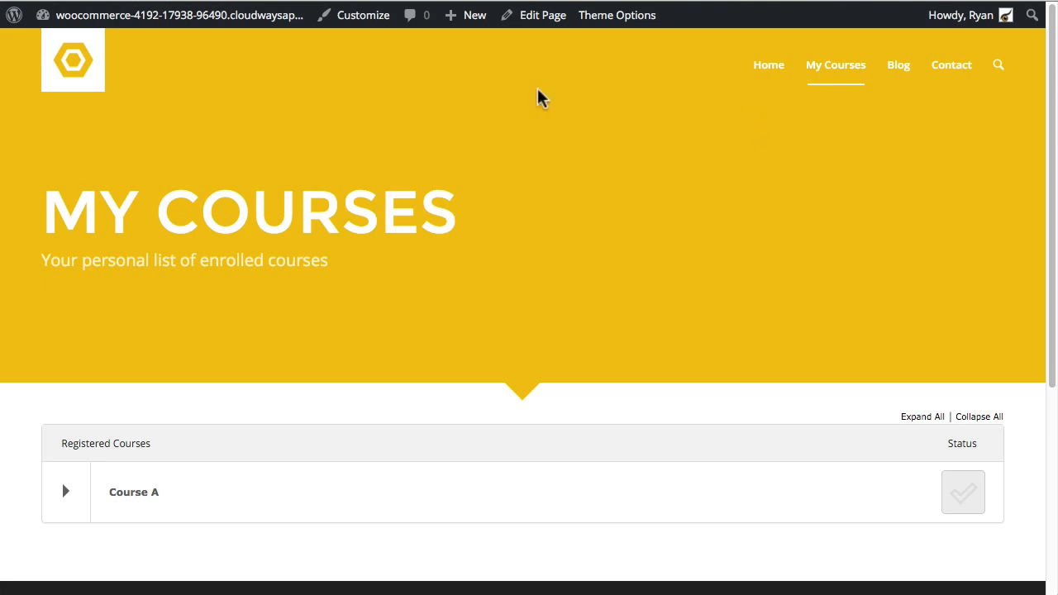
left_click(210, 20)
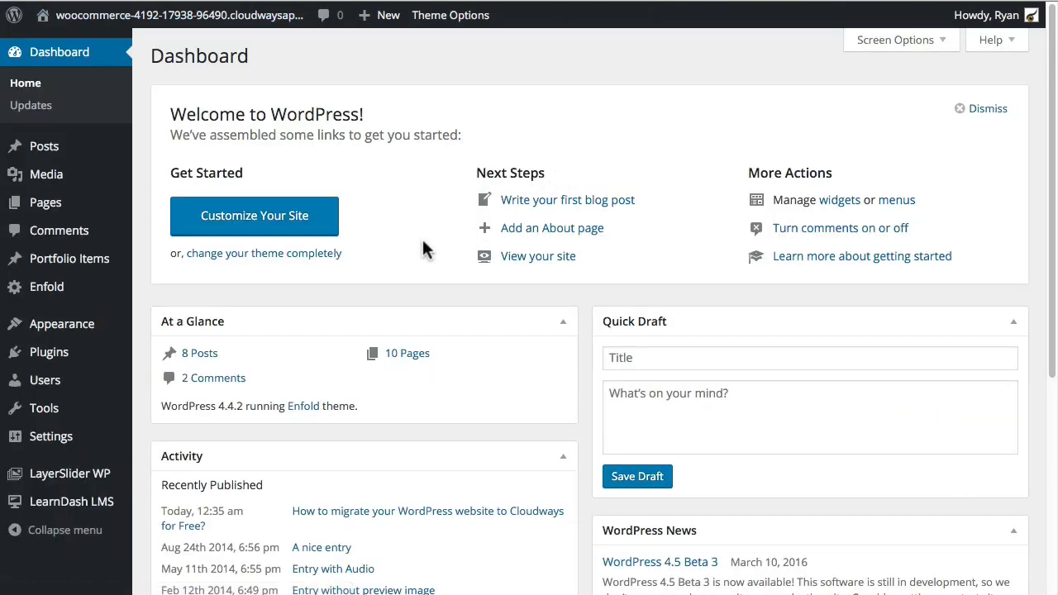
Step: Activate Uncanny LearnDash Toolkit from Installed Plugins and look over its module cards, all switched off
mouse_move(62, 361)
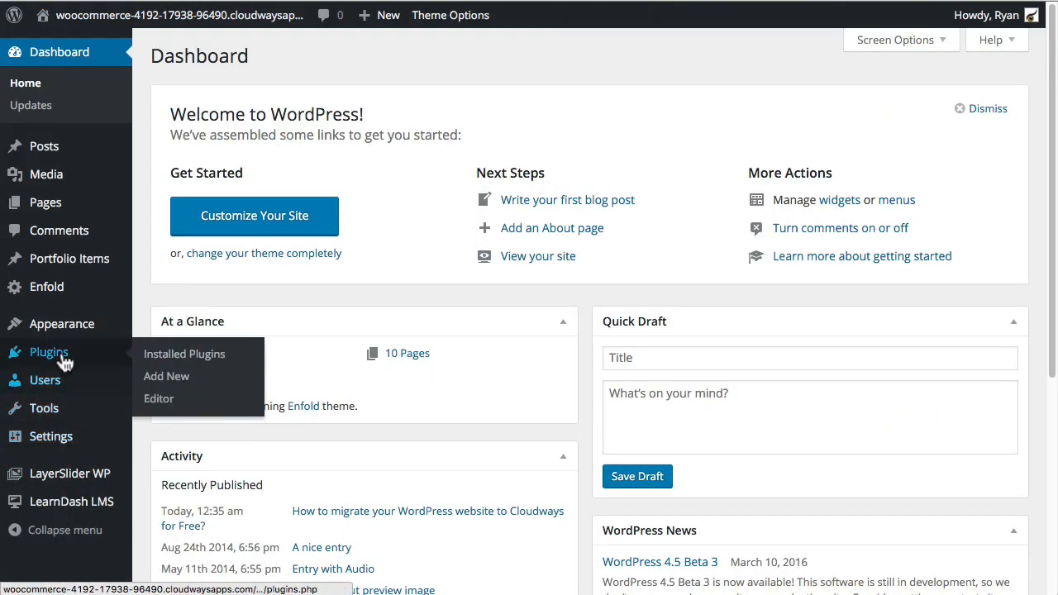
left_click(168, 357)
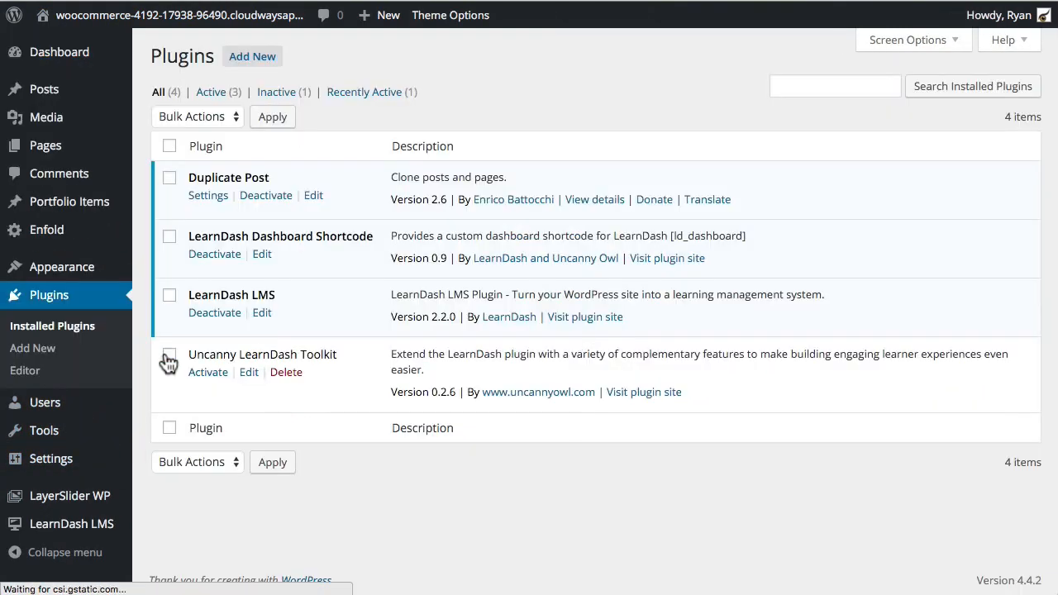
left_click(208, 373)
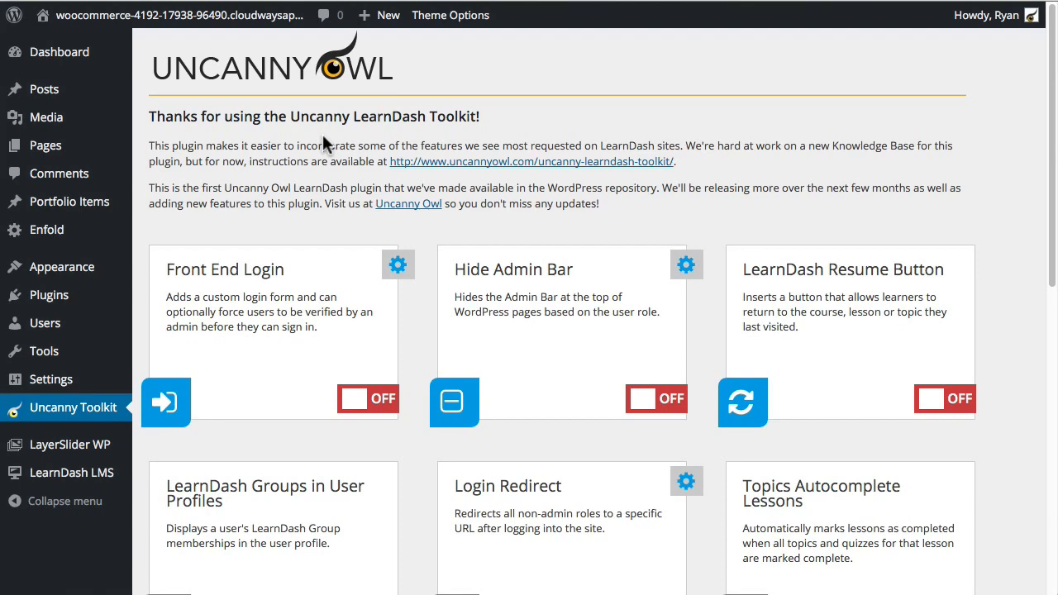
scroll(298, 339, "down", 5)
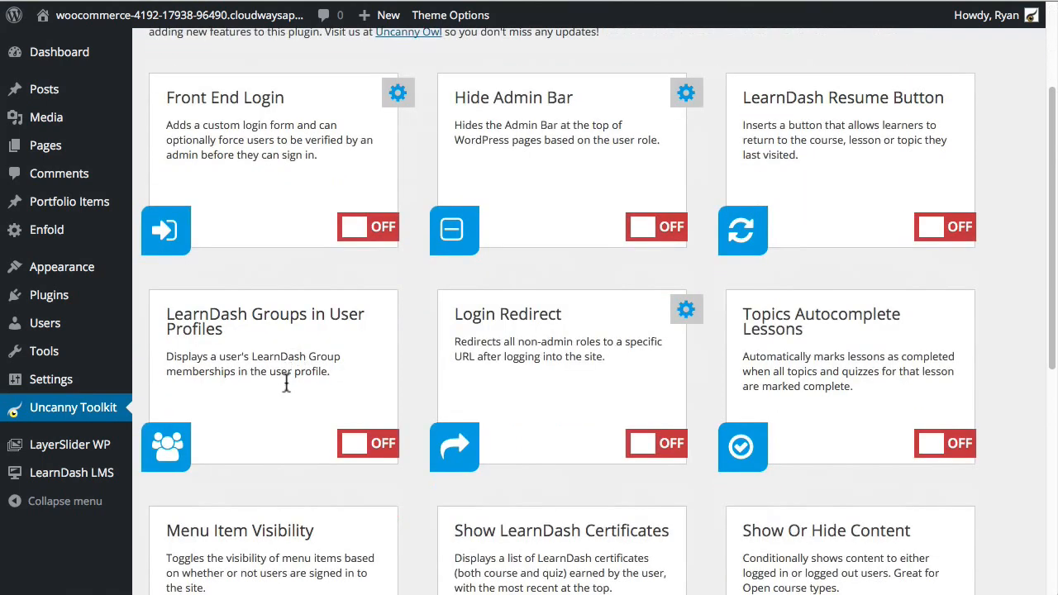
scroll(284, 414, "down", 10)
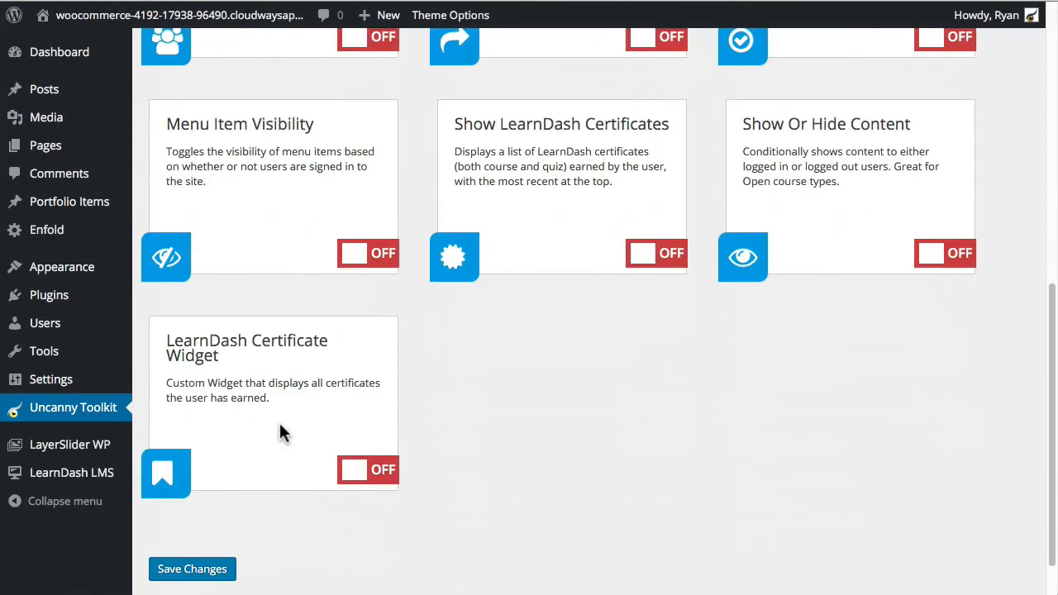
scroll(279, 432, "up", 14)
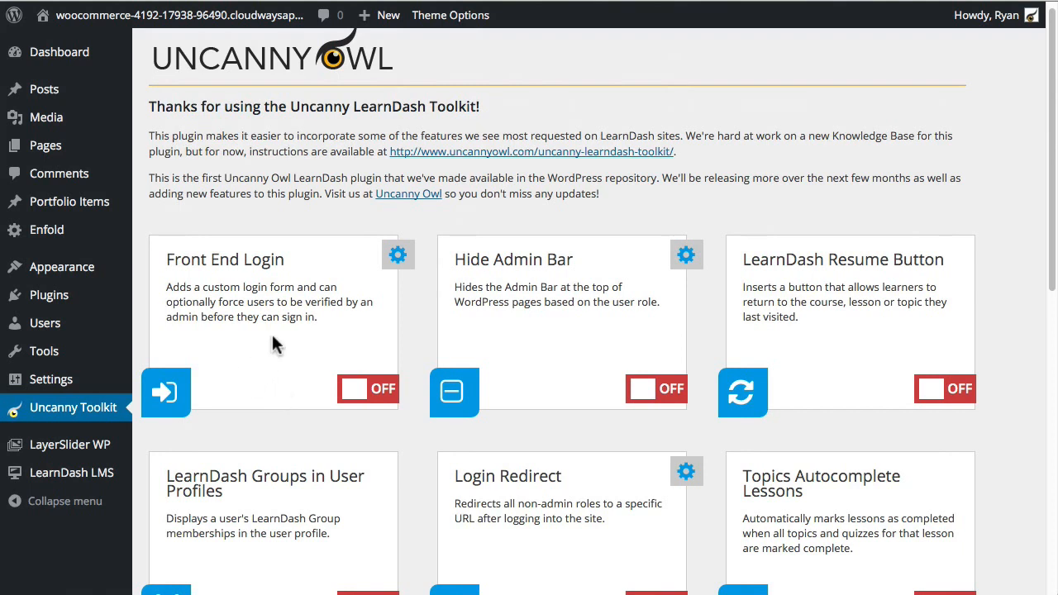
Step: Switch Front End Login on, save its settings with Login as the login page, and save the toolkit changes
left_click(388, 395)
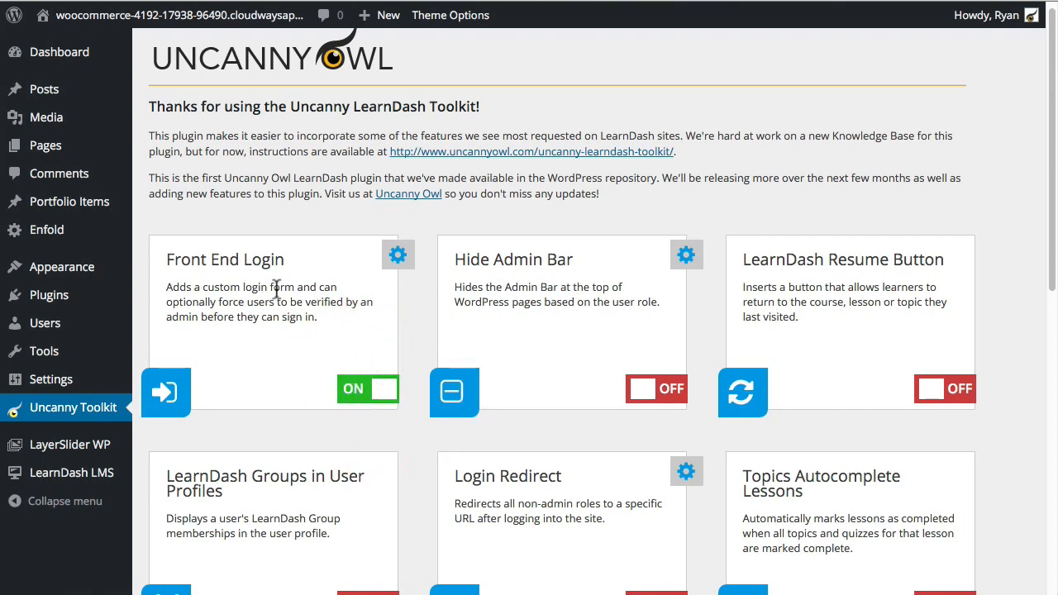
left_click(397, 258)
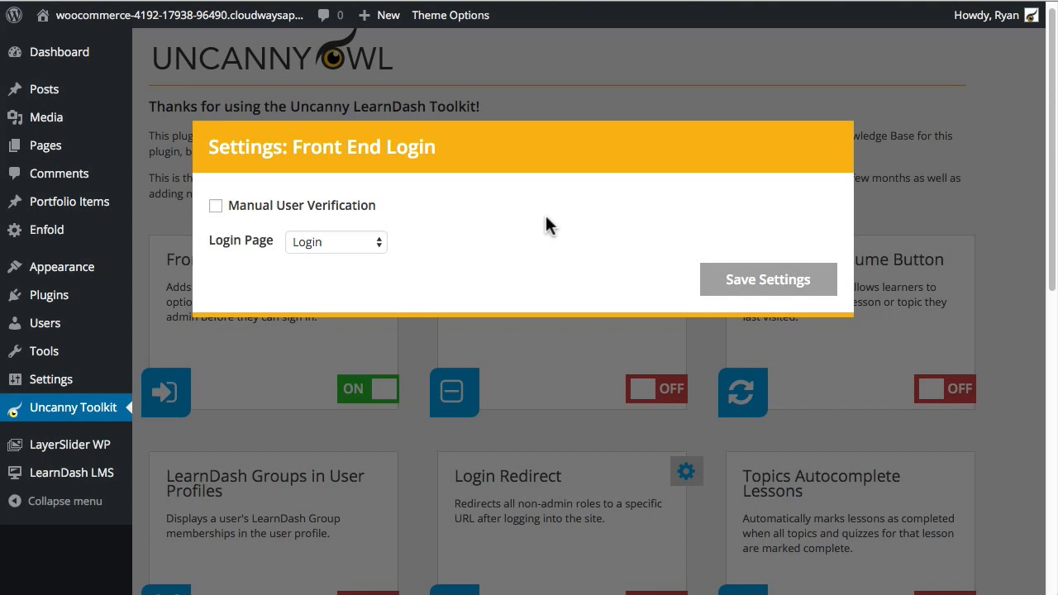
left_click(764, 282)
left_click(432, 345)
scroll(429, 281, "down", 5)
scroll(424, 297, "down", 3)
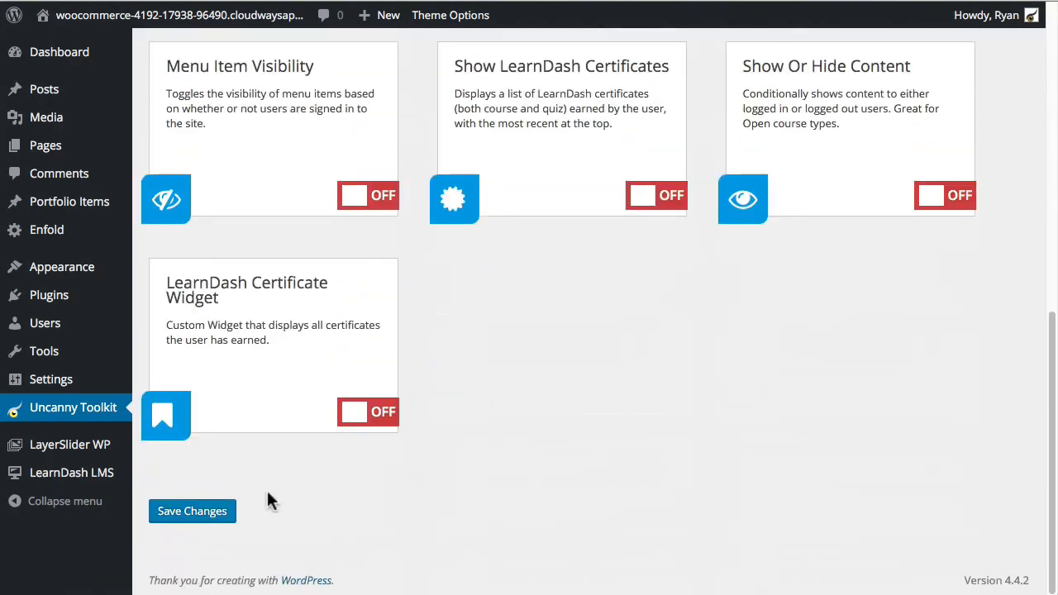
left_click(170, 511)
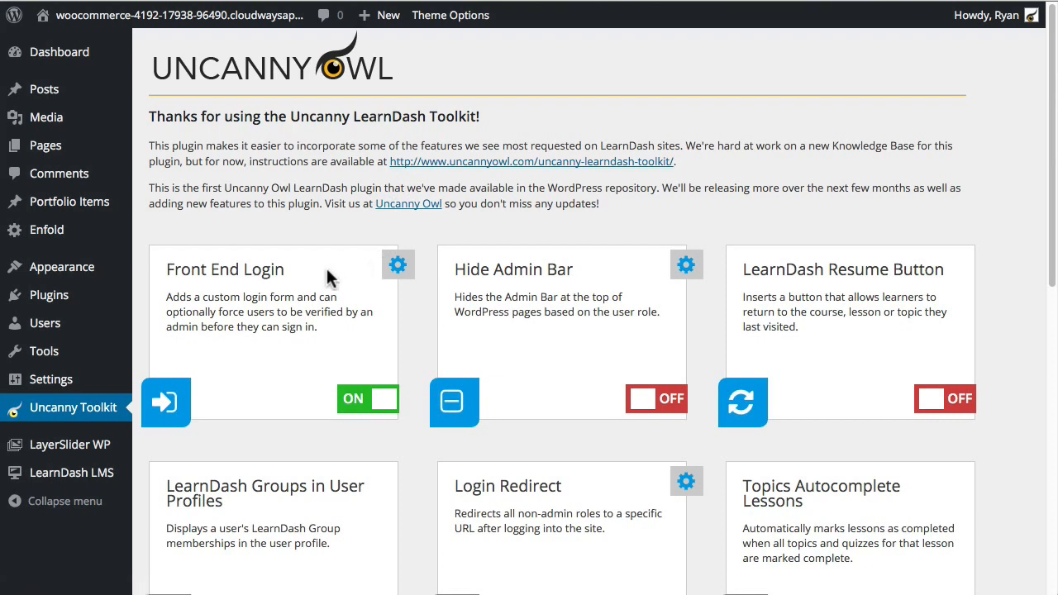
left_click(69, 146)
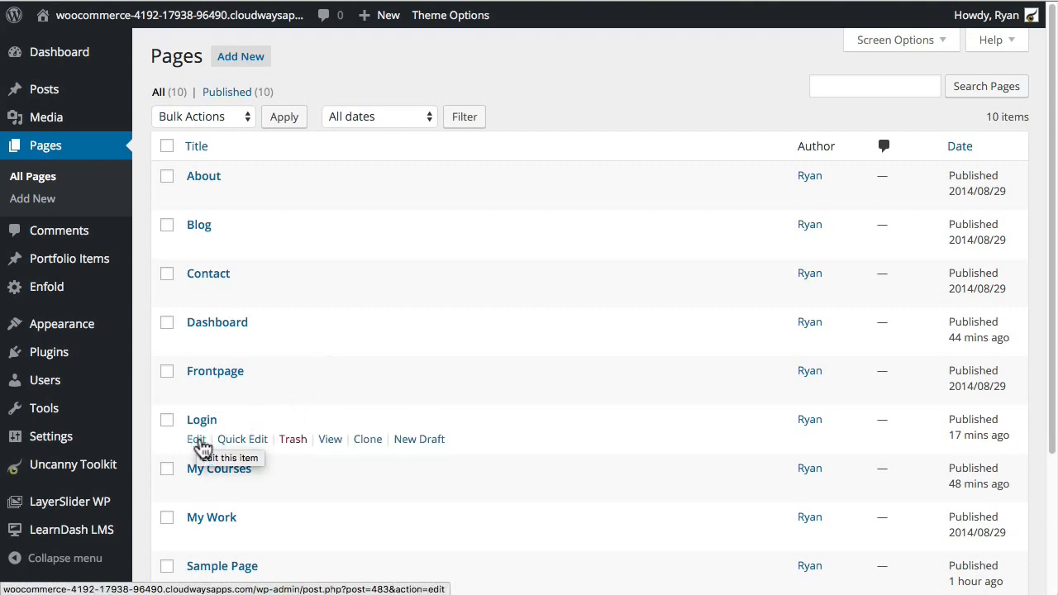
Step: Edit the Login page in Avia Layout Builder and scroll through its sign-in text and [uo_login_ui] shortcode
left_click(197, 441)
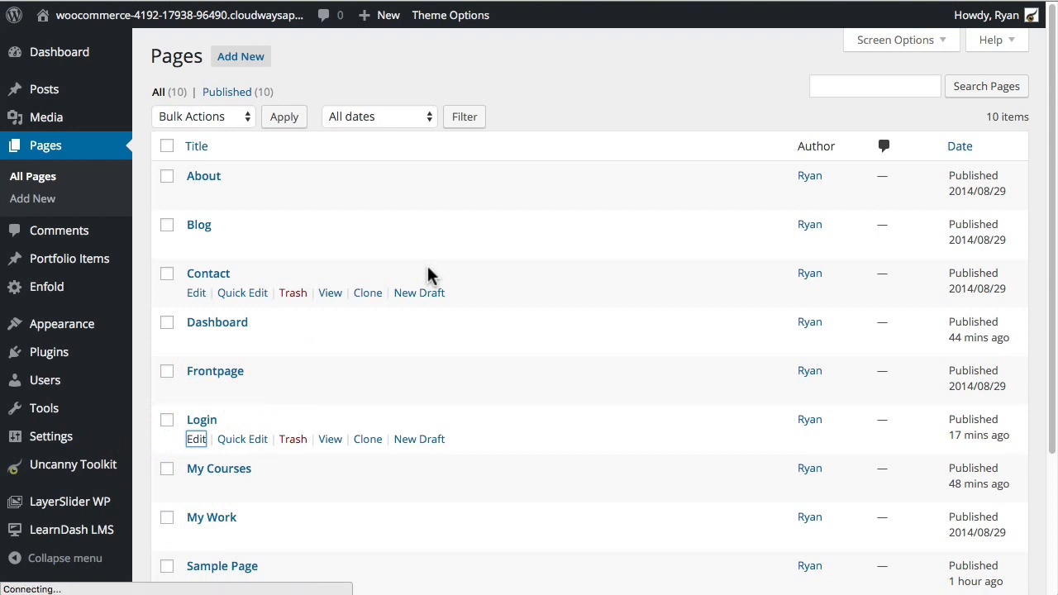
scroll(653, 181, "down", 1)
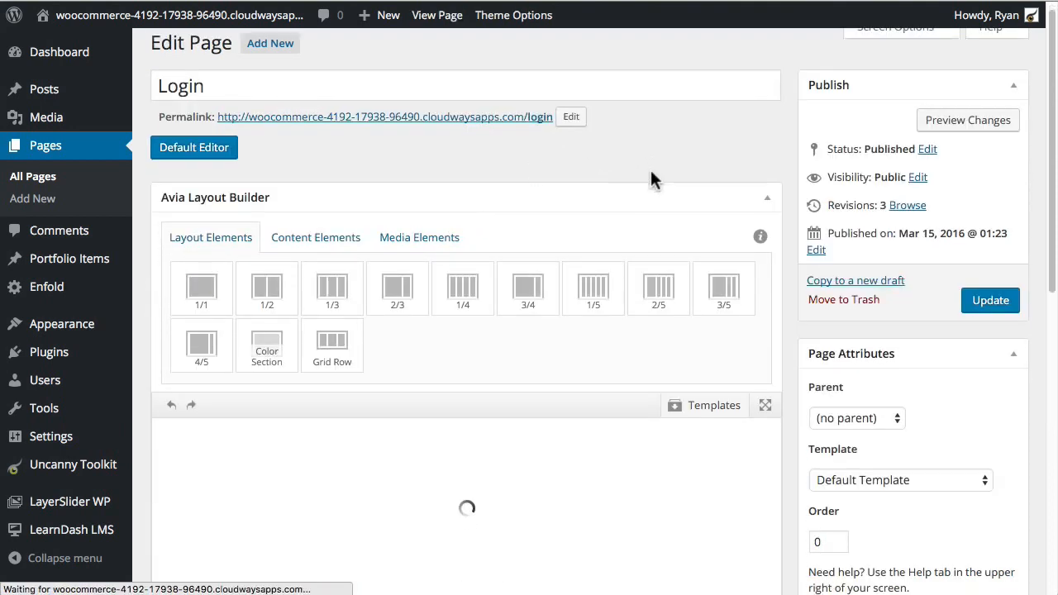
scroll(645, 175, "down", 1)
scroll(449, 372, "down", 3)
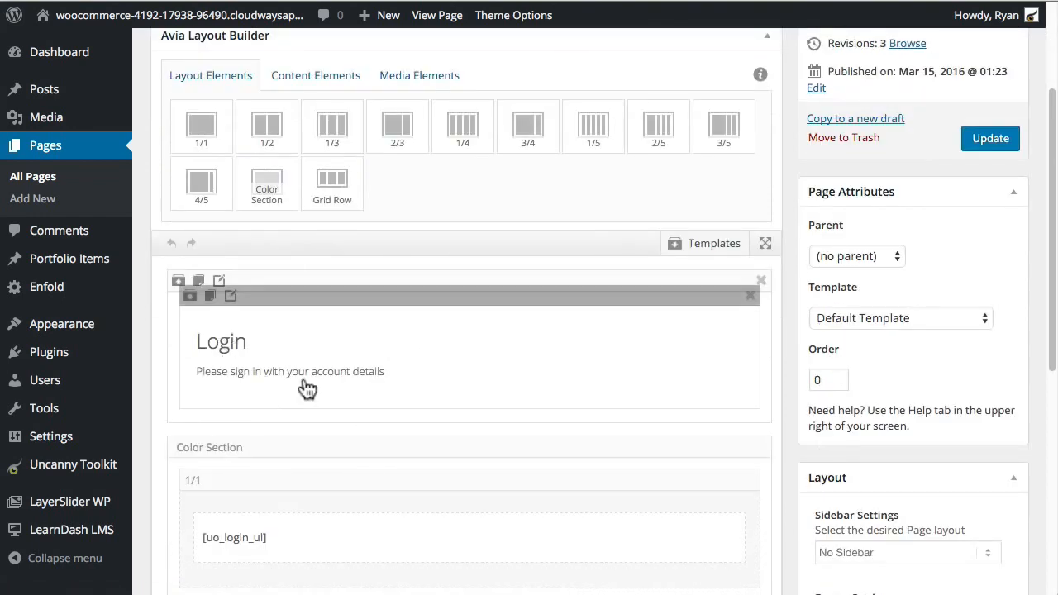
scroll(345, 378, "down", 2)
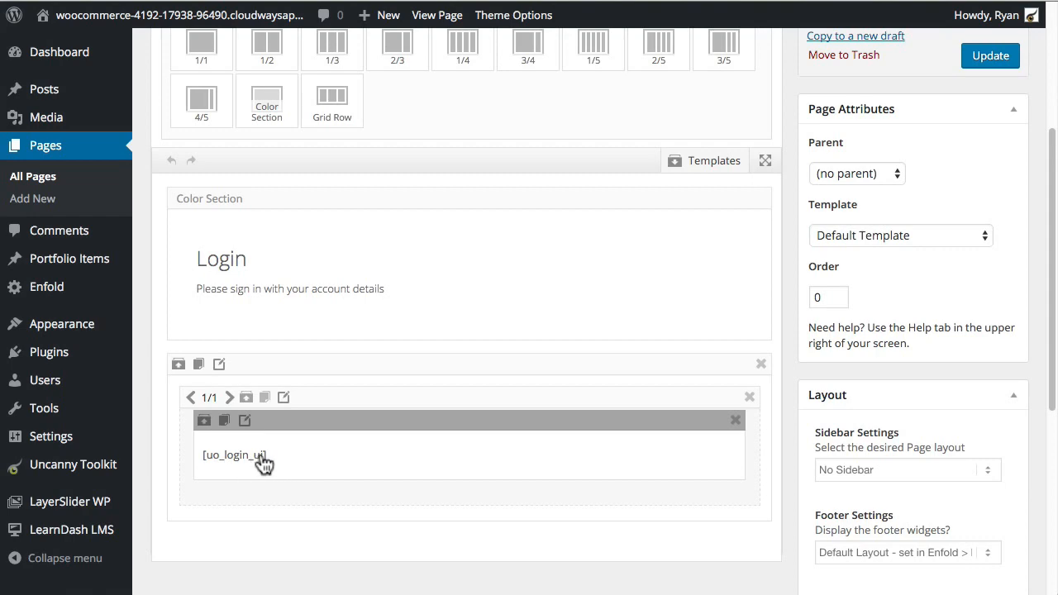
scroll(386, 461, "up", 3)
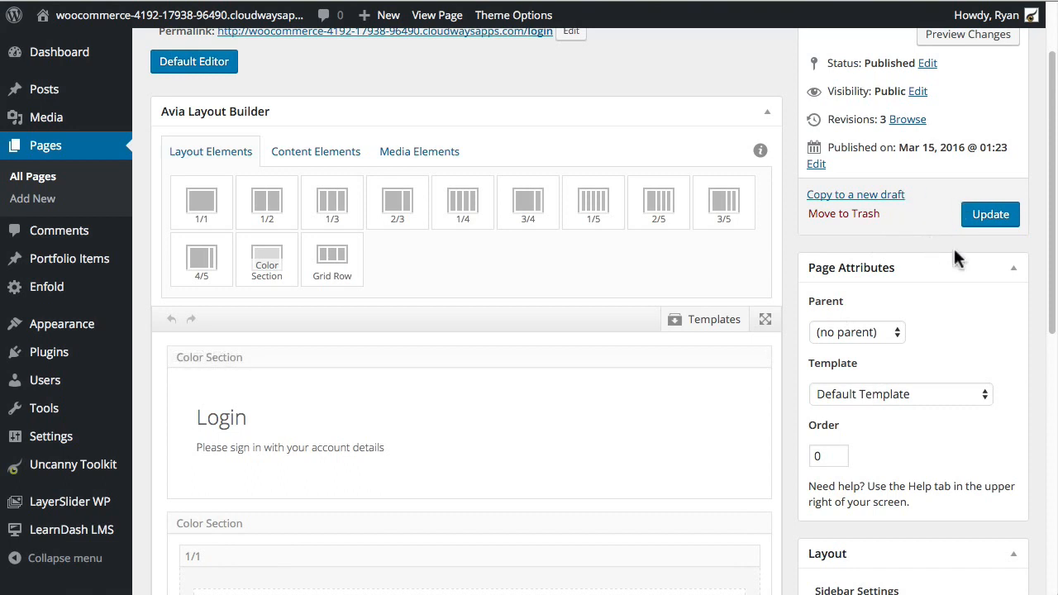
scroll(960, 256, "up", 2)
left_click(984, 302)
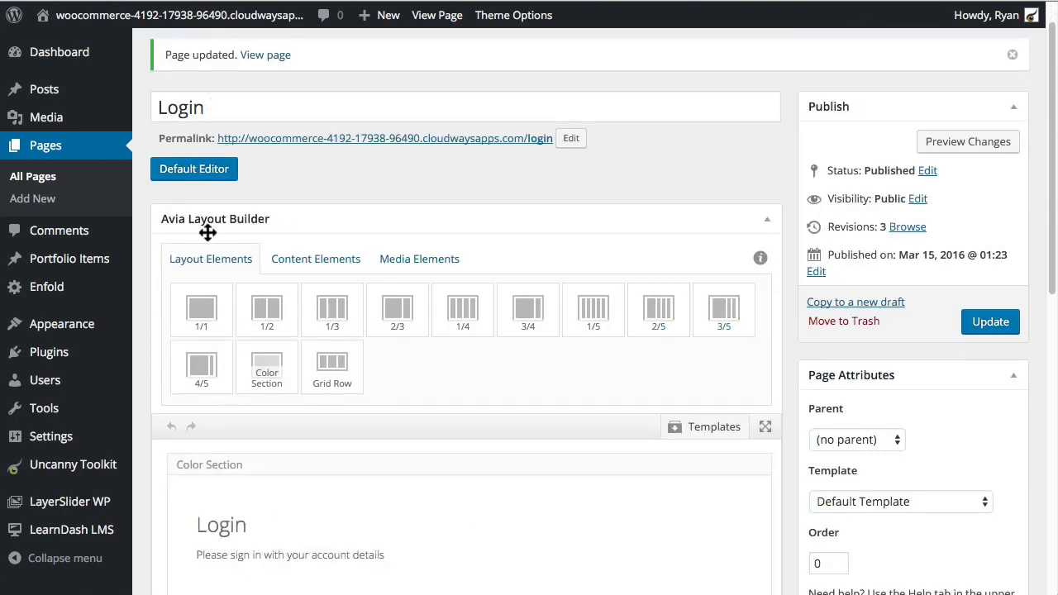
scroll(369, 207, "down", 3)
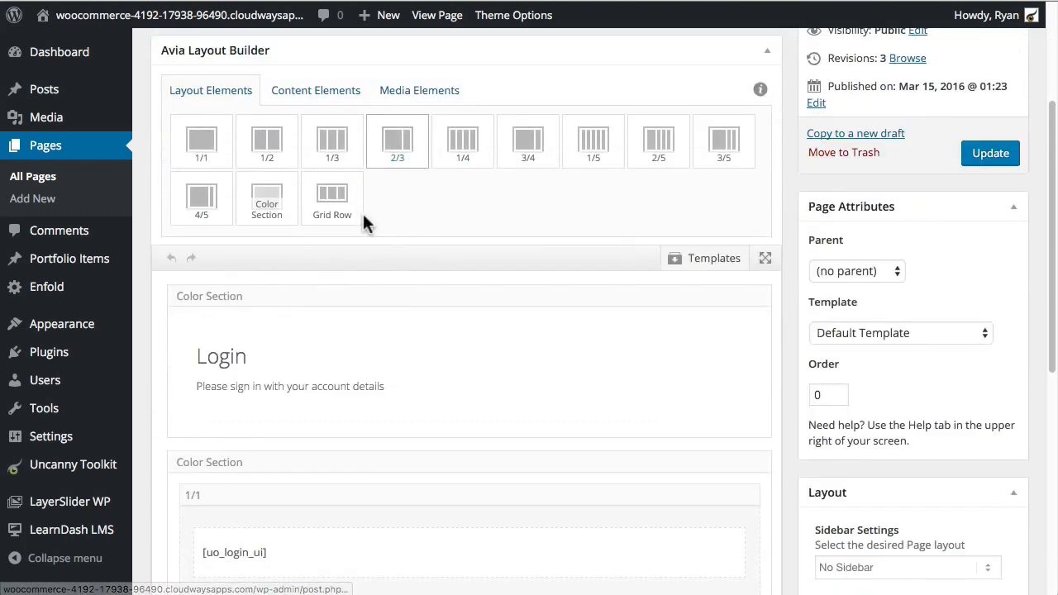
left_click_drag(426, 418, 445, 418)
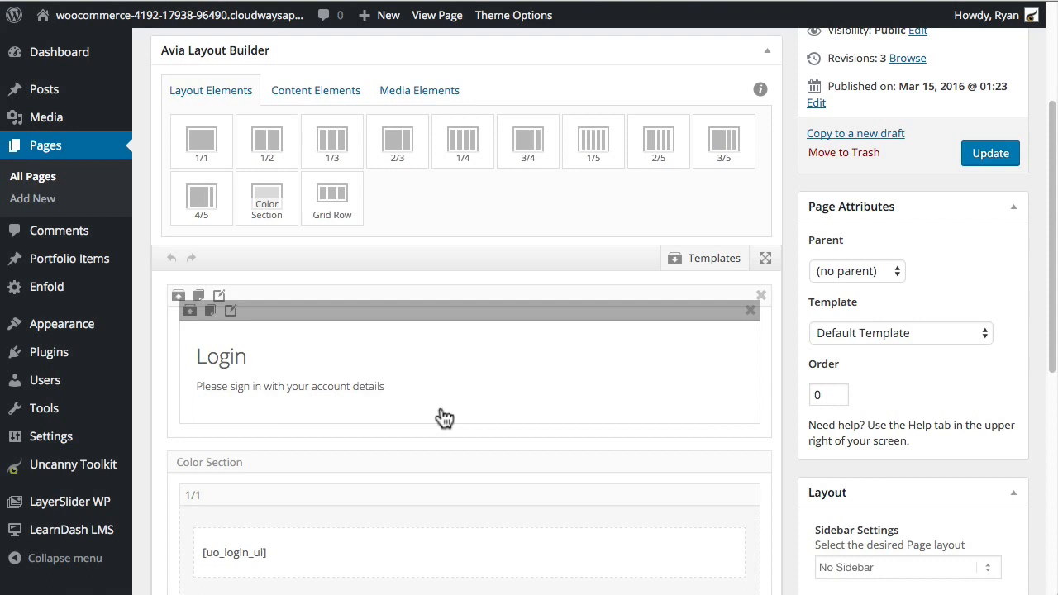
left_click_drag(445, 418, 304, 422)
left_click_drag(304, 421, 219, 429)
scroll(132, 382, "down", 1)
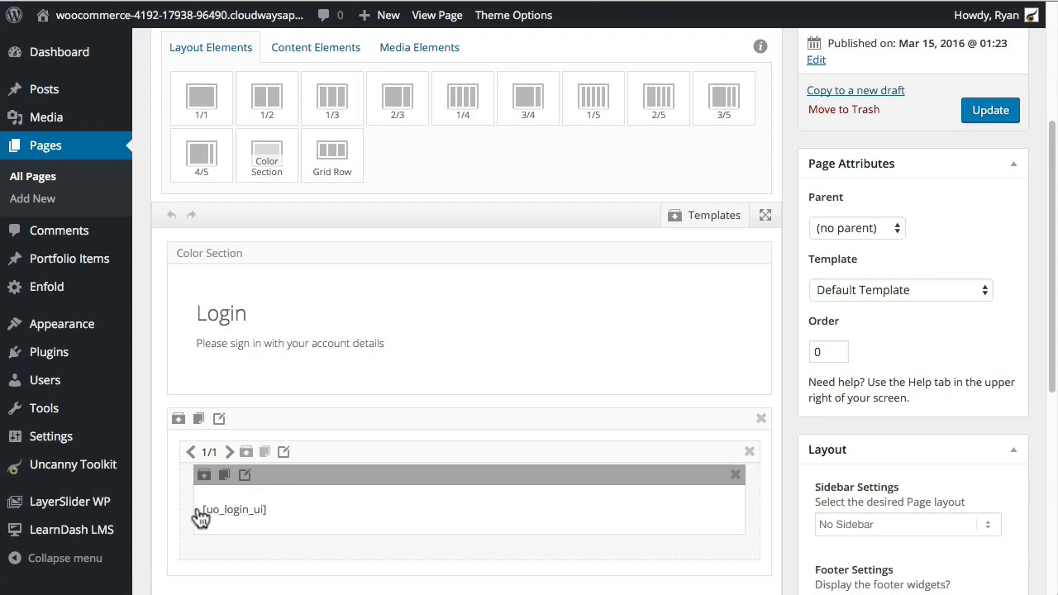
mouse_move(79, 533)
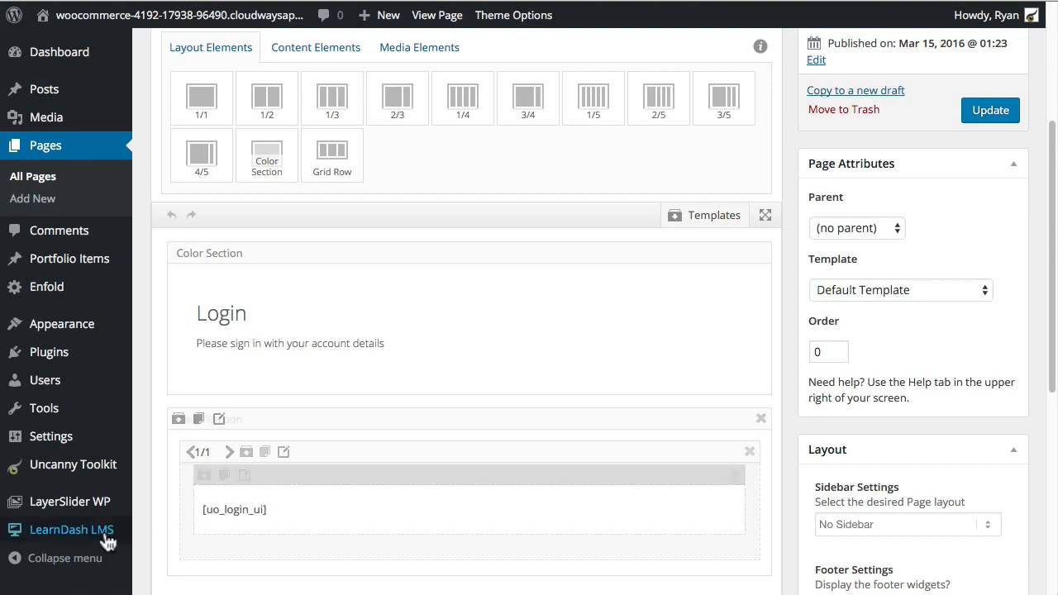
Step: Re-save Front End Login with Login Page = Login, then save the Uncanny Toolkit module changes
left_click(59, 471)
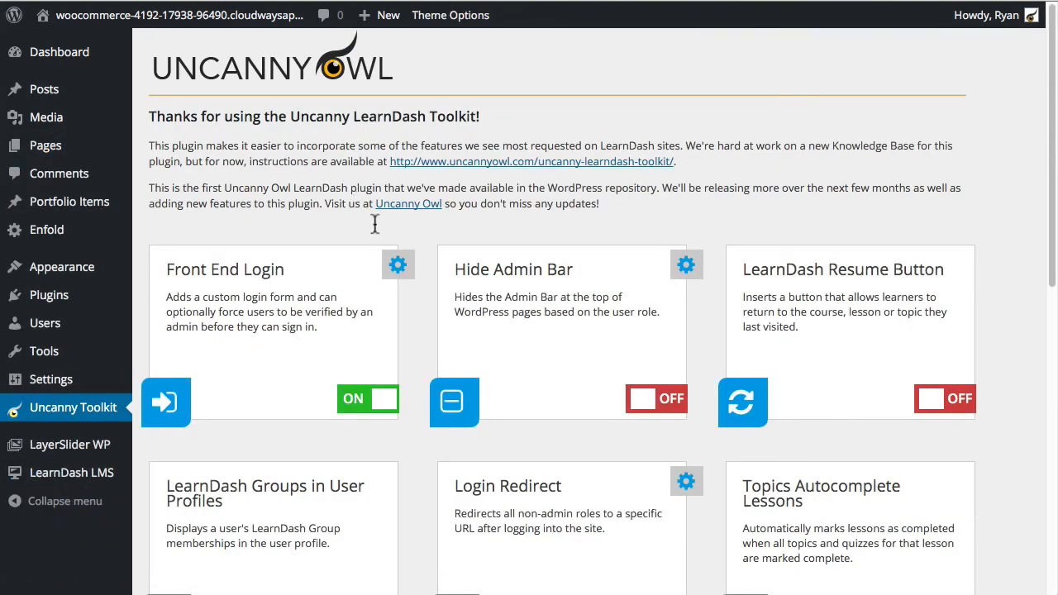
left_click(397, 264)
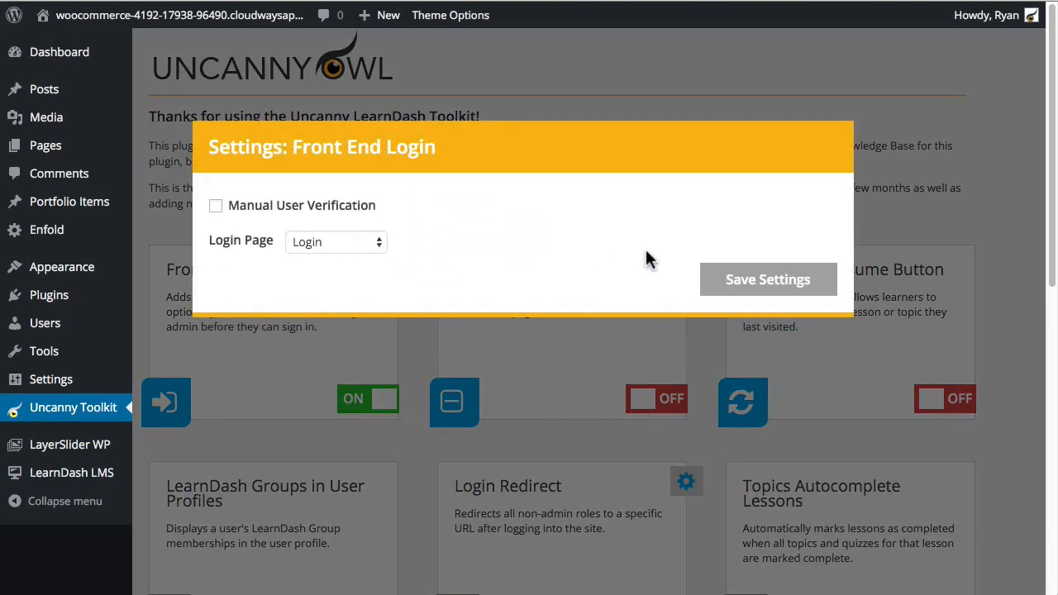
left_click(756, 280)
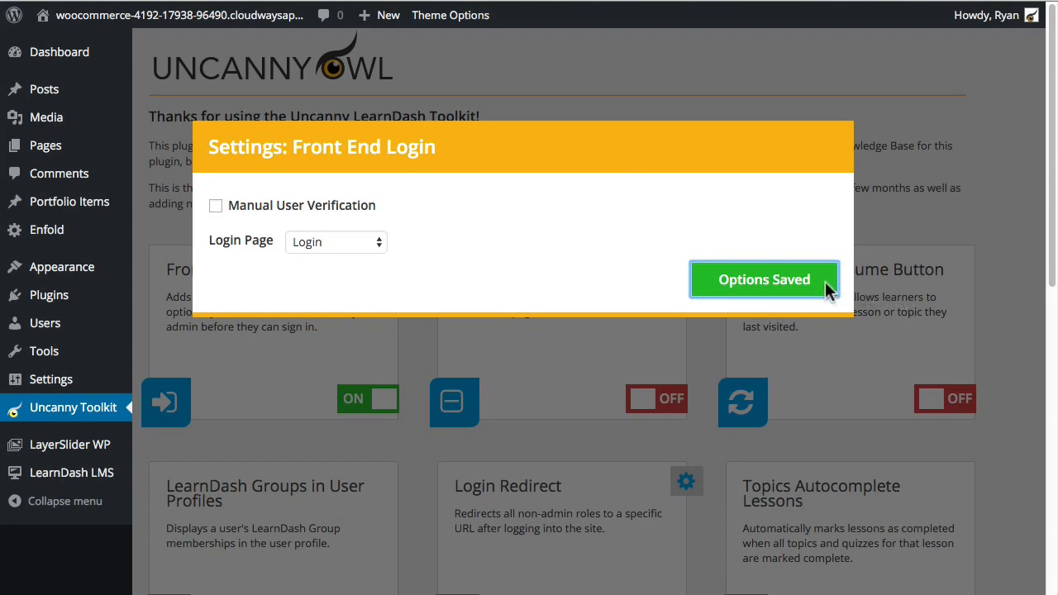
left_click(997, 231)
scroll(520, 453, "down", 10)
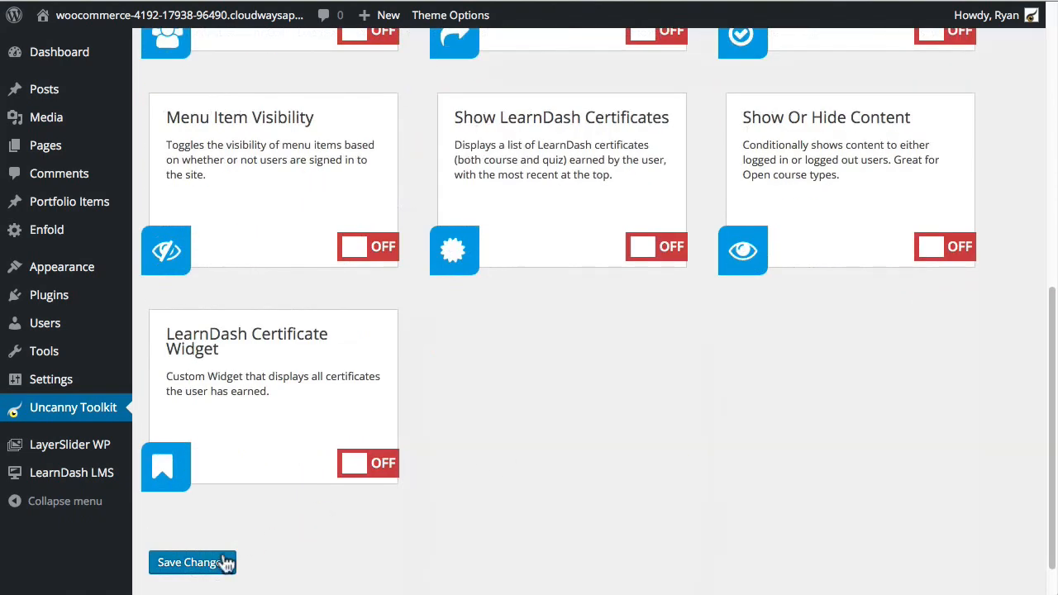
left_click(190, 562)
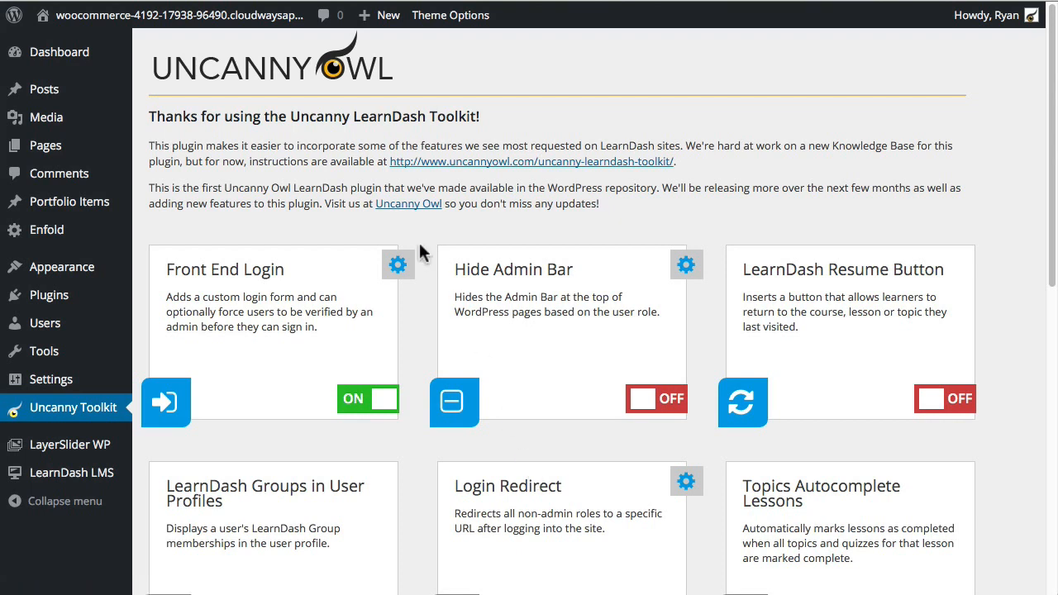
left_click(81, 0)
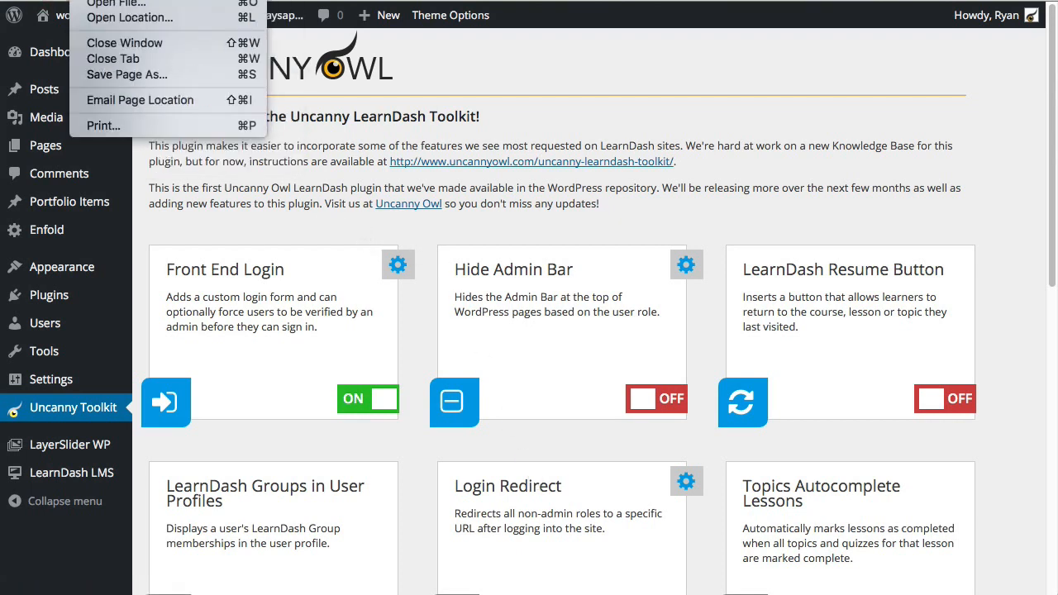
Step: Open a new incognito window, position and resize it, and load the site's home page from the pasted URL
left_click(140, 0)
left_click_drag(570, 0, 657, 55)
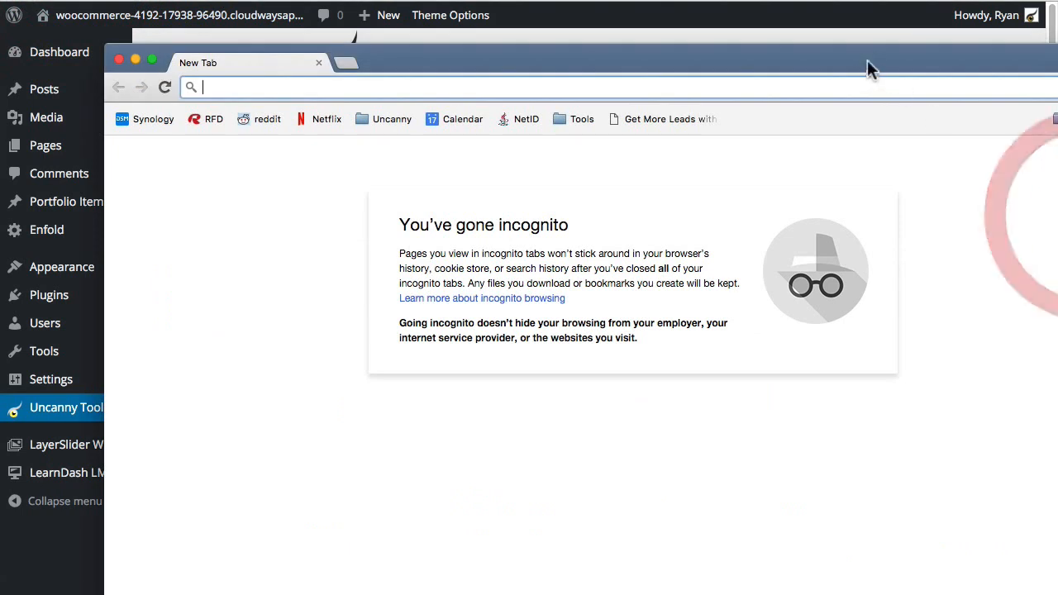
left_click_drag(869, 66, 809, 0)
left_click(536, 11)
type("http://woocommerce-4192-17938-96490.cloudwaysapps.com/")
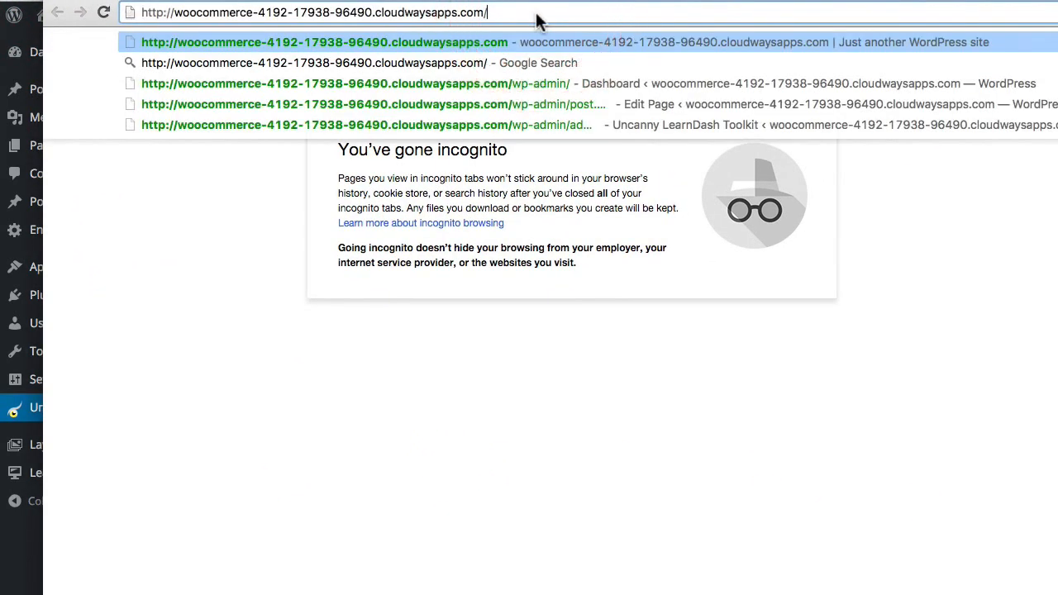
key("Return")
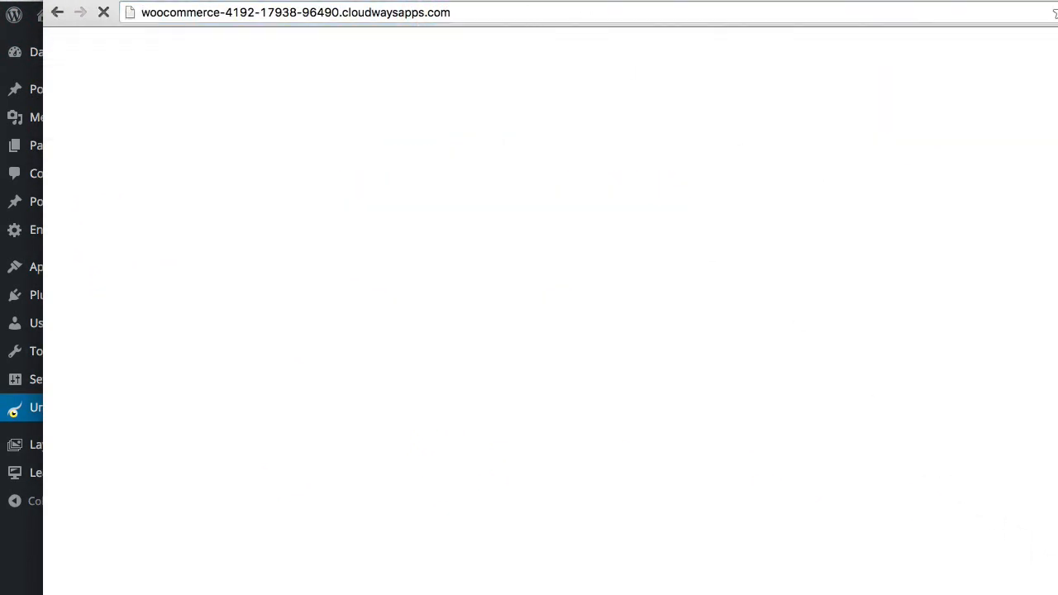
left_click_drag(1029, 561, 1019, 561)
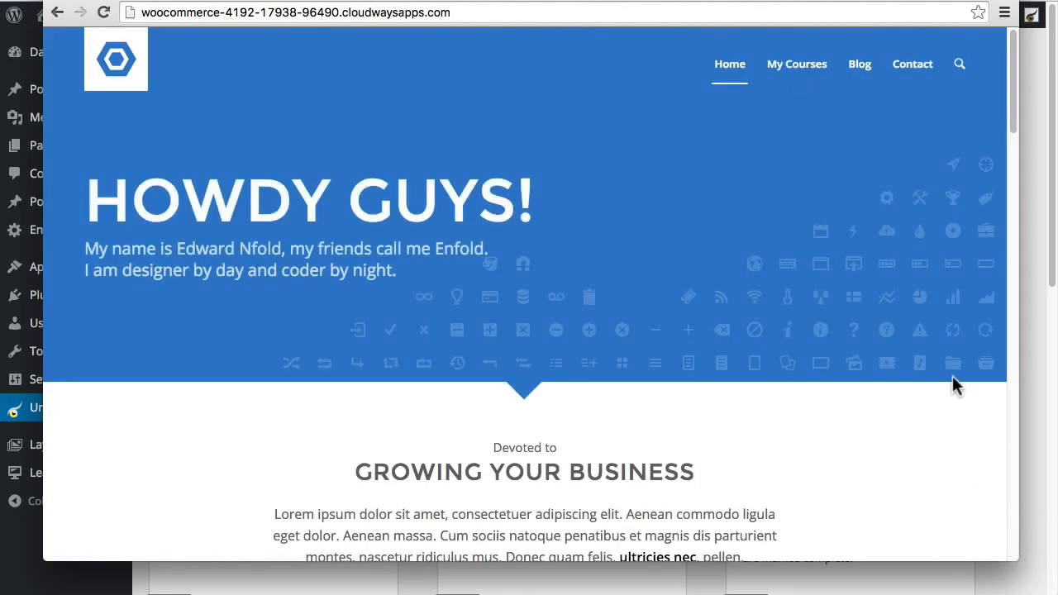
Step: Load the site's /login page, try its Username field, and go to Forgot Your Password?
left_click(500, 14)
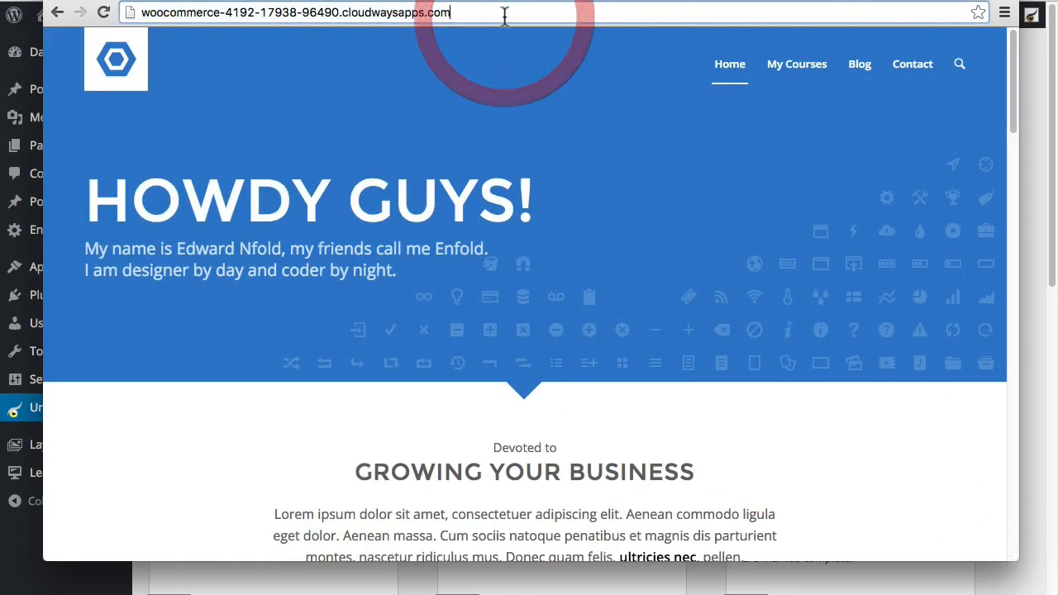
type("login")
key("Return")
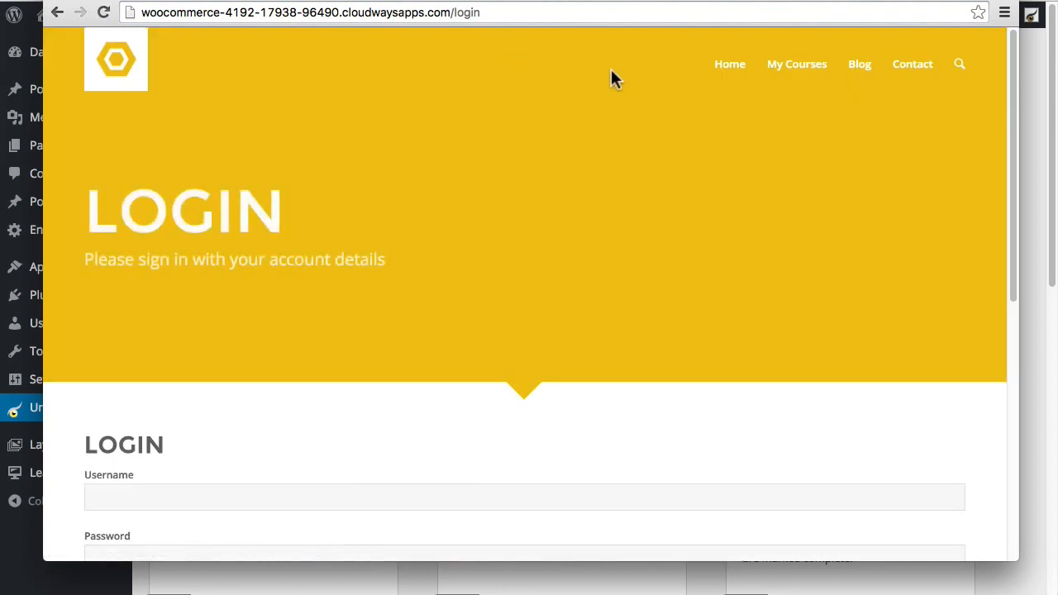
scroll(604, 231, "down", 5)
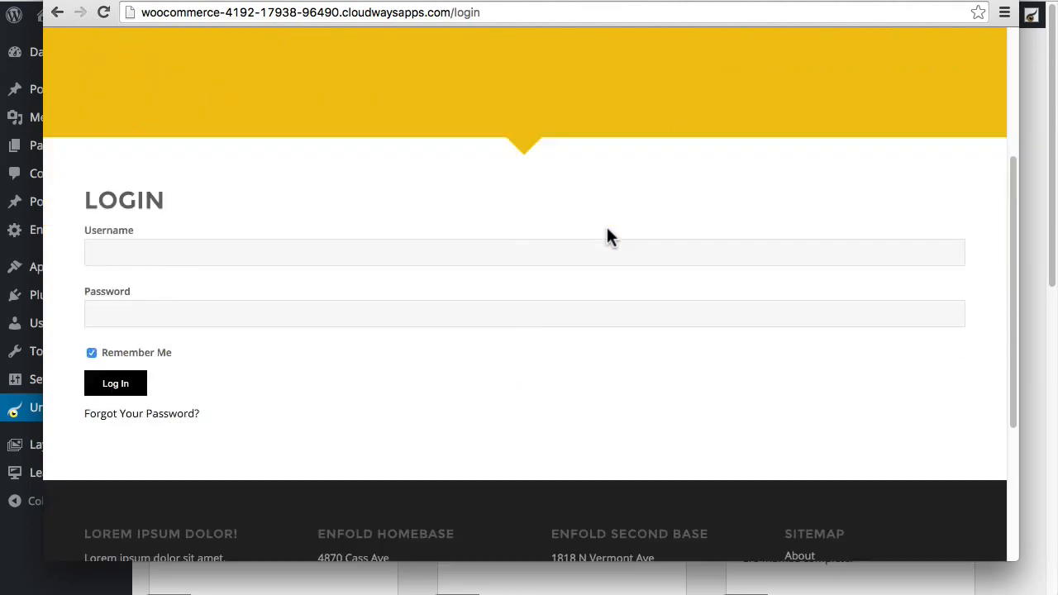
scroll(598, 232, "down", 2)
scroll(598, 232, "up", 2)
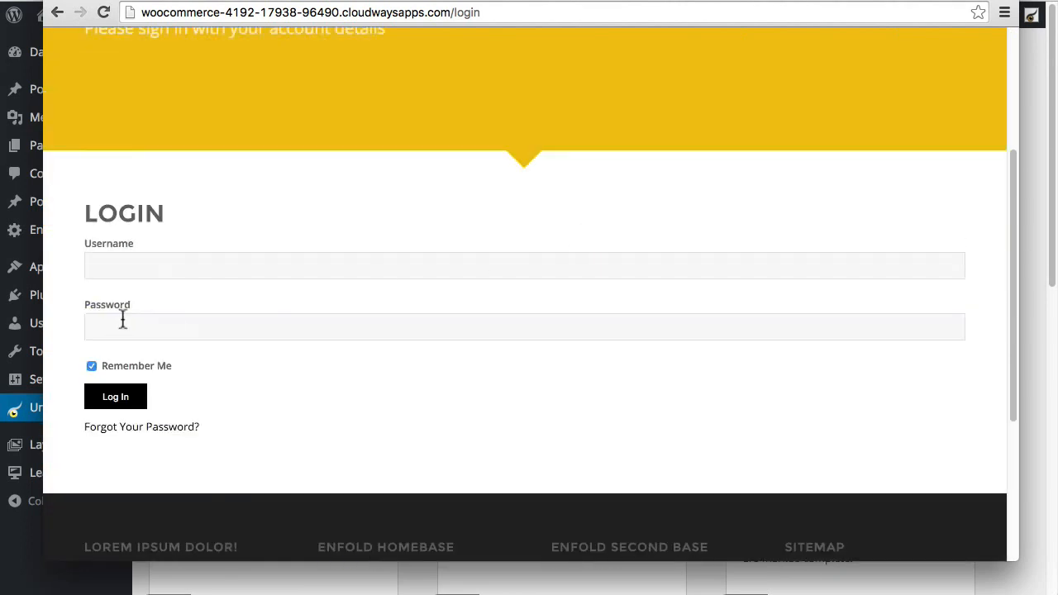
left_click(160, 271)
left_click(206, 194)
left_click(166, 428)
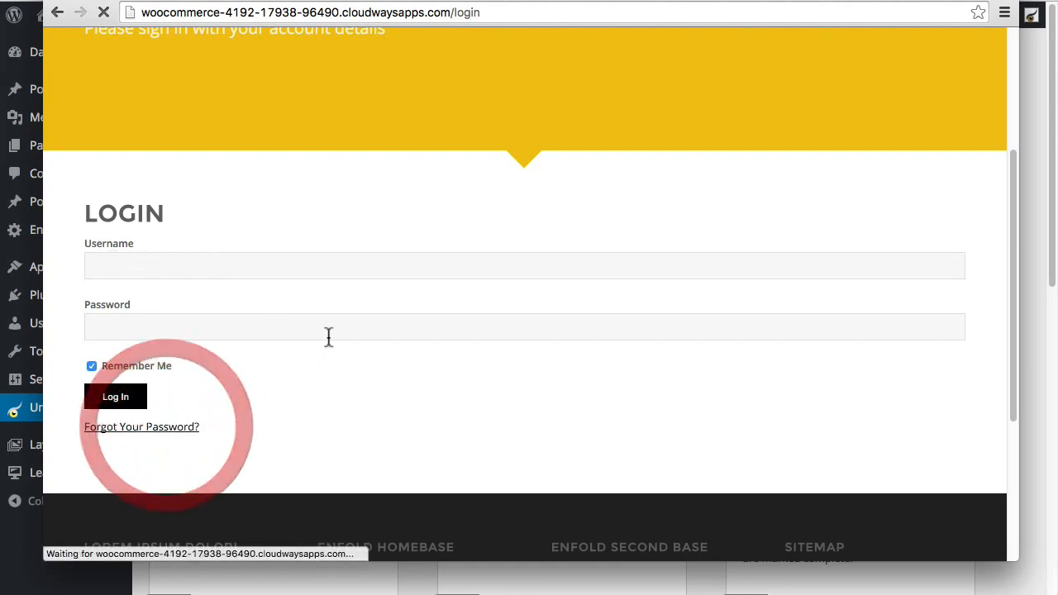
Step: Submit an empty Get New Password request, see 'Password reset failed to Send', and choose Try again?
scroll(340, 351, "down", 1)
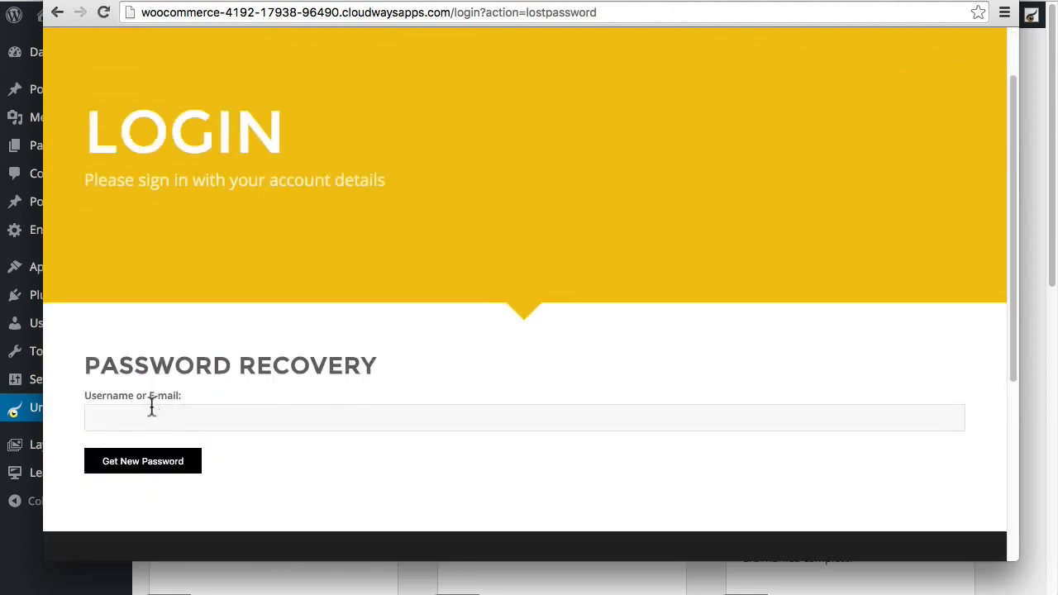
left_click(160, 464)
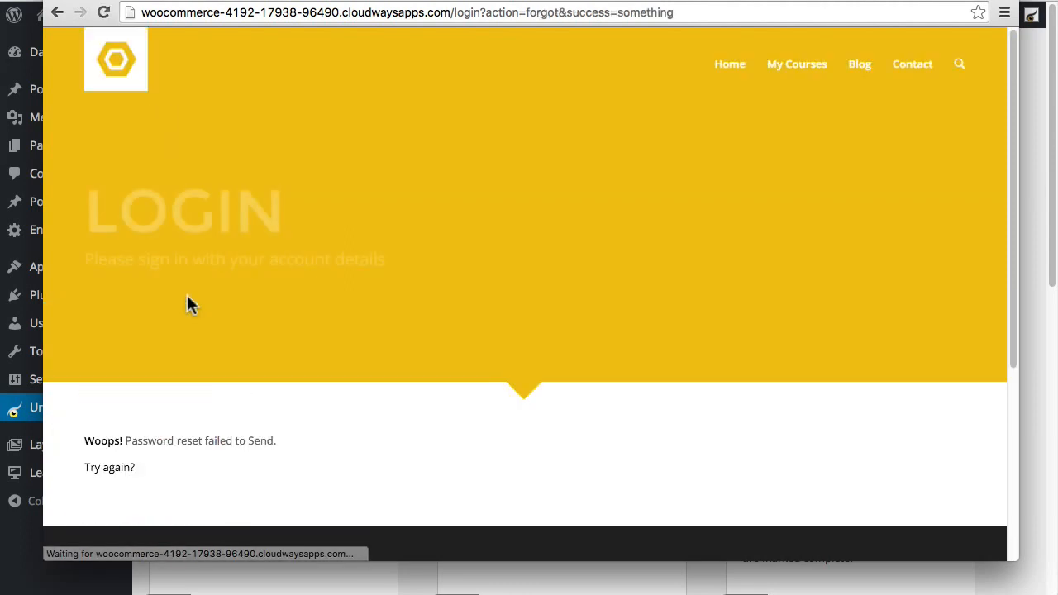
scroll(270, 436, "down", 2)
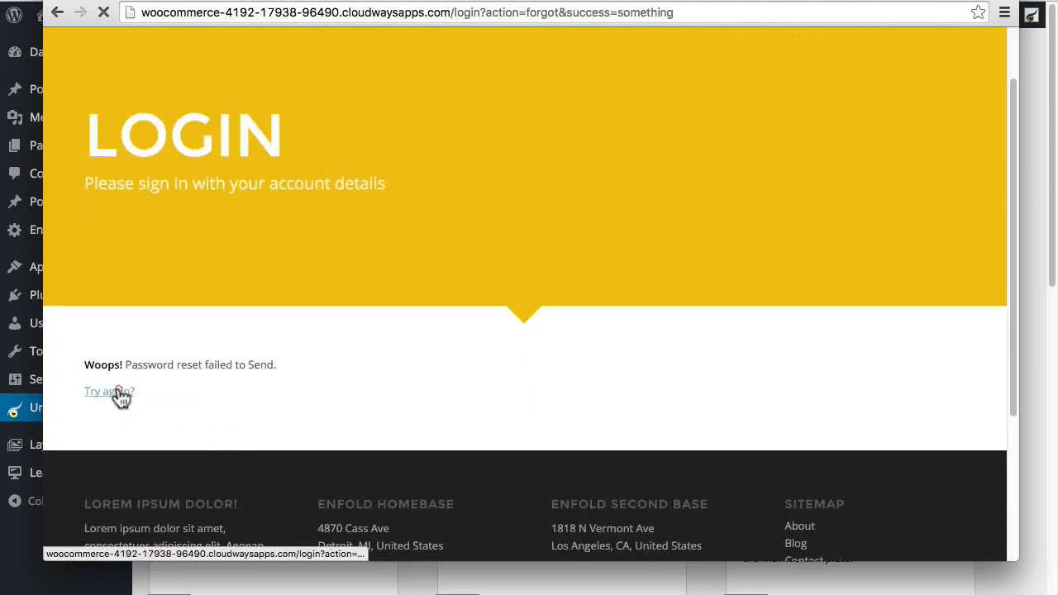
left_click(115, 392)
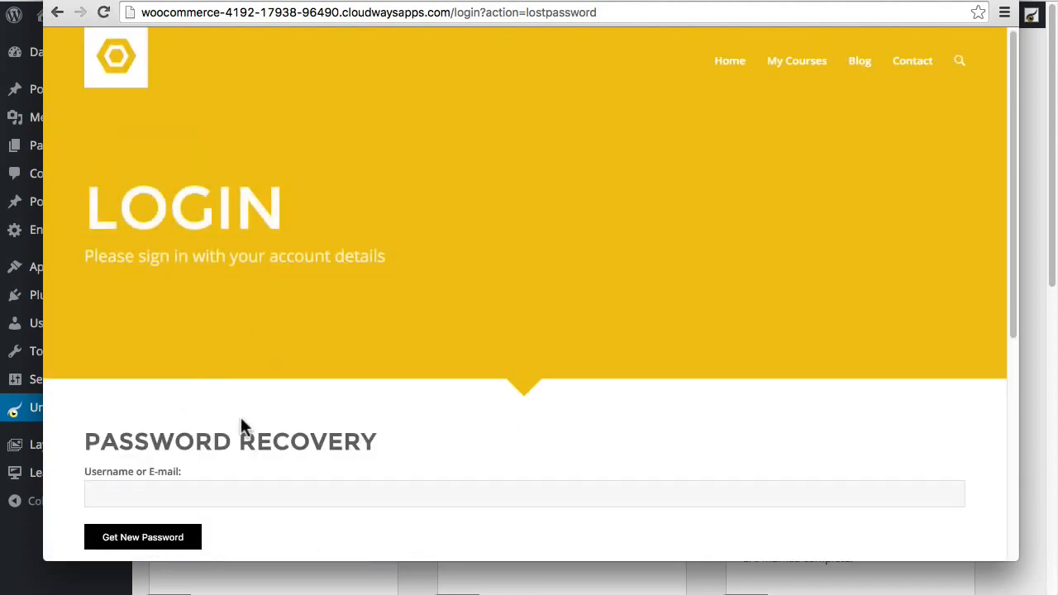
scroll(249, 483, "down", 4)
scroll(385, 463, "up", 4)
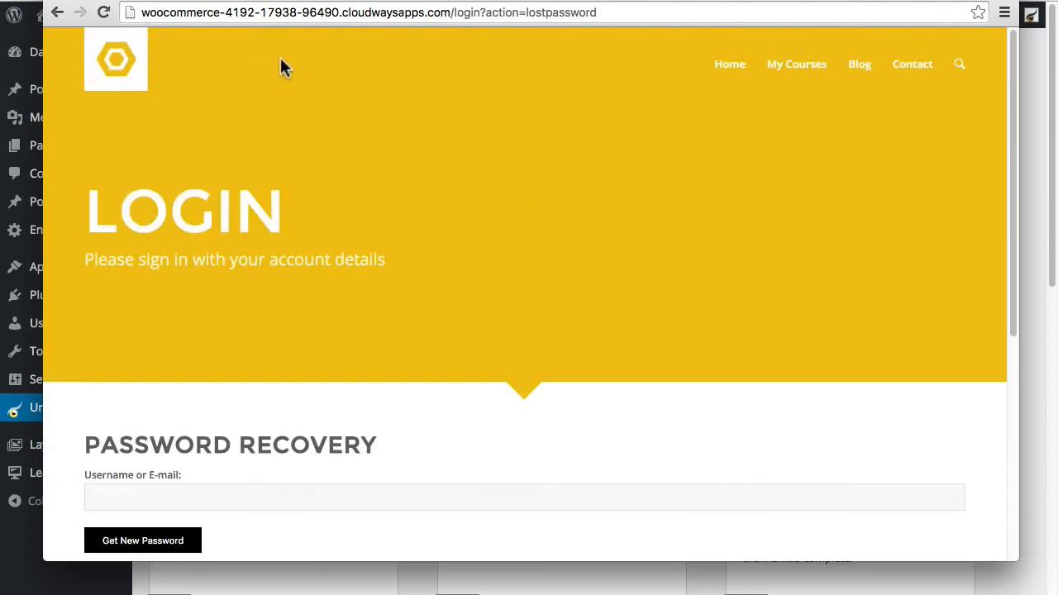
Step: Remove ?action=lostpassword from the address and reload the plain /login page
left_click(508, 13)
left_click(503, 13)
left_click(483, 11)
left_click_drag(482, 12, 759, 17)
key("BackSpace")
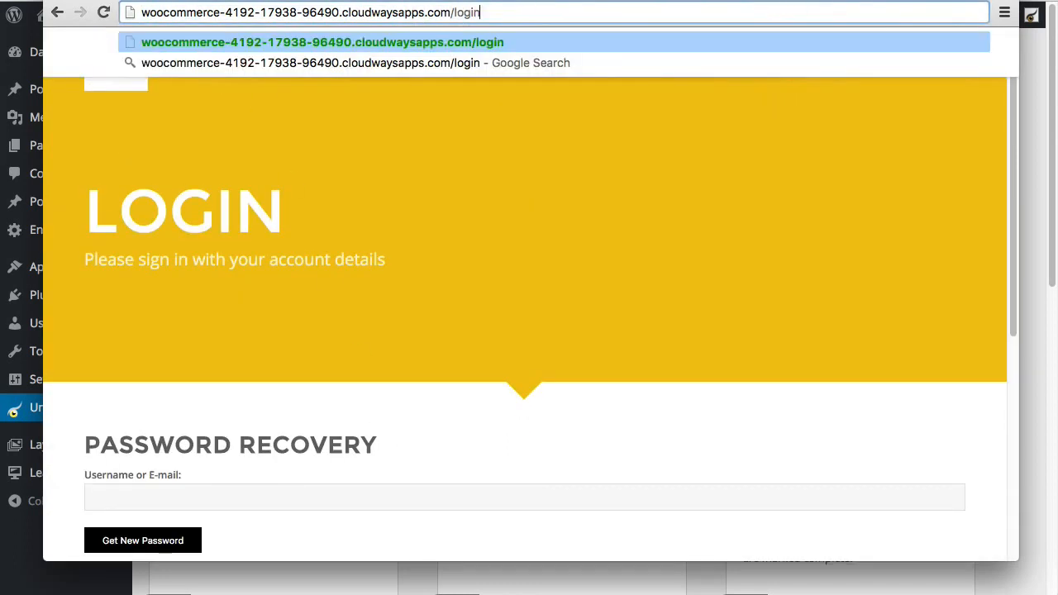
key("Return")
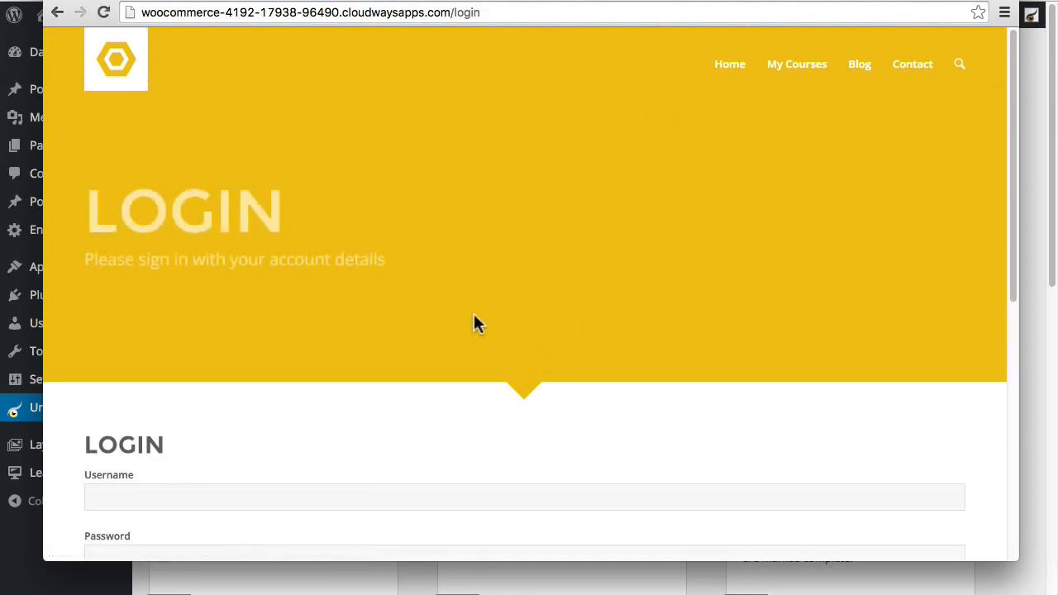
Step: Fill the front-end Login form with username 'test' and a test password
scroll(397, 335, "down", 5)
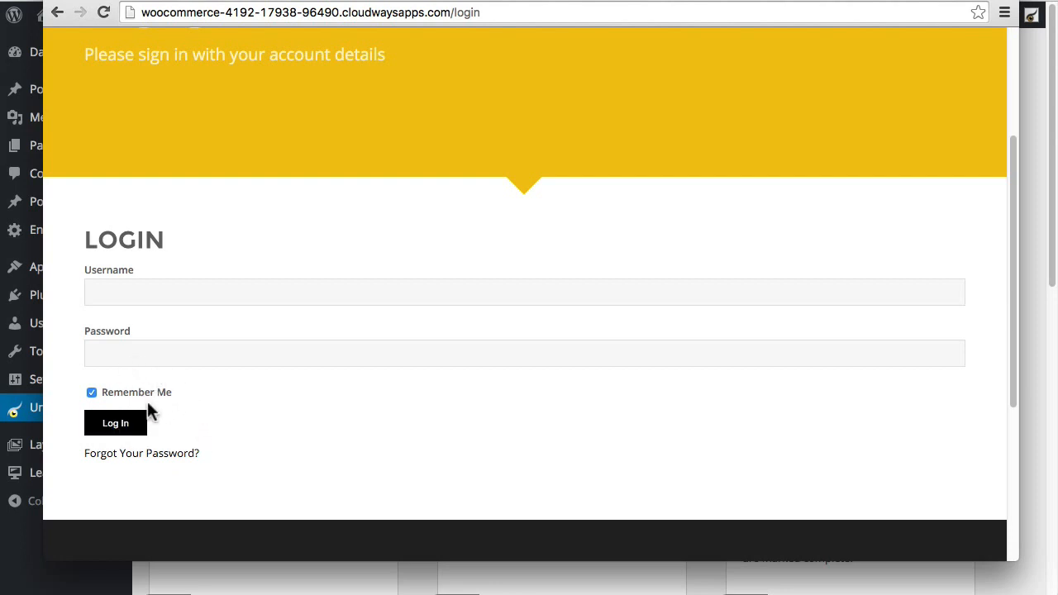
scroll(260, 413, "up", 2)
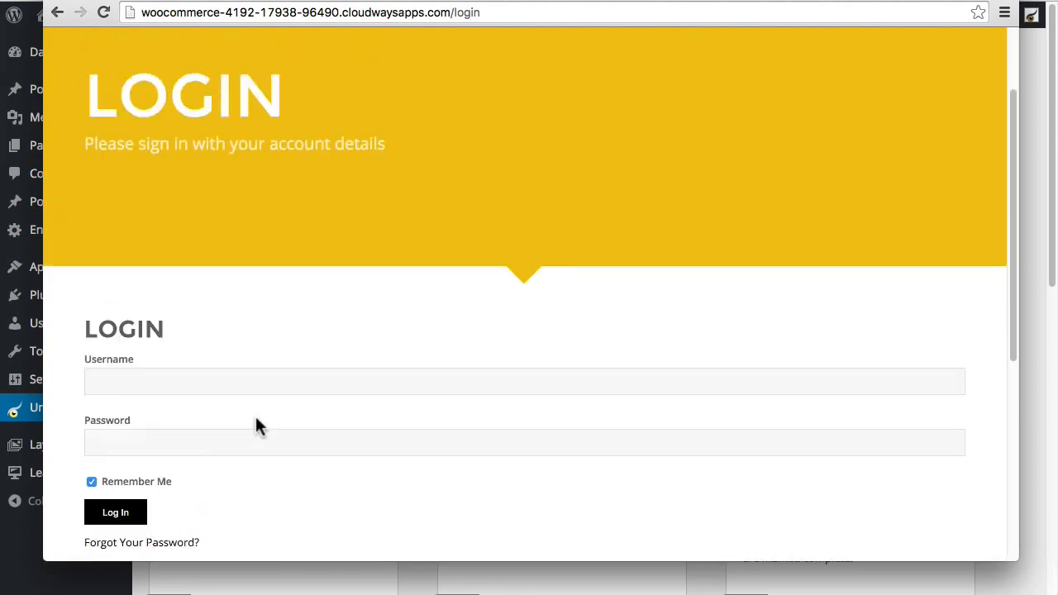
scroll(255, 417, "down", 2)
scroll(245, 414, "up", 3)
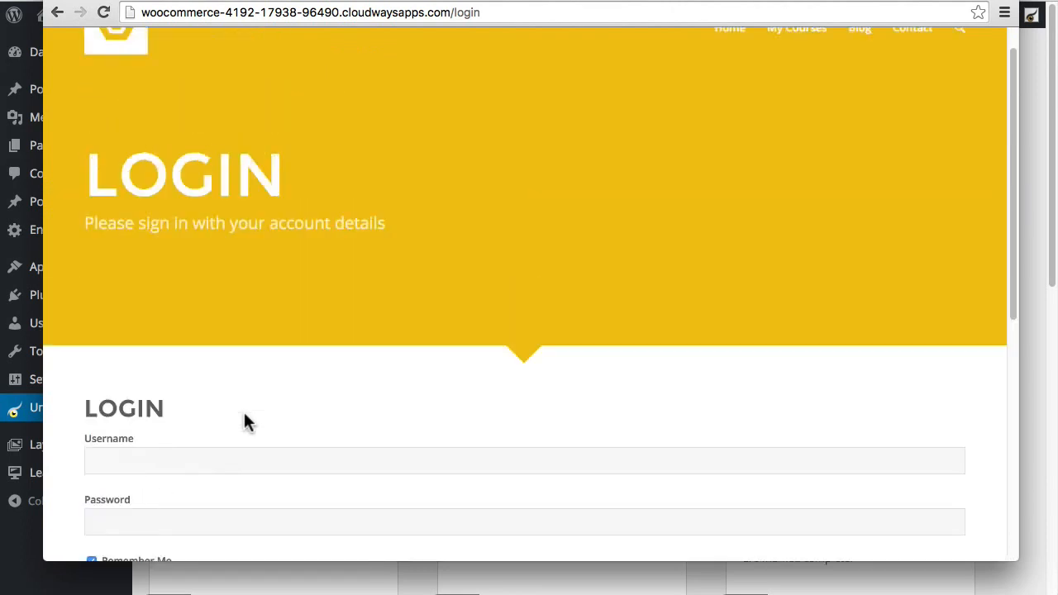
scroll(245, 420, "up", 1)
scroll(236, 368, "down", 4)
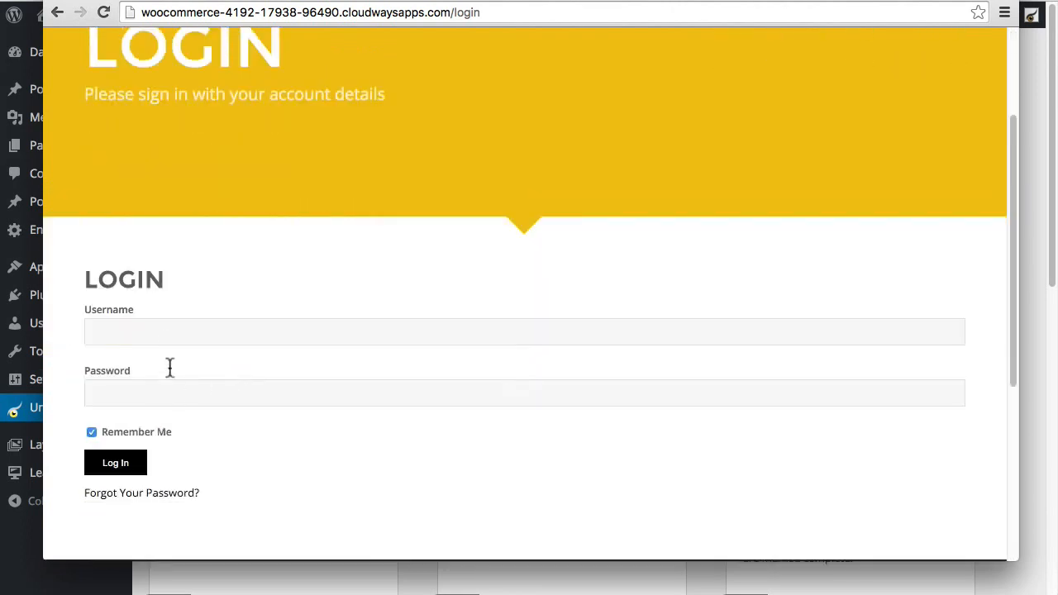
left_click(158, 335)
type("test")
left_click(144, 396)
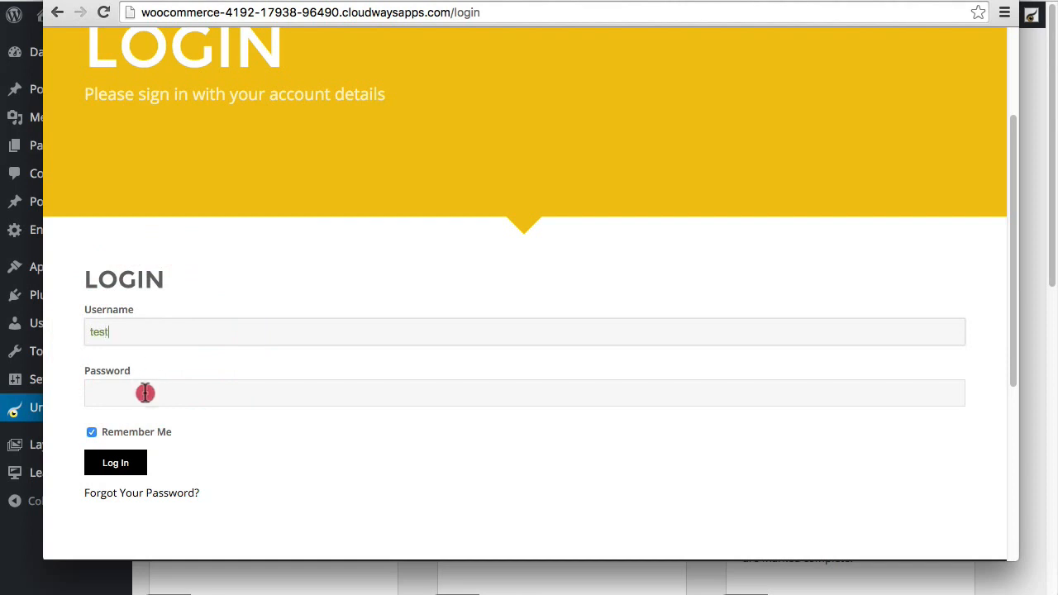
type("test")
Step: Submit the login and confirm the 'Woops! Invalid username and/or password.' error at /login?login=failed
left_click(119, 463)
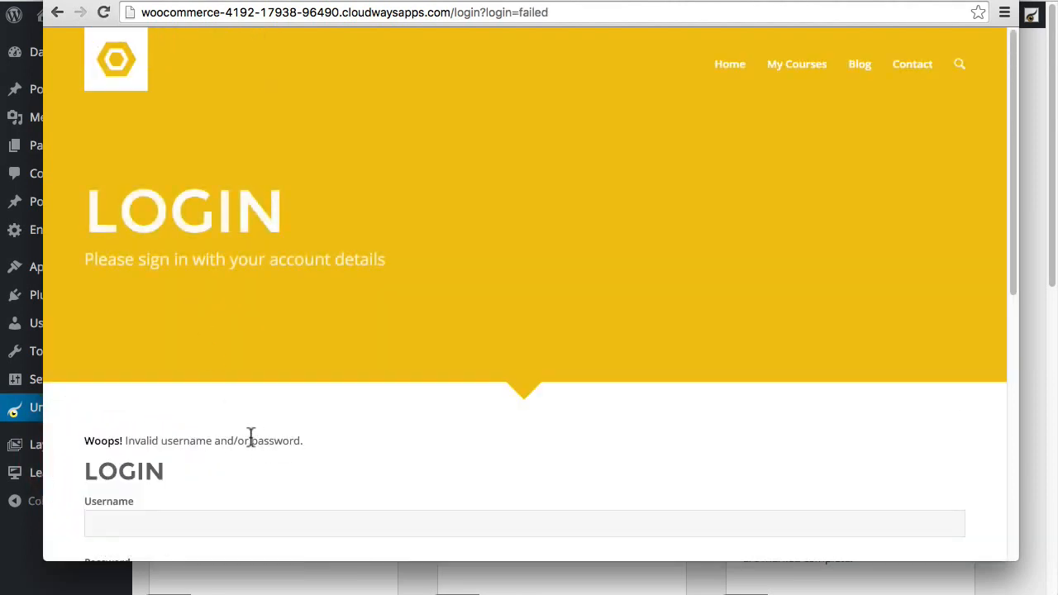
scroll(265, 451, "down", 3)
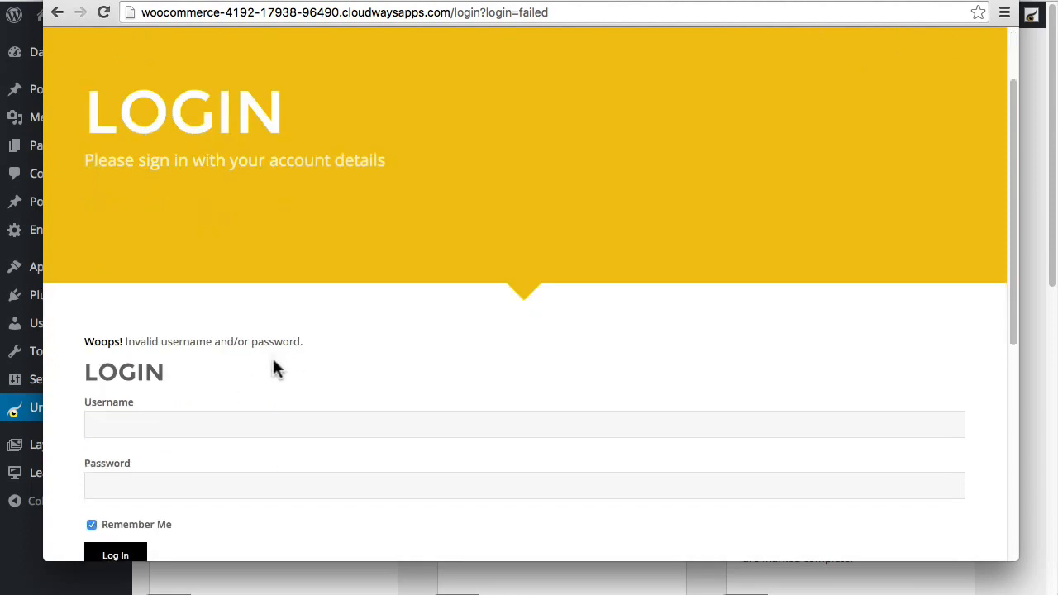
scroll(260, 442, "down", 3)
scroll(259, 386, "up", 5)
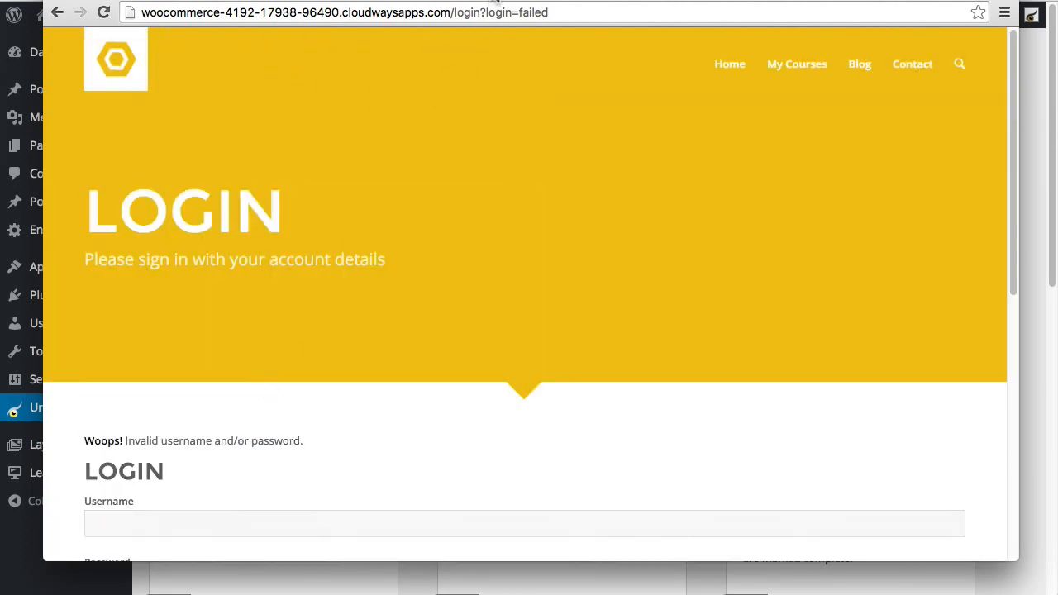
left_click_drag(491, 0, 482, 31)
Step: Close the login=failed test window and dismiss the red connection error bar
left_click(560, 59)
left_click_drag(598, 58, 449, 54)
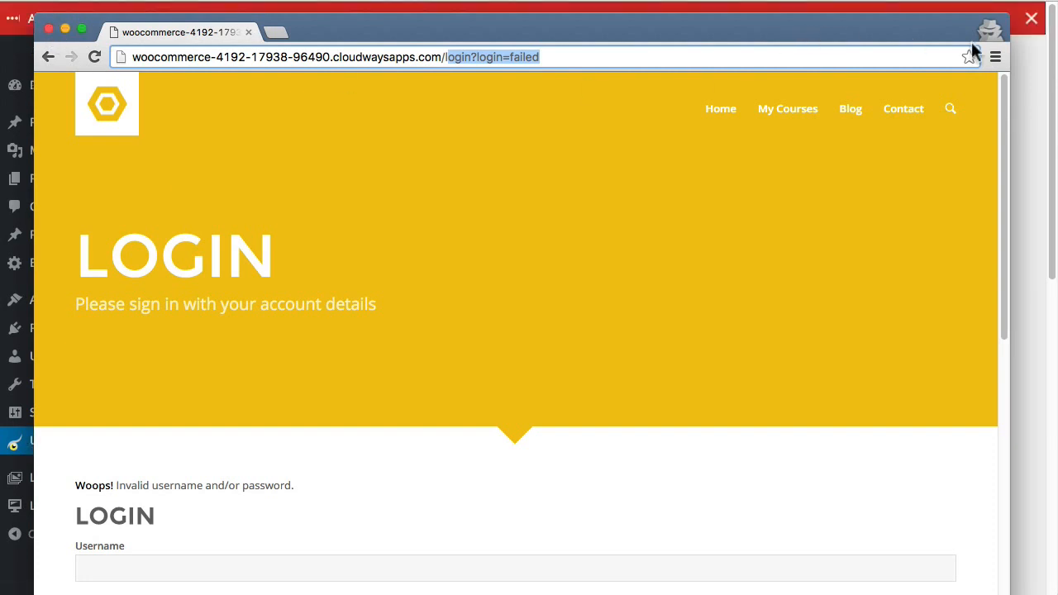
left_click(47, 29)
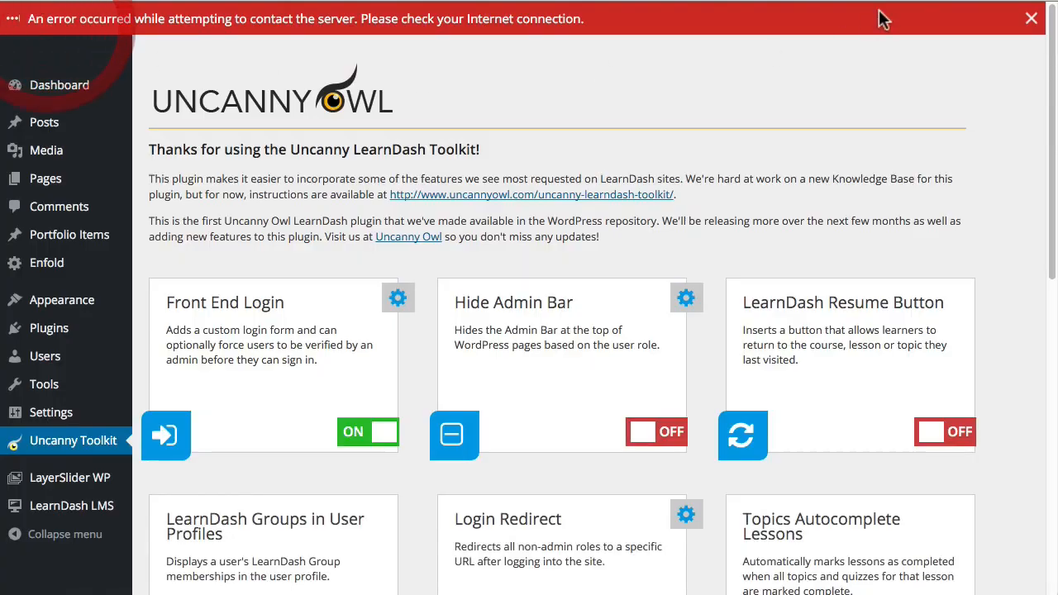
left_click(1027, 18)
mouse_move(998, 35)
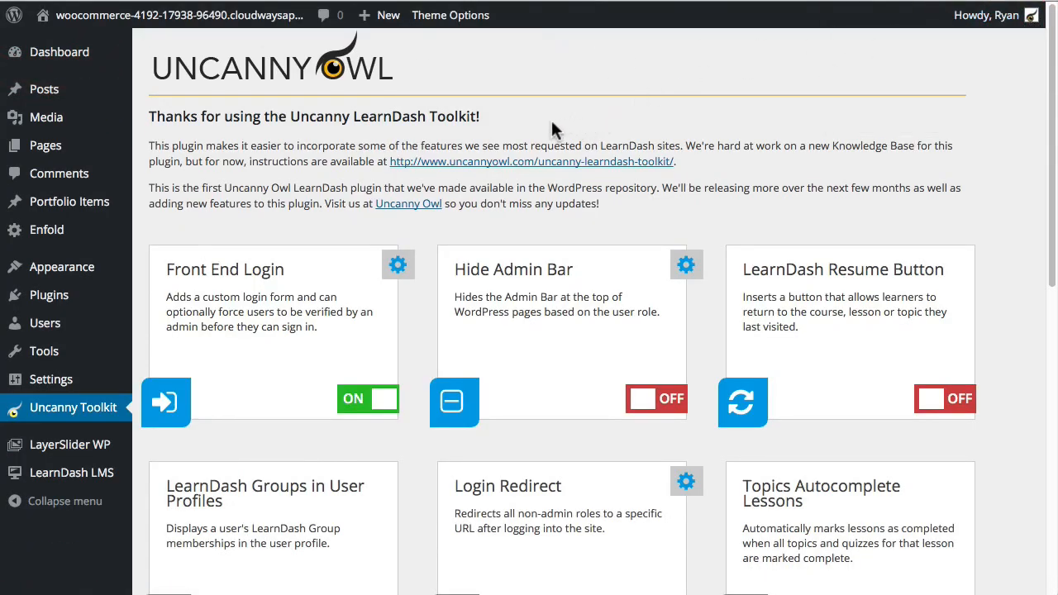
scroll(331, 141, "down", 2)
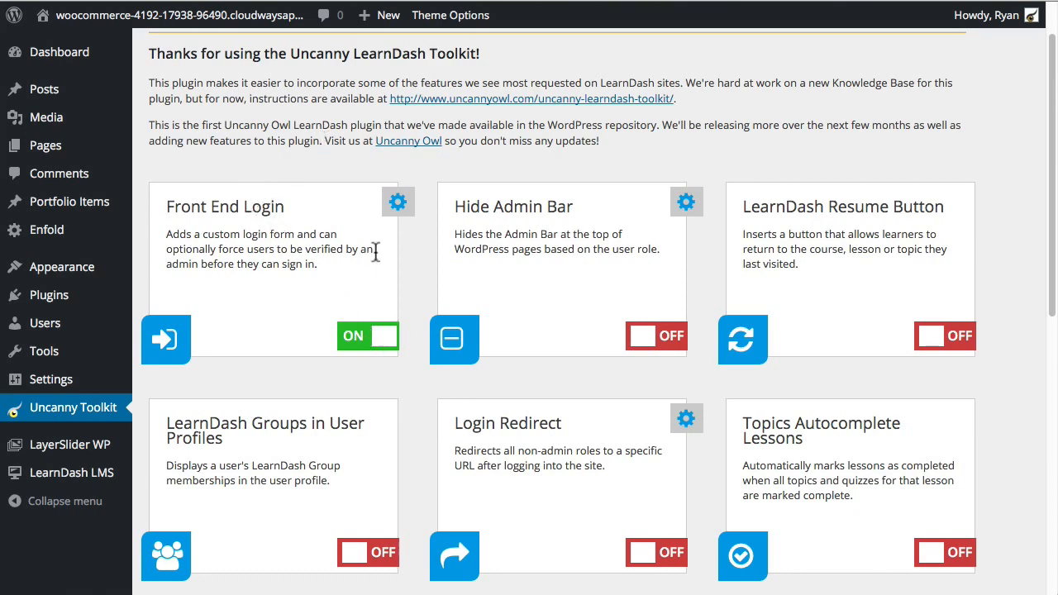
Step: Tick Manual User Verification in the Front End Login settings, then save the settings and the toolkit changes
left_click(397, 204)
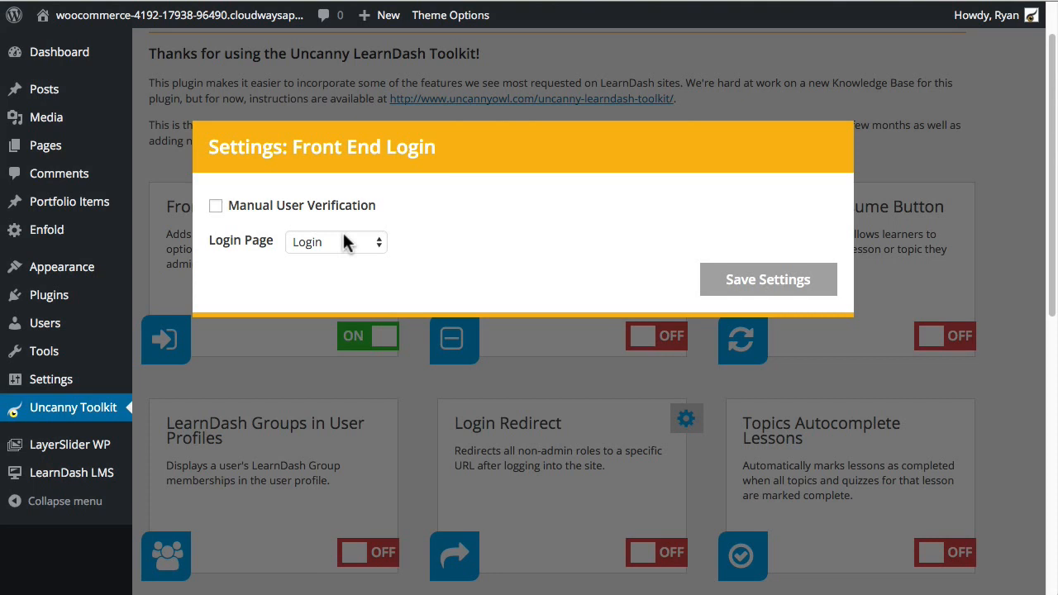
left_click(216, 208)
left_click(769, 281)
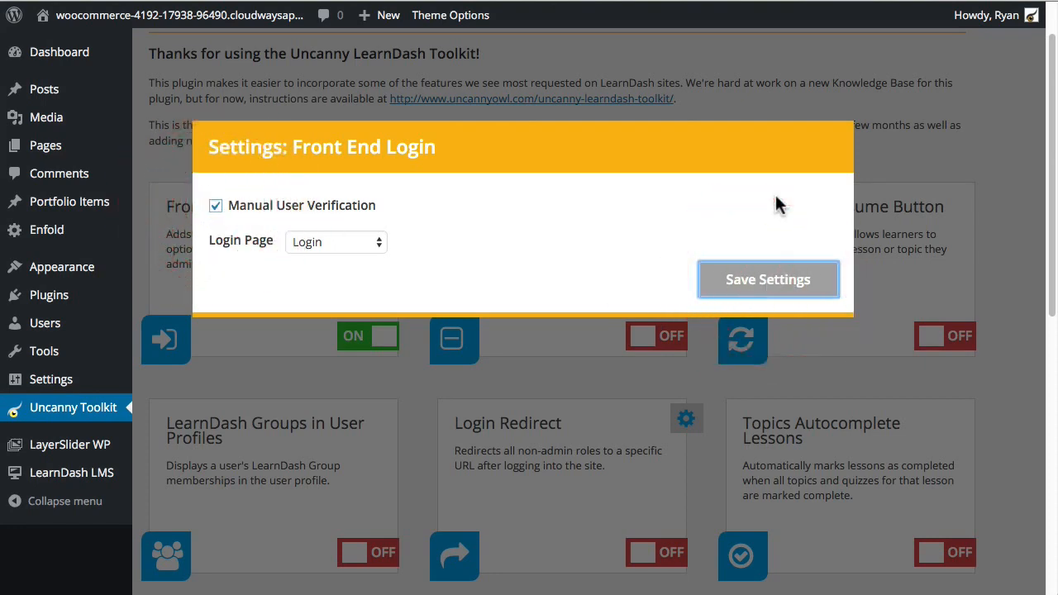
left_click(1002, 307)
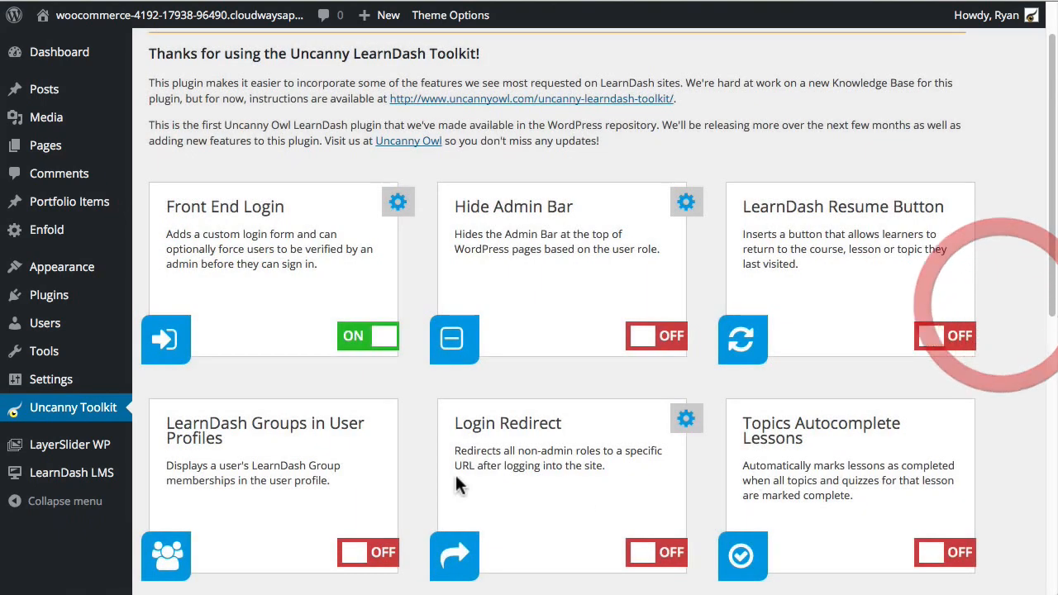
scroll(402, 489, "down", 3)
scroll(312, 526, "down", 4)
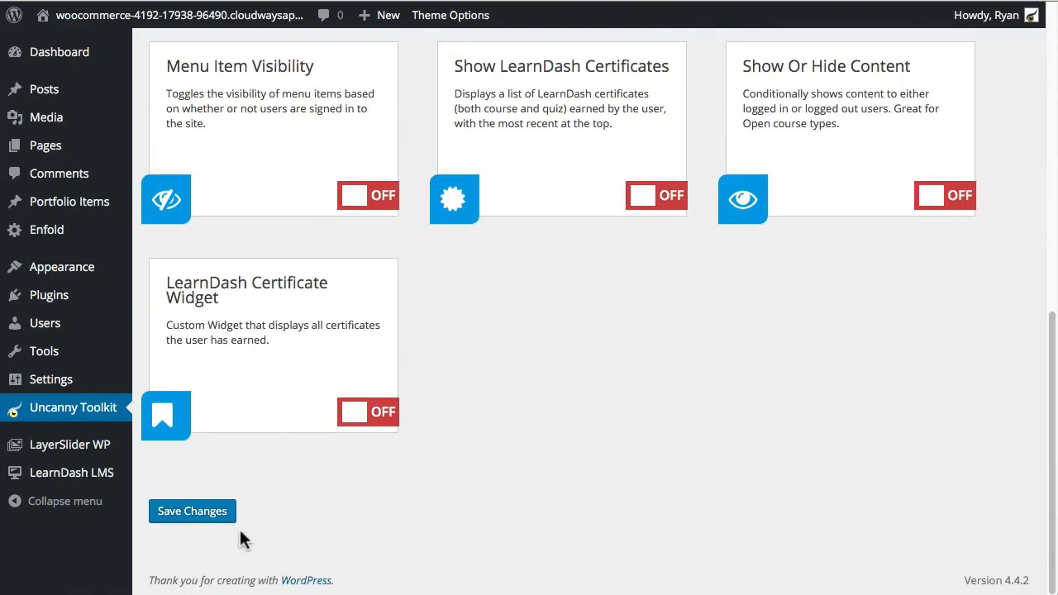
left_click(198, 510)
scroll(479, 453, "up", 3)
scroll(389, 466, "up", 2)
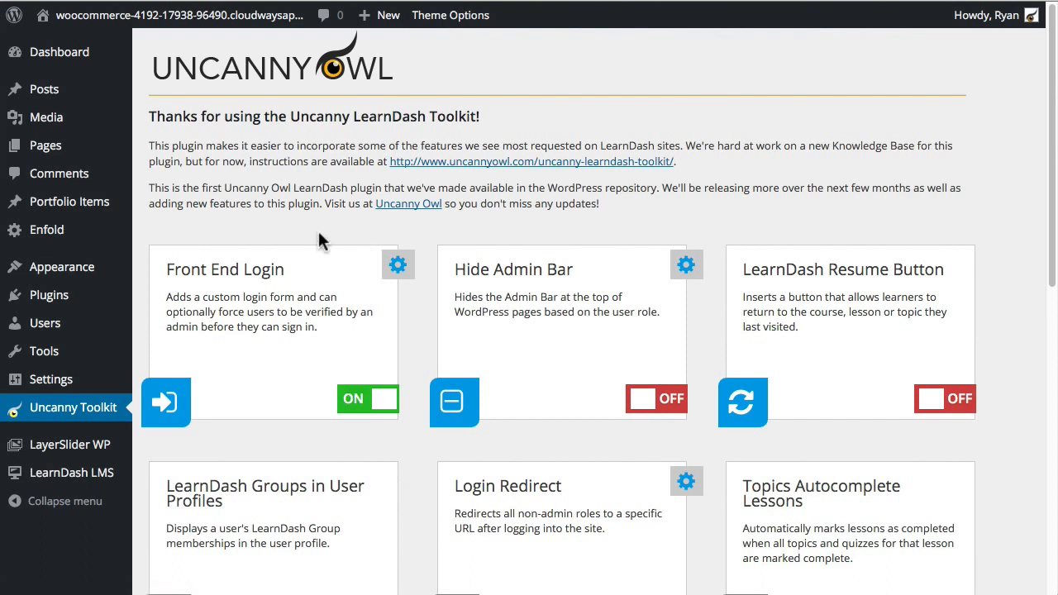
Step: Open the administrator's profile for editing from Users > All Users
mouse_move(49, 326)
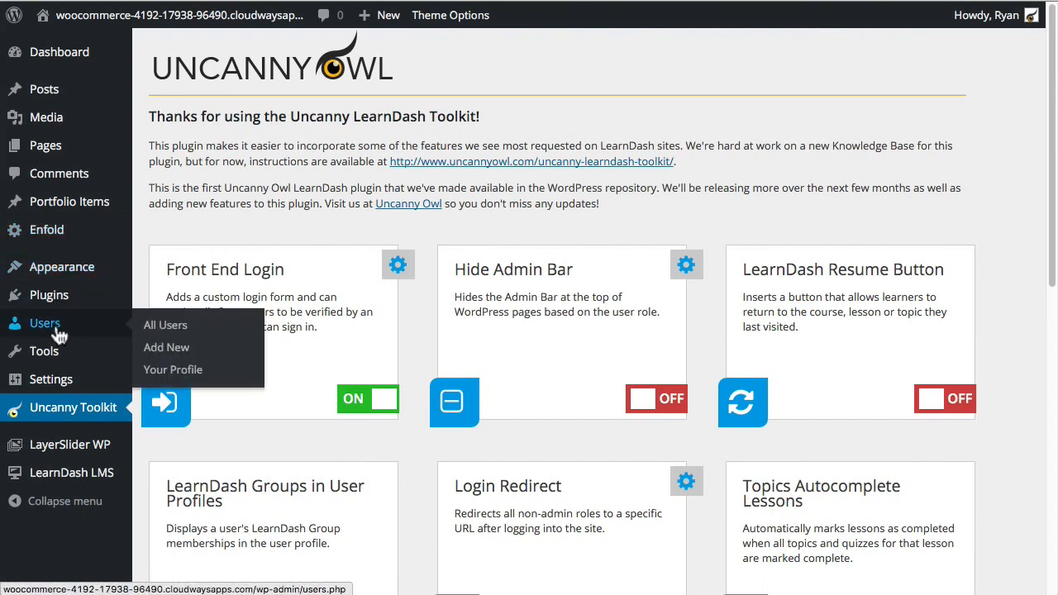
left_click(168, 326)
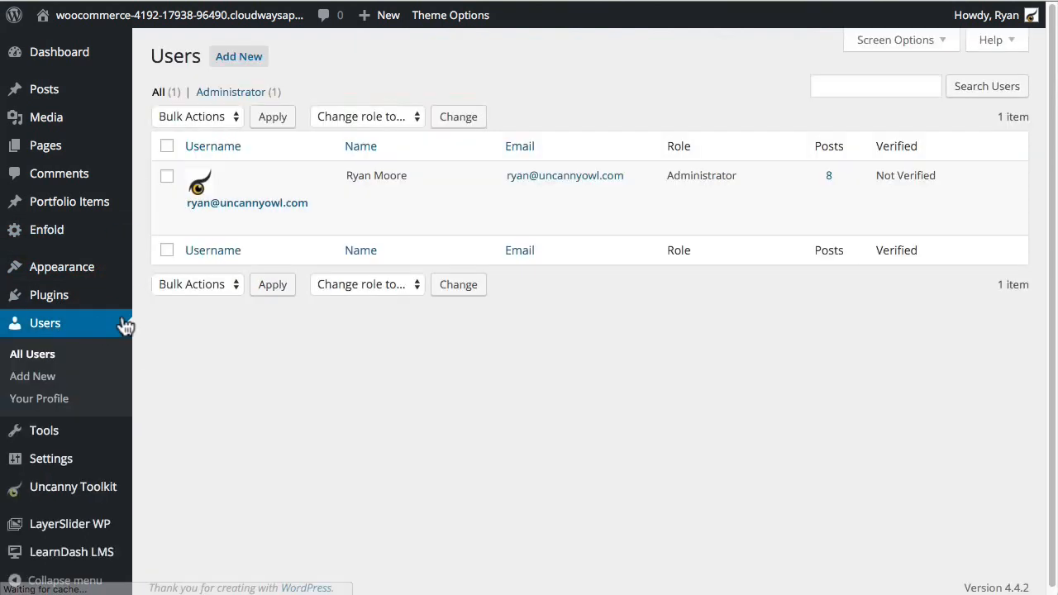
left_click(711, 343)
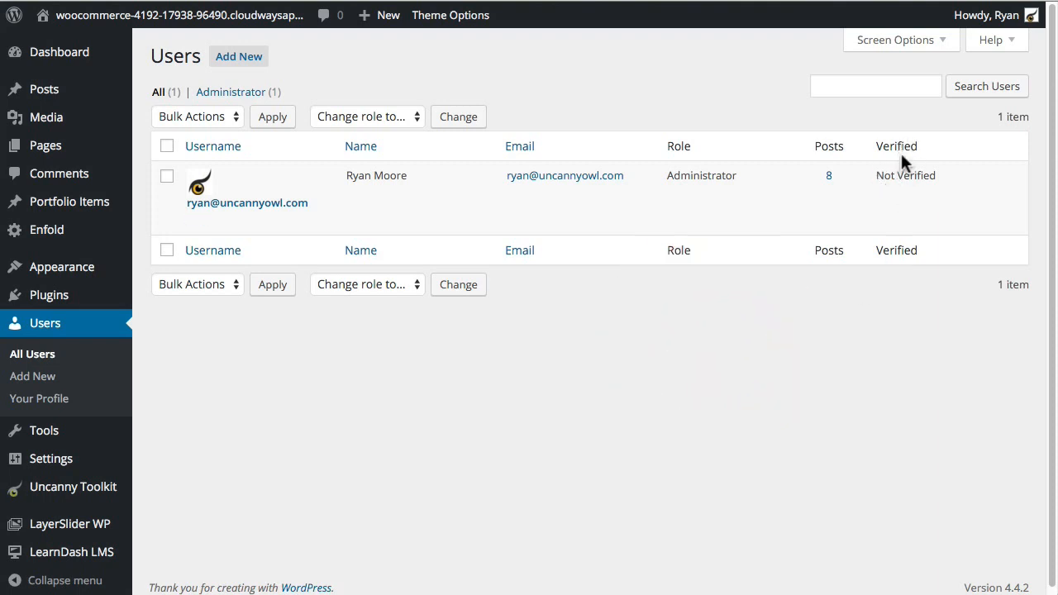
left_click(197, 222)
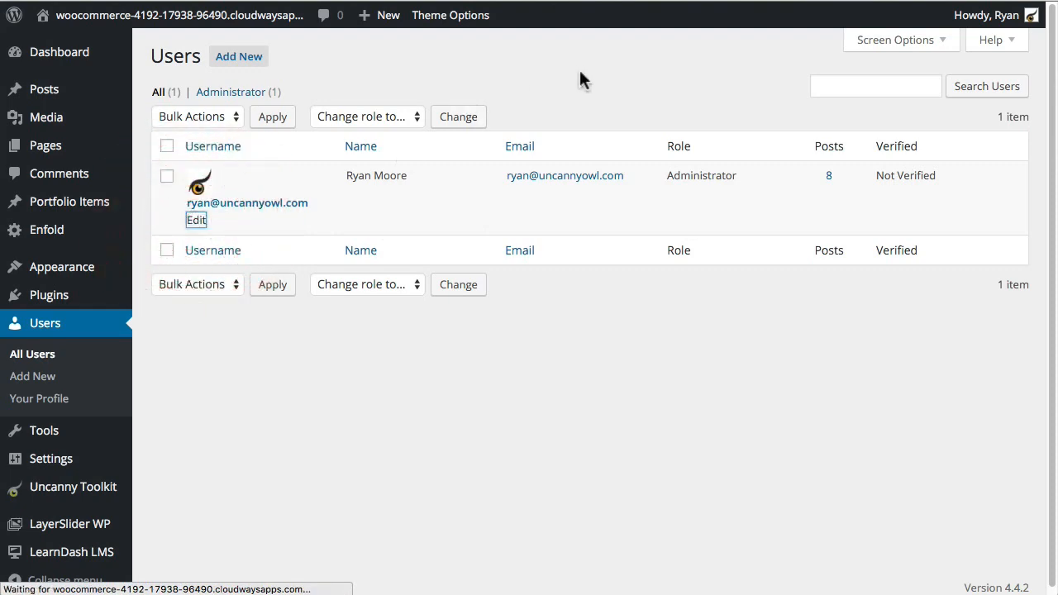
Step: Tick 'Verify this user and allow them to log in' and update the profile
scroll(837, 403, "down", 5)
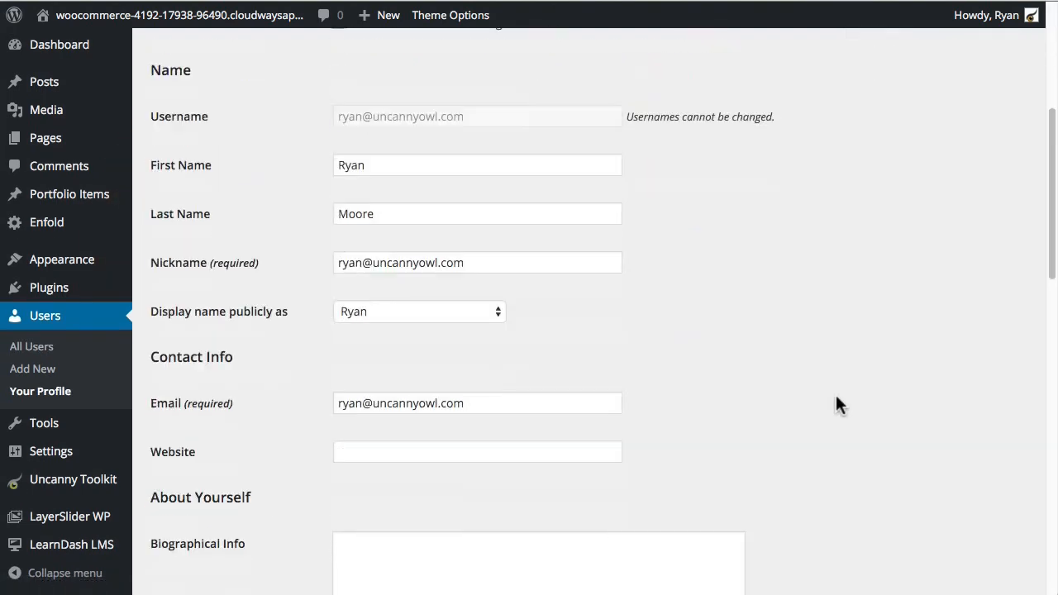
scroll(837, 403, "down", 10)
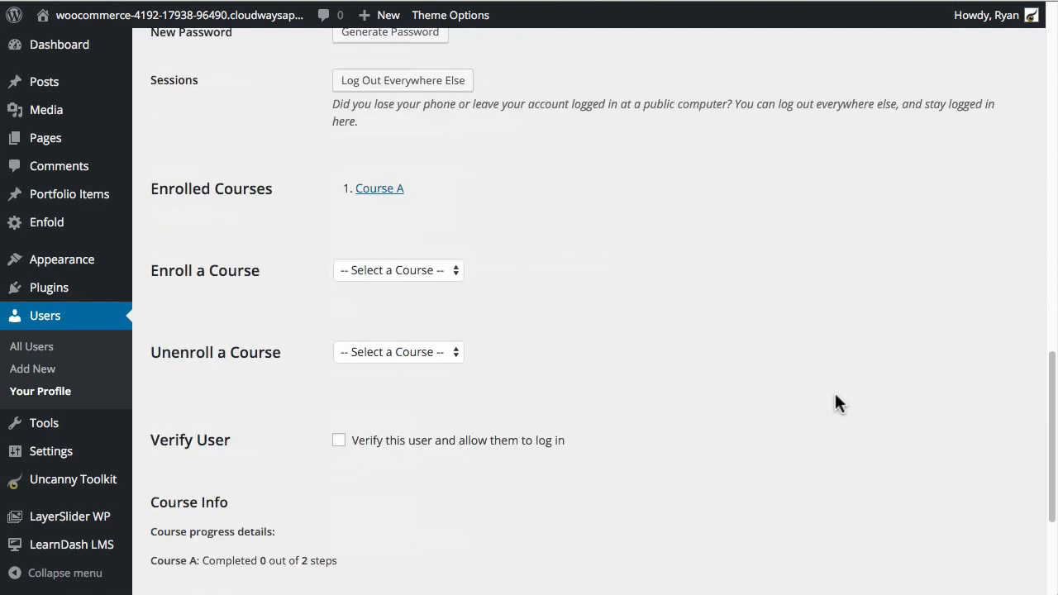
scroll(836, 403, "down", 2)
left_click(339, 358)
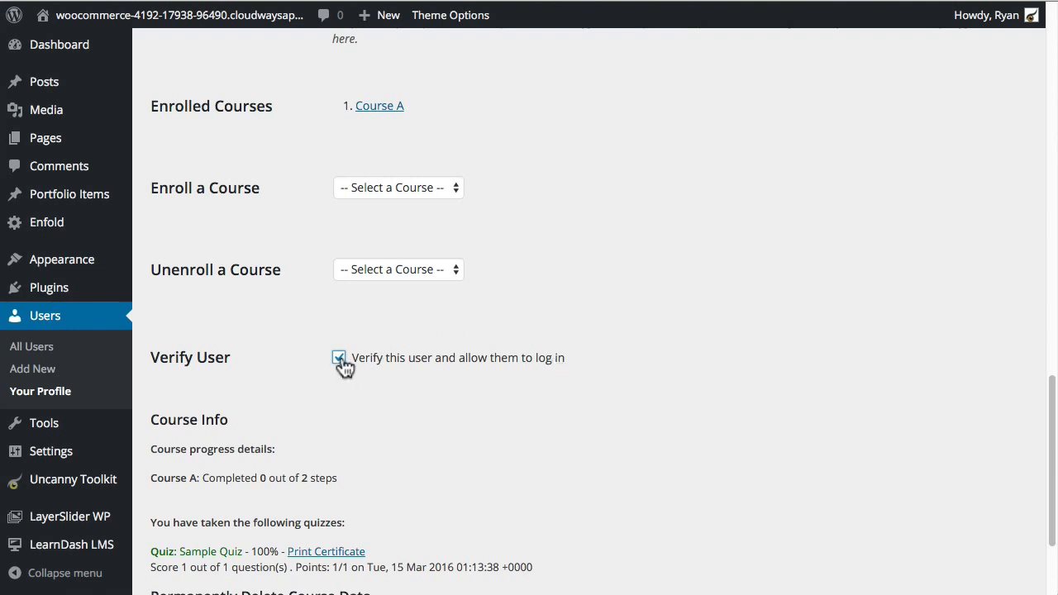
scroll(727, 423, "down", 3)
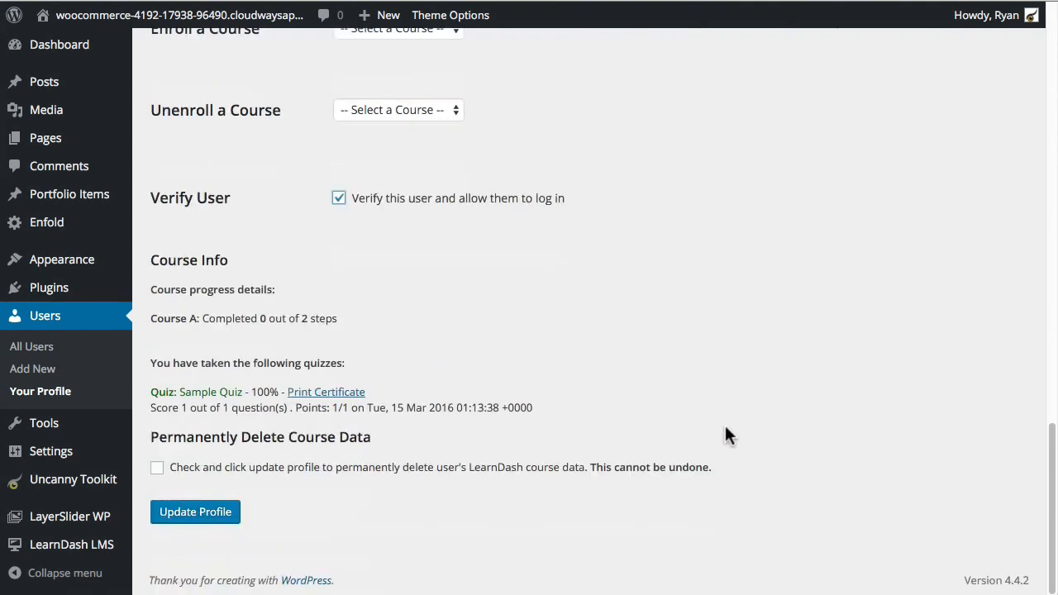
left_click(207, 512)
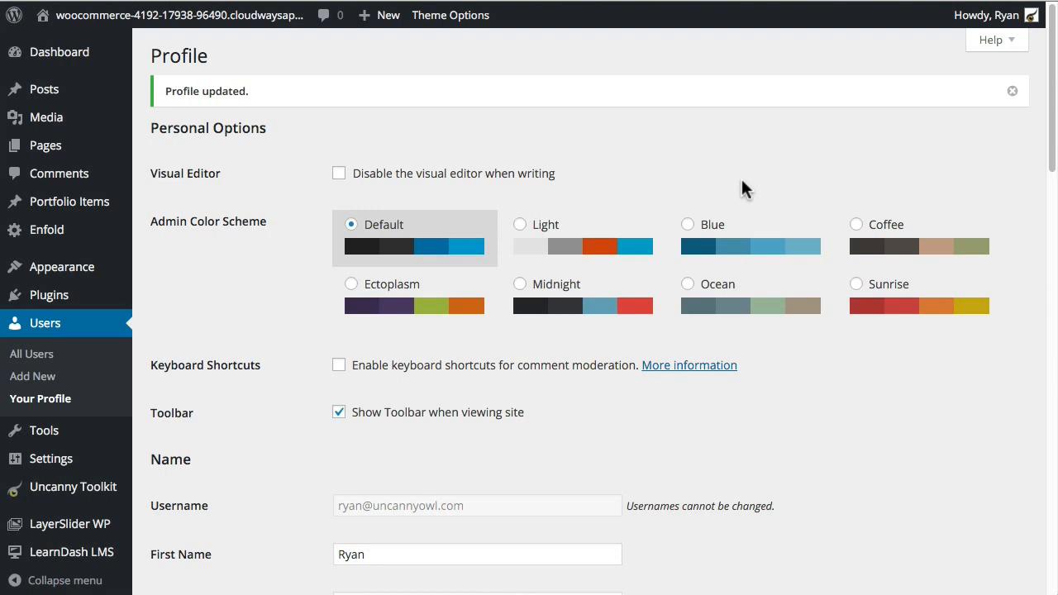
Step: Confirm All Users lists the administrator as Verified, then reopen Uncanny Toolkit modules
left_click(30, 353)
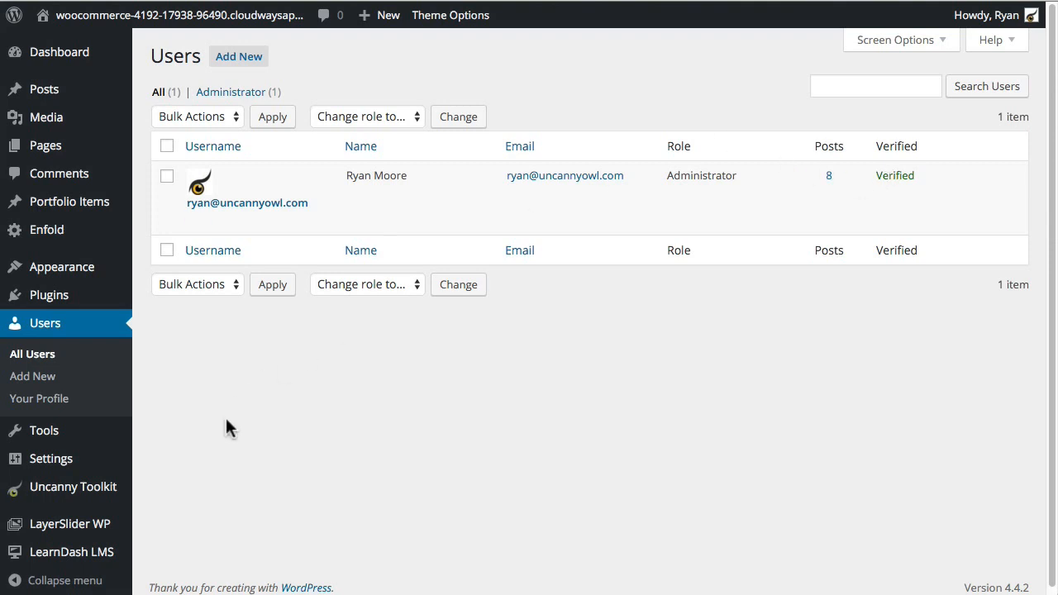
scroll(228, 438, "down", 1)
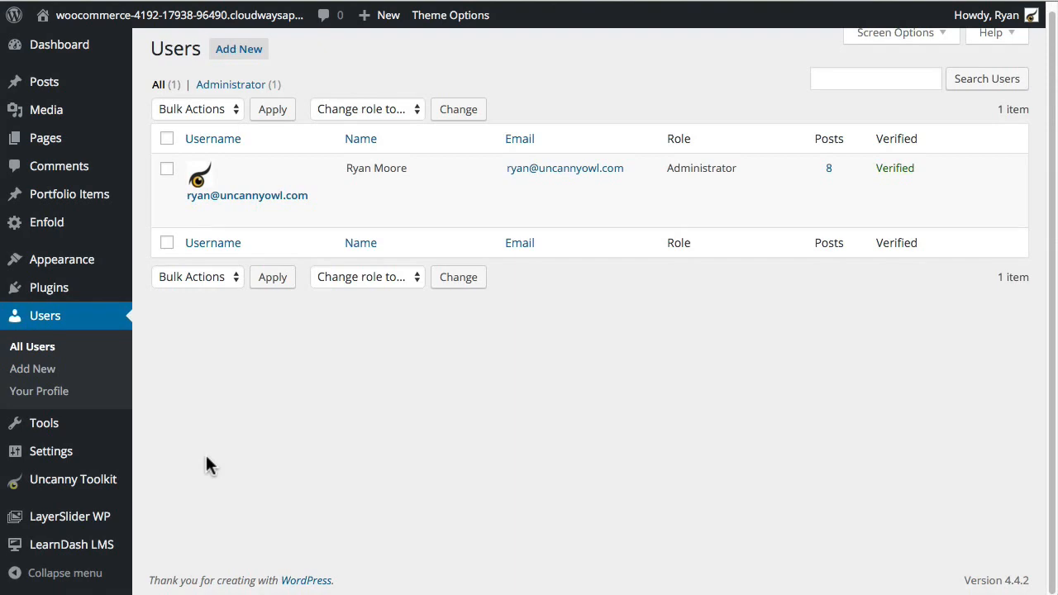
left_click(68, 482)
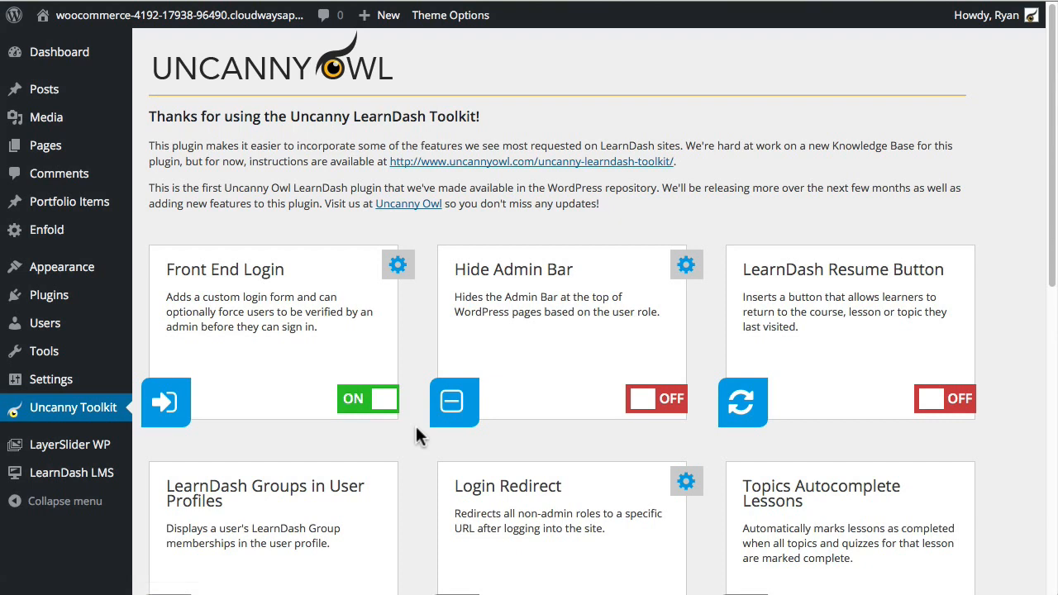
Step: Turn on Hide Admin Bar and hide it for Subscriber and Customer roles, saving the settings
left_click(670, 404)
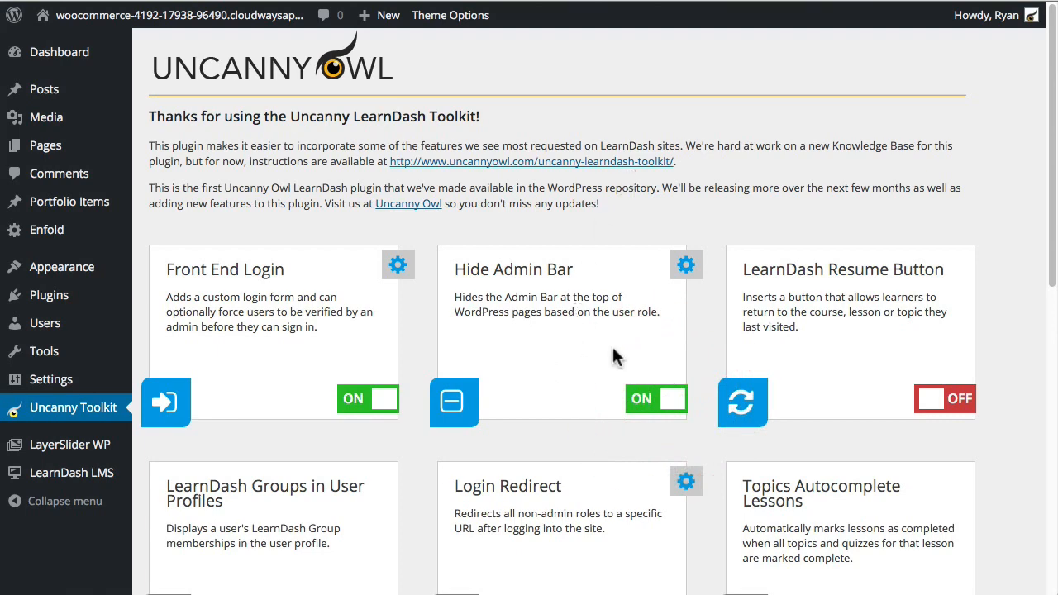
left_click(686, 266)
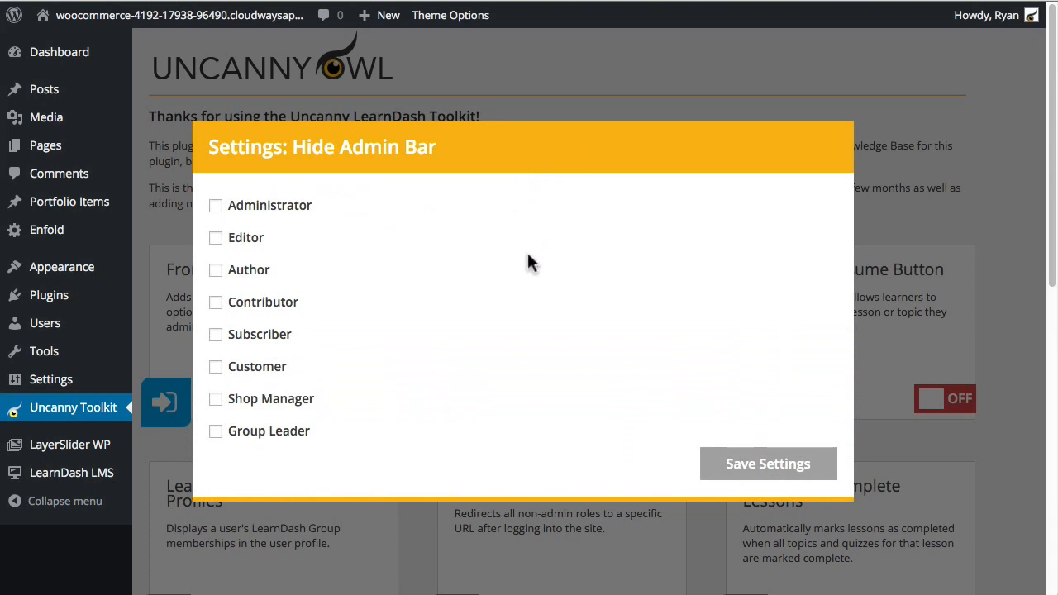
mouse_move(45, 19)
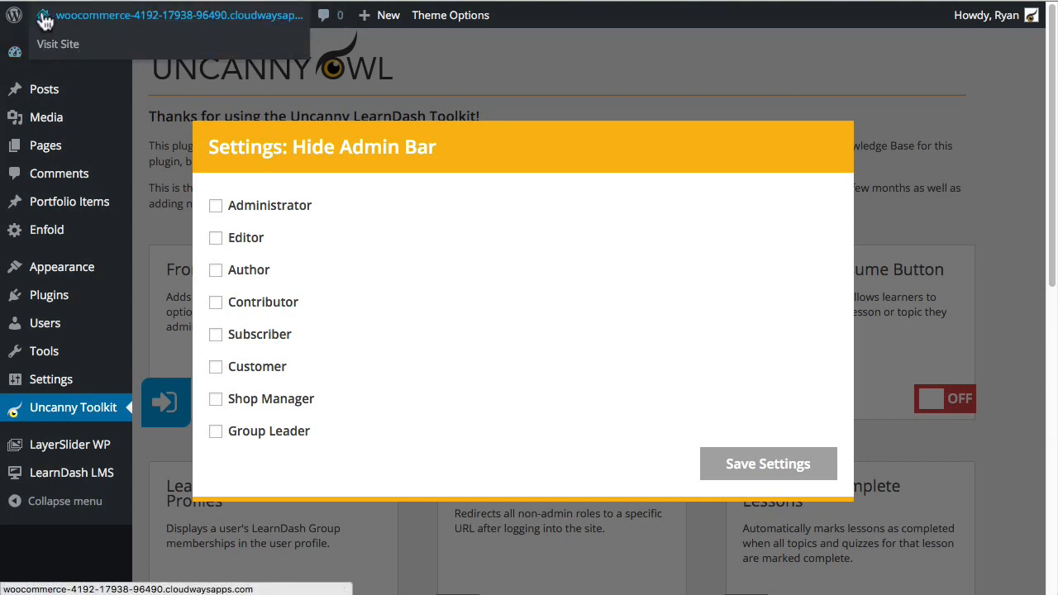
mouse_move(980, 20)
mouse_move(483, 23)
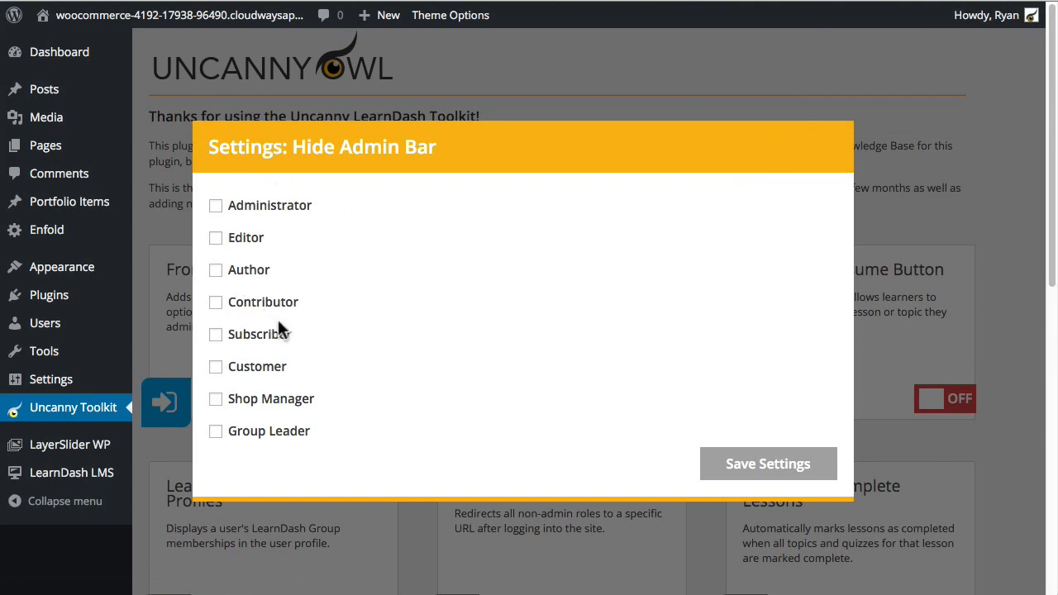
left_click(216, 335)
left_click(215, 367)
left_click(766, 464)
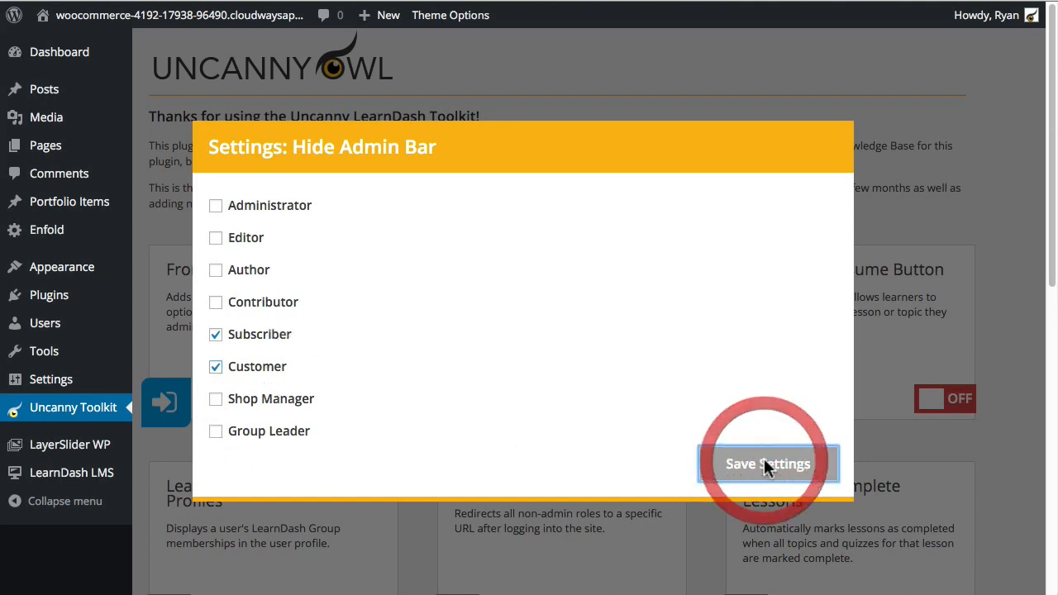
left_click(992, 213)
scroll(492, 341, "down", 10)
Step: Save the toolkit, switch the LearnDash Resume Button module ON, and save changes again
left_click(189, 532)
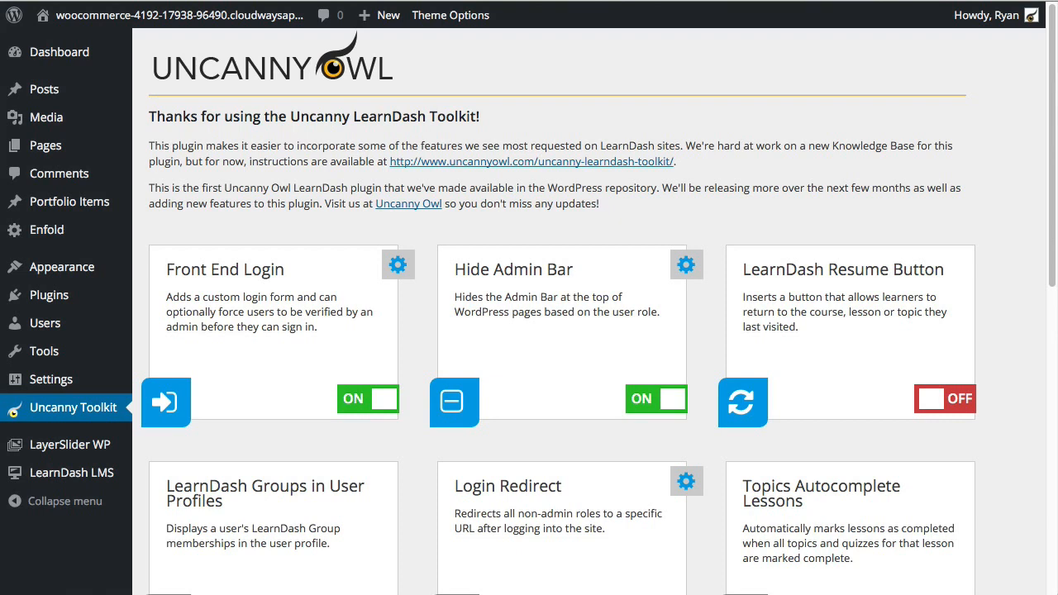
left_click(960, 401)
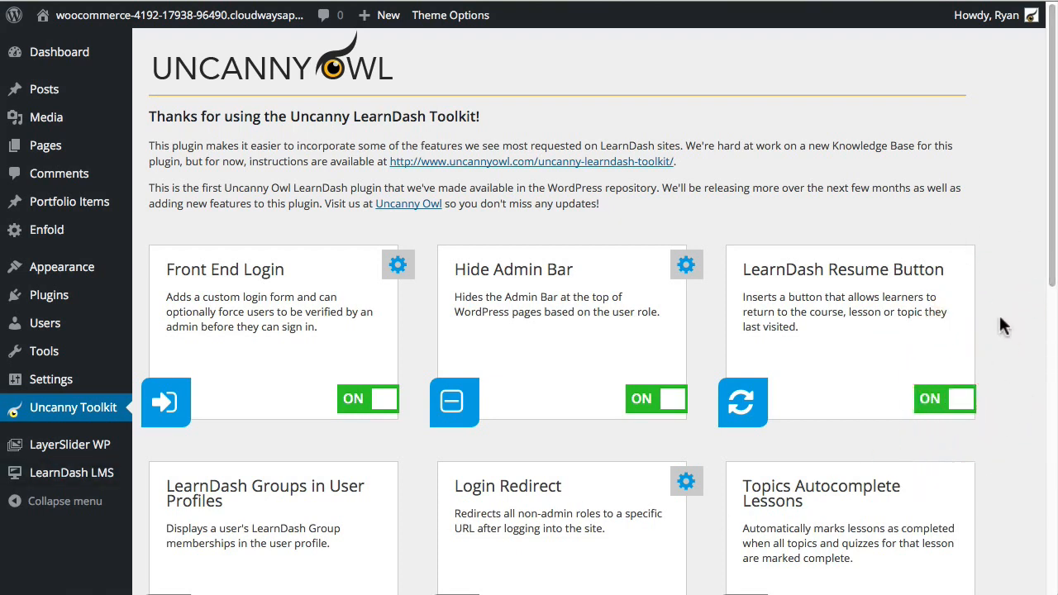
scroll(992, 463, "down", 10)
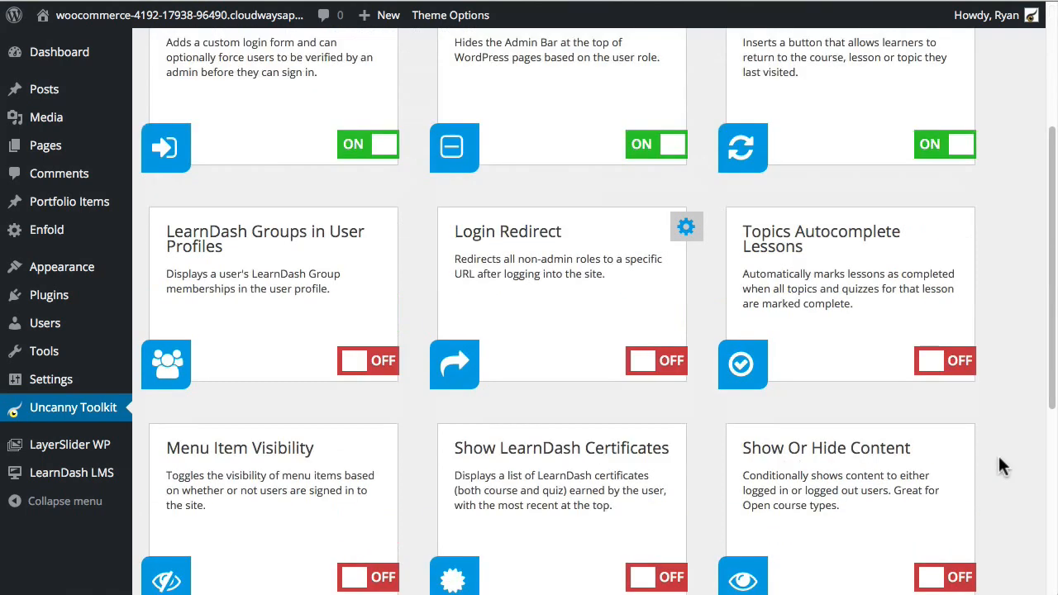
left_click(191, 511)
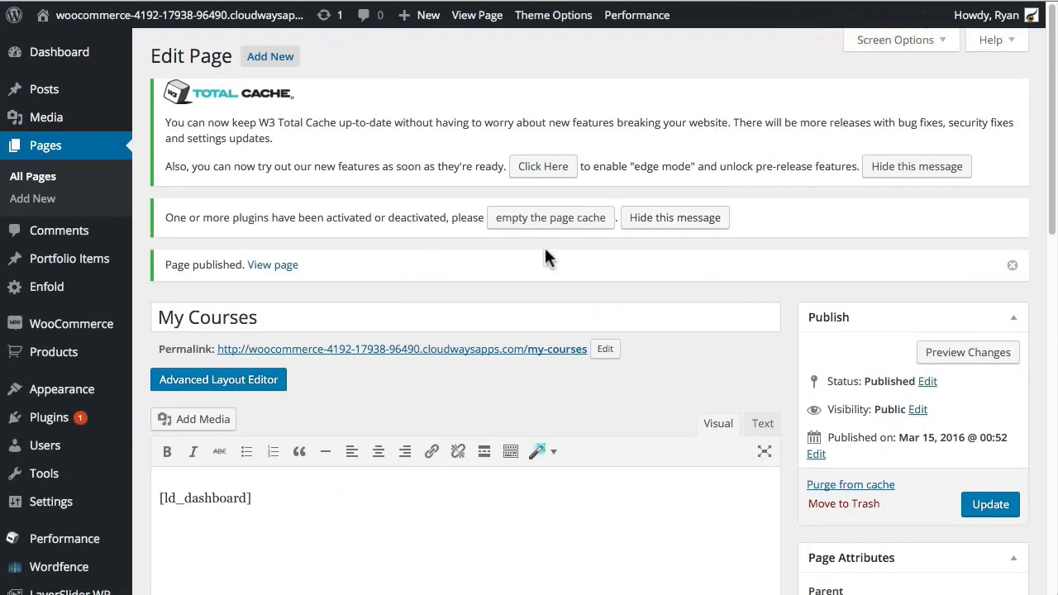
Step: Leave the My Courses editor and edit the Dashboard page, scrolling to the [ld_dashboard] block
scroll(318, 320, "down", 2)
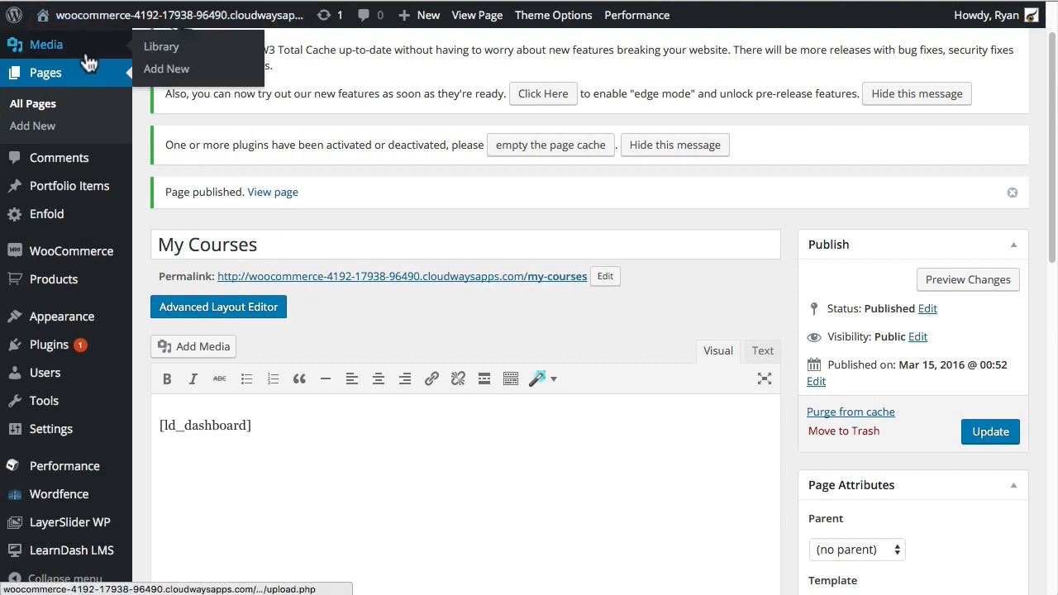
left_click(81, 13)
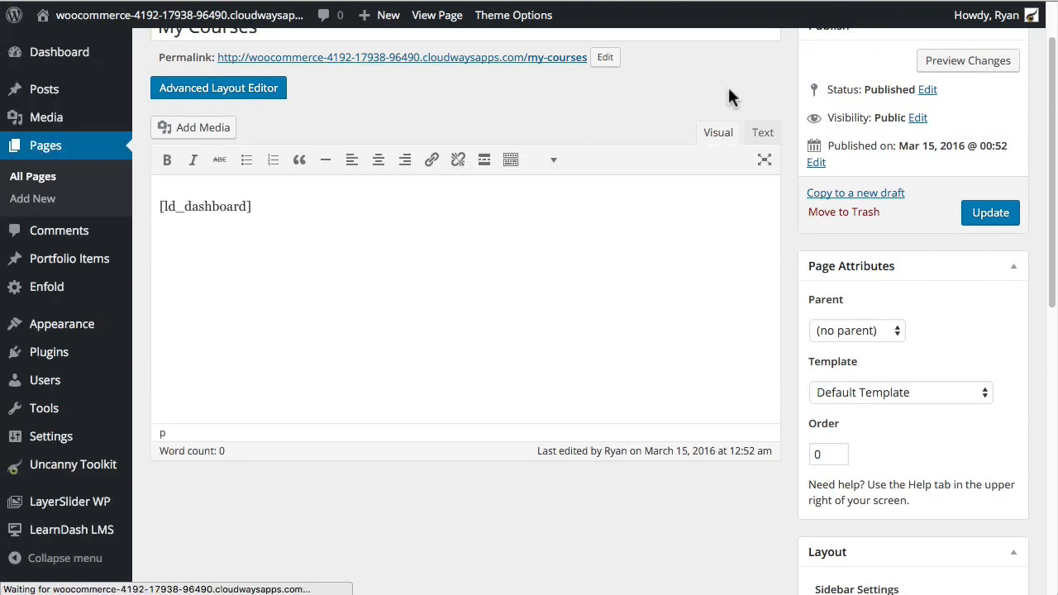
scroll(661, 187, "up", 1)
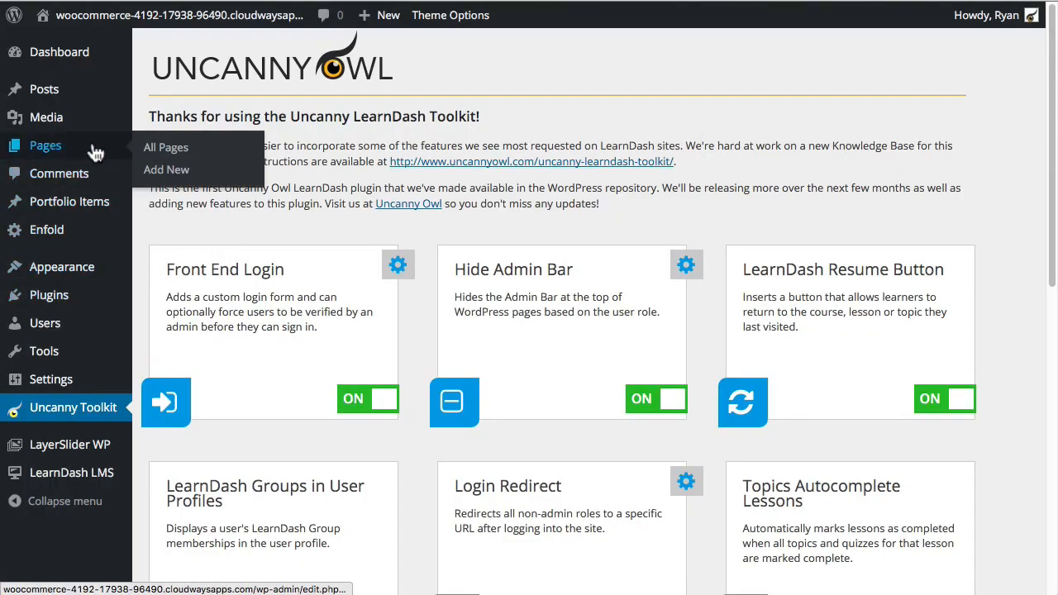
left_click(100, 145)
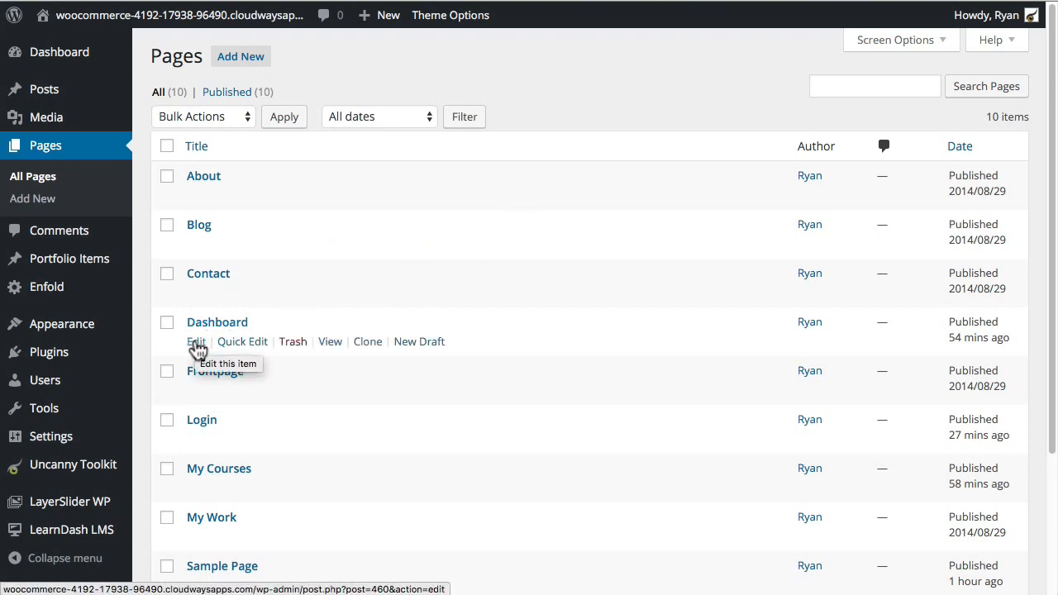
left_click(197, 344)
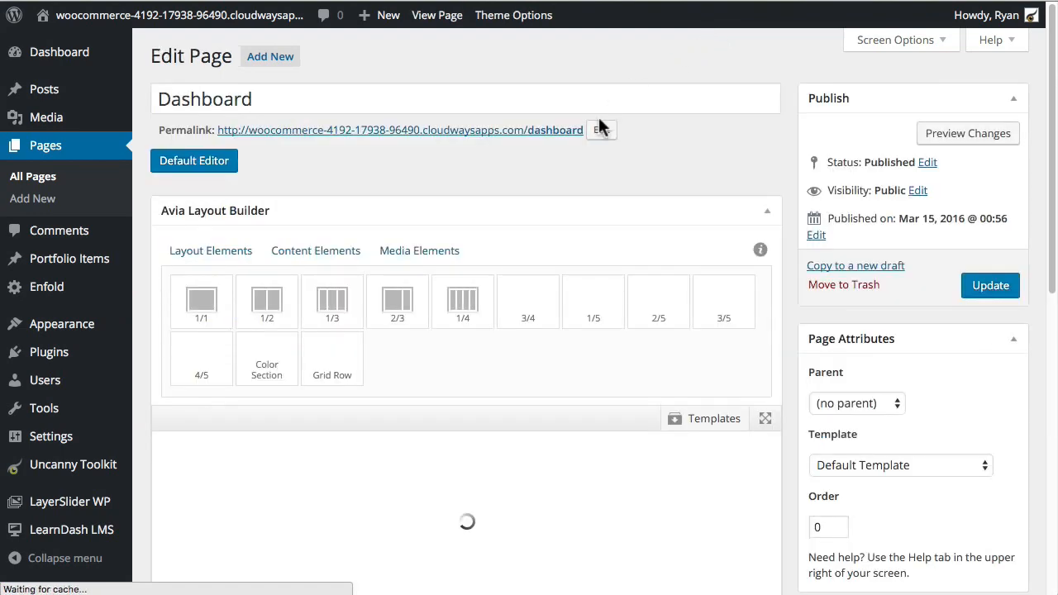
scroll(601, 252, "down", 5)
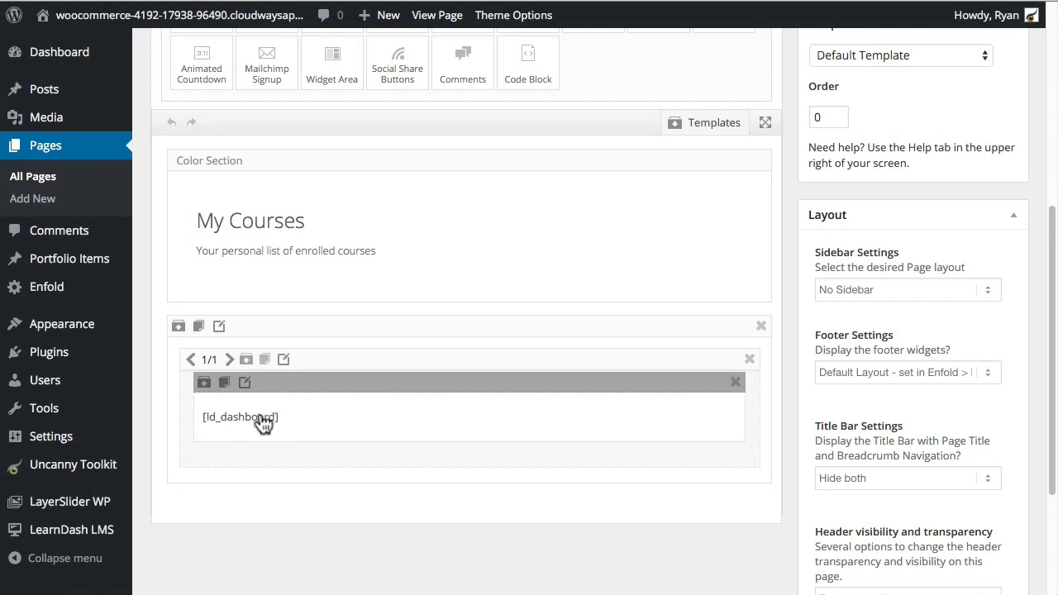
Step: Insert [uo-learndash-resume] on a new line above [ld_dashboard], save the block, and update the page
left_click(307, 417)
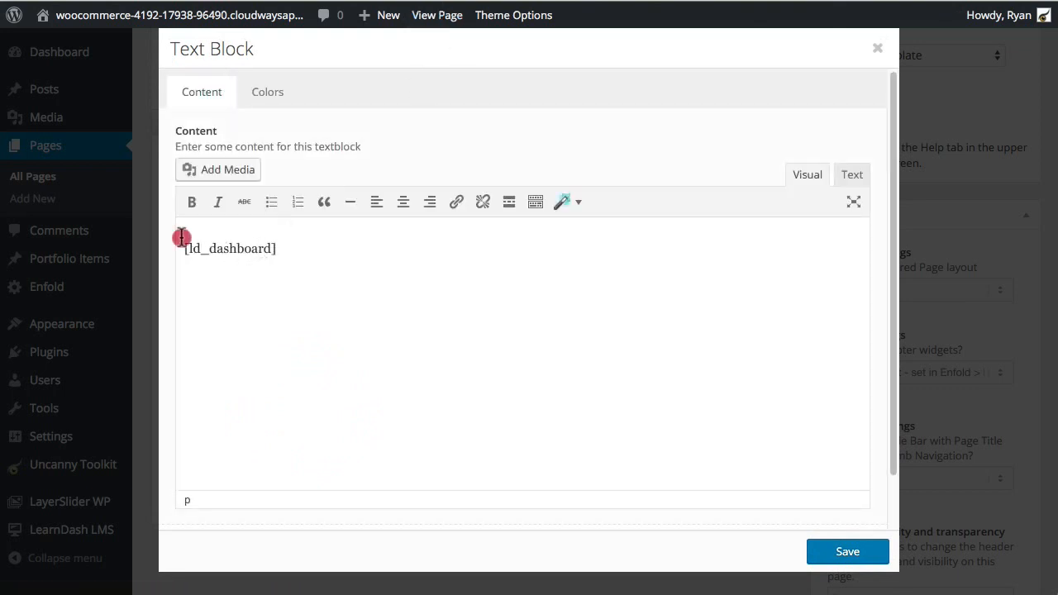
left_click(181, 238)
key("Return")
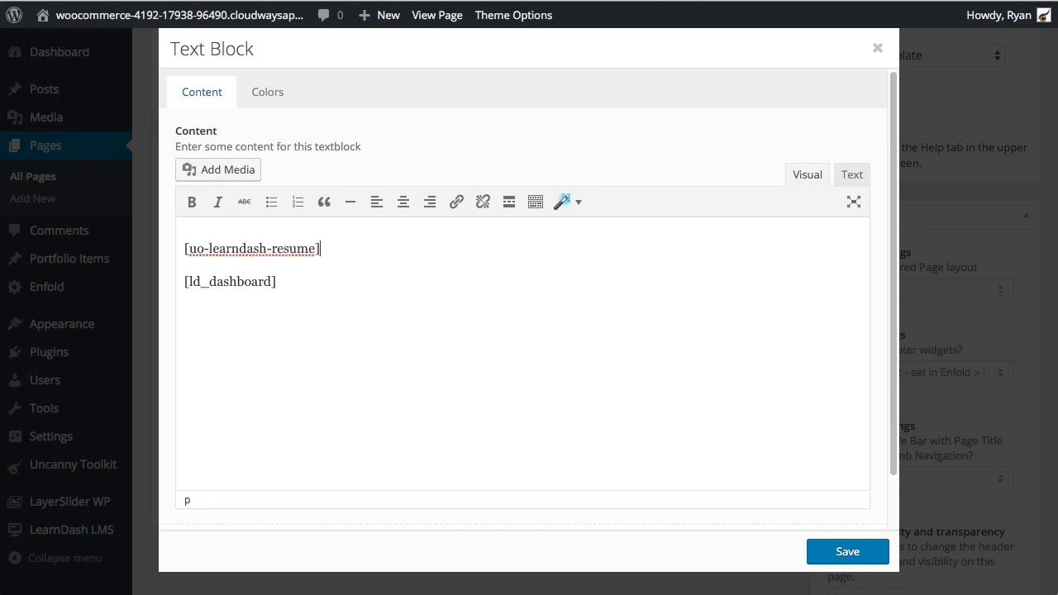
left_click(847, 552)
scroll(678, 331, "up", 1)
scroll(939, 257, "up", 4)
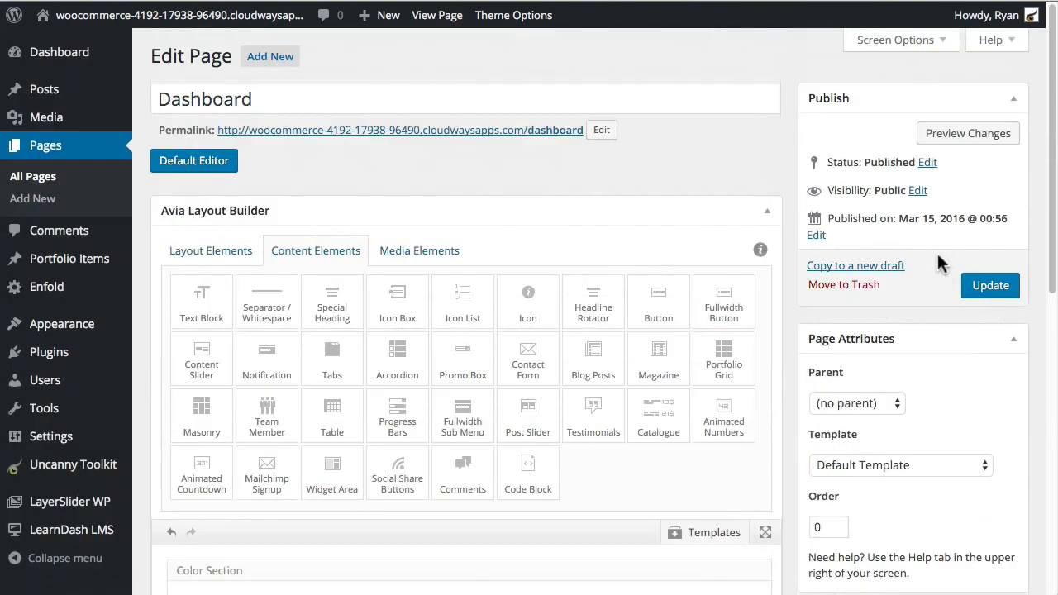
left_click(992, 286)
scroll(570, 223, "down", 6)
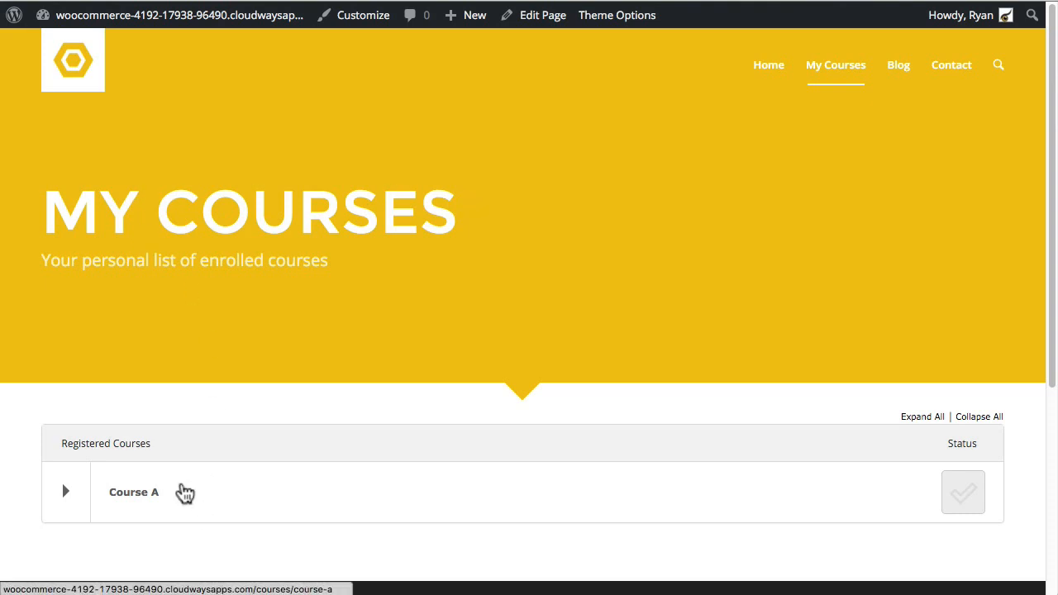
Step: Visit Lesson A in Course A, then confirm RESUME on My Courses leads back to Lesson A
left_click(134, 494)
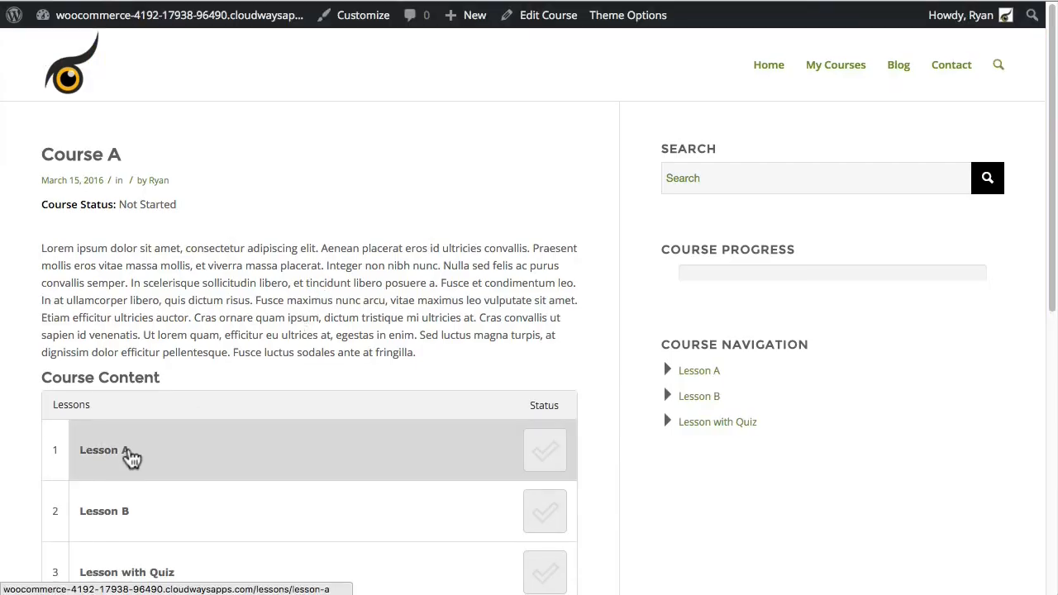
left_click(130, 456)
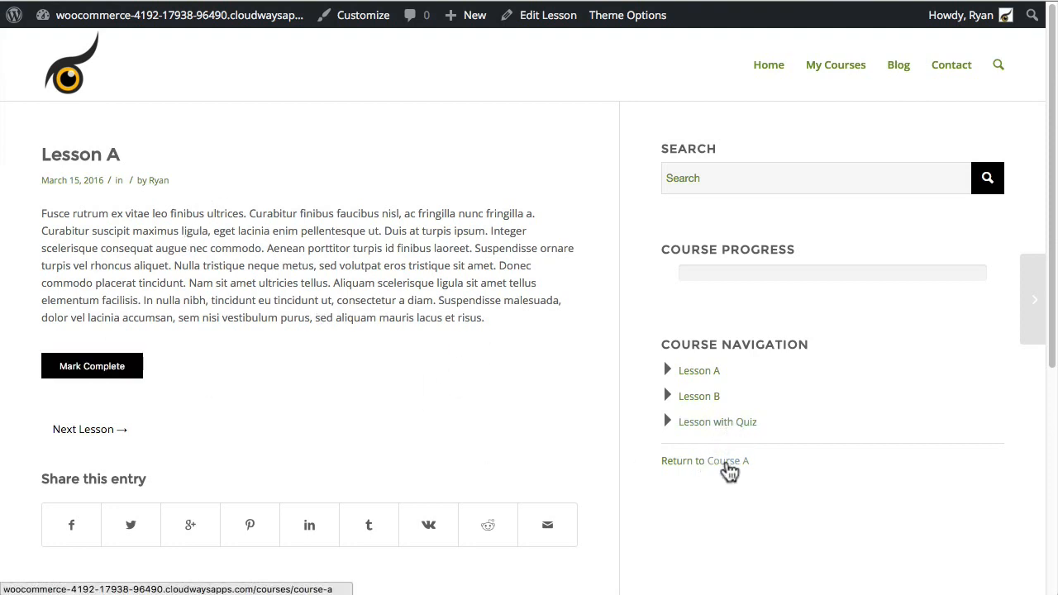
left_click(840, 73)
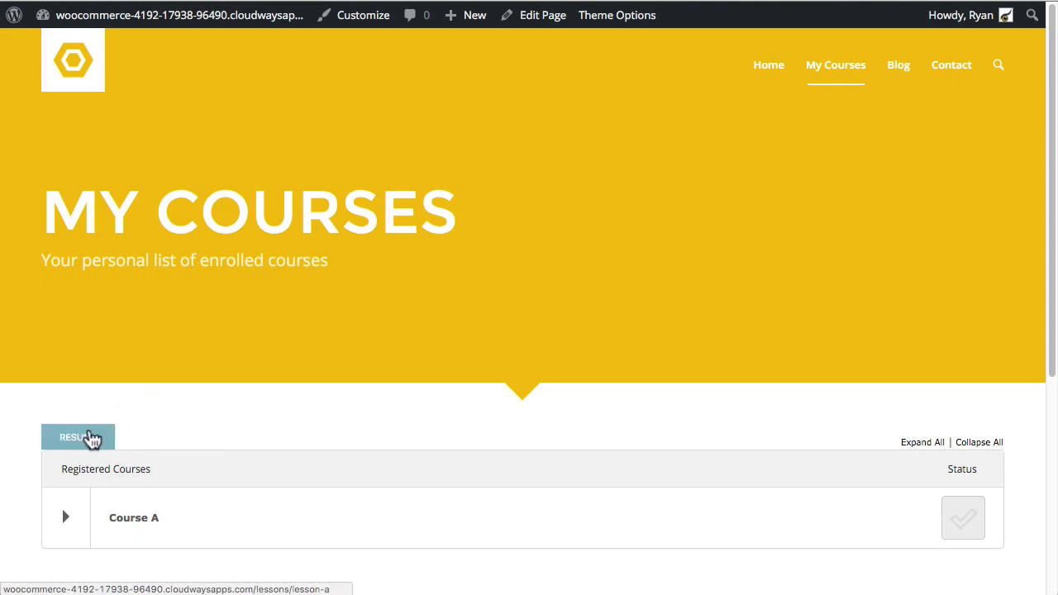
left_click(91, 437)
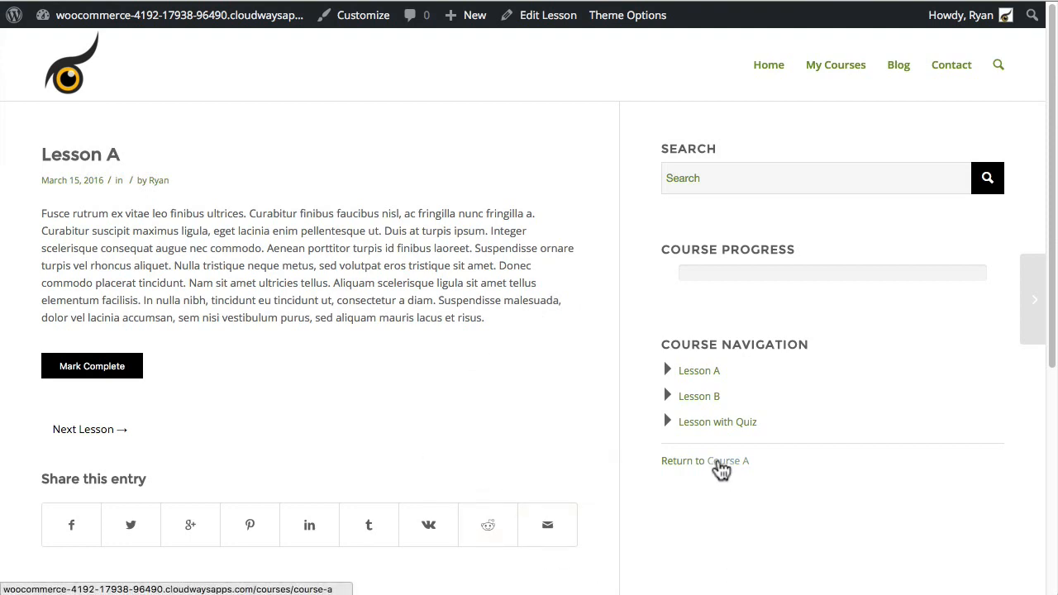
left_click(843, 71)
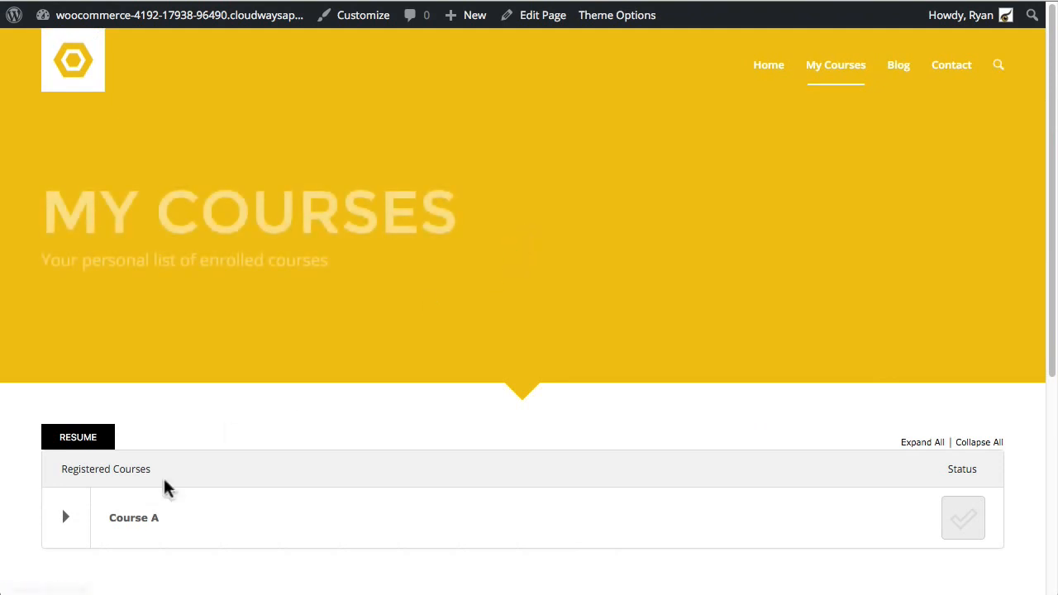
Step: Open Lesson with Quiz, confirm RESUME returns there, then switch to the admin Dashboard
left_click(62, 519)
scroll(256, 430, "down", 4)
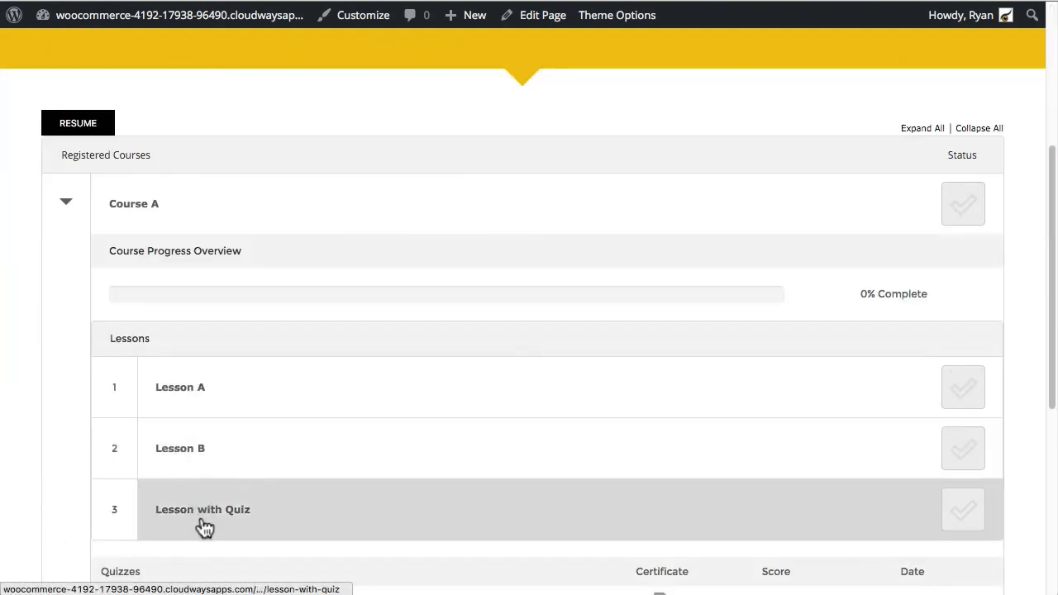
left_click(205, 515)
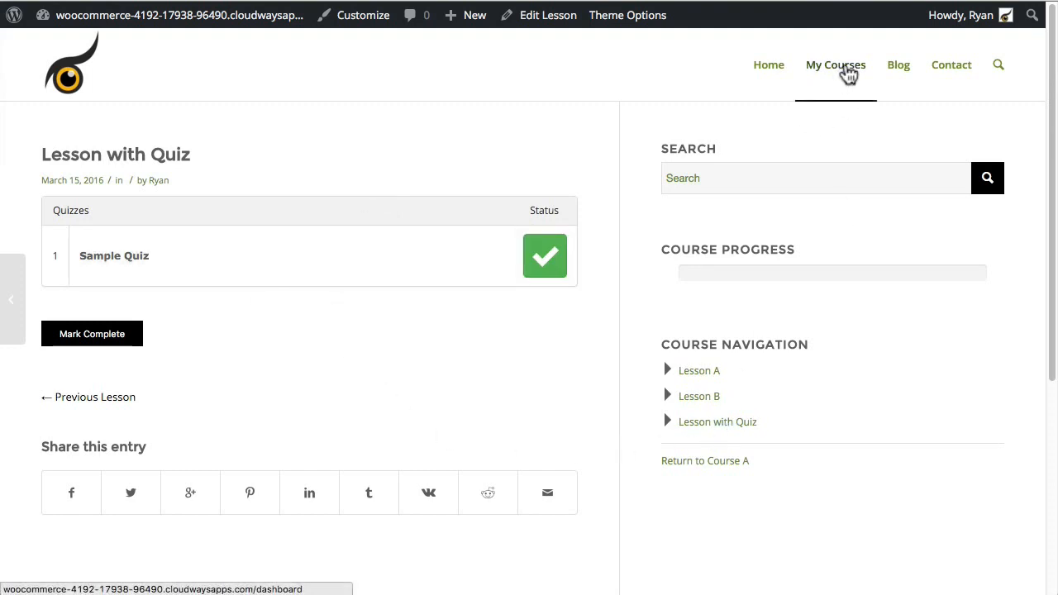
left_click(843, 69)
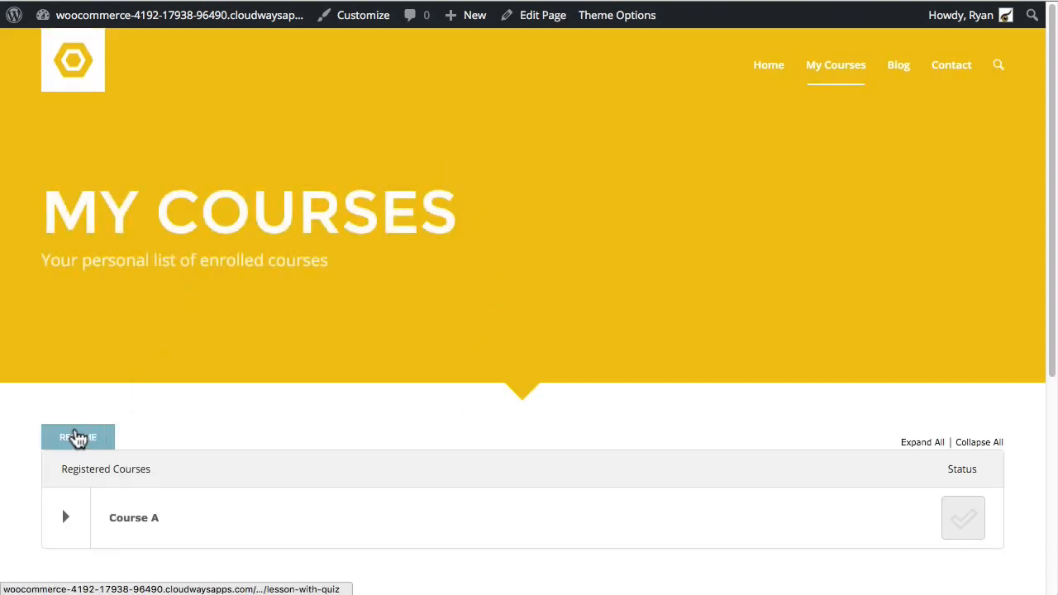
left_click(86, 438)
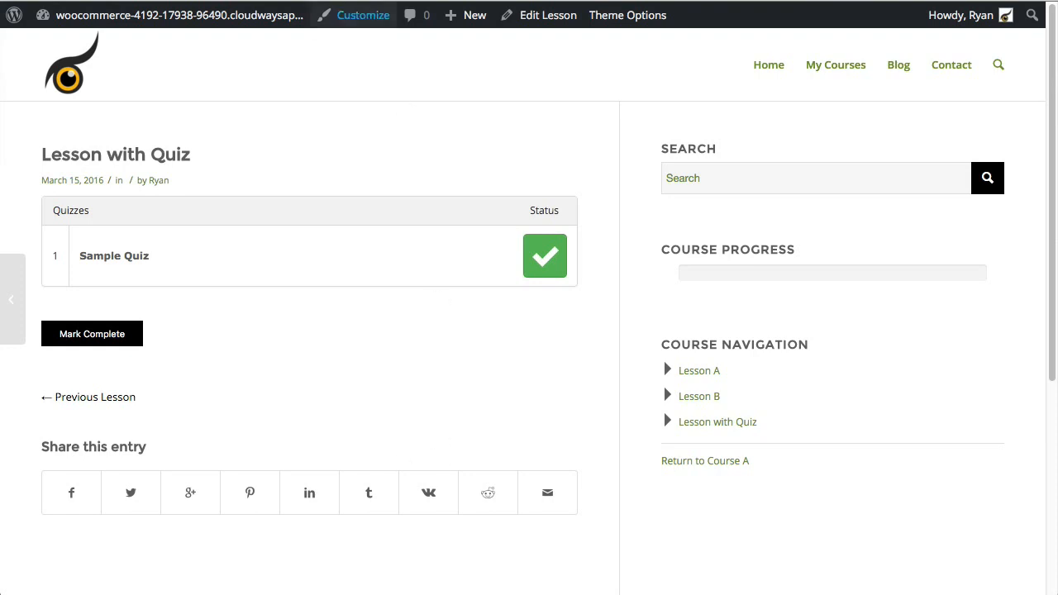
left_click(162, 33)
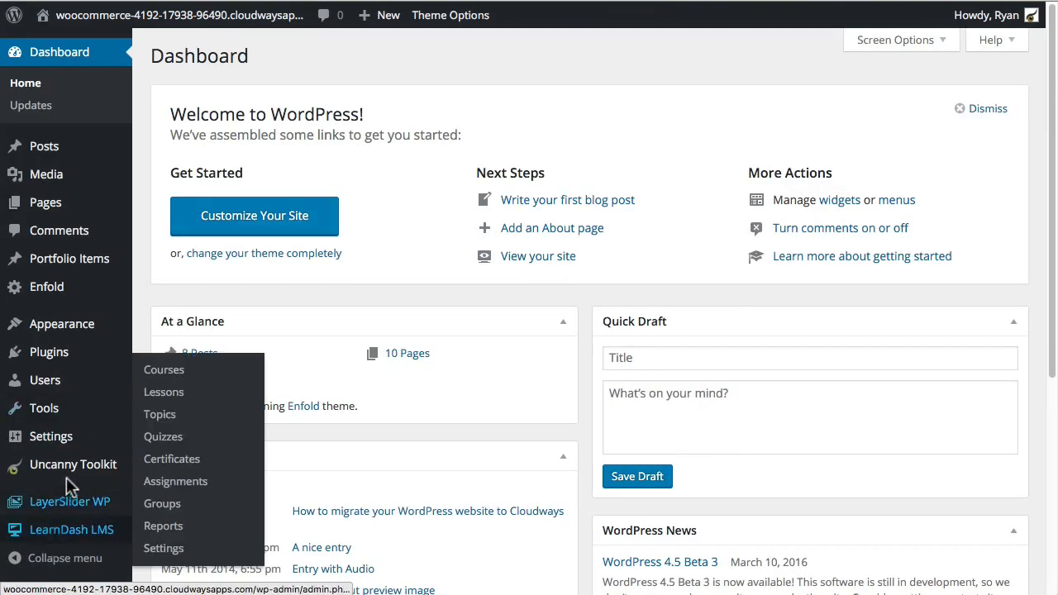
Step: Turn on the LearnDash Groups in User Profiles module in Uncanny Toolkit and save
left_click(66, 465)
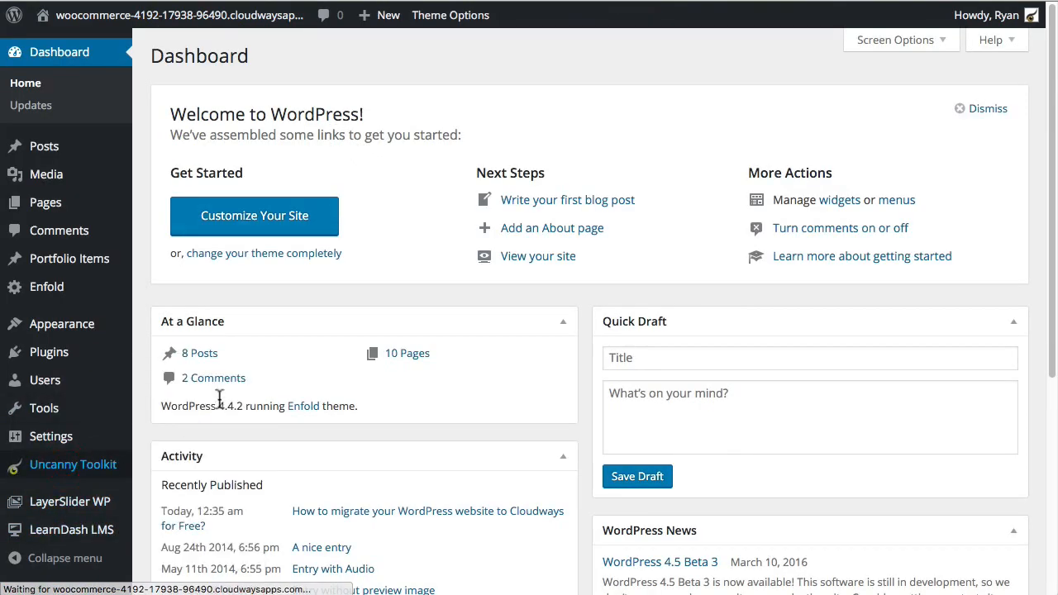
scroll(254, 445, "down", 3)
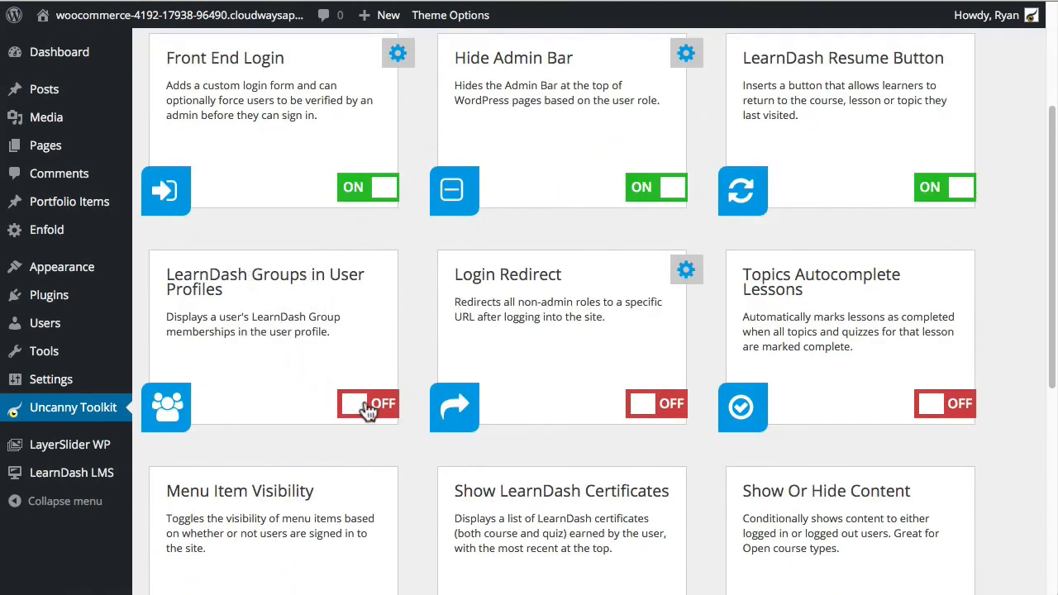
left_click(368, 407)
scroll(312, 374, "down", 5)
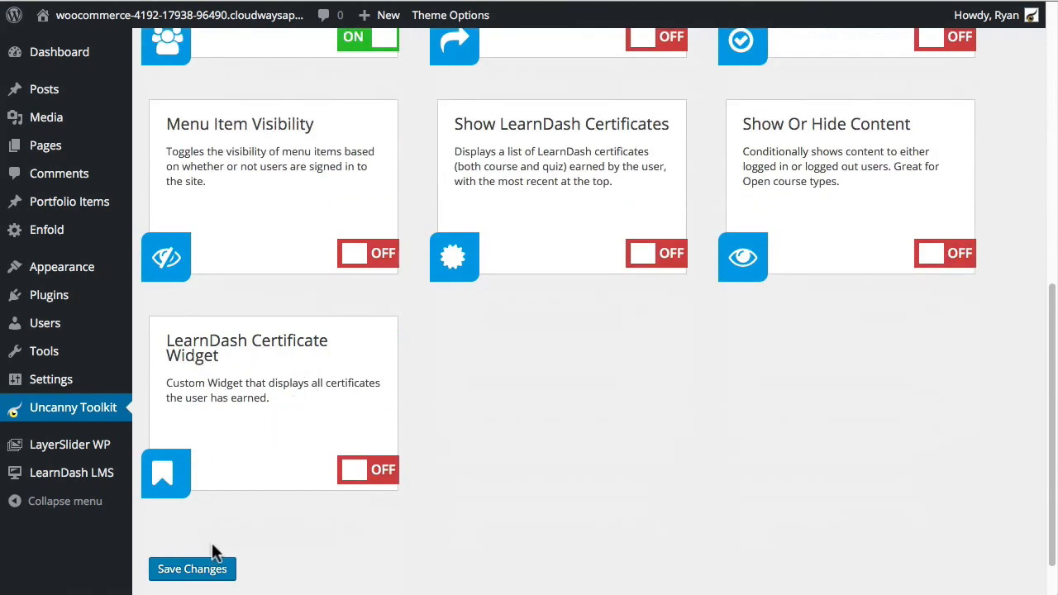
left_click(199, 570)
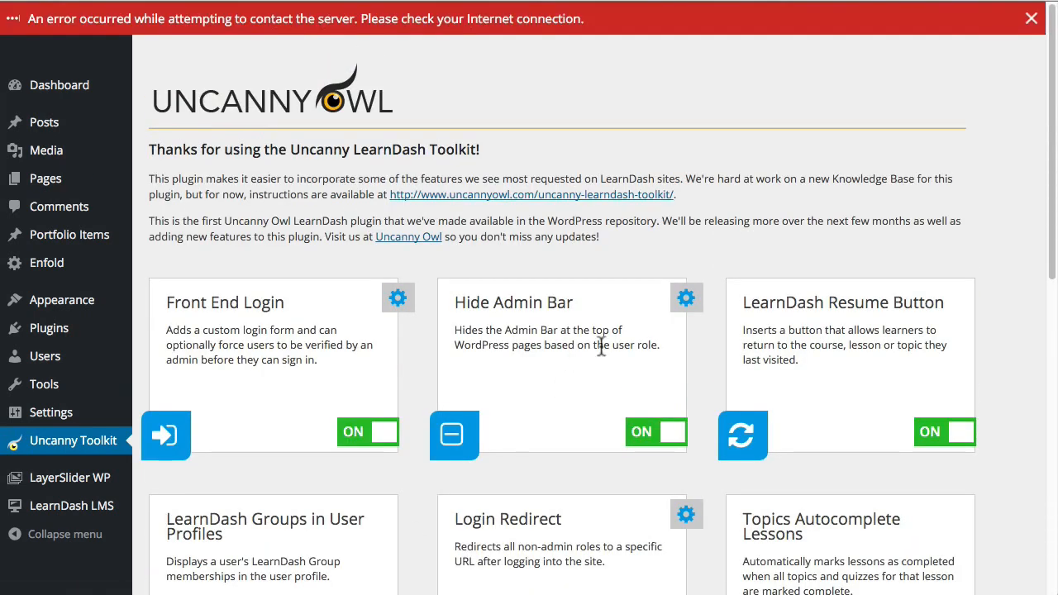
Step: Dismiss the connection error and open the empty LearnDash Groups list
scroll(331, 294, "down", 3)
left_click(1032, 18)
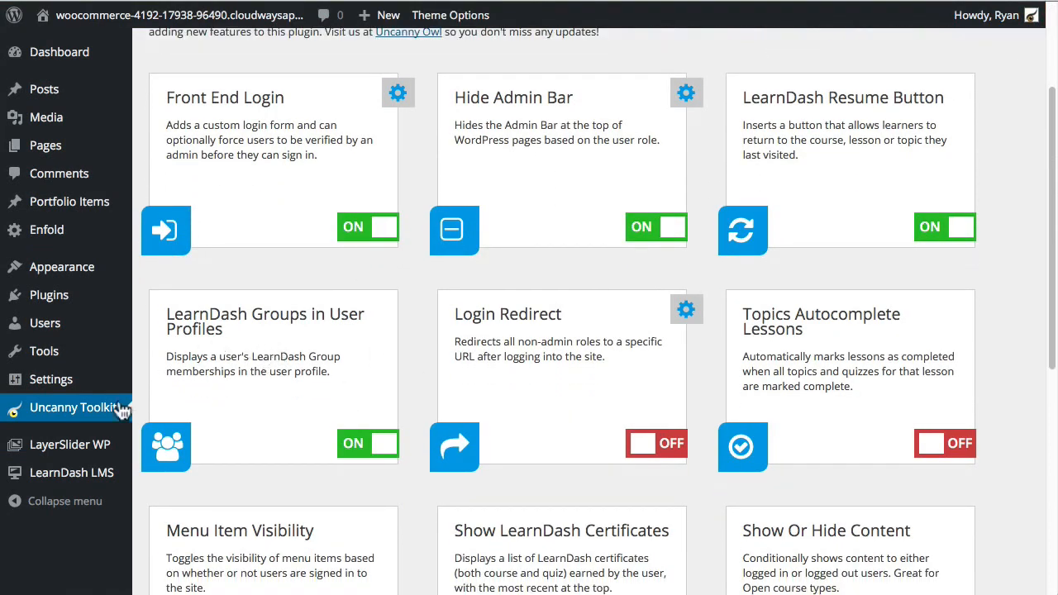
mouse_move(62, 478)
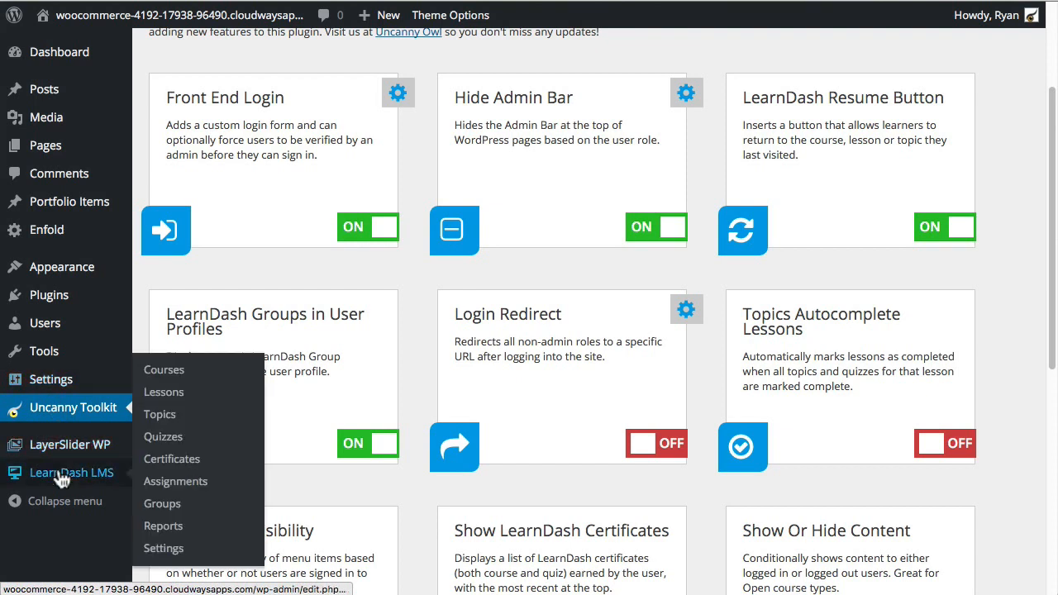
left_click(174, 506)
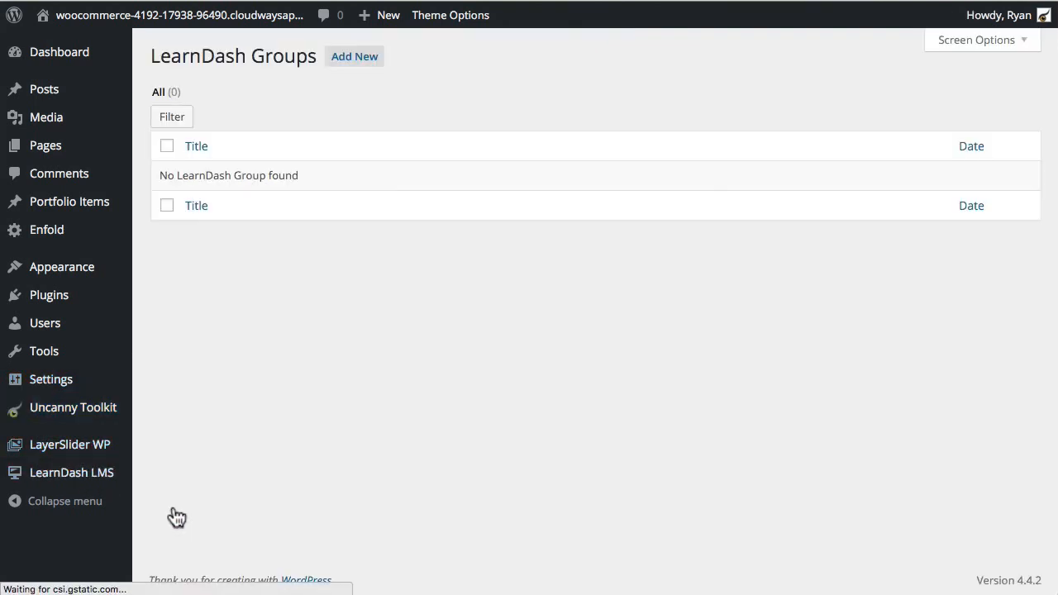
Step: Create group 'Sample for Screencast', move the administrator into Assign Users, and publish it
left_click(348, 60)
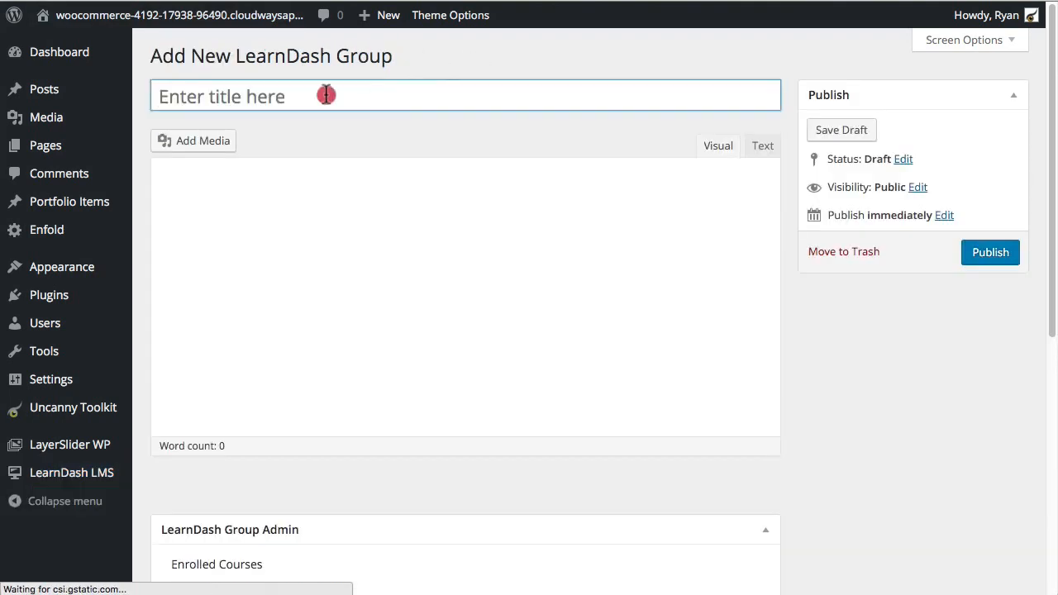
left_click(326, 95)
type("Sample for Screencast")
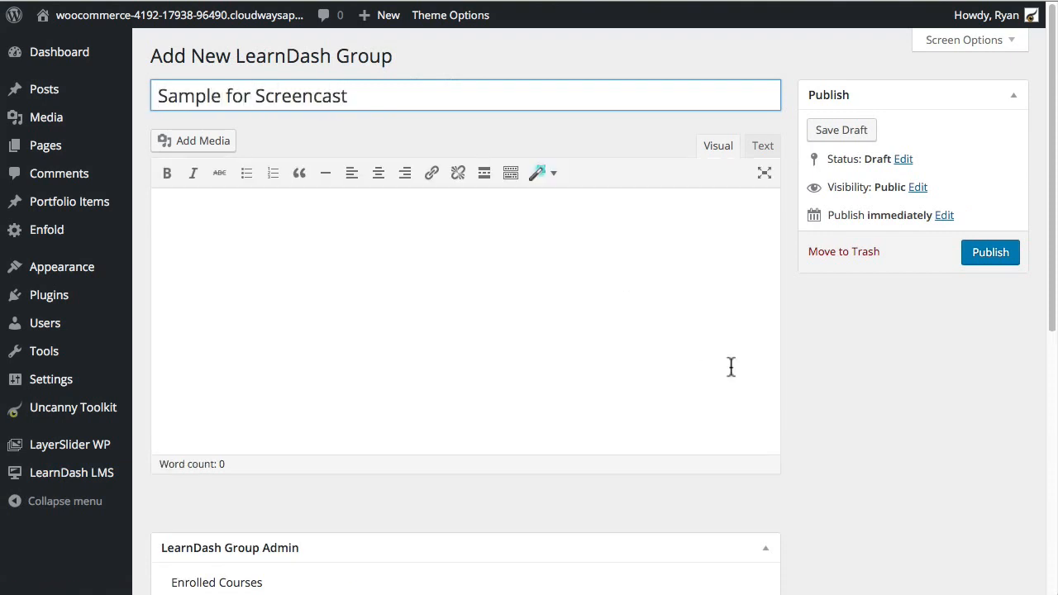
scroll(731, 367, "down", 8)
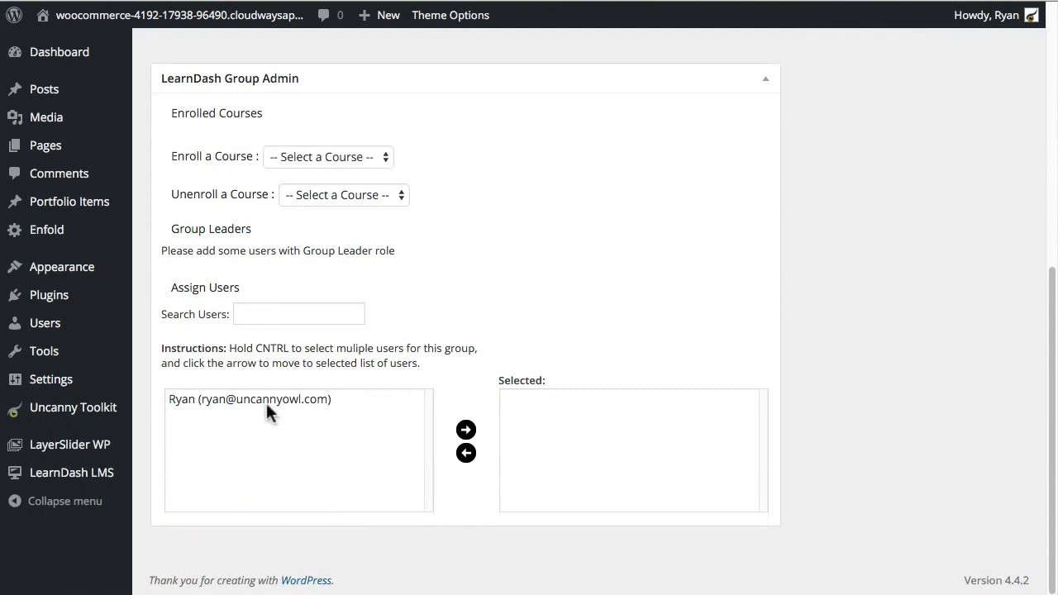
left_click(266, 400)
left_click(466, 430)
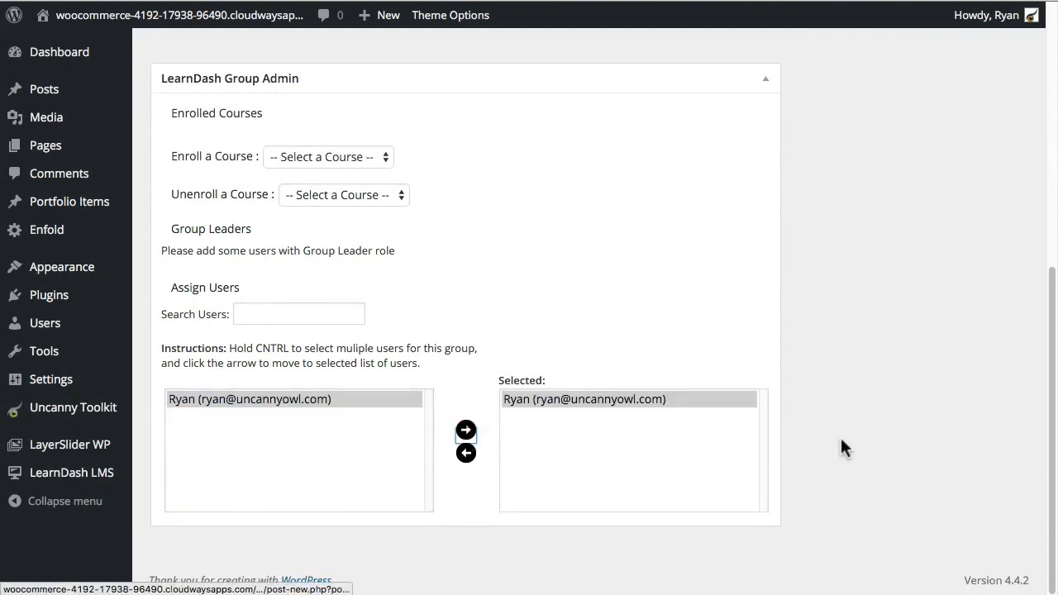
scroll(841, 440, "up", 8)
left_click(996, 253)
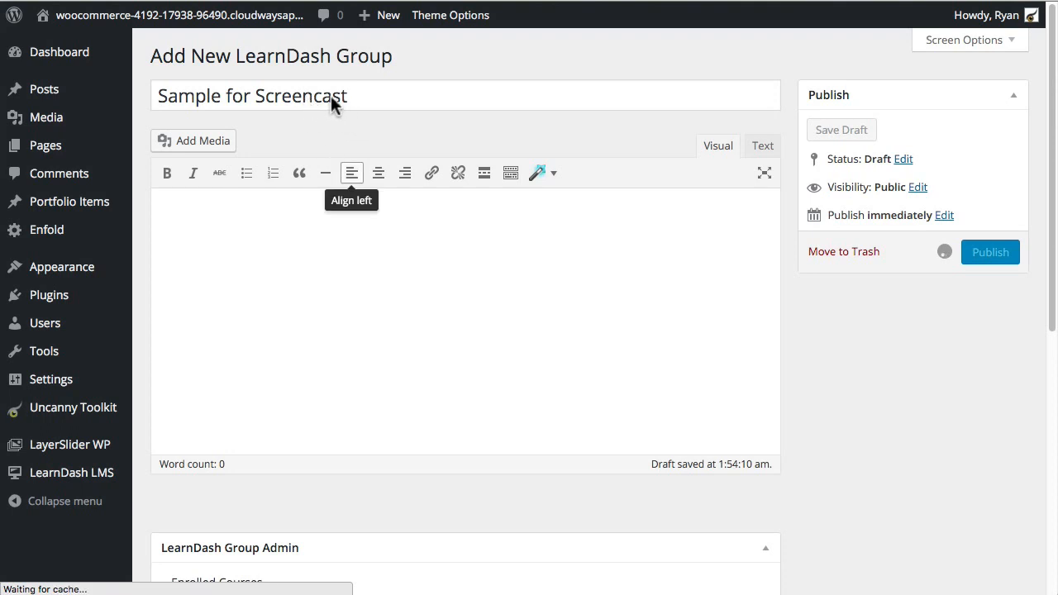
scroll(593, 521, "down", 5)
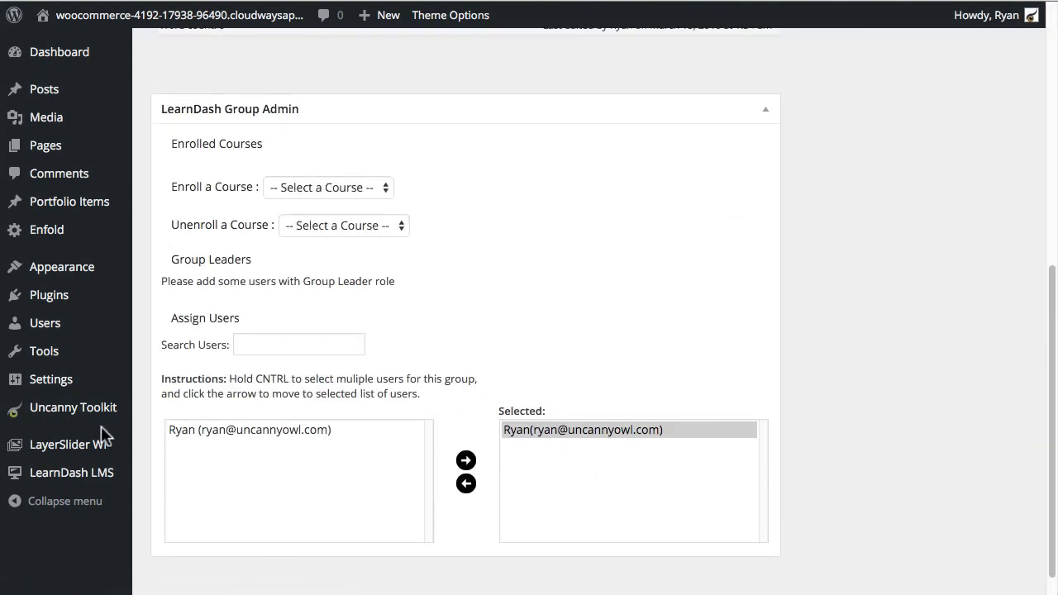
scroll(101, 425, "up", 2)
Step: Open Your Profile and scroll down to its LearnDash Groups section
mouse_move(42, 332)
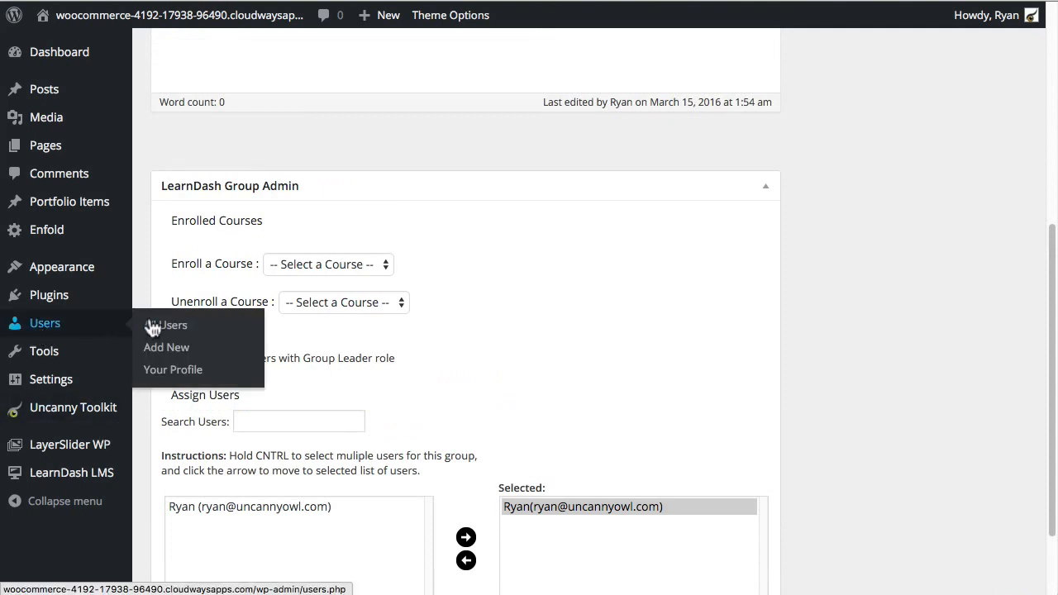
left_click(174, 374)
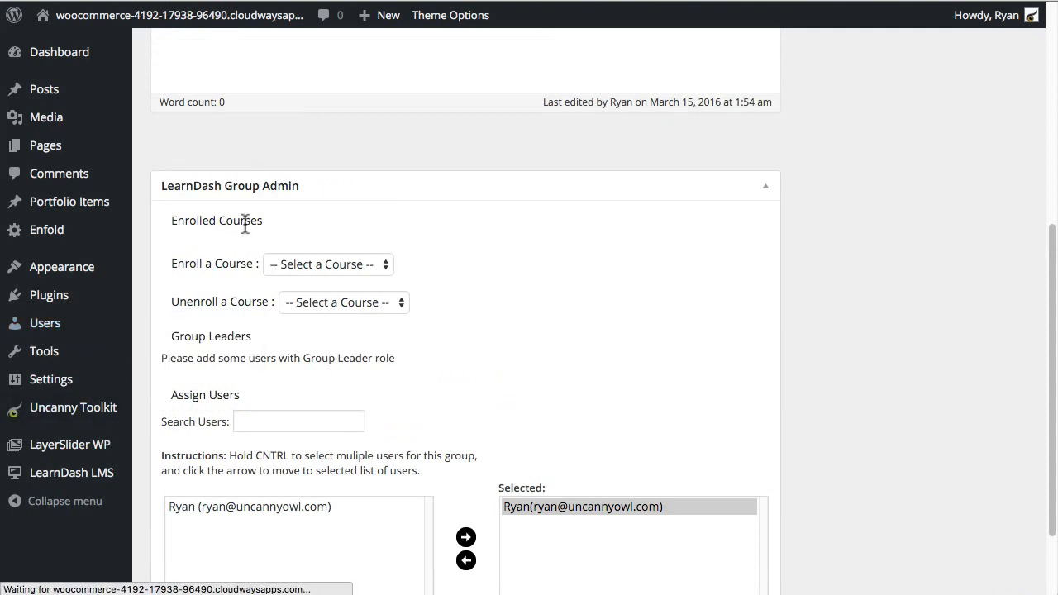
scroll(876, 380, "down", 3)
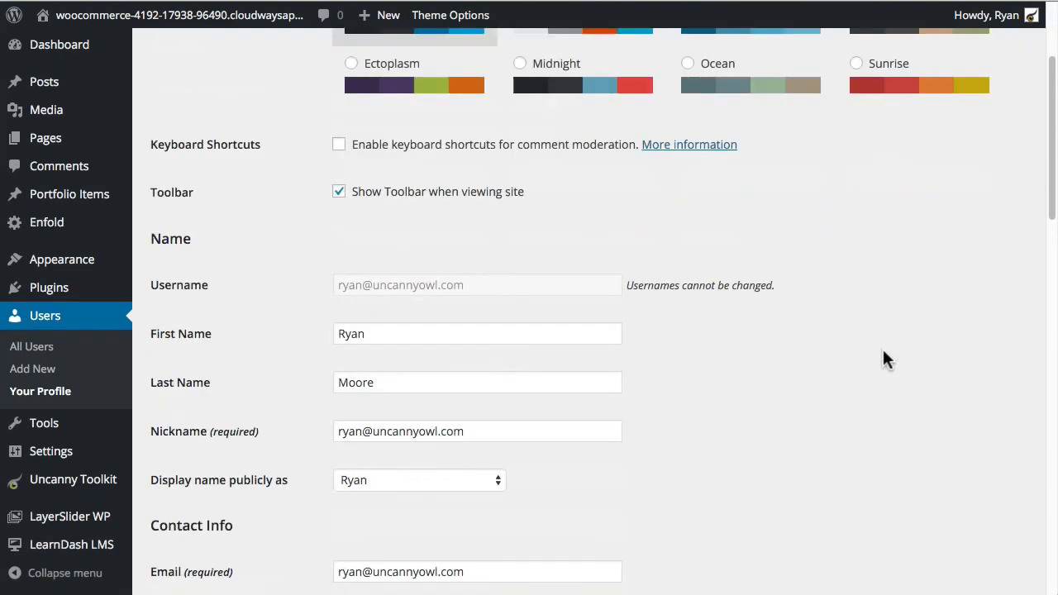
scroll(883, 352, "down", 10)
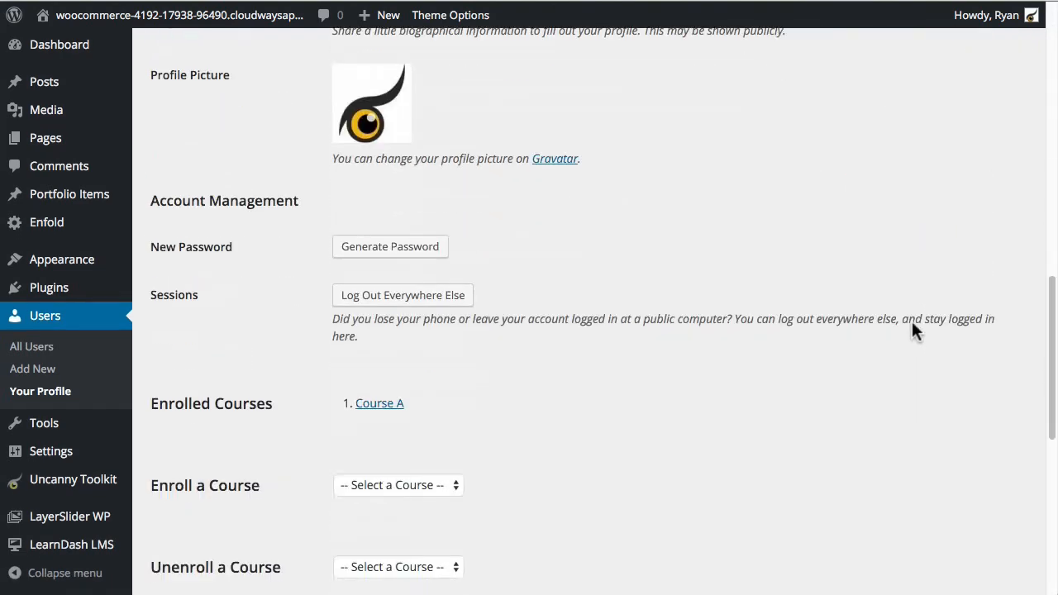
scroll(812, 399, "down", 5)
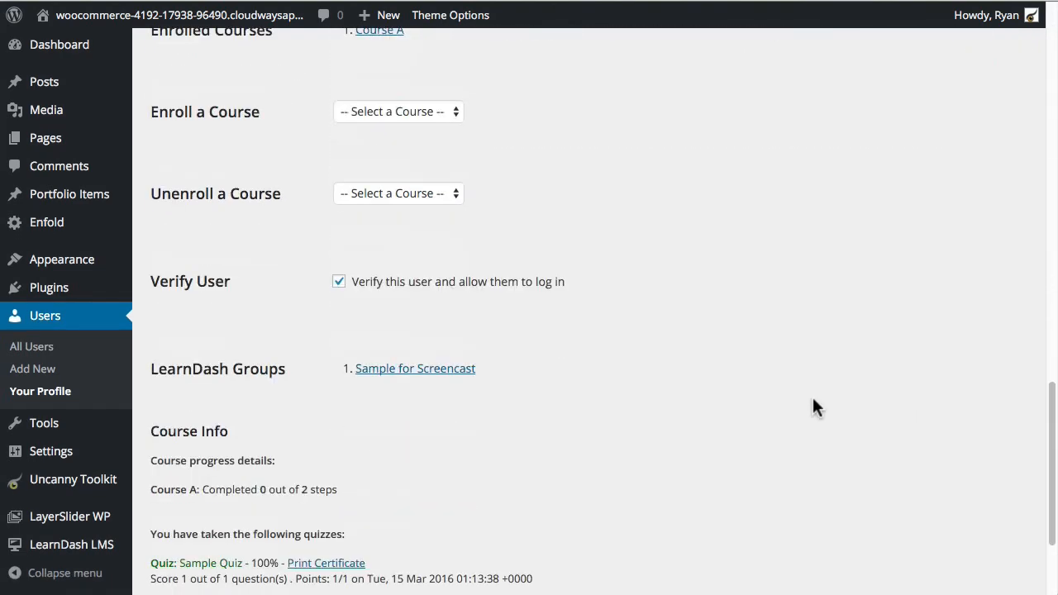
scroll(814, 399, "down", 1)
Step: Highlight the LearnDash Groups heading listing 'Sample for Screencast', then clear the highlight
left_click_drag(148, 349, 291, 350)
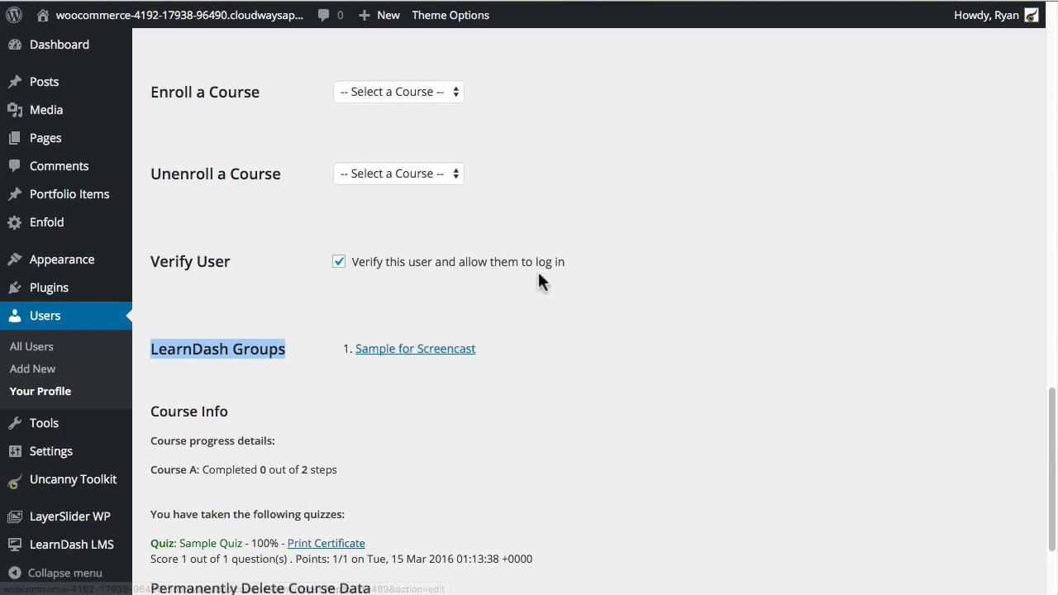
scroll(538, 279, "down", 3)
scroll(616, 331, "down", 1)
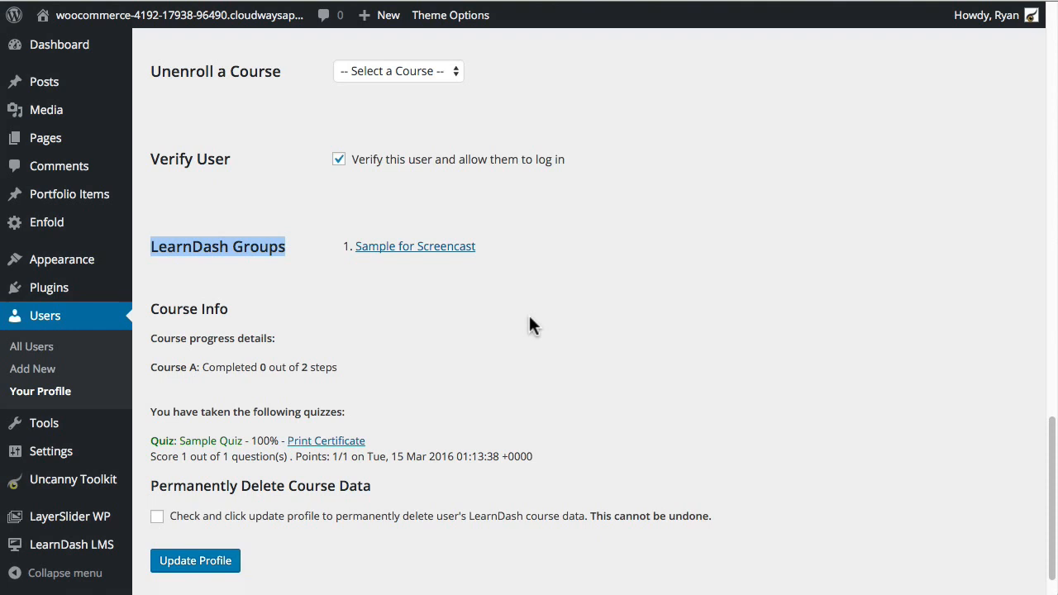
left_click(545, 293)
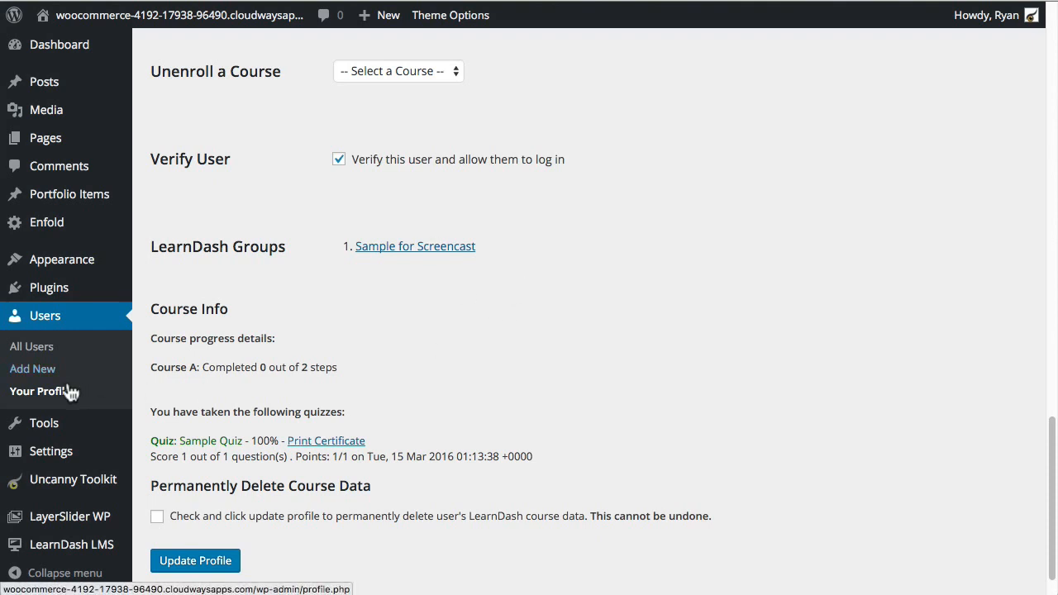
Step: Return to the Uncanny Toolkit modules and switch on Login Redirect
left_click(70, 488)
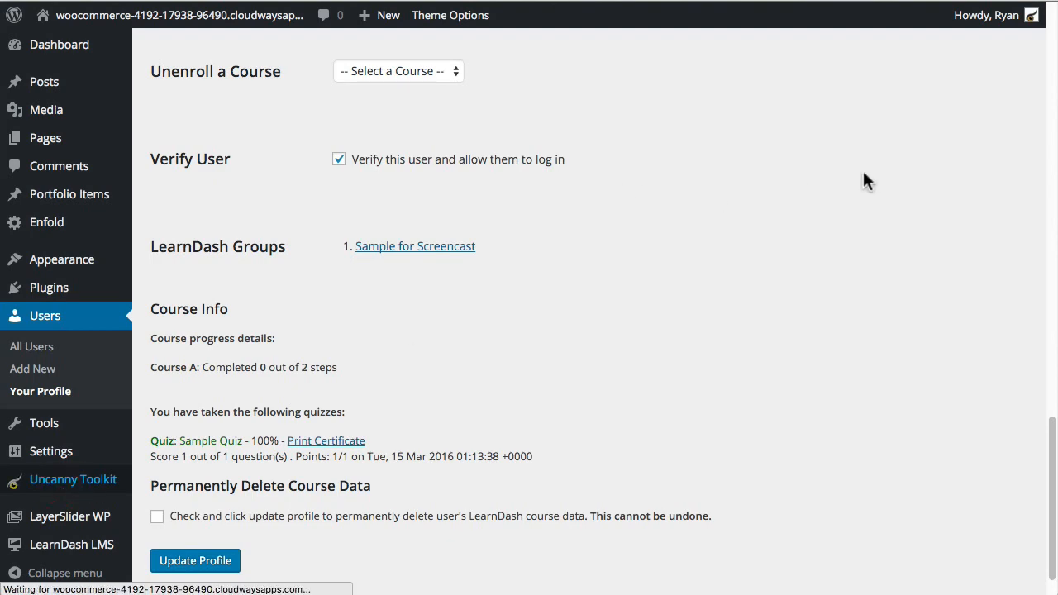
scroll(554, 405, "down", 2)
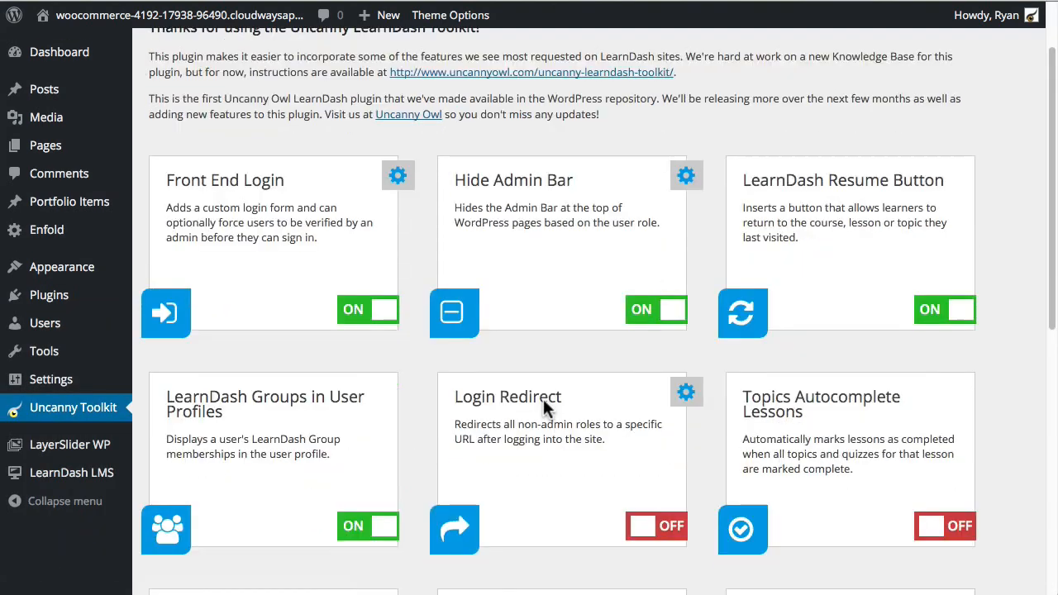
scroll(589, 472, "down", 2)
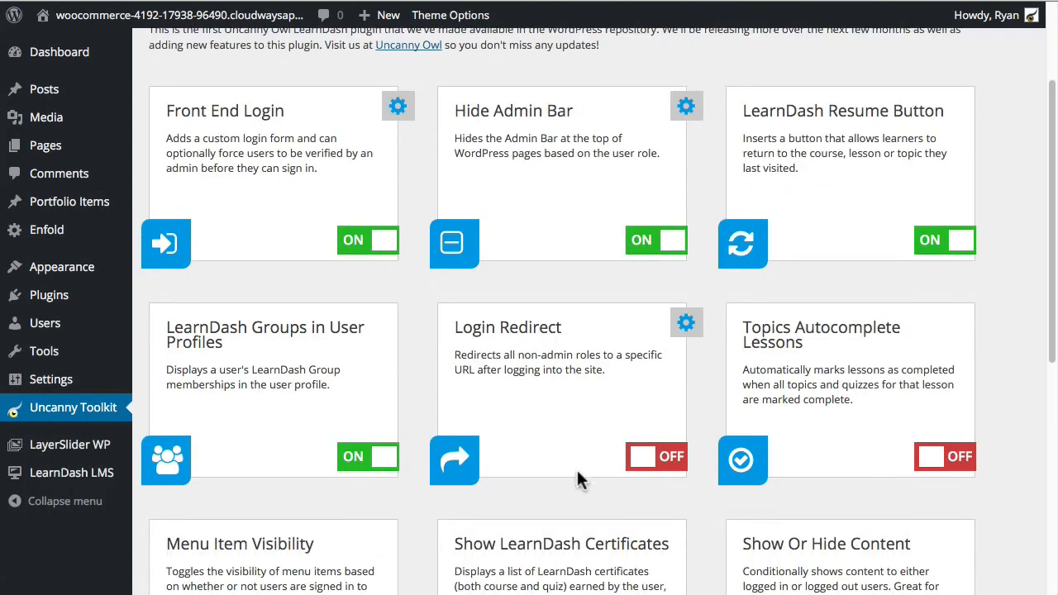
left_click(668, 463)
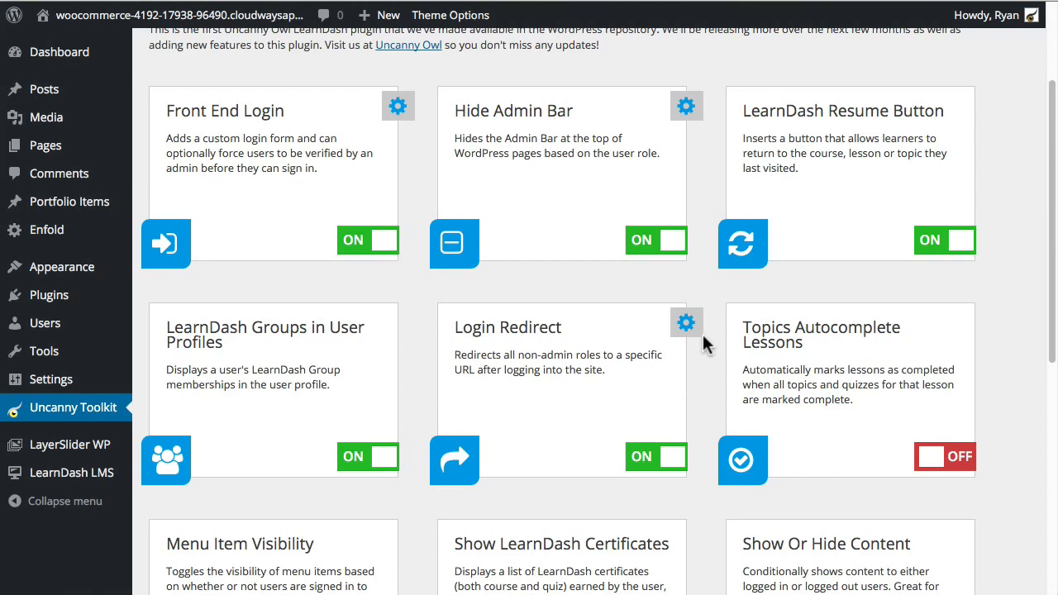
Step: Set the Login Redirect address to /dashboard and save the module changes
left_click(687, 324)
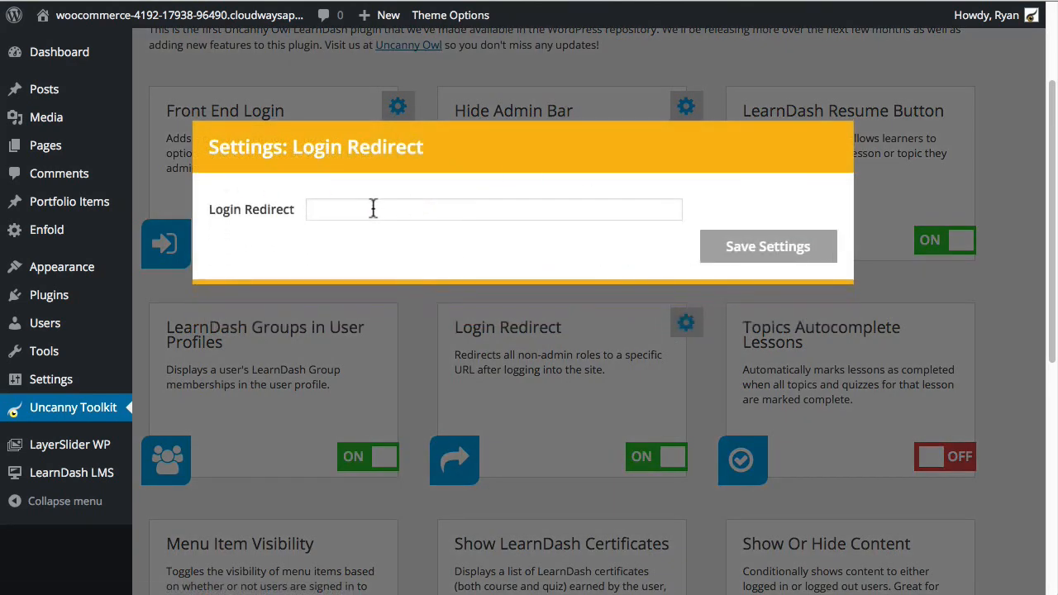
left_click(375, 209)
type("/d")
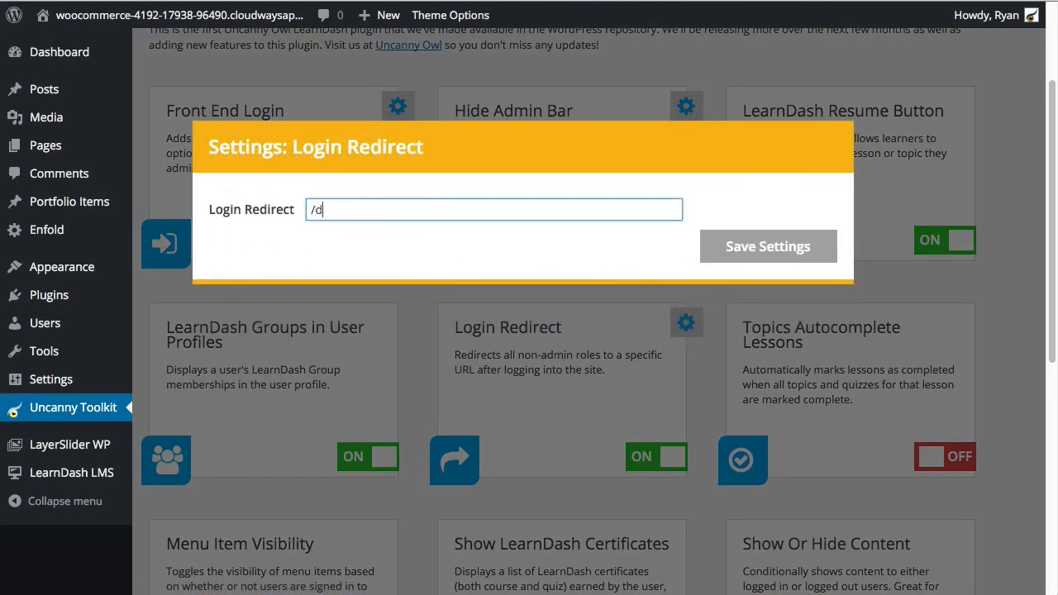
type("ashboard")
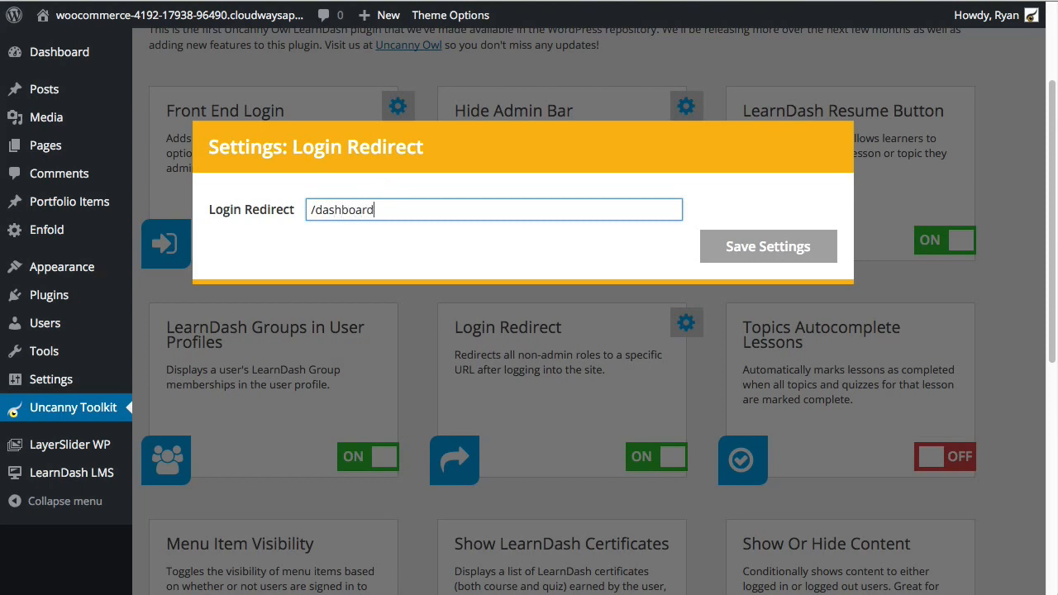
left_click(743, 248)
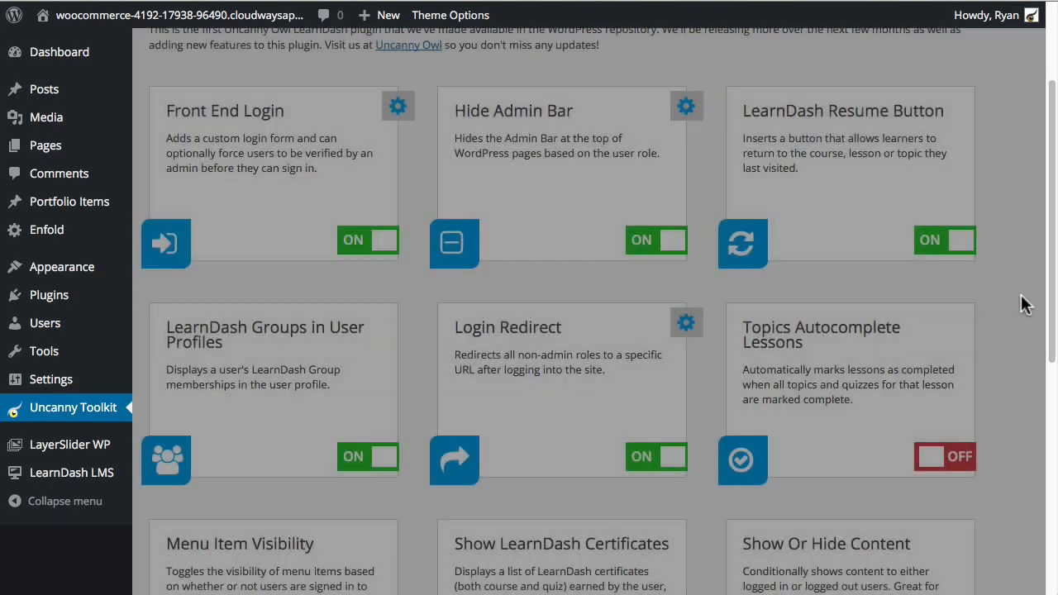
scroll(535, 442, "down", 3)
scroll(275, 514, "down", 2)
left_click(192, 545)
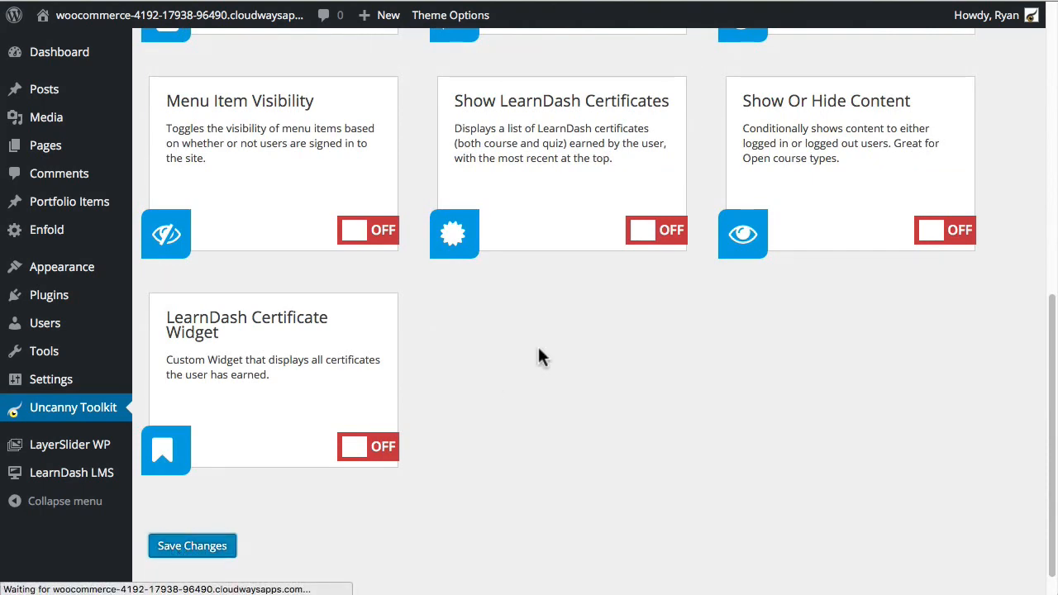
Step: Check the Hide Admin Bar settings without changes, then open the Add New User form
scroll(337, 363, "down", 2)
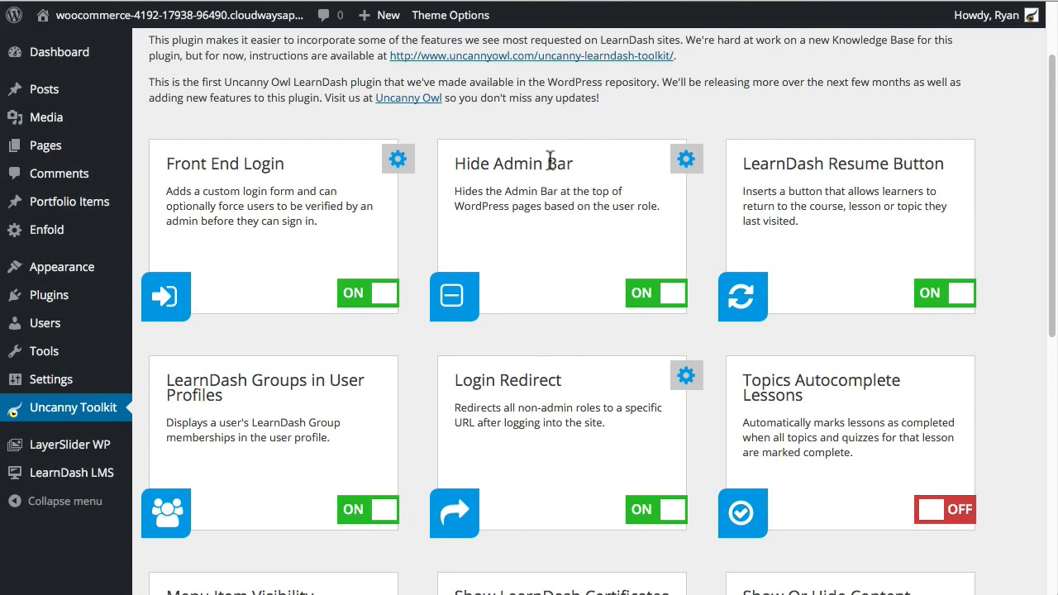
left_click(686, 160)
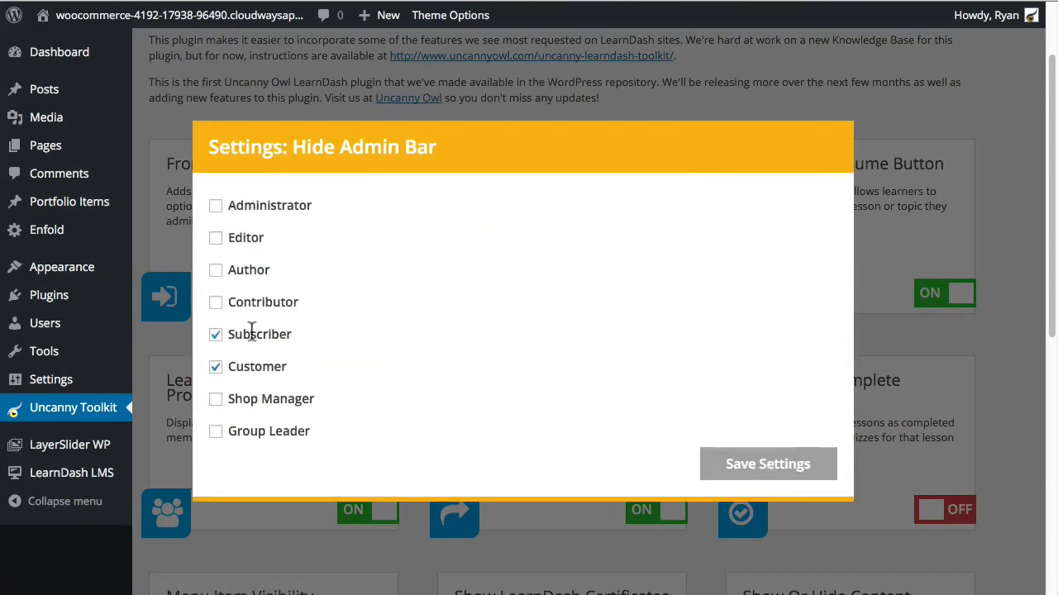
left_click(715, 93)
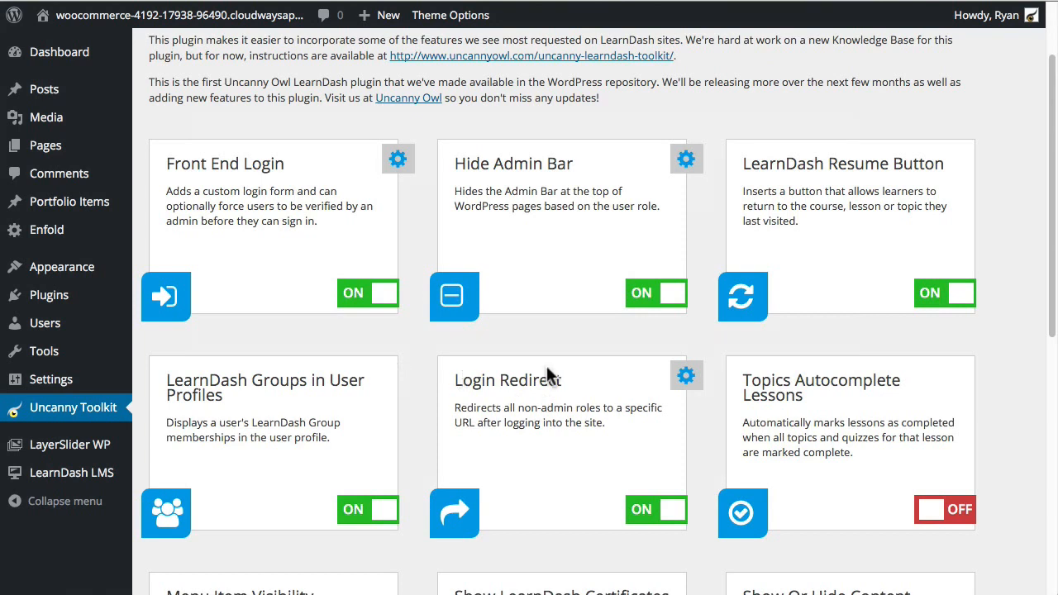
scroll(558, 409, "down", 1)
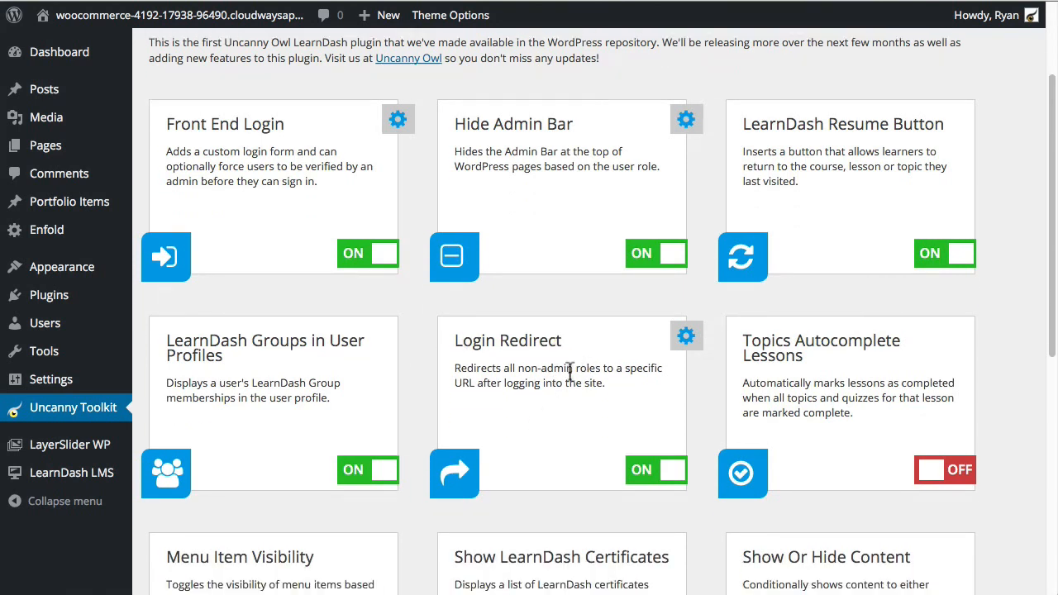
mouse_move(47, 335)
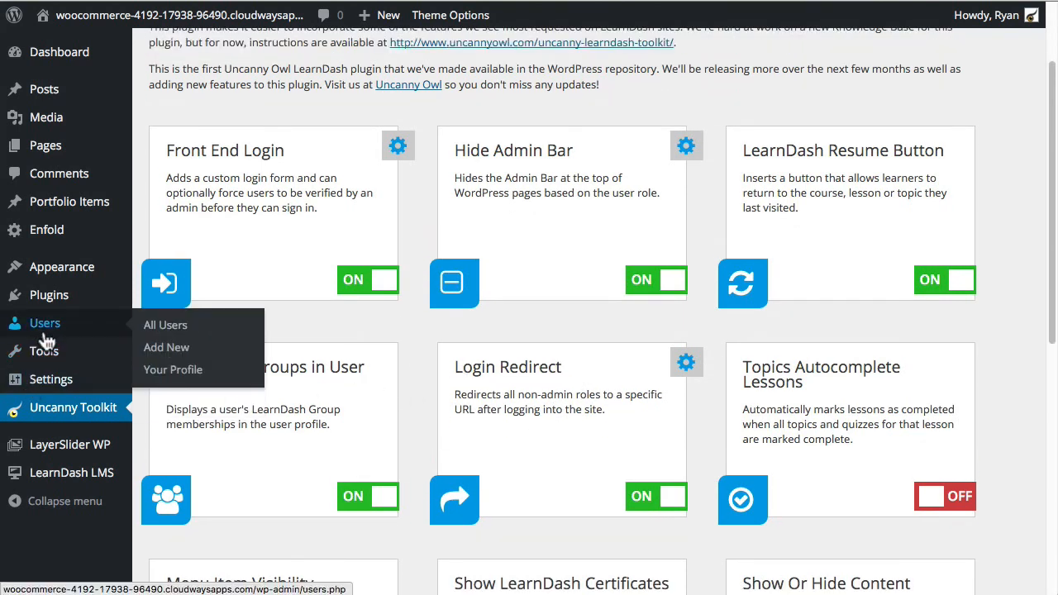
left_click(171, 351)
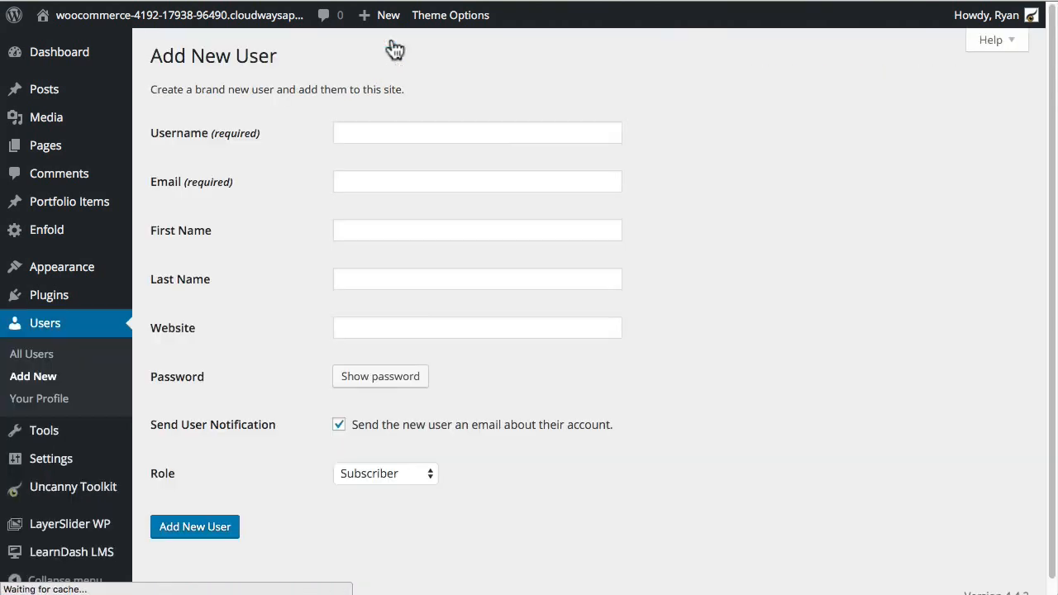
Step: Enter the new user's username, e-mail address, first name and last name
left_click(394, 132)
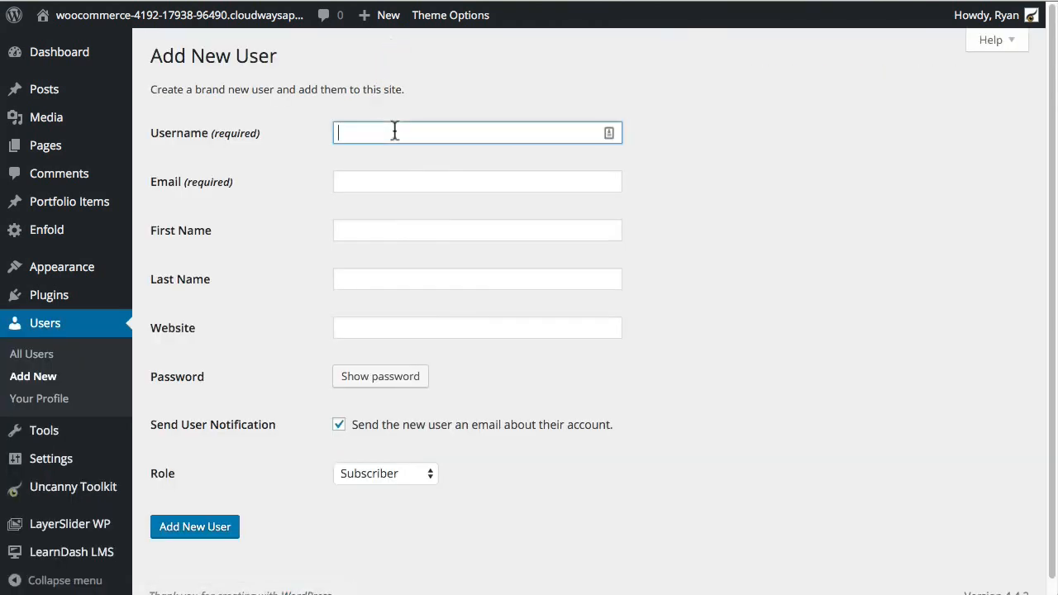
left_click(394, 132)
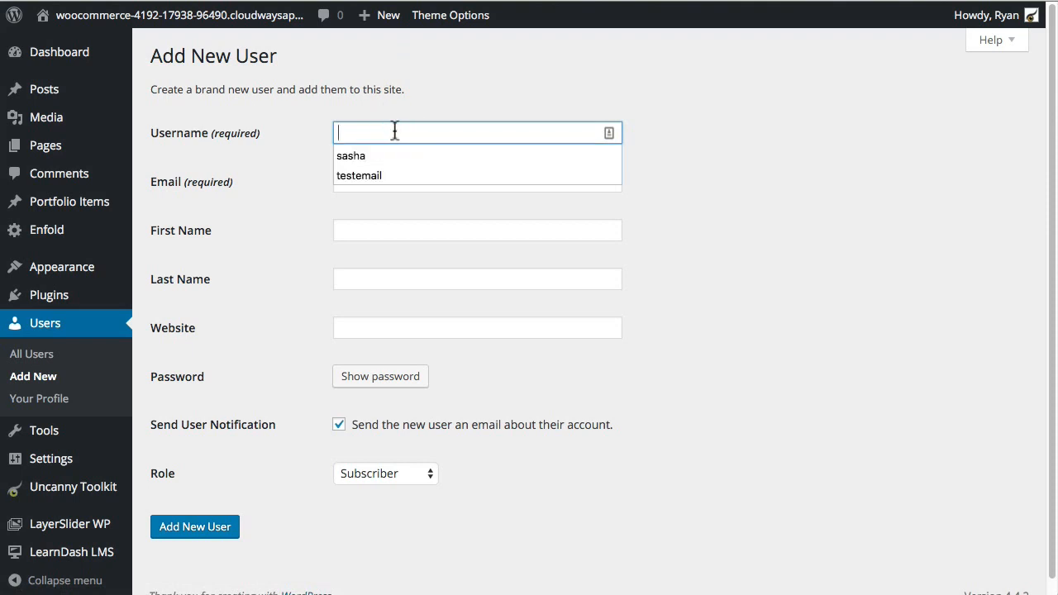
type("screencast")
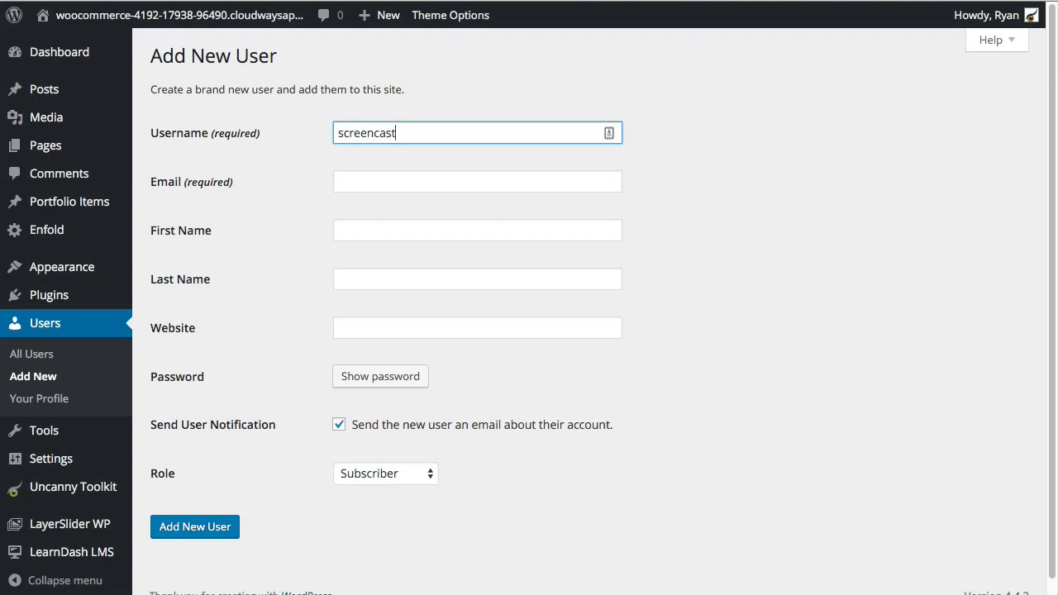
left_click(419, 177)
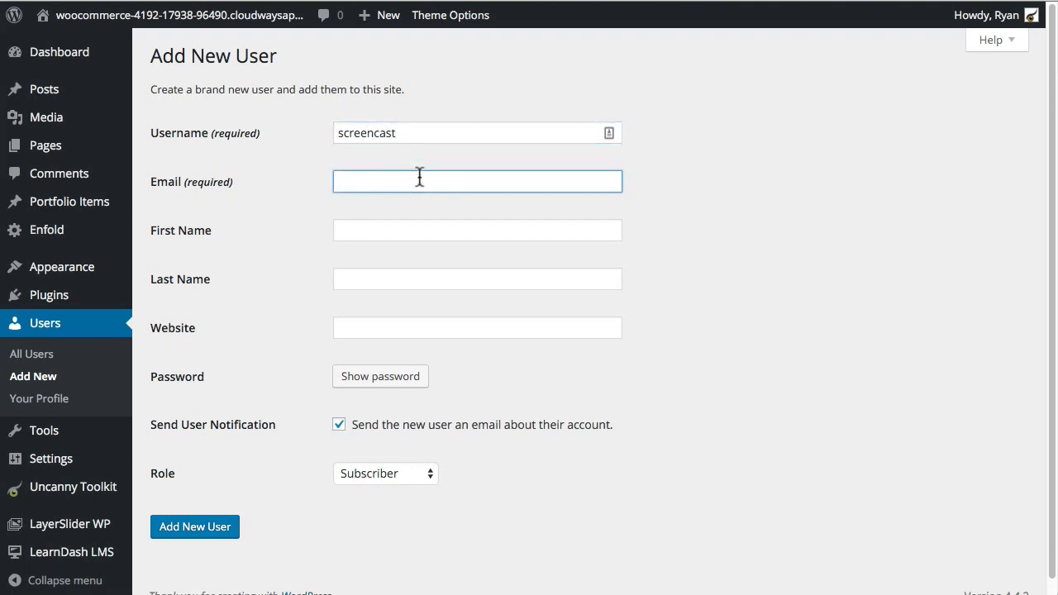
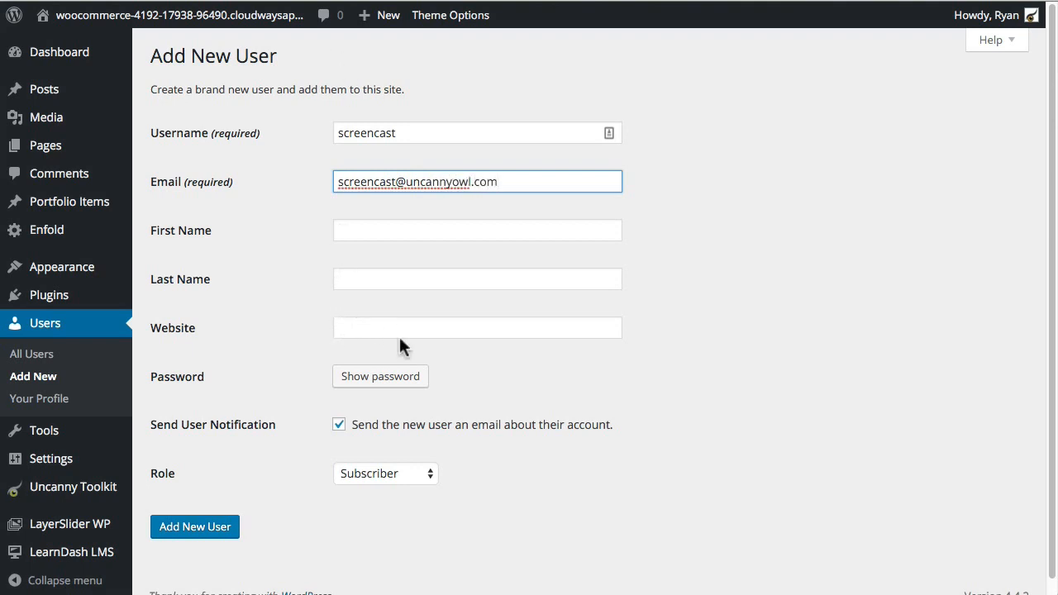
scroll(414, 356, "down", 1)
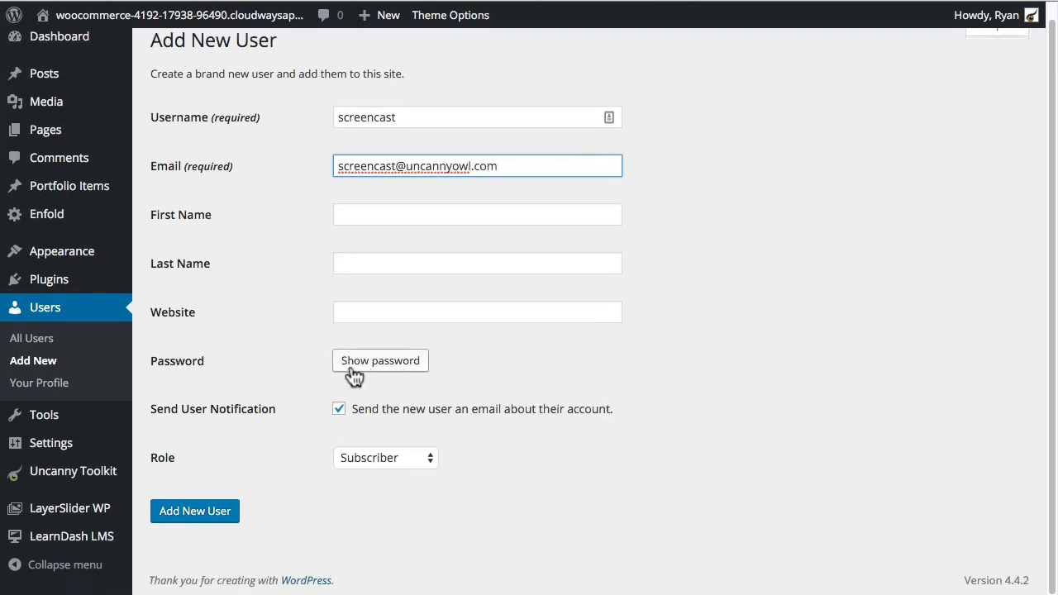
left_click(386, 211)
key("Tab")
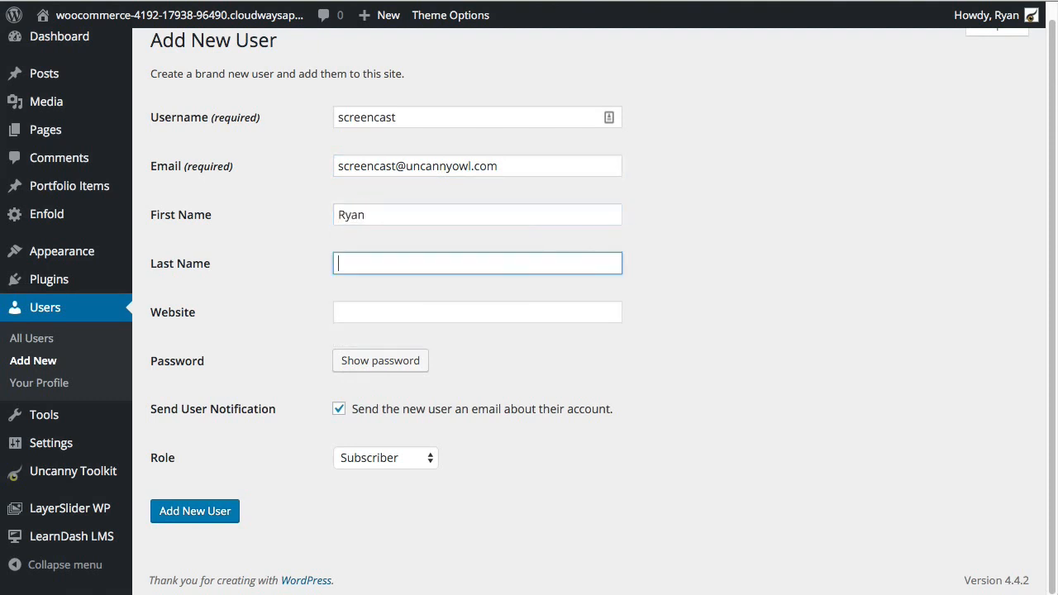
key("Tab")
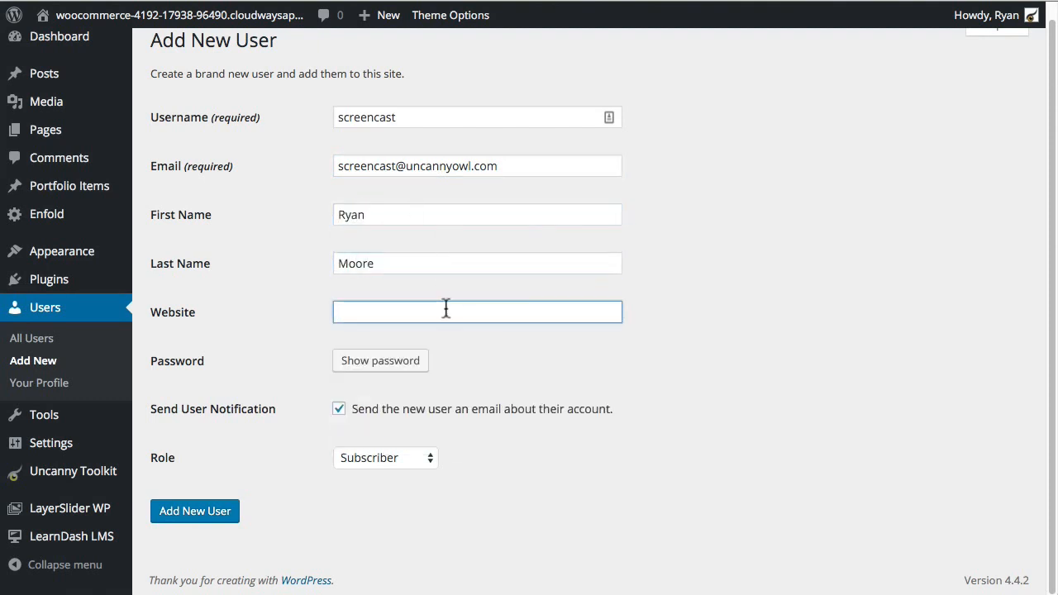
Step: Generate and select a strong password, then create the Subscriber account
left_click(470, 366)
left_click(398, 361)
left_click_drag(522, 361, 230, 332)
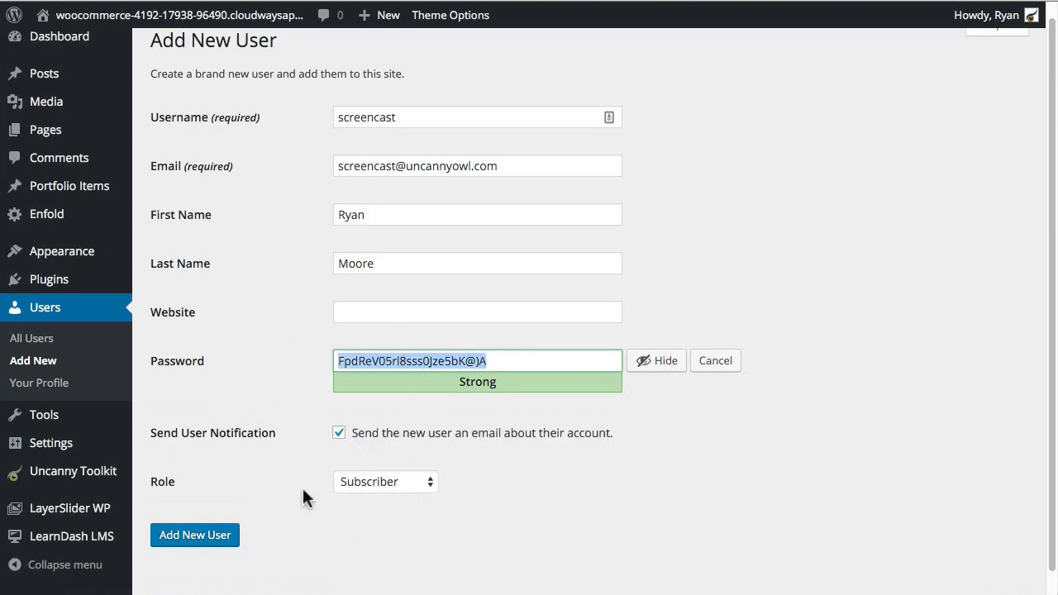
left_click(305, 530)
left_click(199, 538)
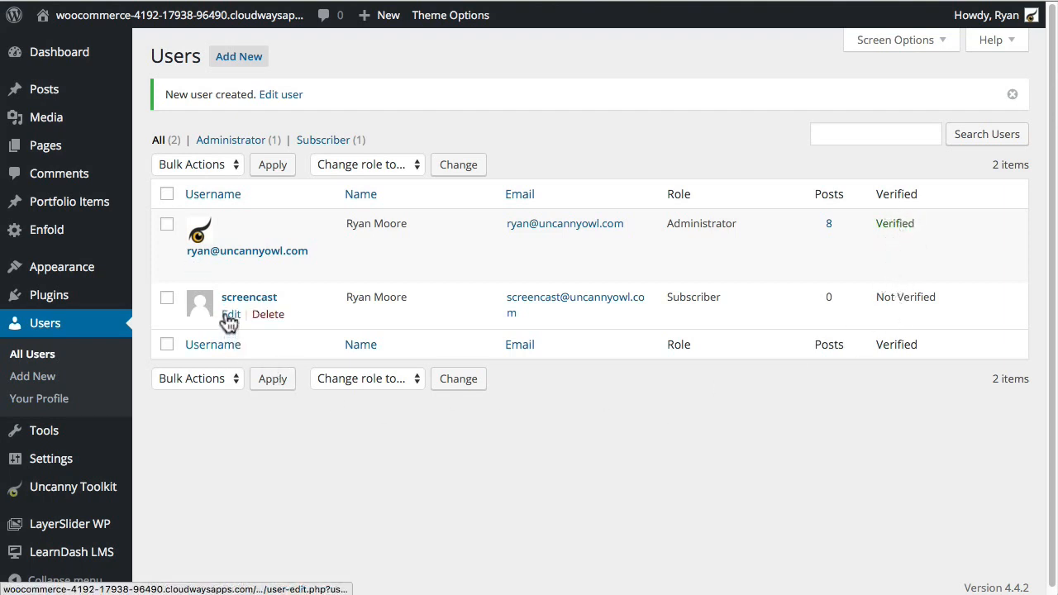
Step: Mark the new Subscriber as verified to log in and update their profile
left_click(229, 317)
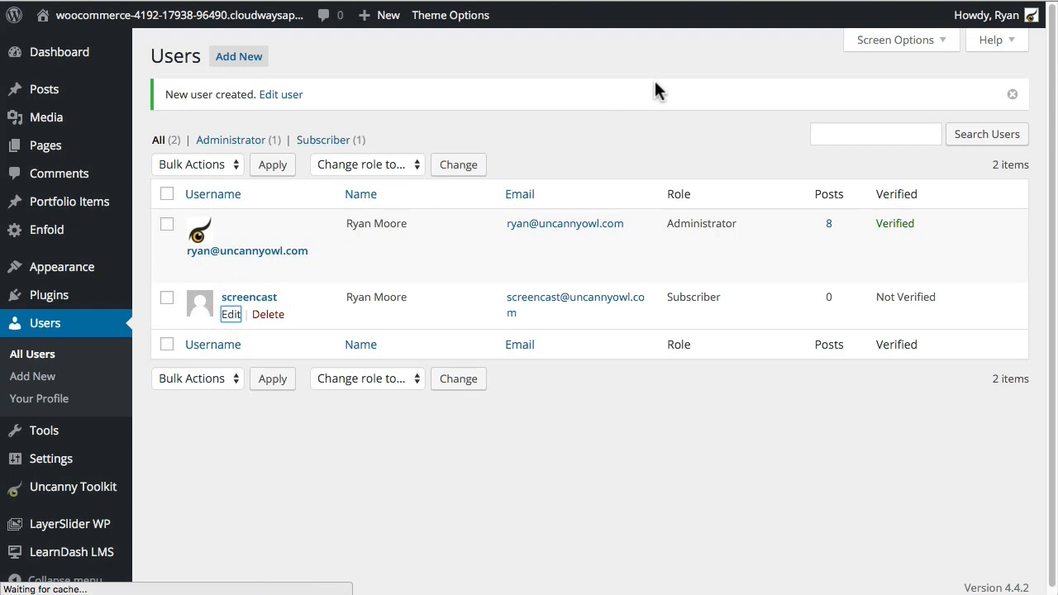
scroll(259, 383, "down", 15)
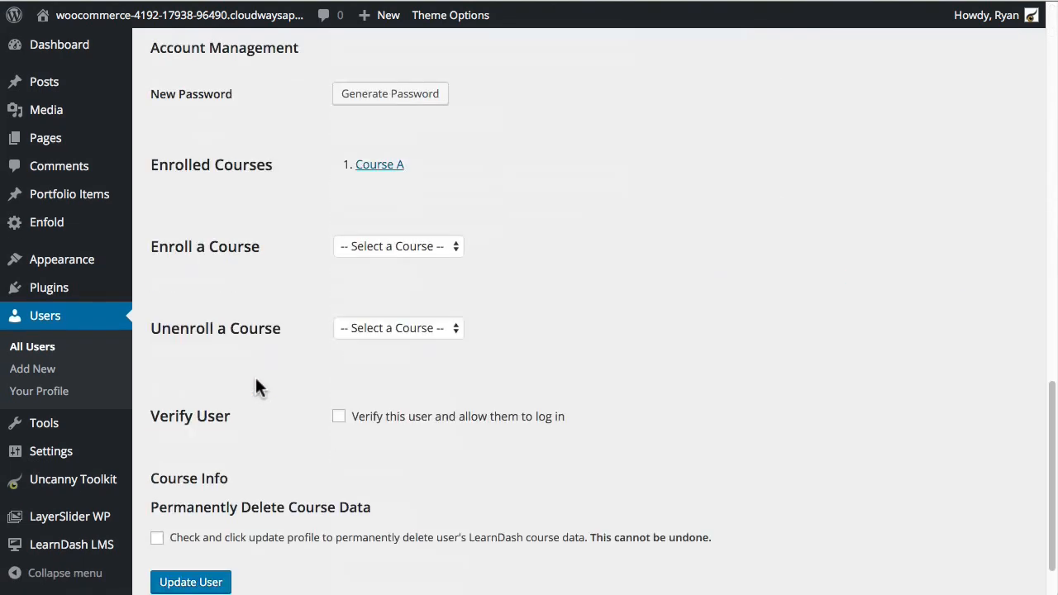
left_click(339, 416)
scroll(635, 379, "down", 2)
left_click(193, 514)
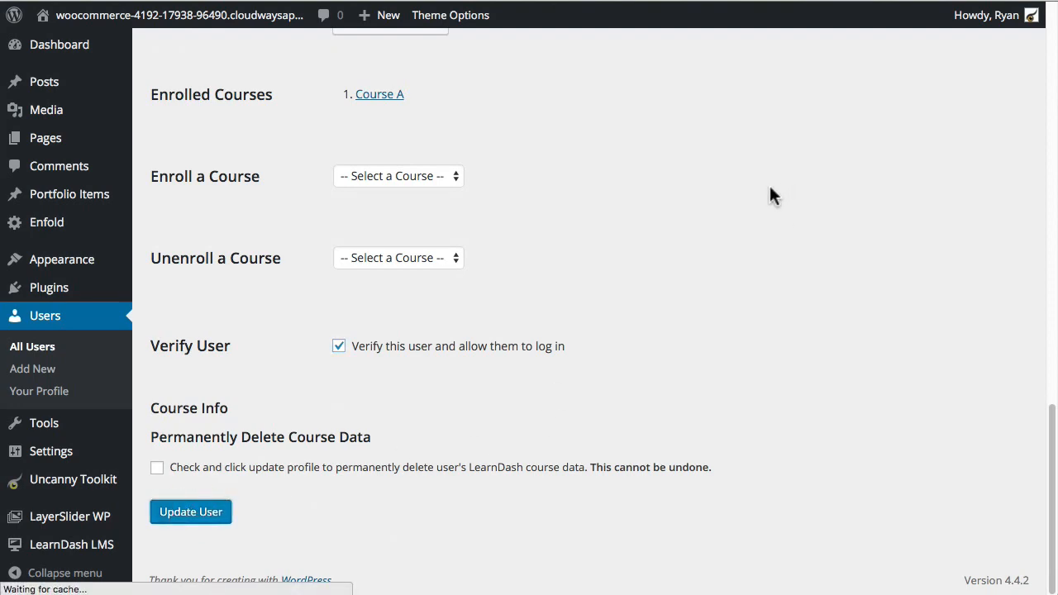
Step: Review the saved profile and open the browser's File menu
scroll(252, 304, "down", 1)
scroll(253, 313, "down", 5)
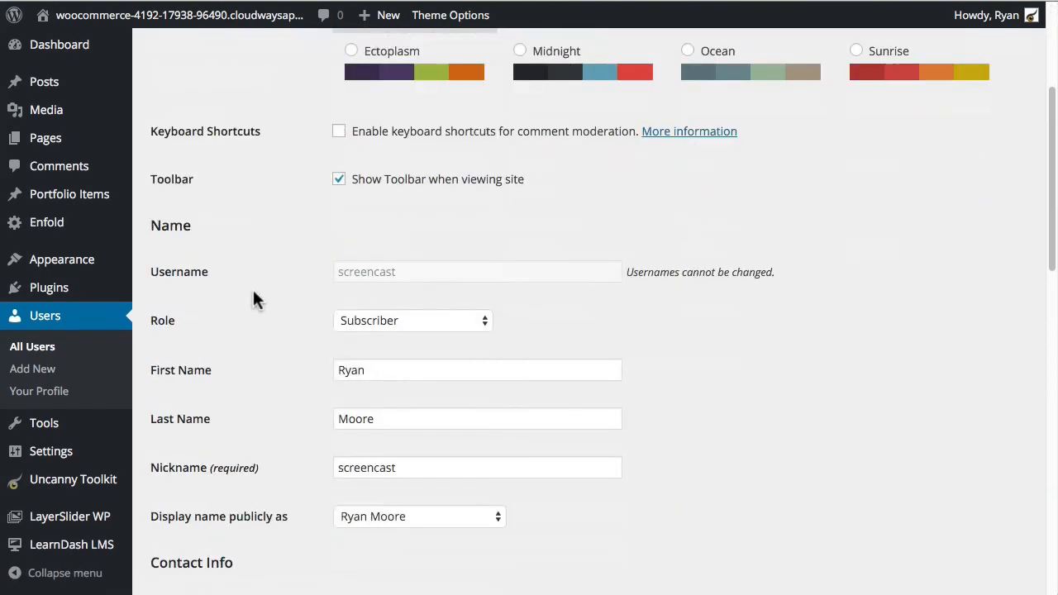
scroll(249, 305, "down", 5)
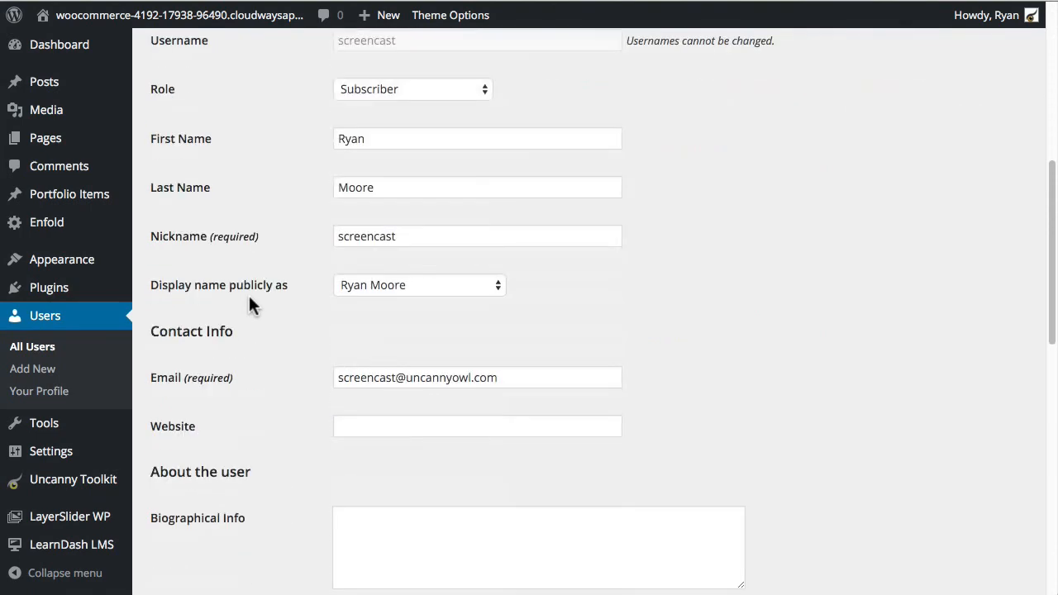
scroll(249, 305, "up", 9)
left_click(86, 0)
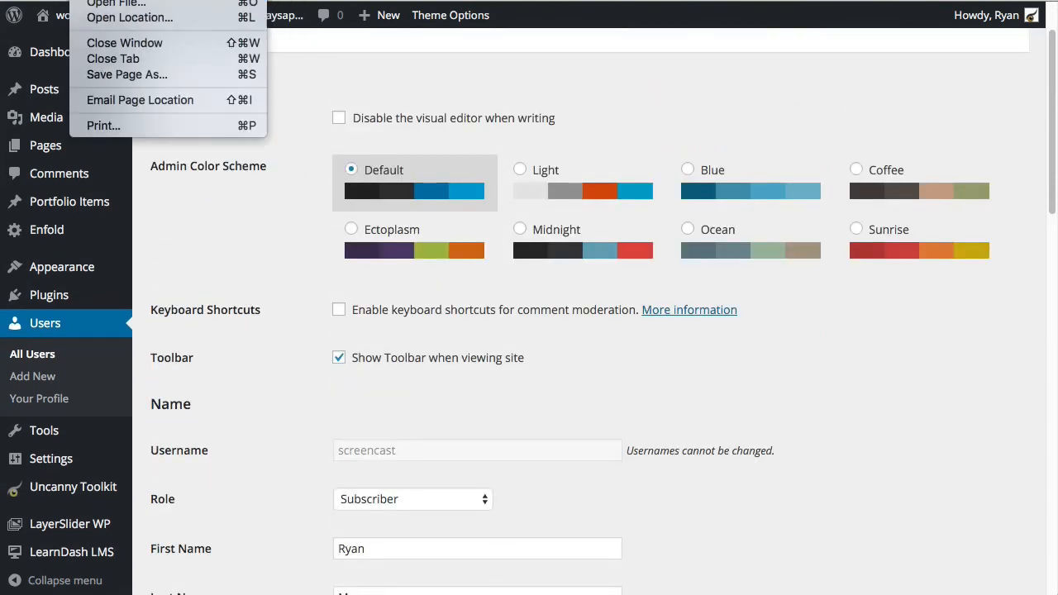
Step: Open a private Chrome window and load the Uncanny LearnDash Toolkit site's /login page
left_click(136, 0)
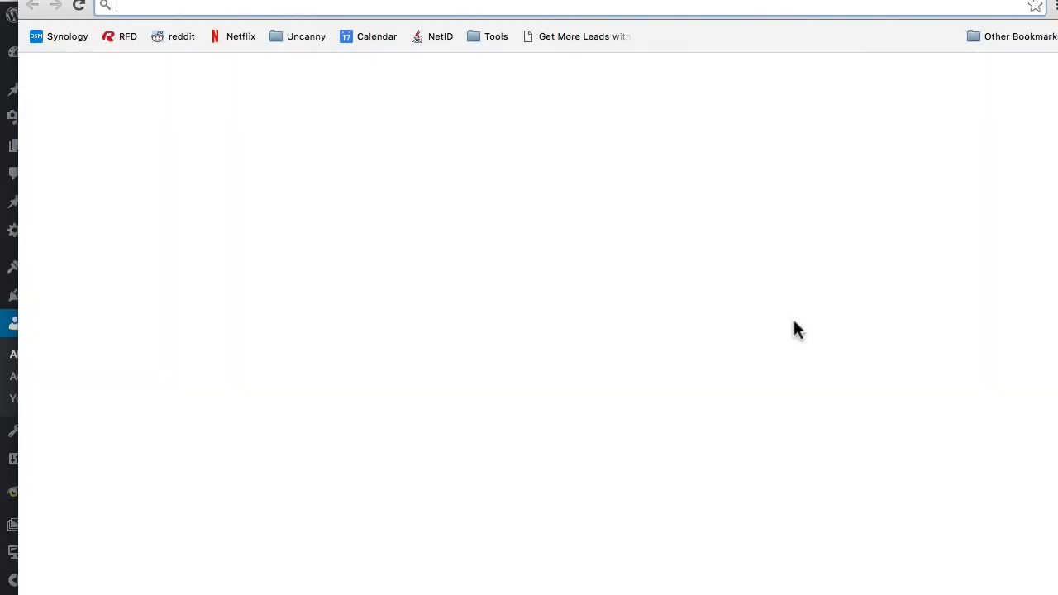
left_click_drag(1057, 594, 900, 490)
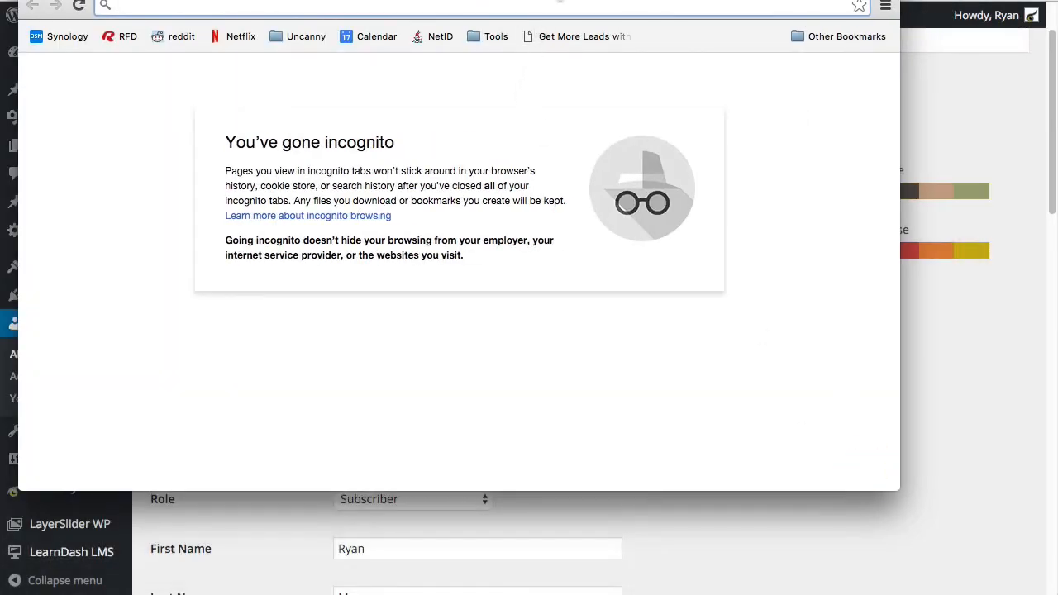
left_click_drag(558, 0, 591, 47)
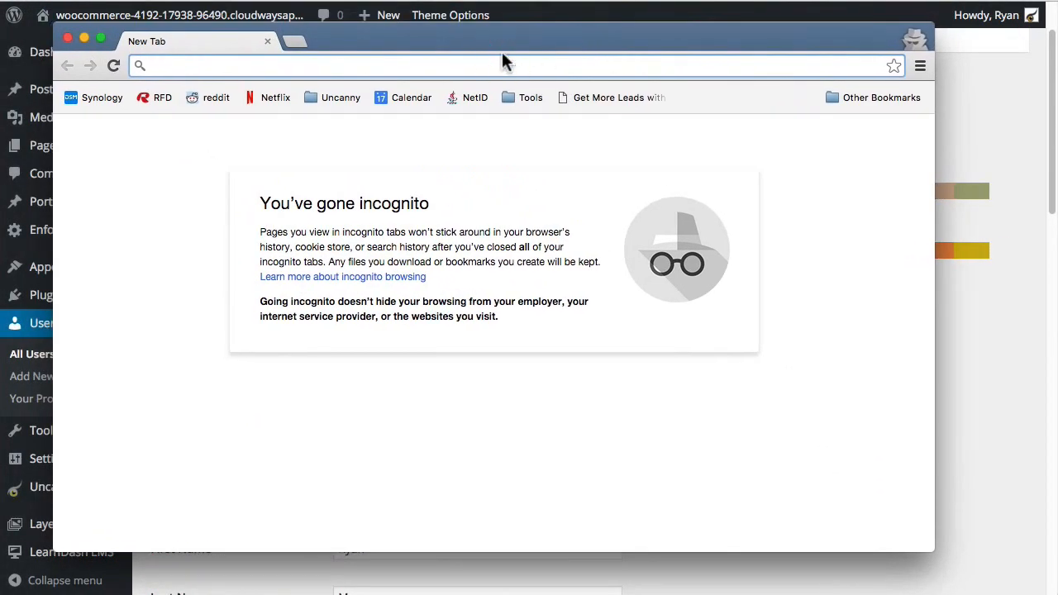
type("woo")
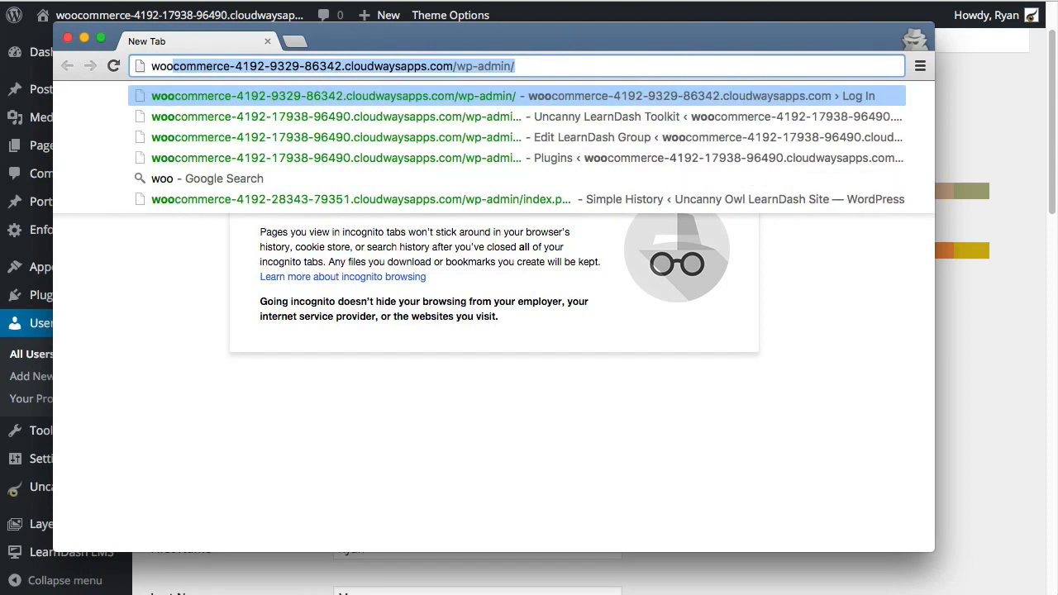
key("Down")
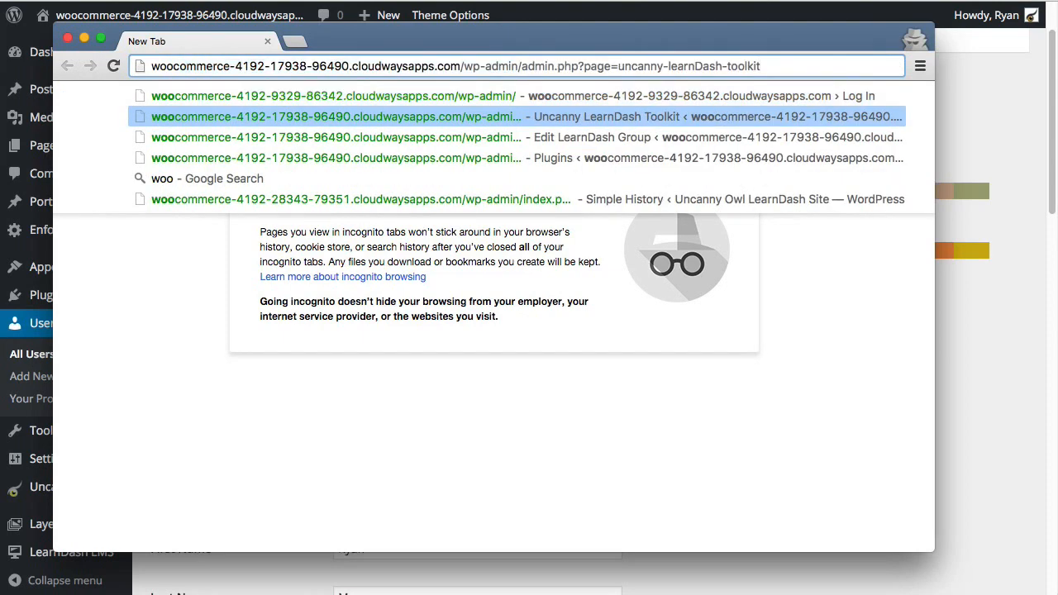
left_click_drag(460, 66, 788, 69)
type("/login")
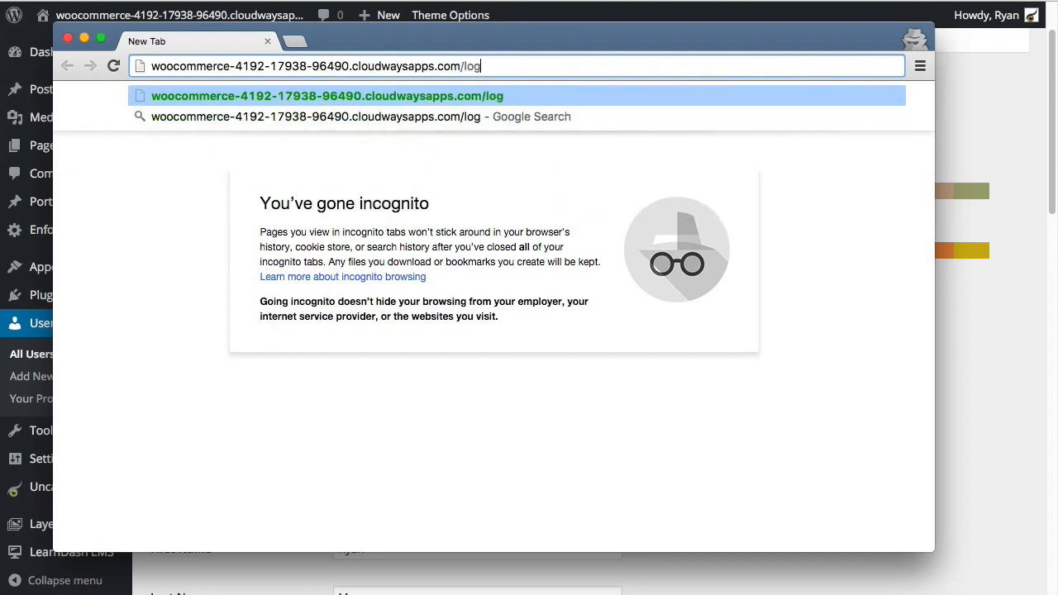
key("Return")
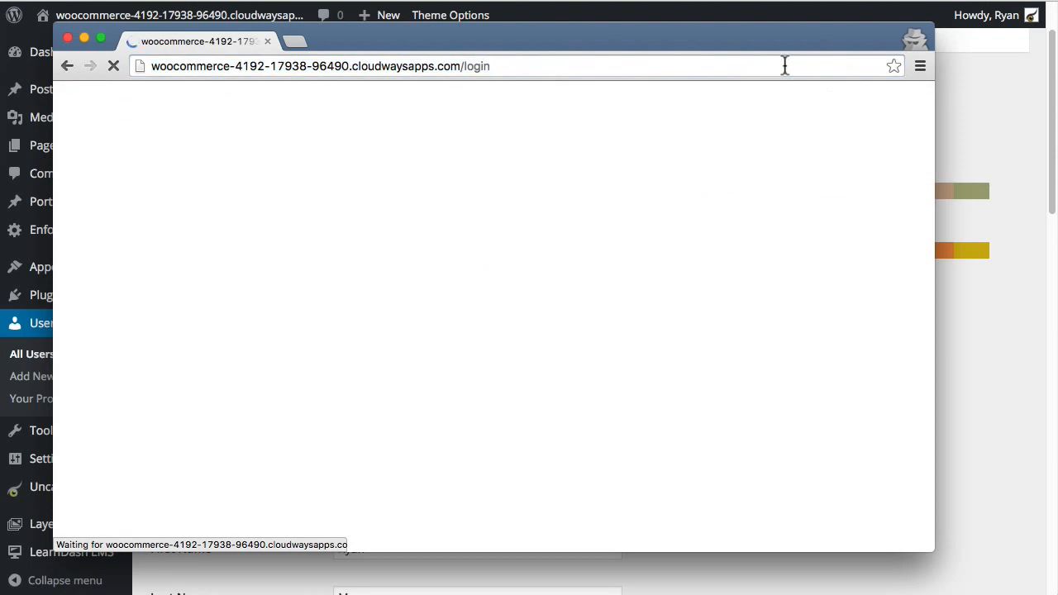
Step: Log in as the new test user with their username and pasted password
scroll(545, 290, "down", 3)
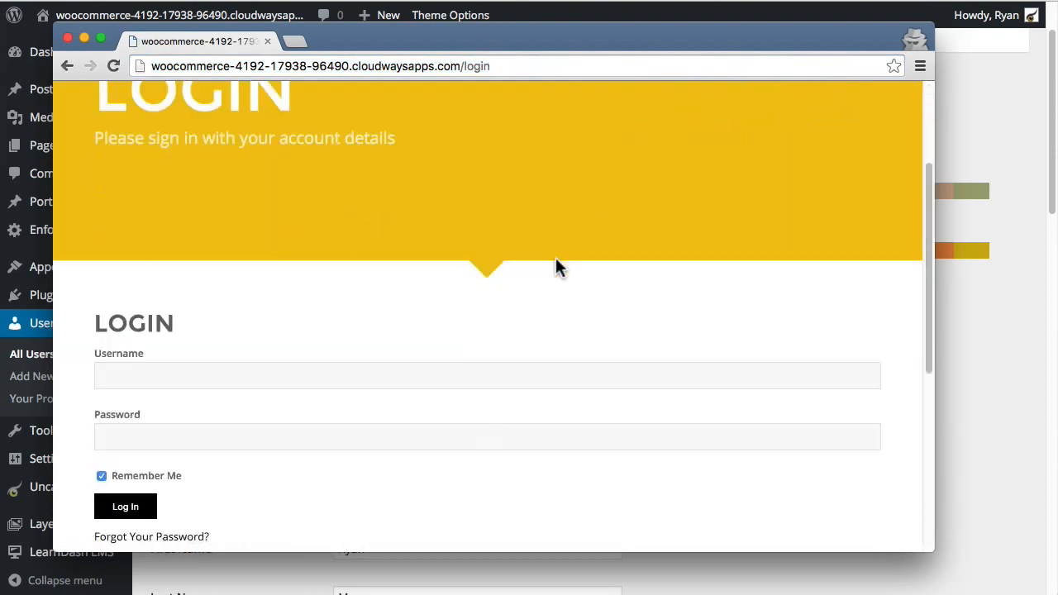
left_click(148, 375)
type("s")
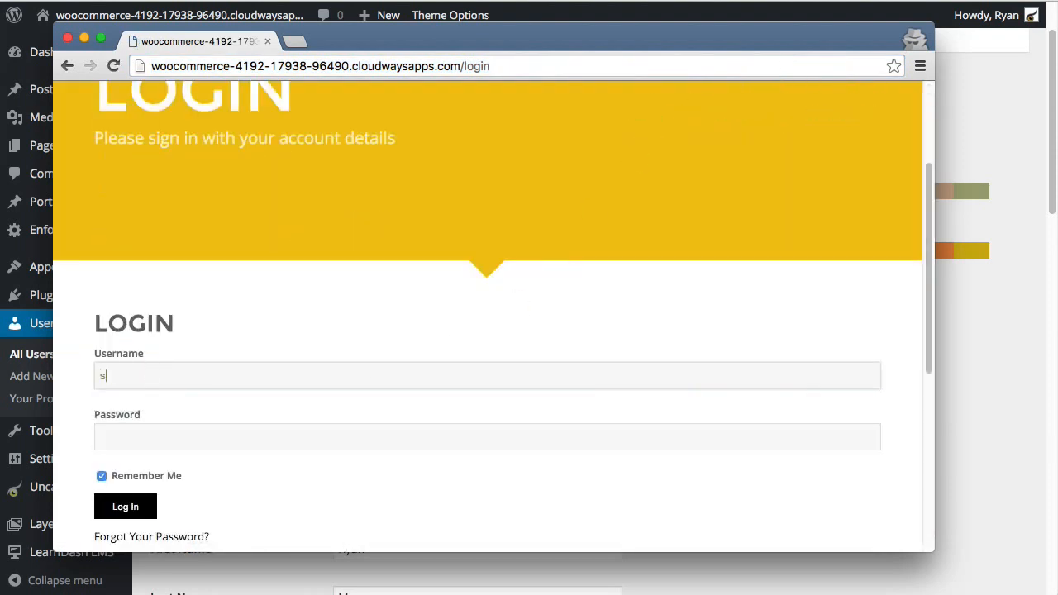
type("creencast")
key("Tab")
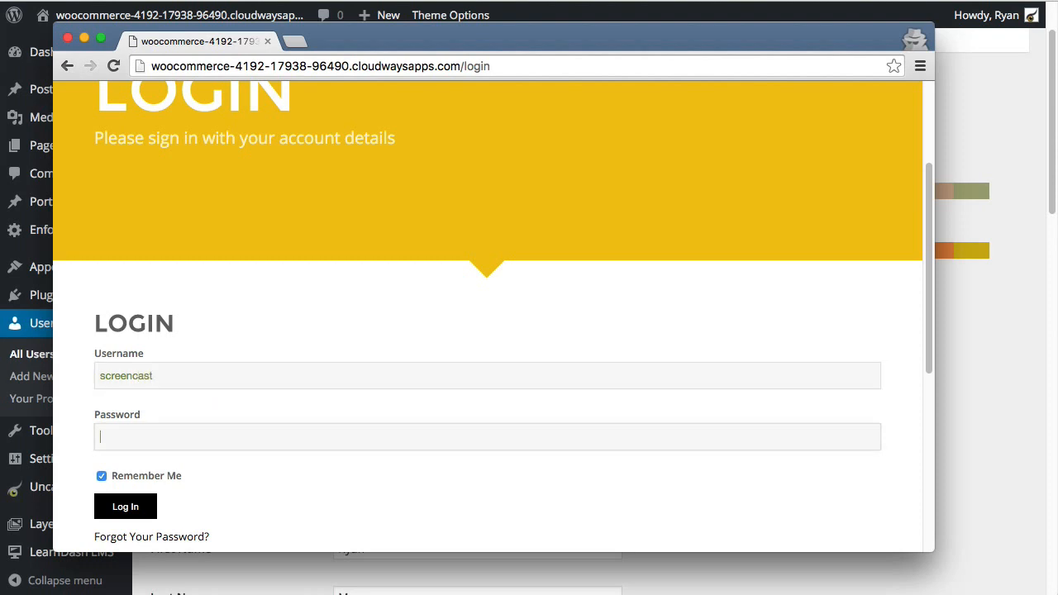
key("super+v")
left_click(134, 510)
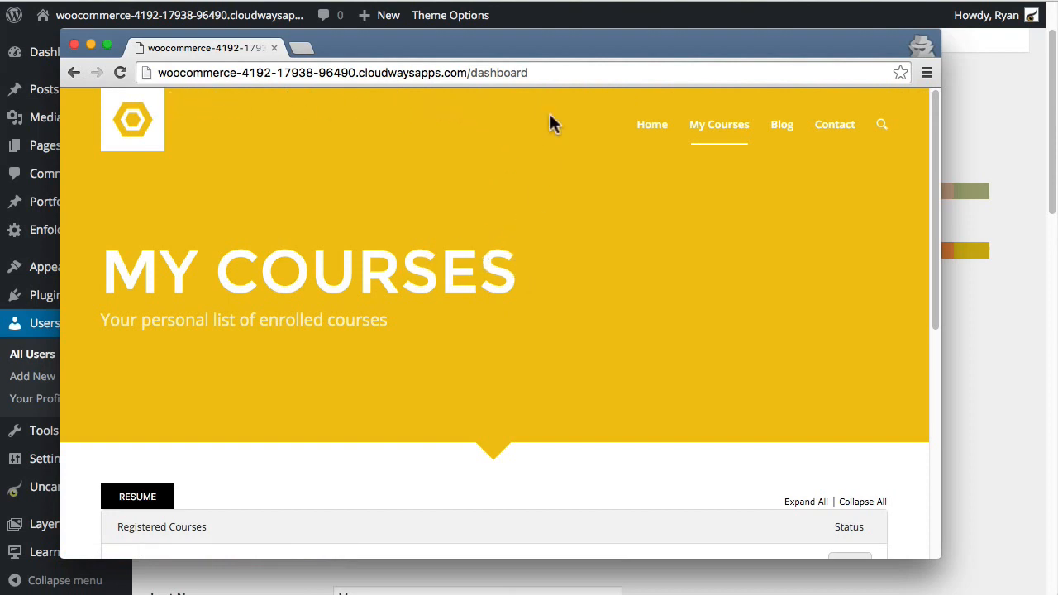
Step: Check the /dashboard My Courses page showing Course A, then drag the window right
left_click_drag(567, 72, 468, 72)
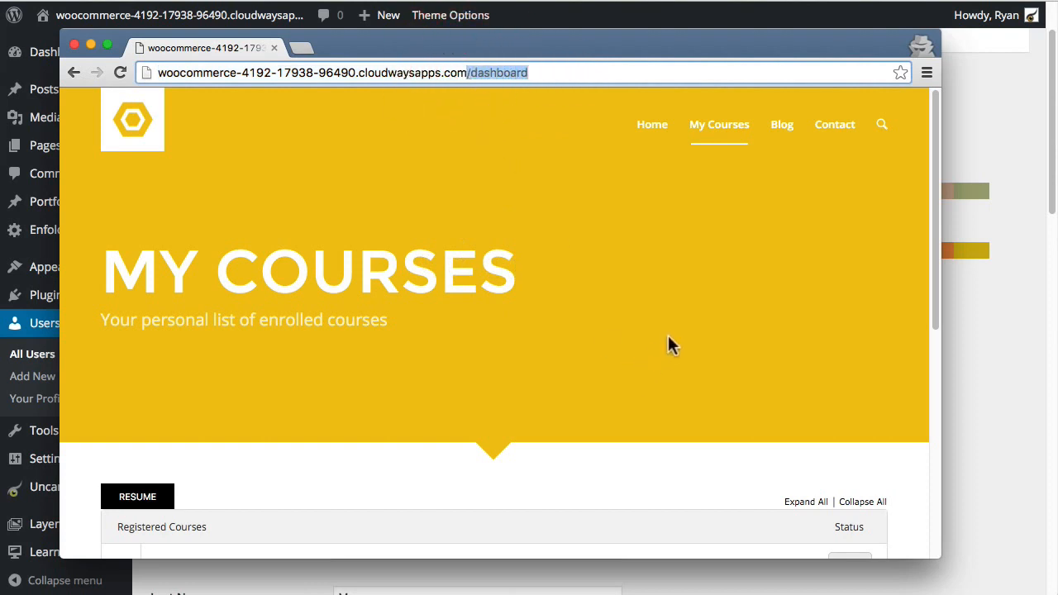
scroll(653, 356, "down", 5)
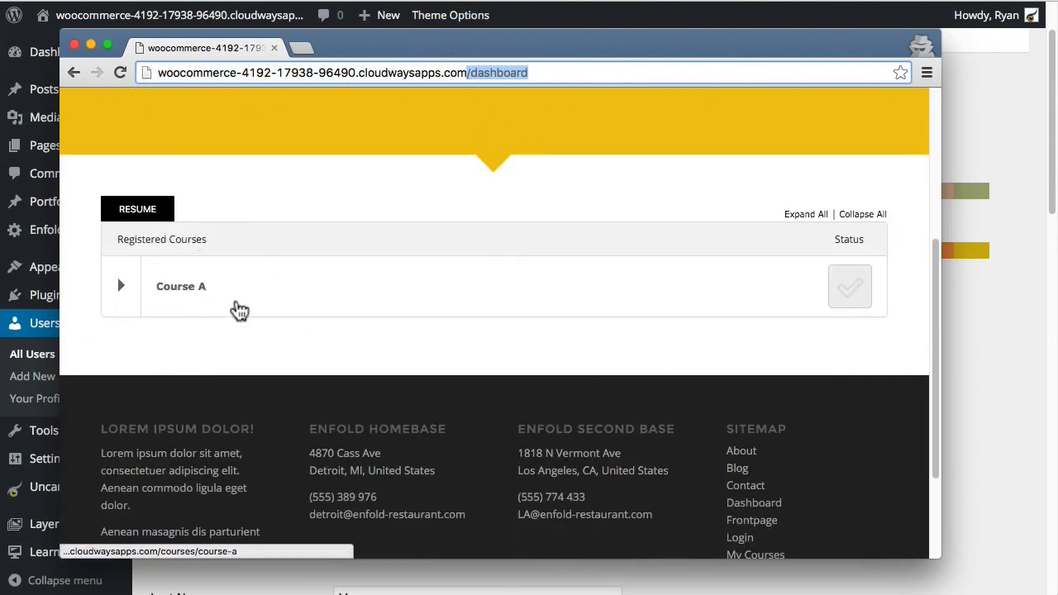
scroll(453, 405, "up", 5)
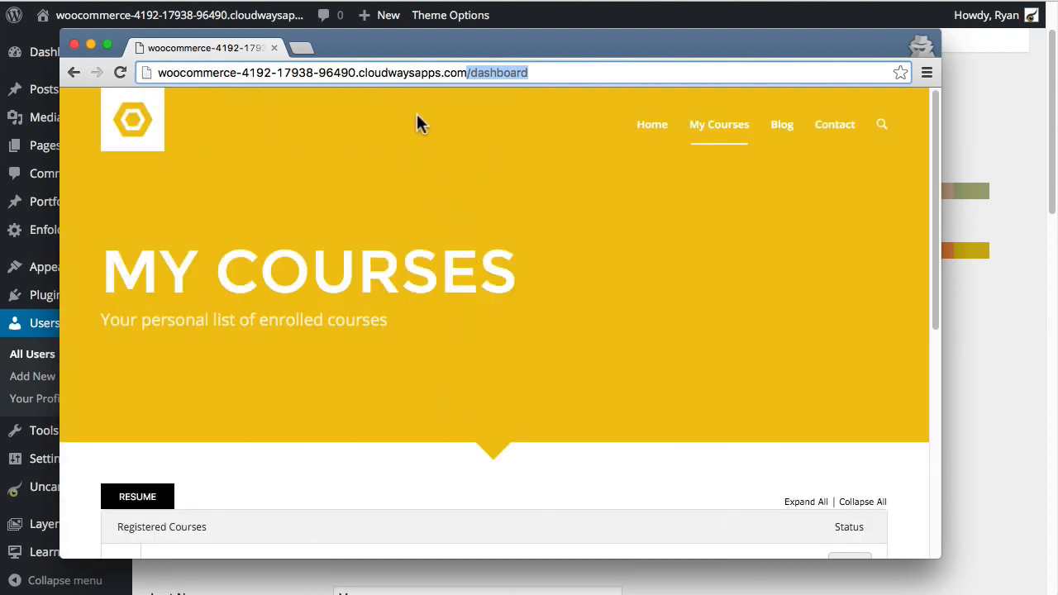
left_click(480, 48)
left_click_drag(554, 89, 777, 98)
Step: Toggle Topics Autocomplete Lessons to ON, save, and open the empty LearnDash Topics list
left_click(274, 234)
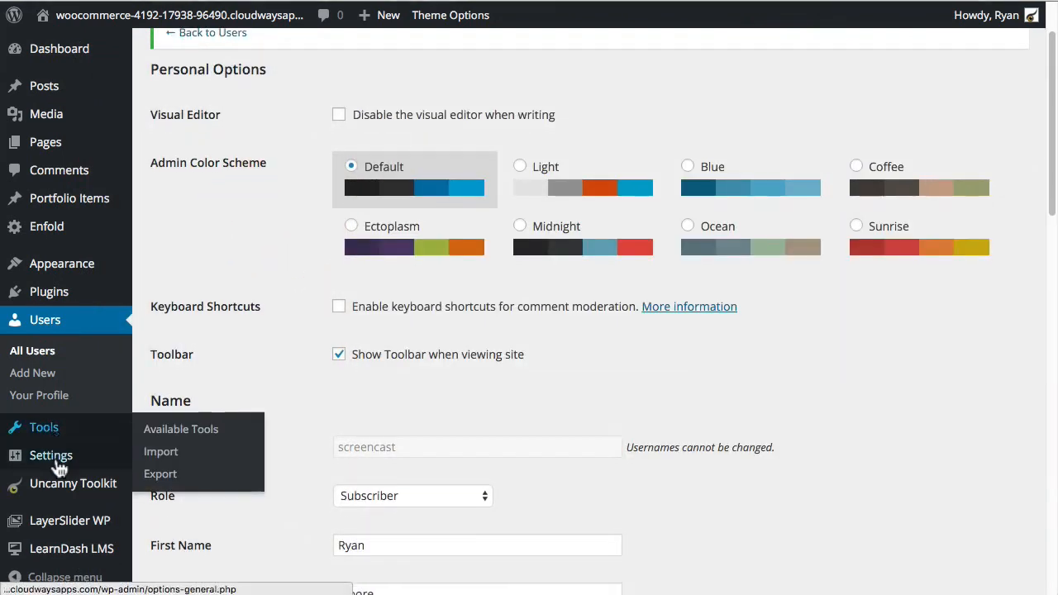
left_click(85, 488)
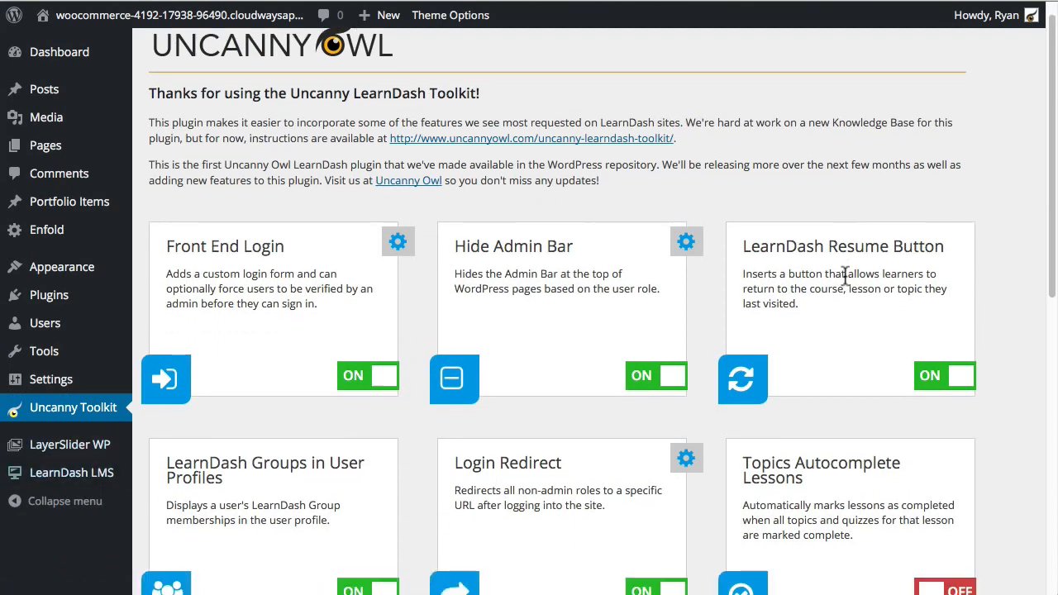
scroll(851, 357, "down", 3)
scroll(1013, 269, "down", 1)
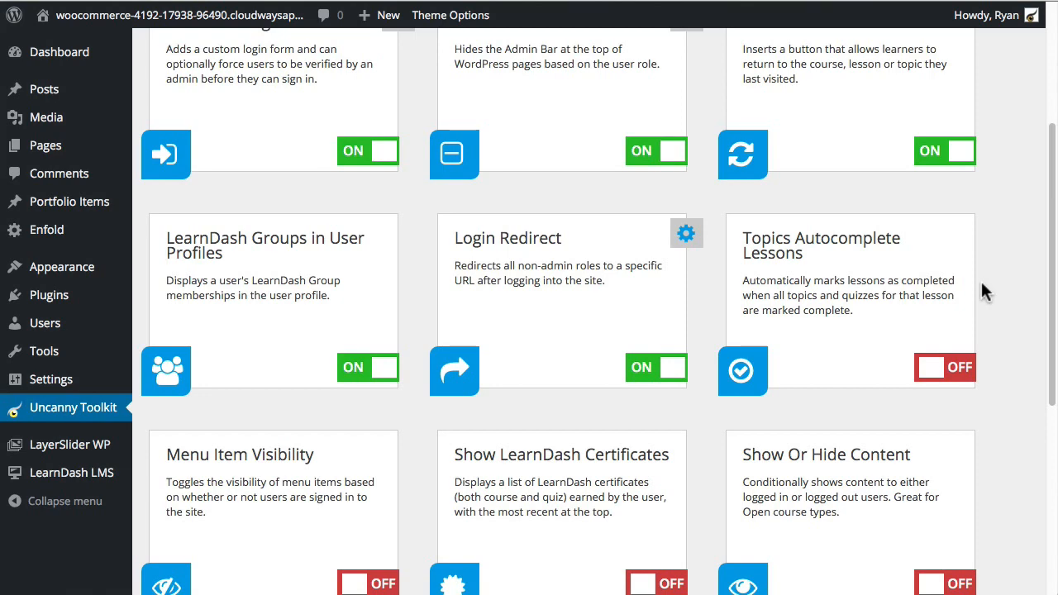
left_click(950, 367)
scroll(993, 281, "down", 2)
scroll(161, 562, "down", 6)
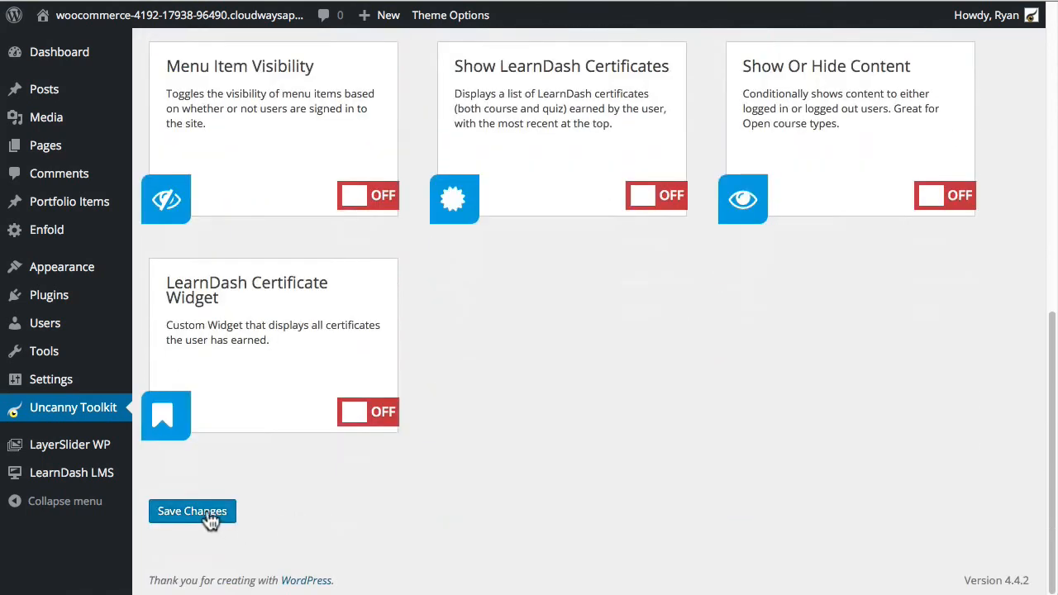
left_click(193, 512)
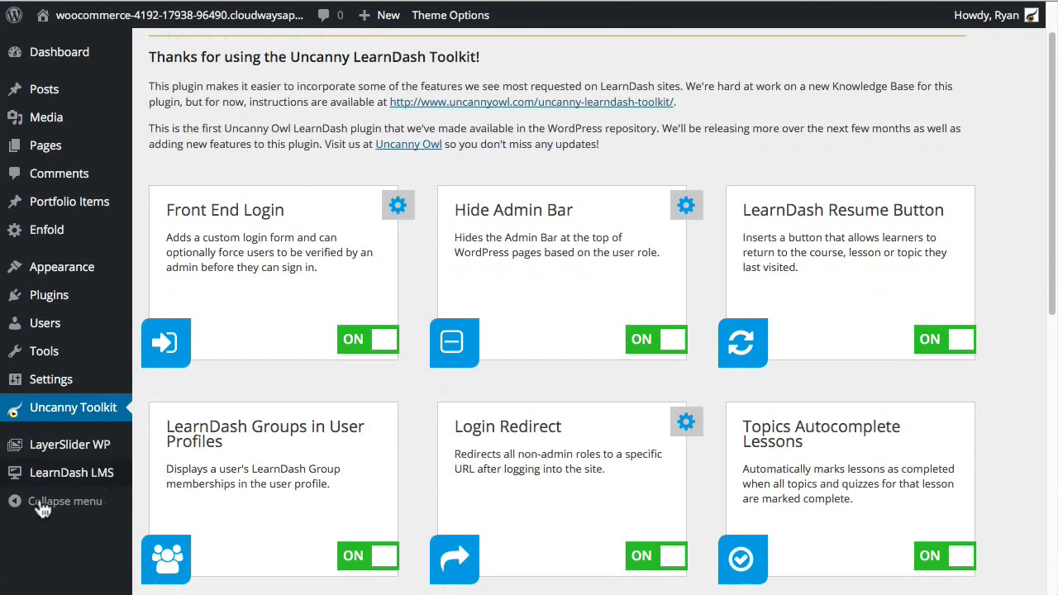
mouse_move(46, 486)
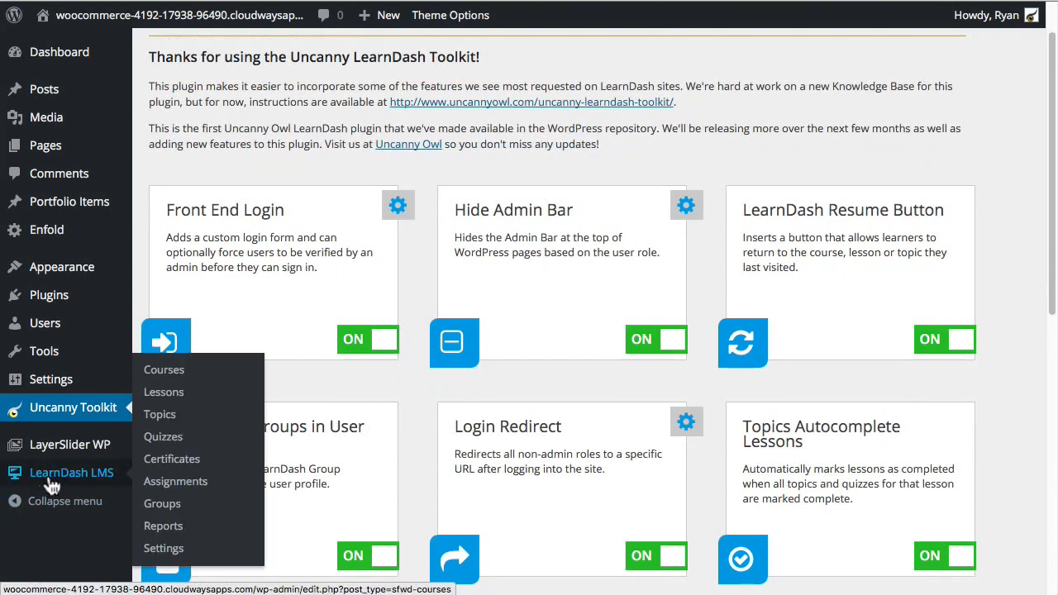
left_click(168, 414)
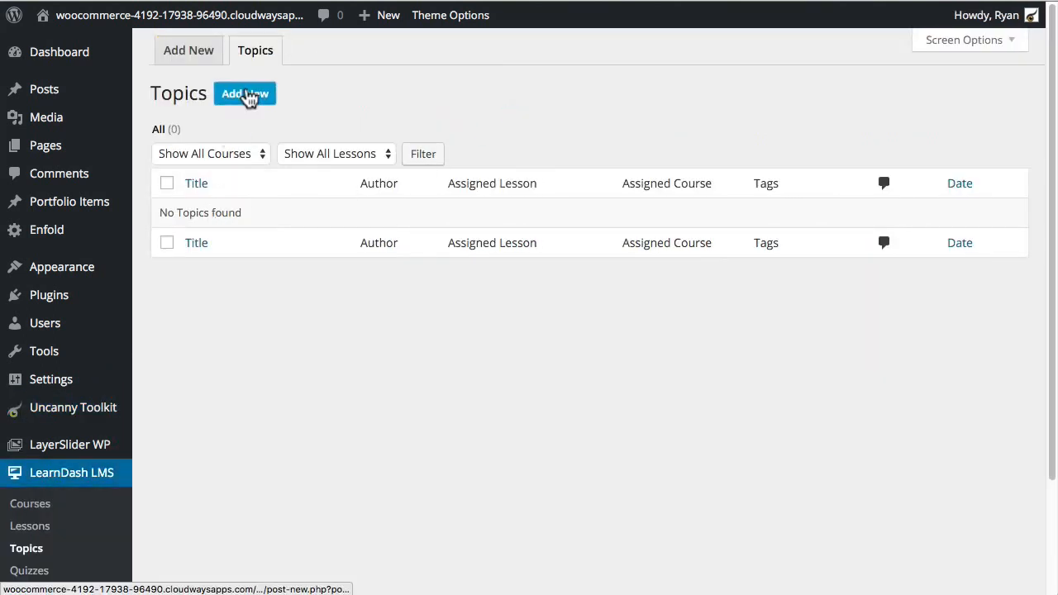
Step: Start a new topic titled 'Topic 1' with order 10 and comments disabled
left_click(248, 95)
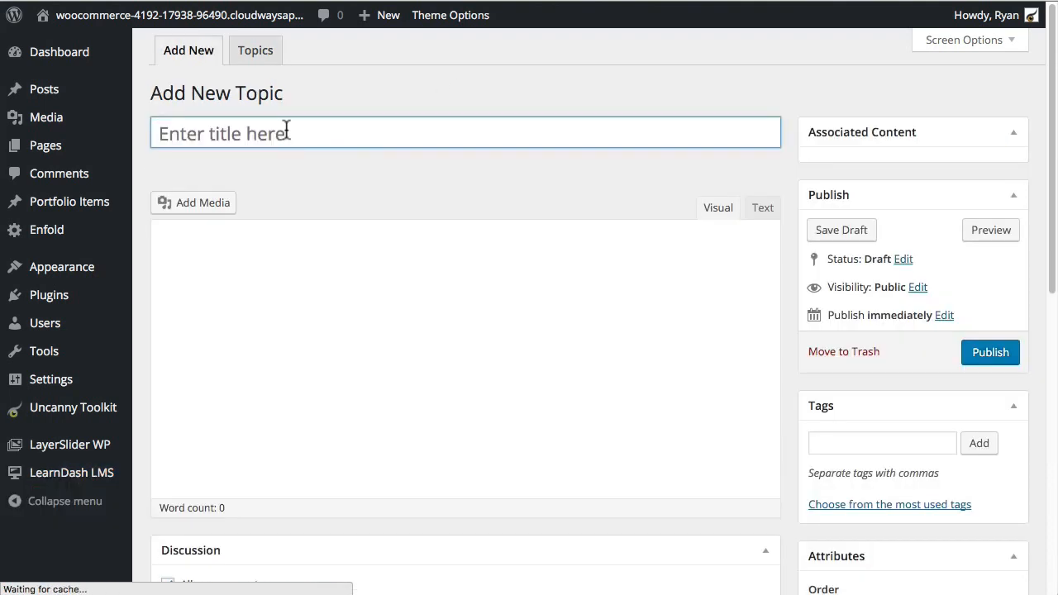
left_click(286, 134)
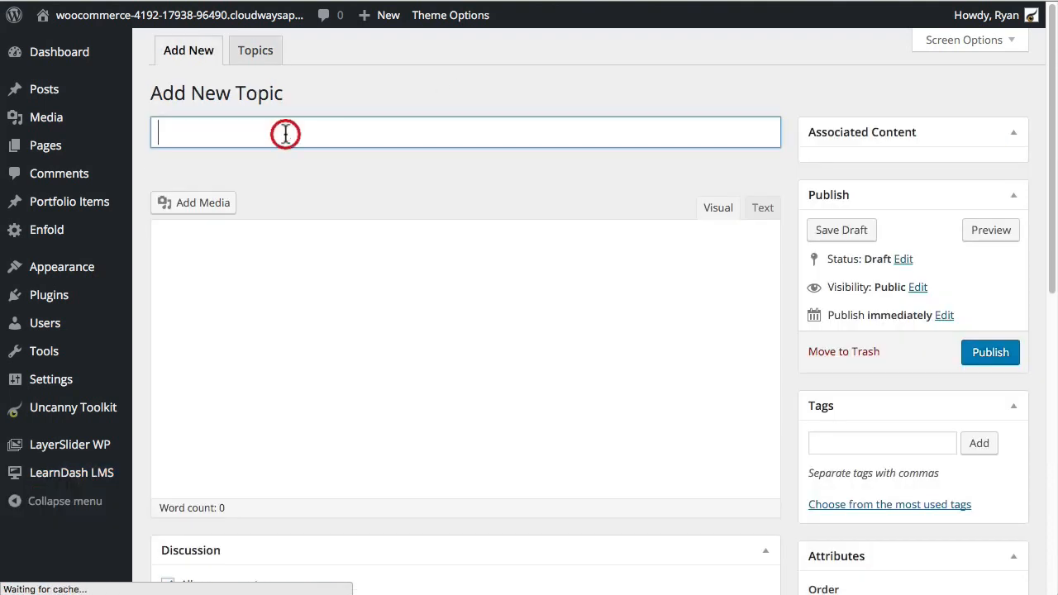
type("Topic 1")
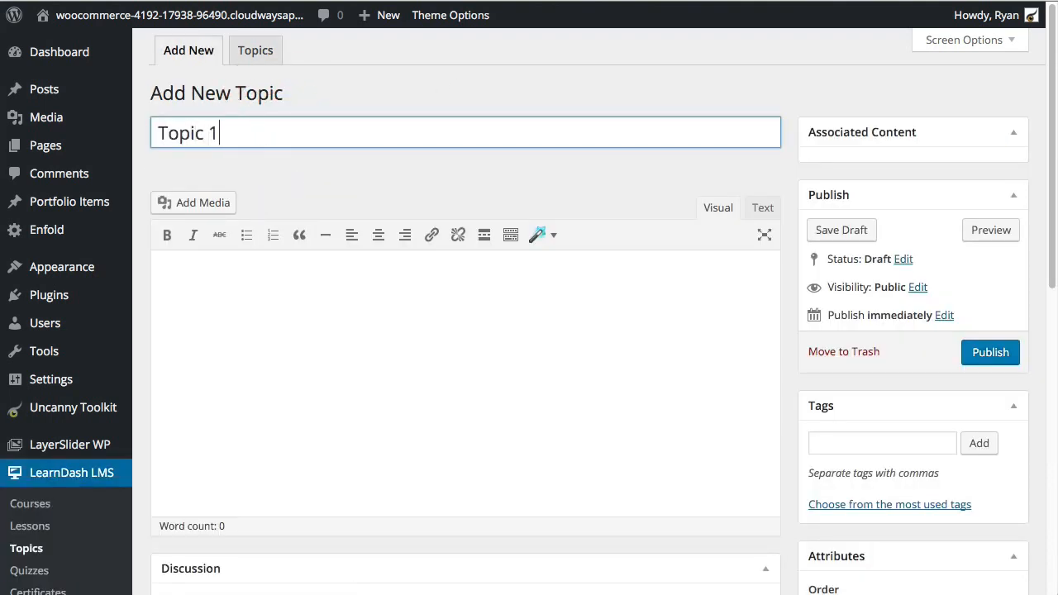
scroll(636, 298, "down", 5)
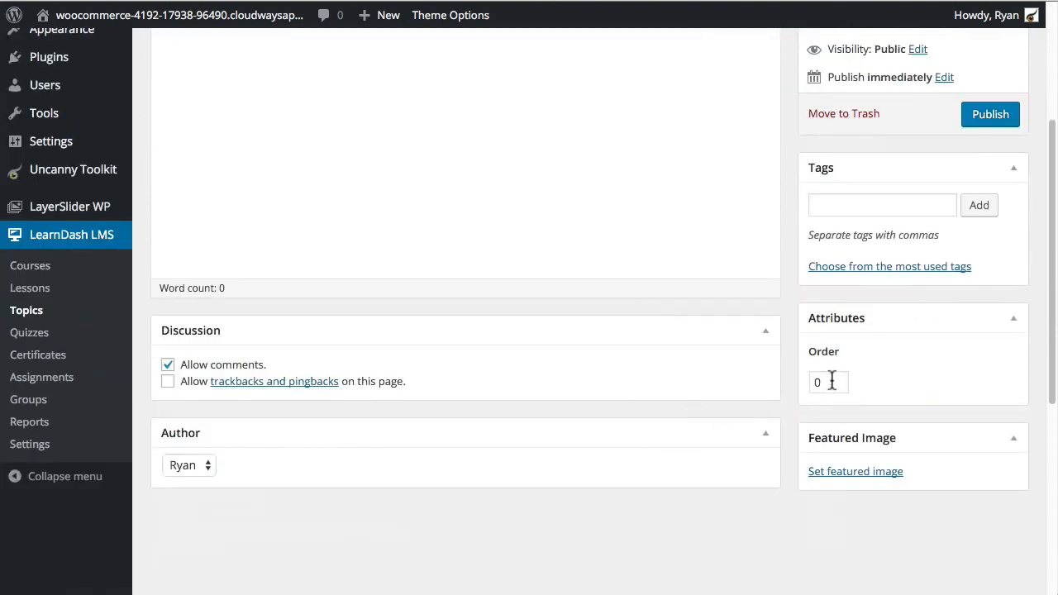
double_click(833, 381)
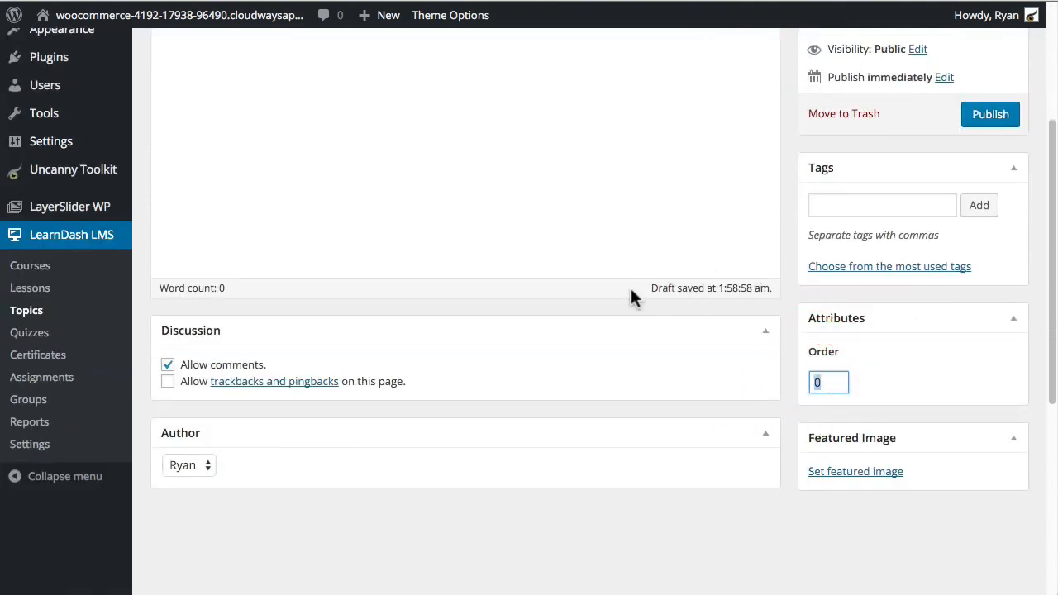
type("1")
left_click(168, 365)
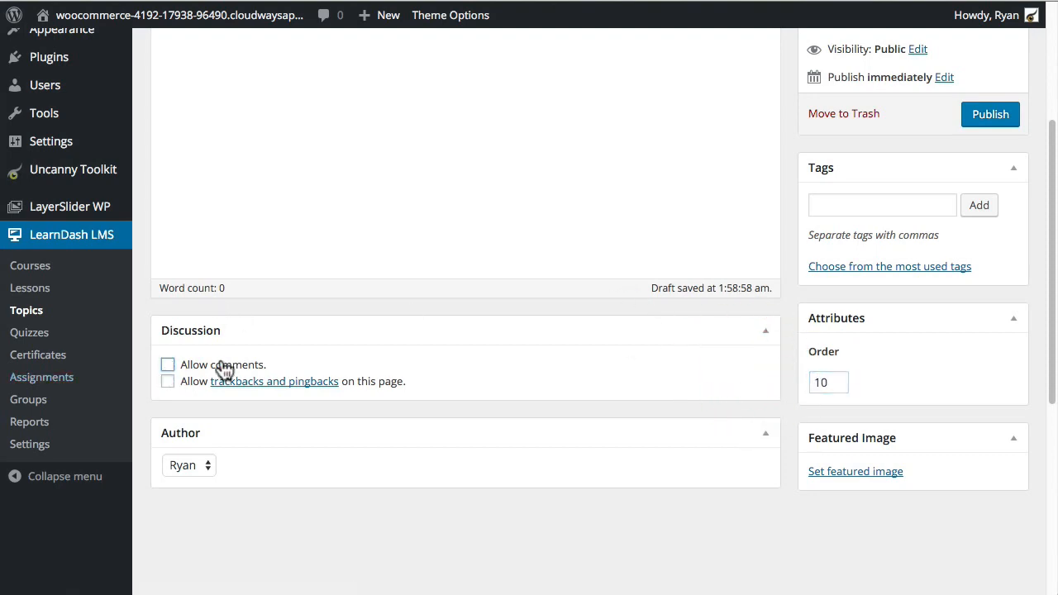
Step: Assign Topic 1 to Course A's Lesson B and publish it
scroll(839, 318, "up", 3)
scroll(739, 439, "down", 10)
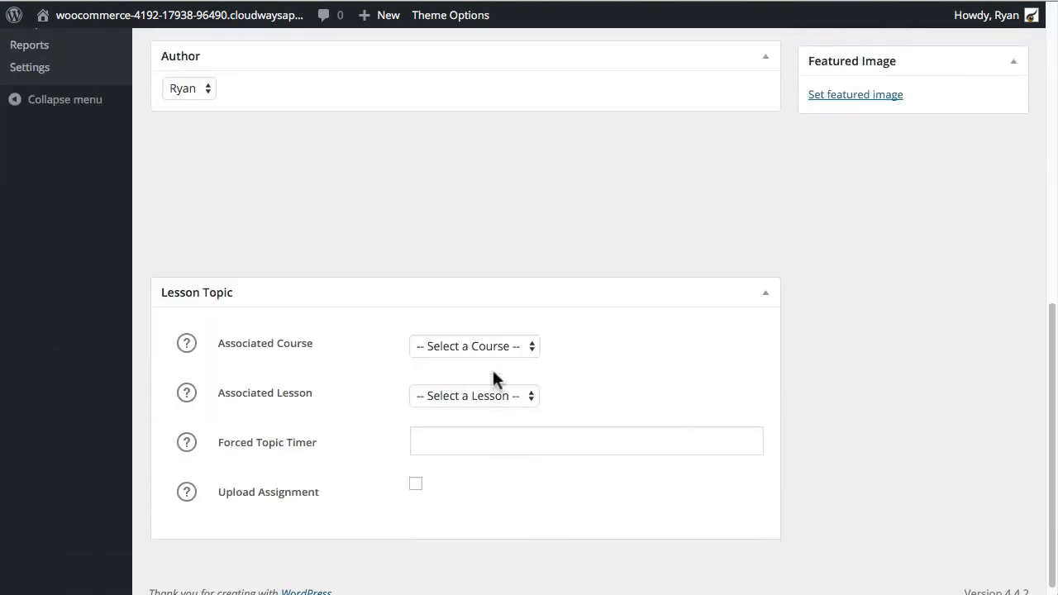
left_click(491, 346)
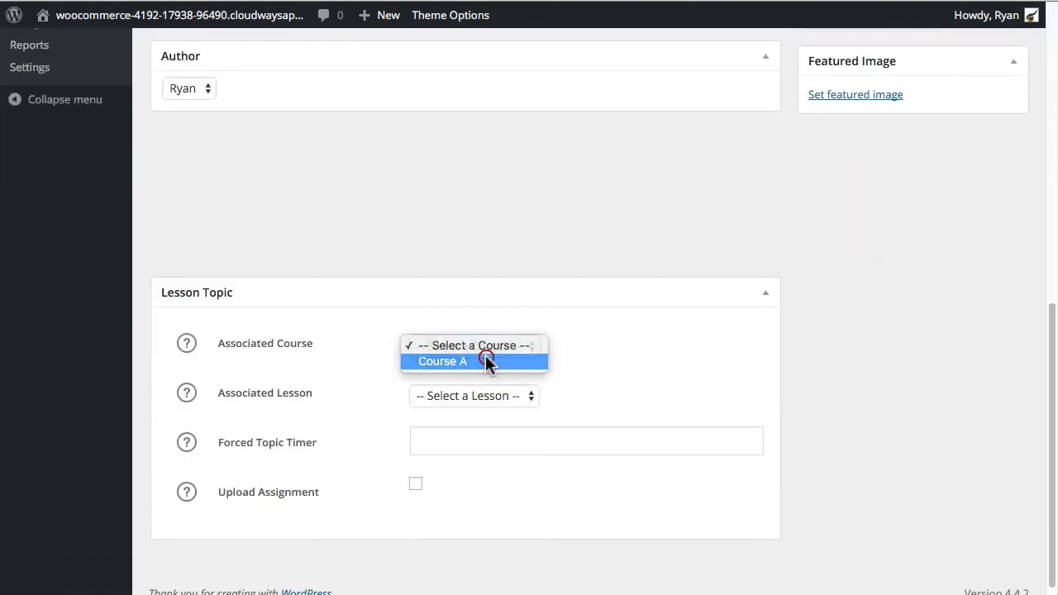
left_click(491, 360)
left_click(524, 396)
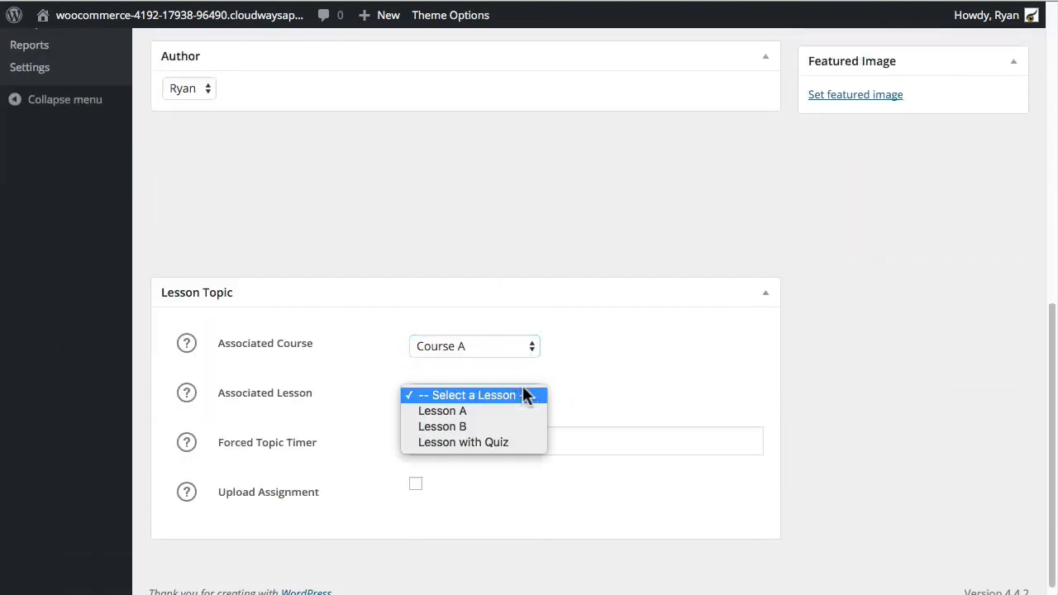
left_click(504, 427)
scroll(724, 368, "up", 10)
left_click(989, 349)
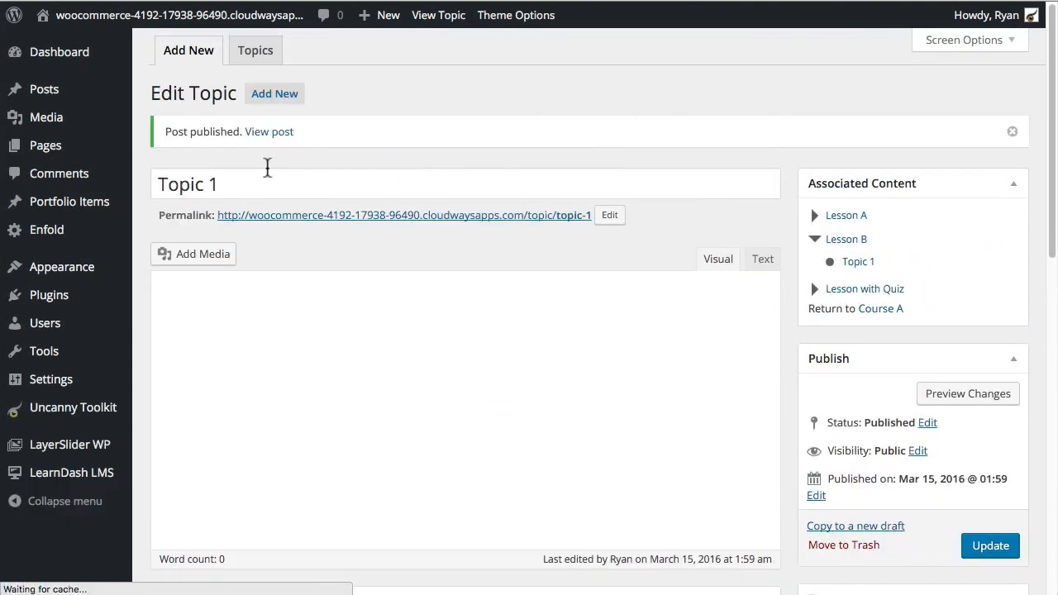
left_click(285, 96)
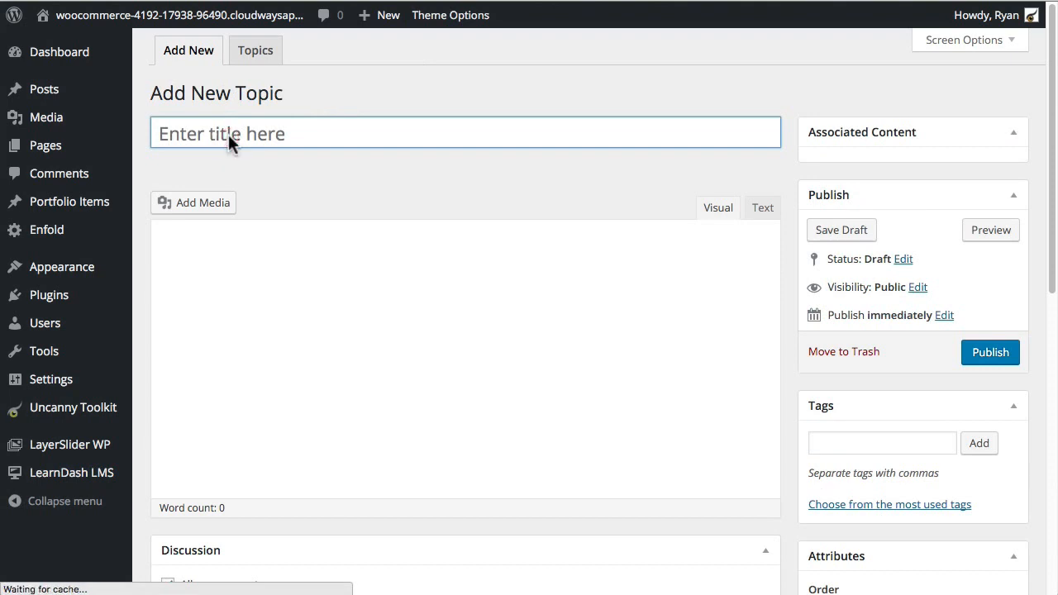
Step: Title the new topic 'Topic 2', set order 20, disable comments, and publish
type("Topic 2")
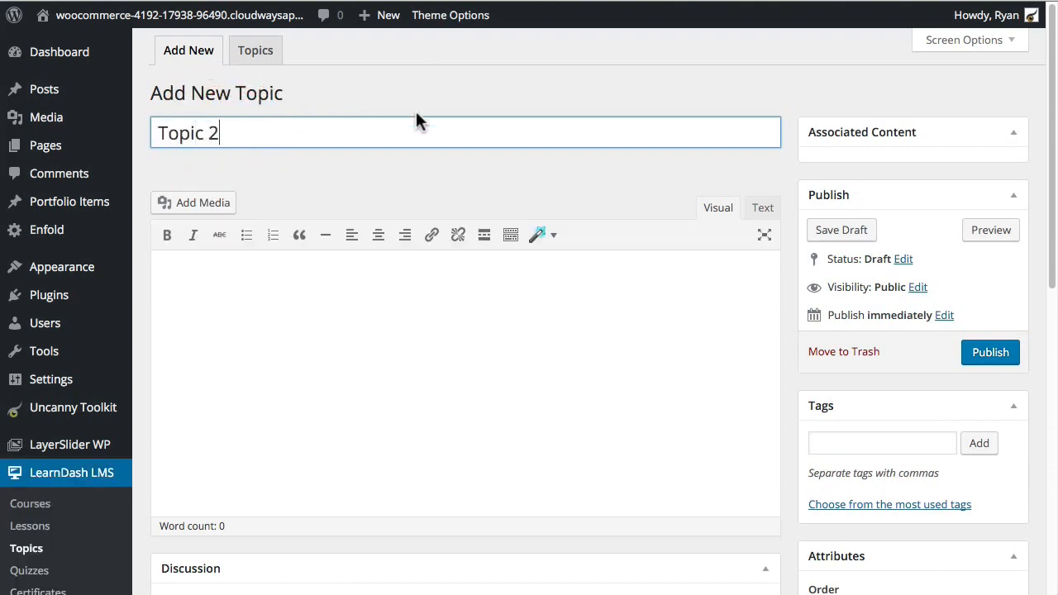
scroll(454, 147, "down", 5)
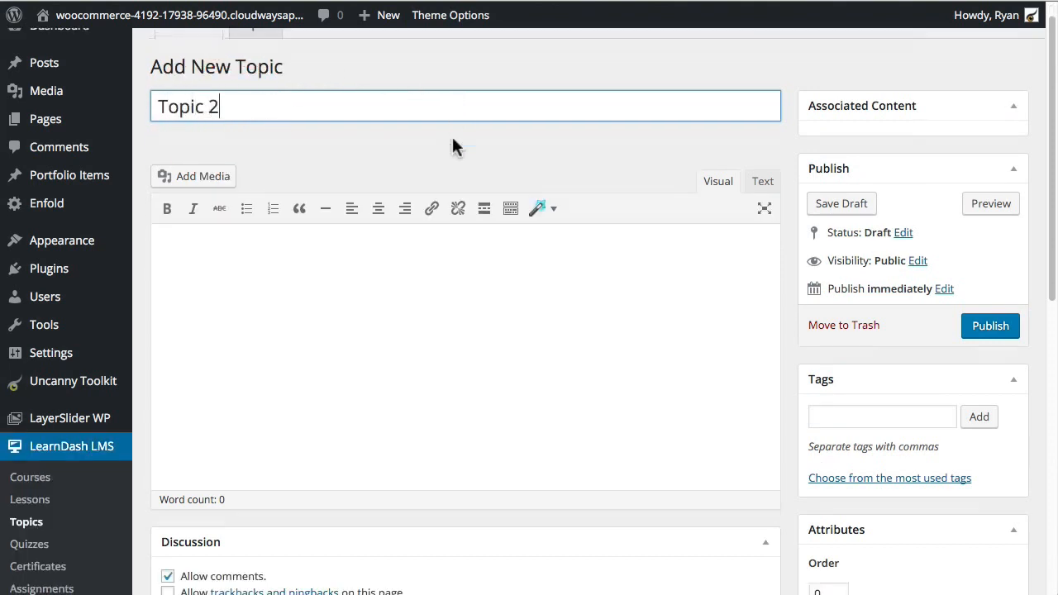
double_click(838, 446)
type("20")
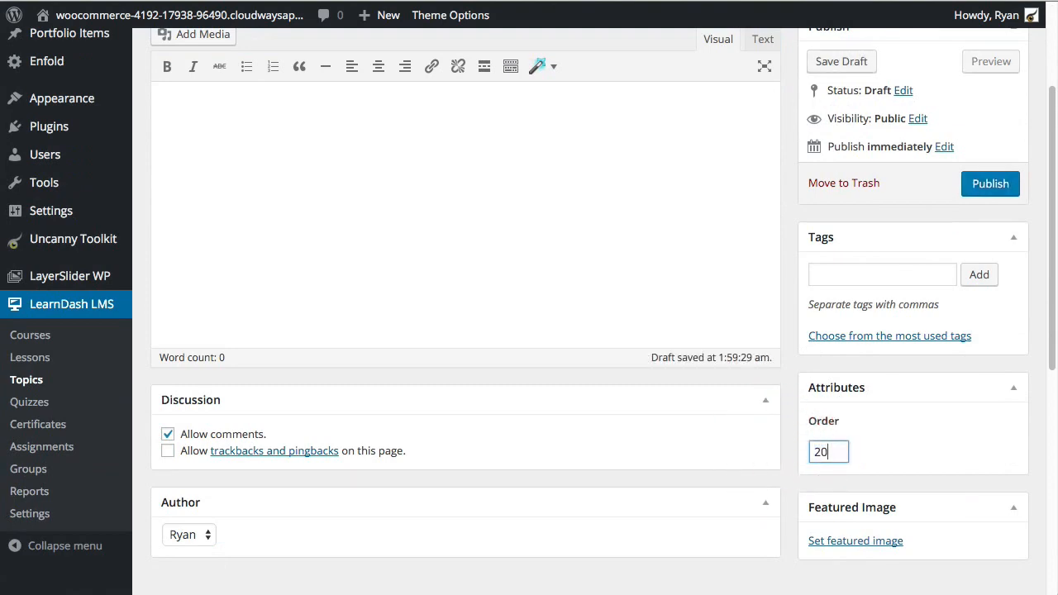
scroll(658, 361, "up", 2)
left_click(168, 507)
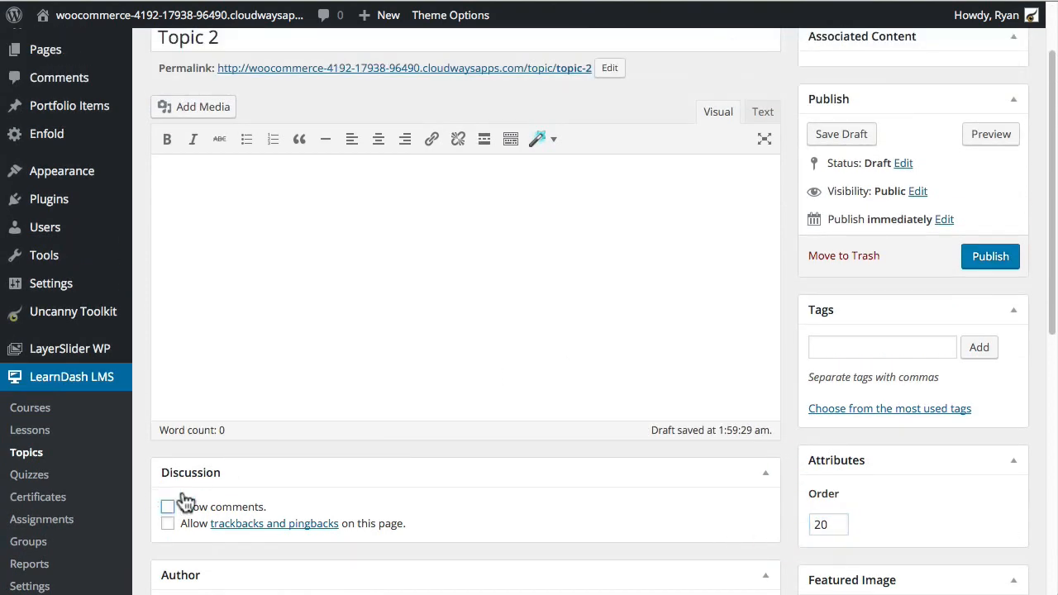
scroll(438, 364, "up", 3)
scroll(588, 349, "down", 2)
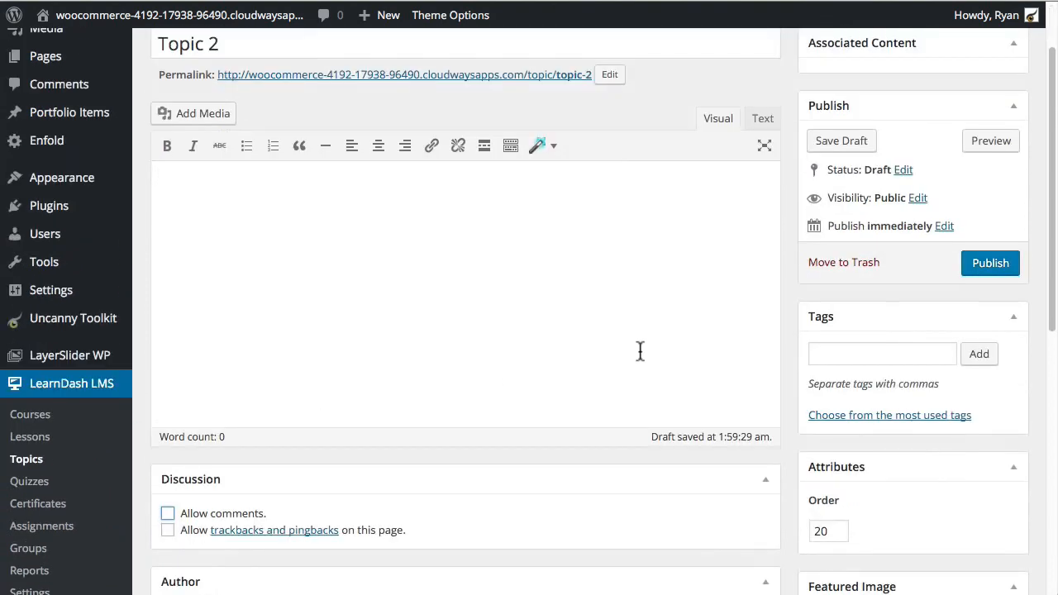
scroll(751, 354, "down", 4)
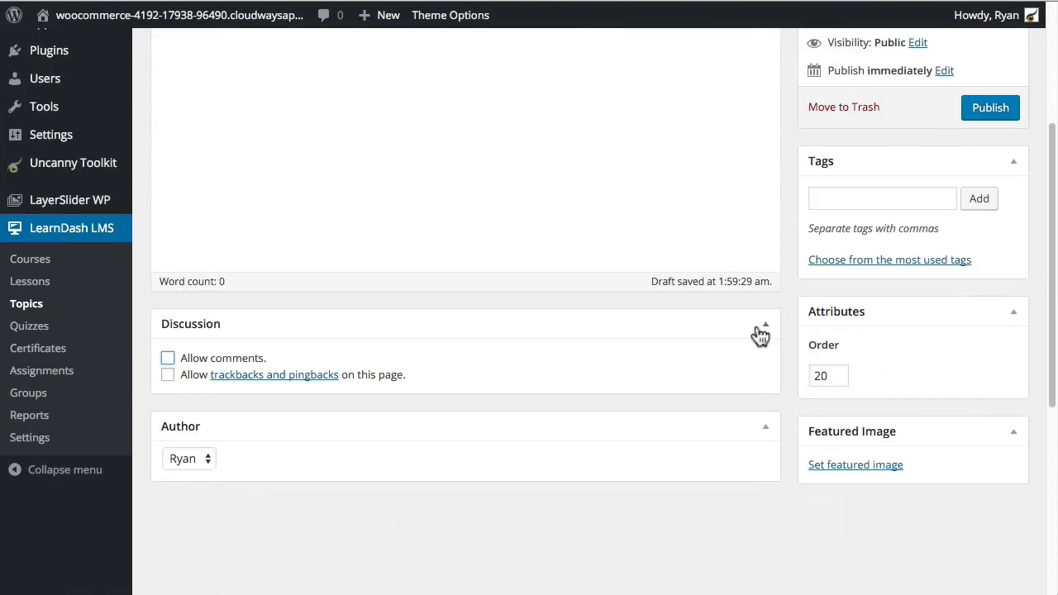
scroll(735, 314, "up", 4)
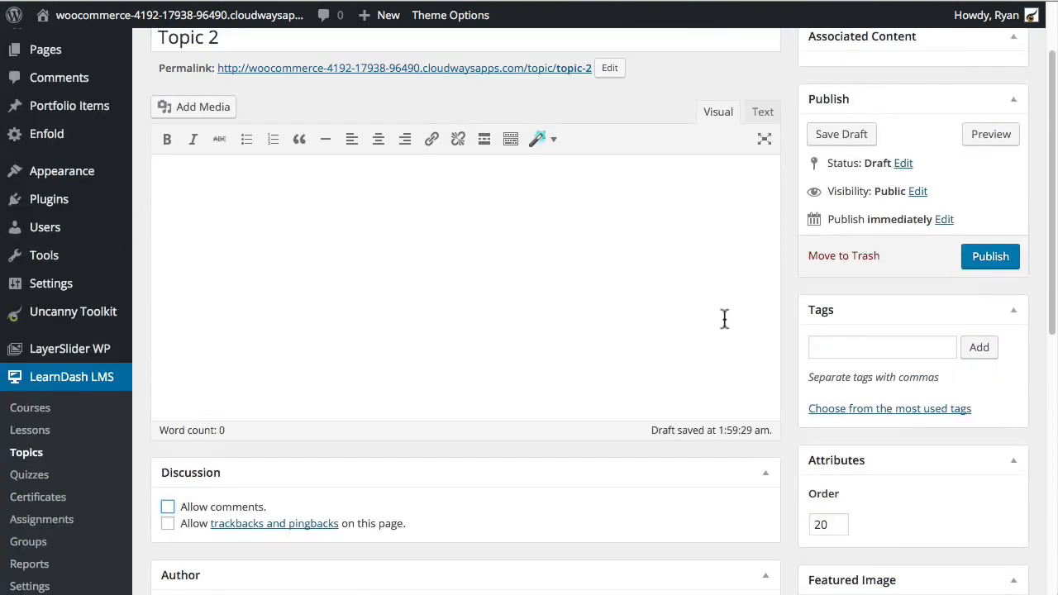
scroll(721, 324, "up", 2)
left_click(971, 353)
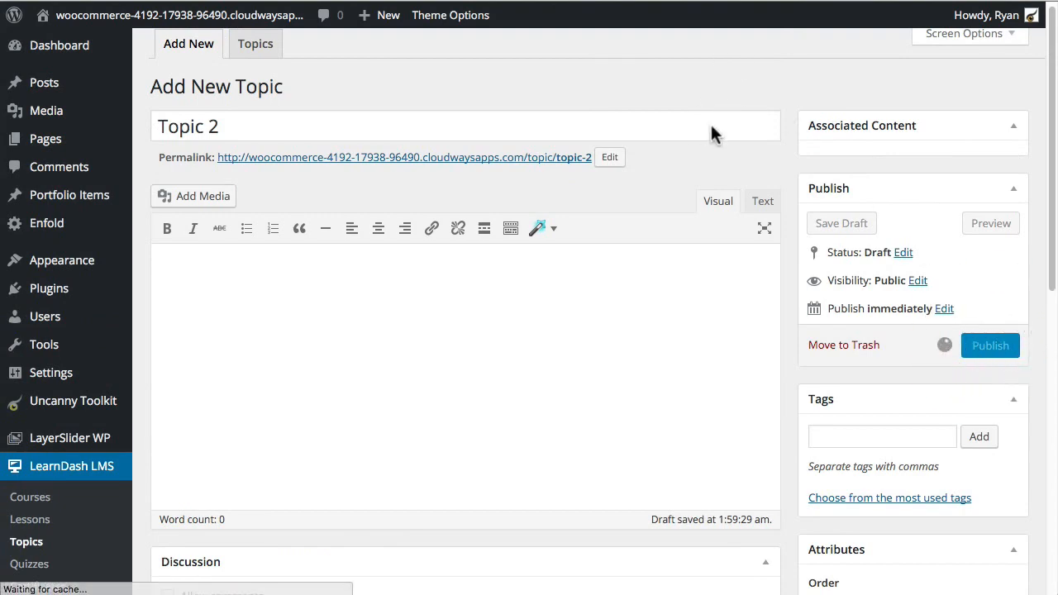
Step: Assign Topic 2 to Course A's Lesson B, update it, and view its published page
scroll(631, 322, "down", 9)
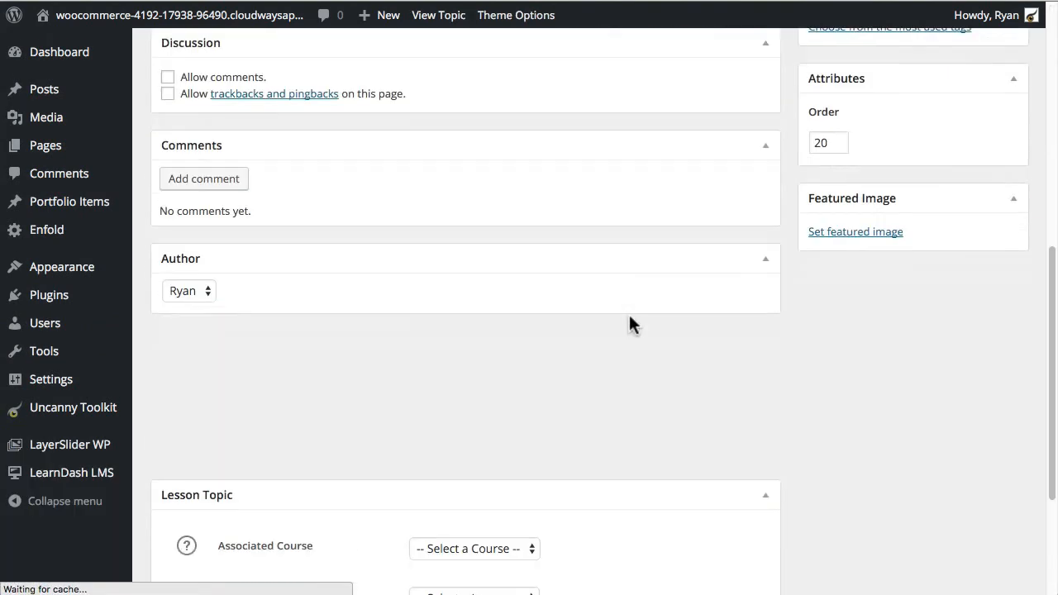
left_click(499, 363)
left_click(491, 380)
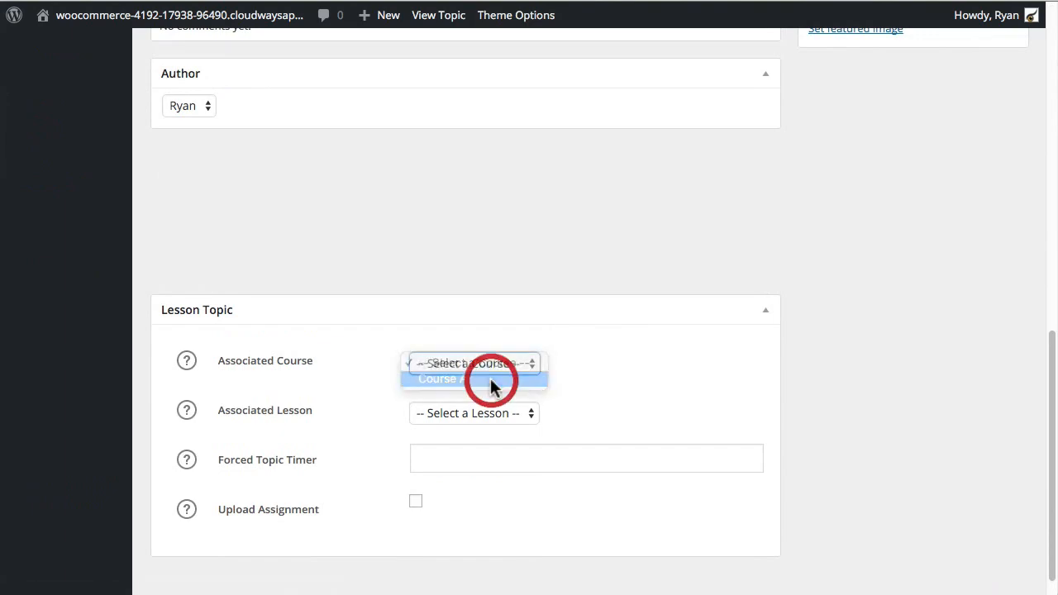
left_click(519, 412)
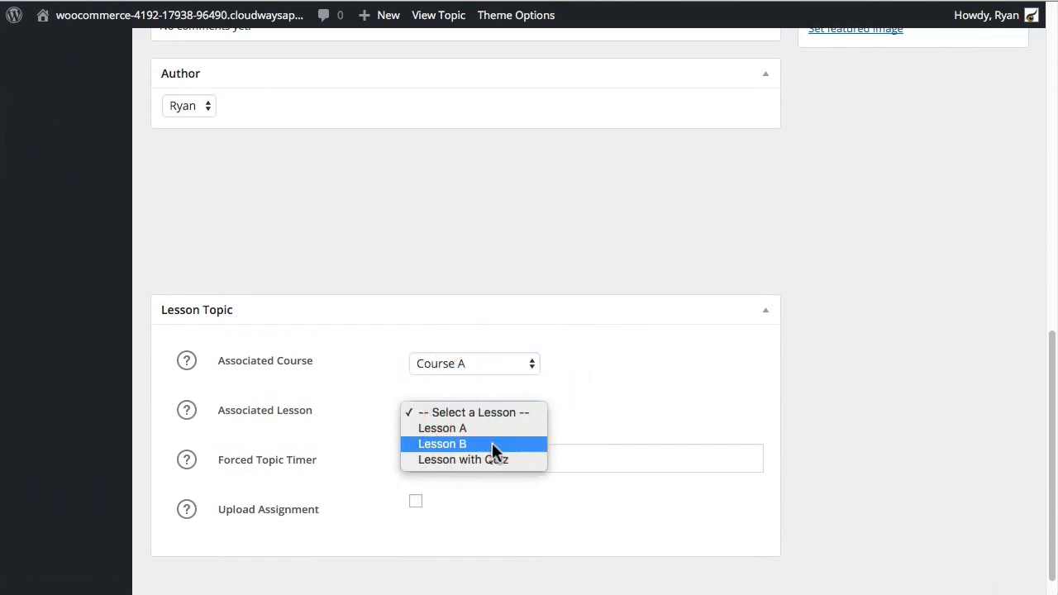
left_click(491, 444)
scroll(967, 348, "up", 10)
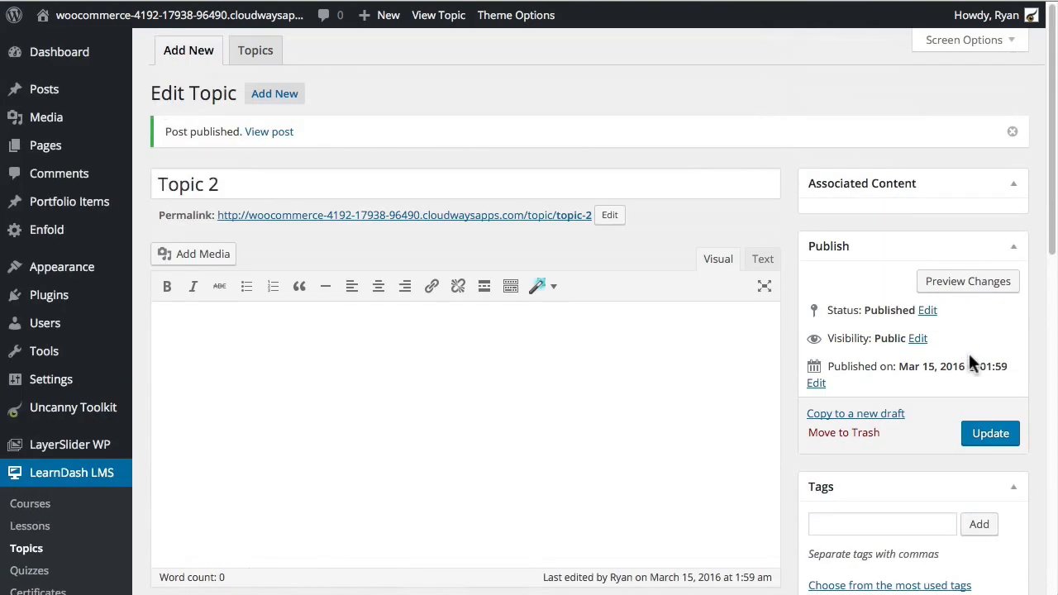
left_click(988, 432)
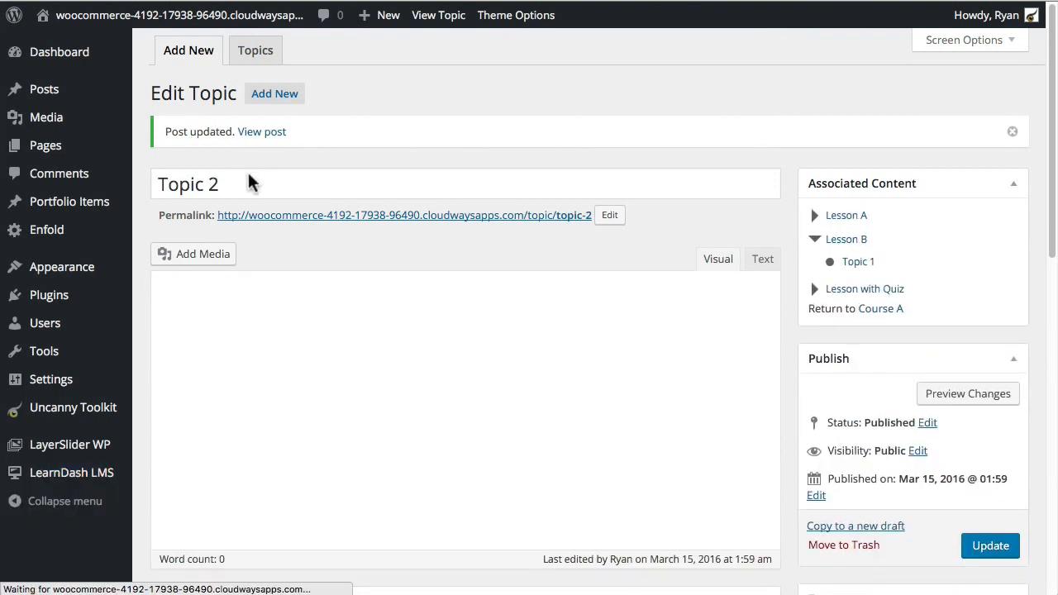
left_click(261, 133)
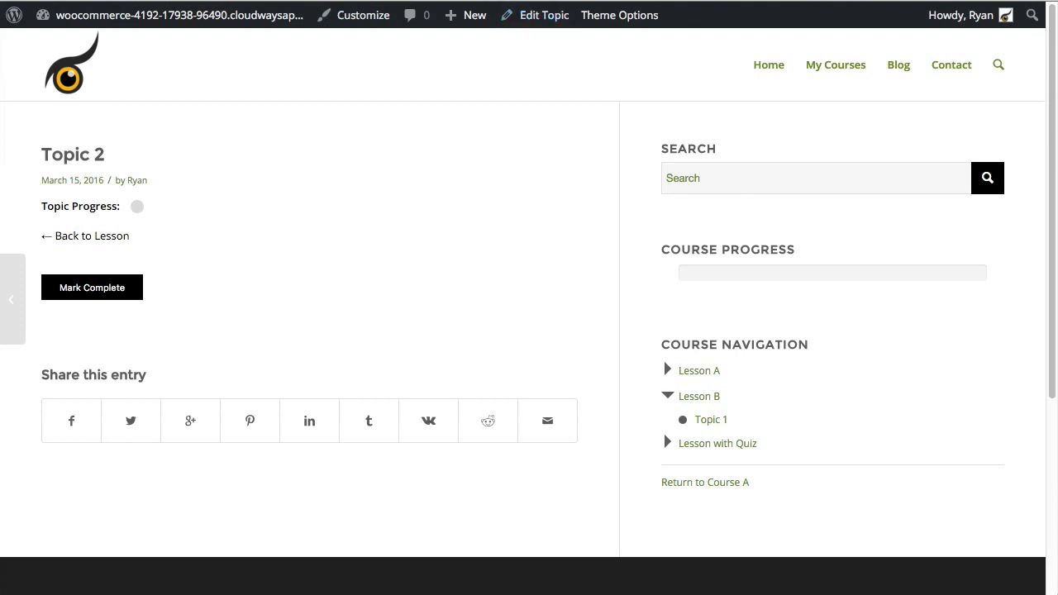
Step: Reload the learner's My Courses dashboard and expand Course A to view its lessons
key("super+grave")
left_click_drag(837, 94, 584, 11)
left_click(162, 14)
scroll(306, 339, "down", 3)
left_click(150, 374)
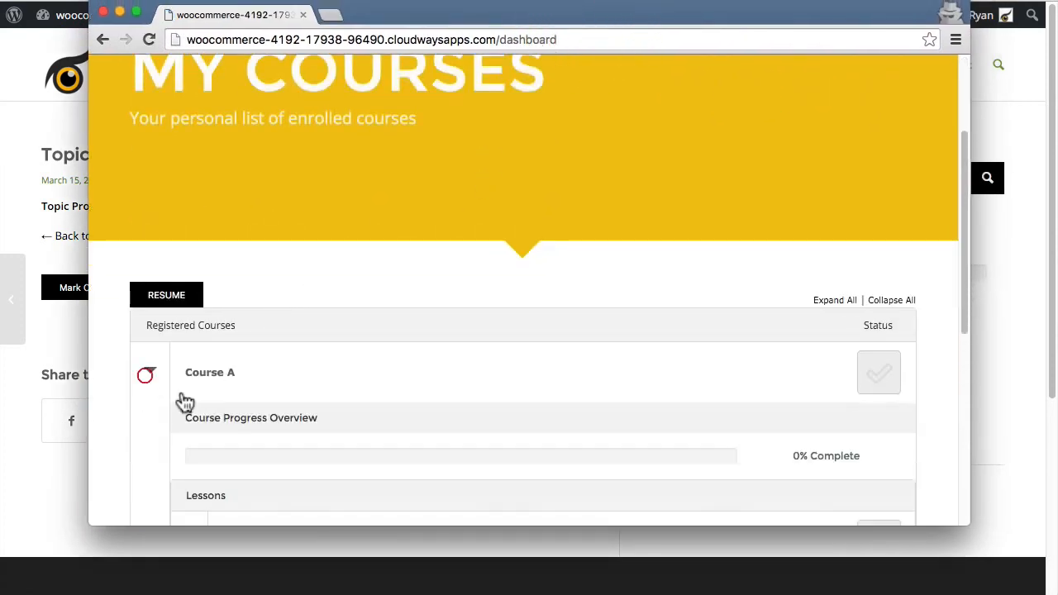
Step: Return to the Topic 2 page and reopen it in the editor via Edit Topic
scroll(199, 414, "down", 5)
left_click(47, 179)
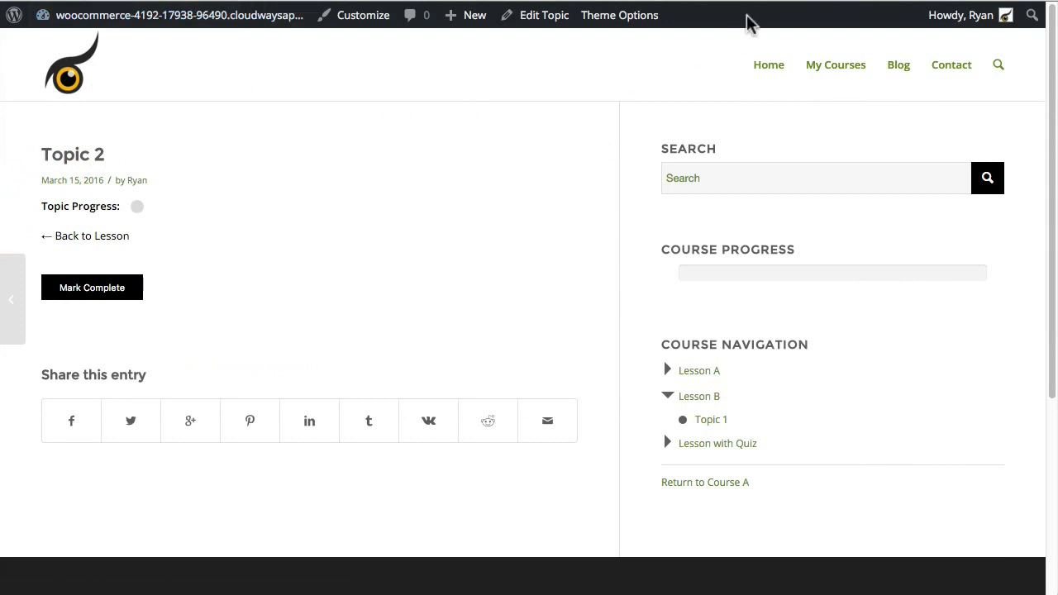
left_click(544, 15)
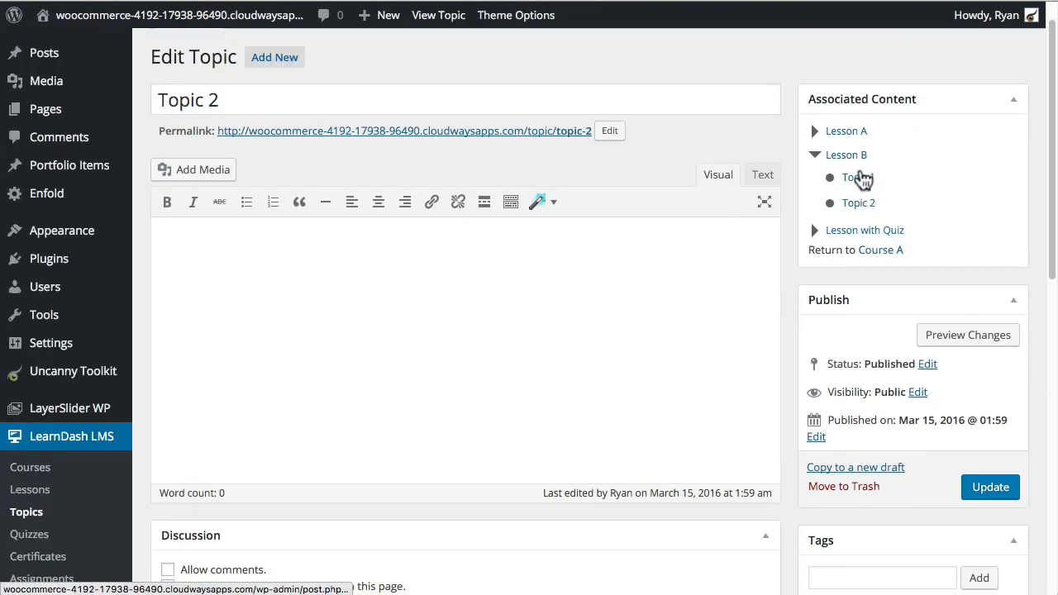
Step: Review Topic 2's Lesson Topic settings under Course A's Lesson B and update it
scroll(792, 536, "down", 2)
scroll(792, 528, "down", 2)
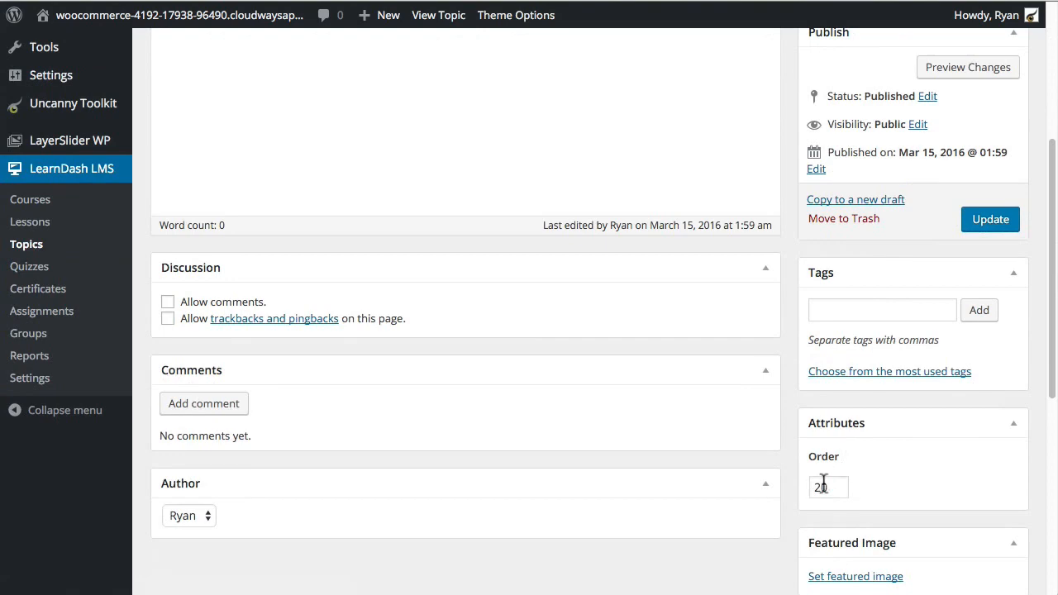
scroll(802, 496, "down", 4)
scroll(815, 496, "down", 2)
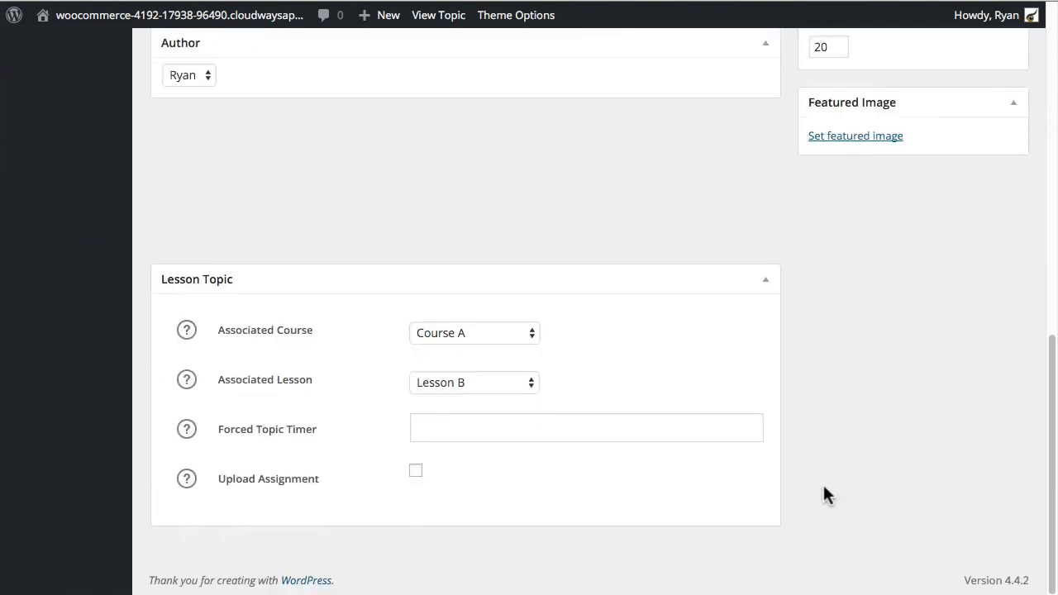
scroll(824, 484, "up", 6)
scroll(824, 486, "up", 2)
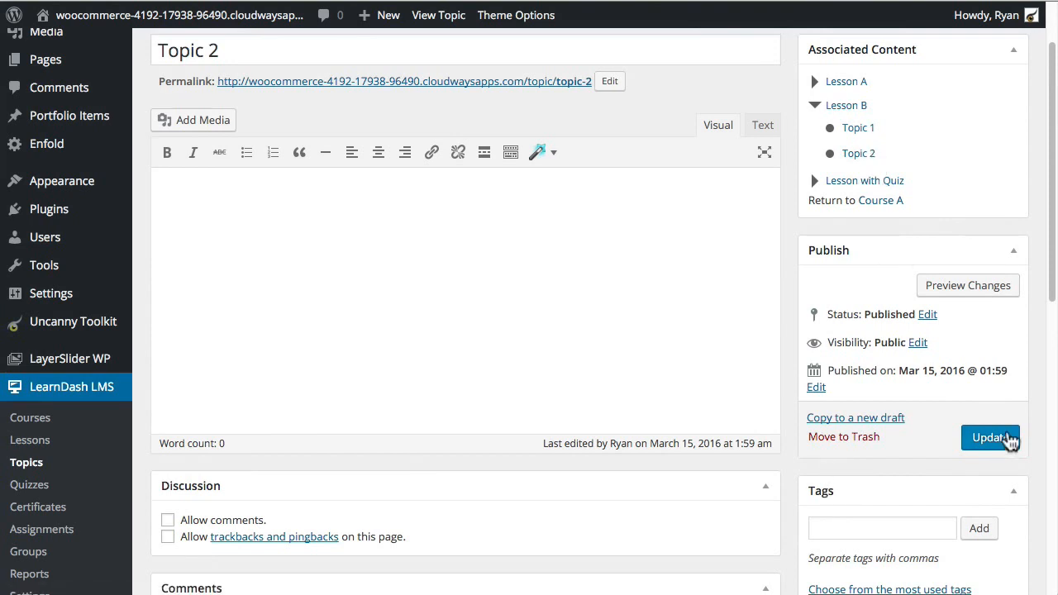
left_click(1009, 440)
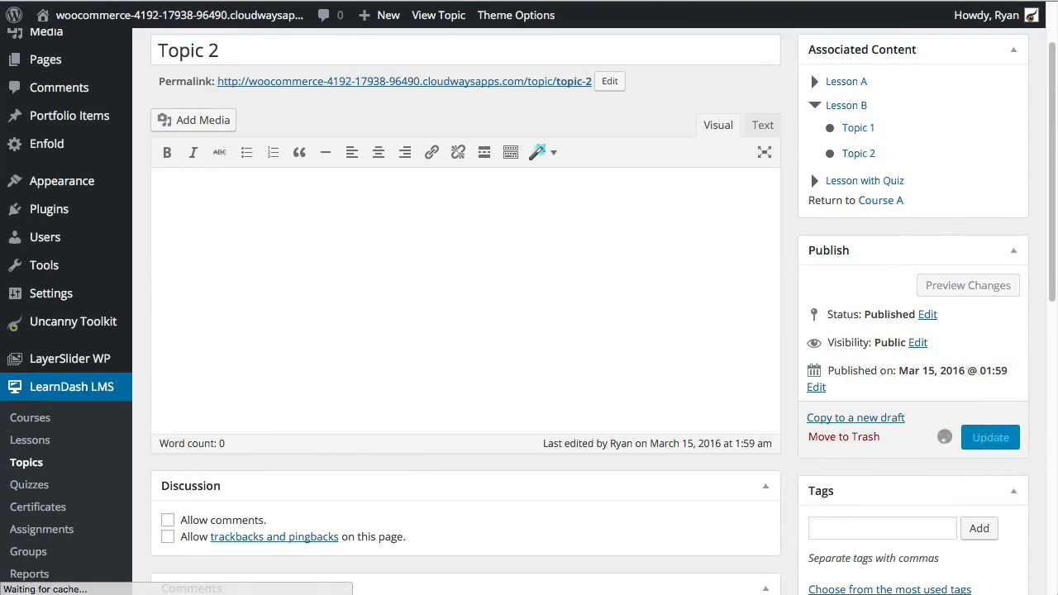
Step: Switch to the course dashboard window through Chrome's Window menu and open Lesson B
key("super+Tab")
left_click(396, 178)
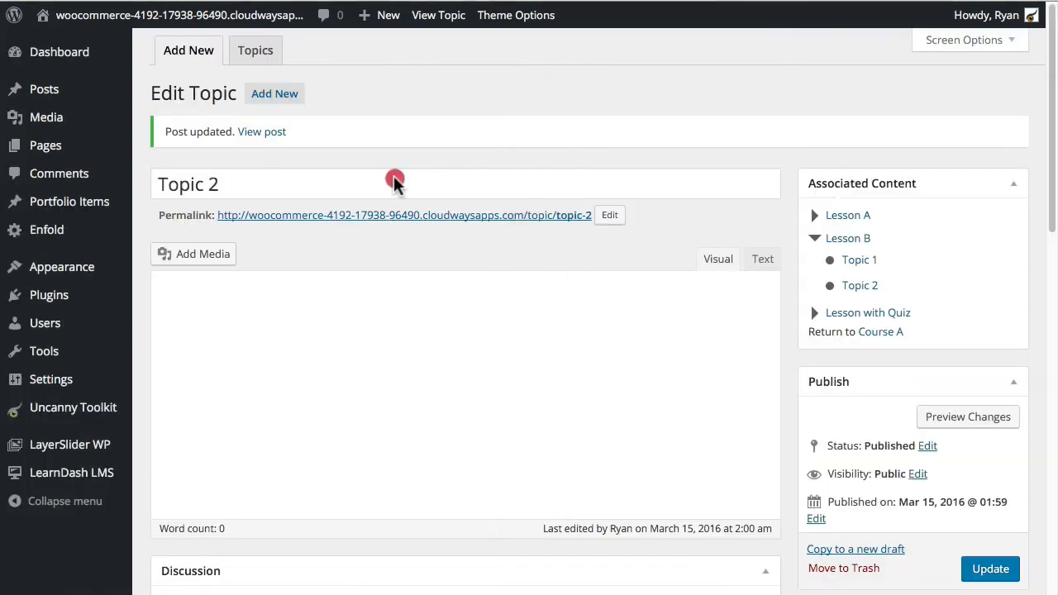
left_click(384, 0)
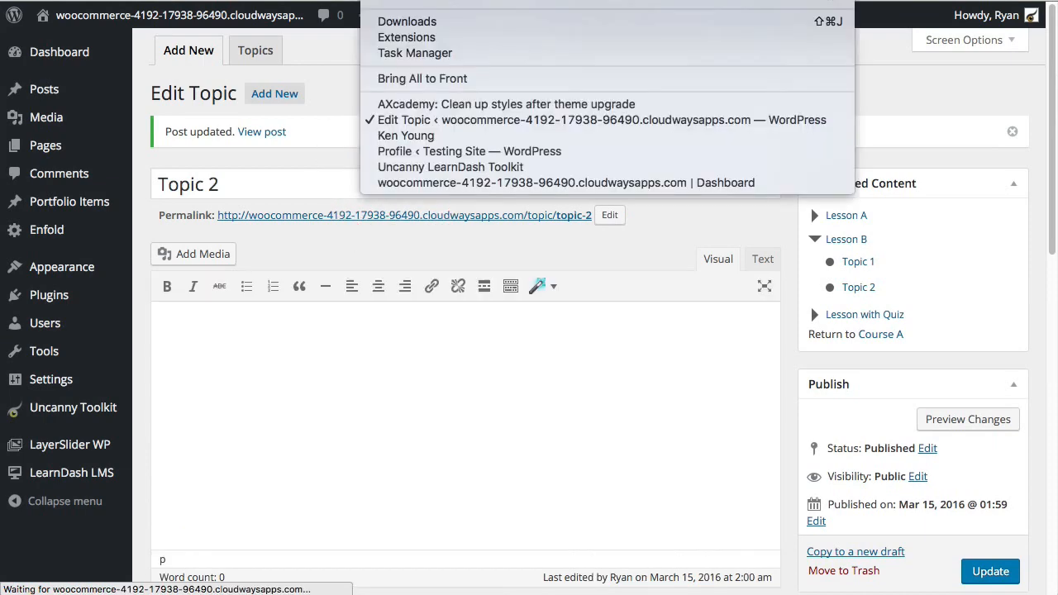
left_click(449, 169)
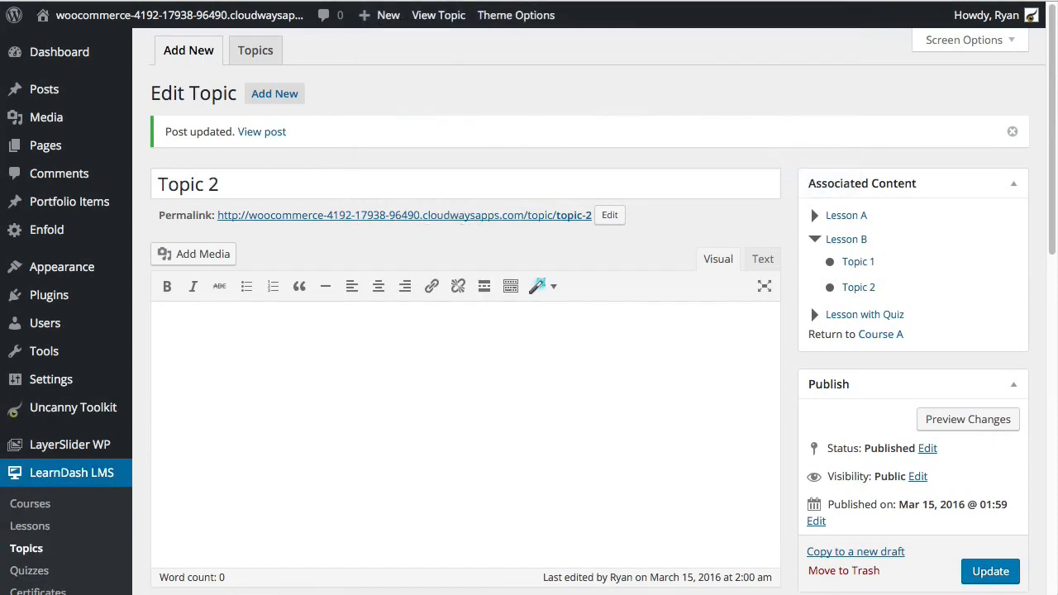
left_click(384, 0)
left_click(424, 184)
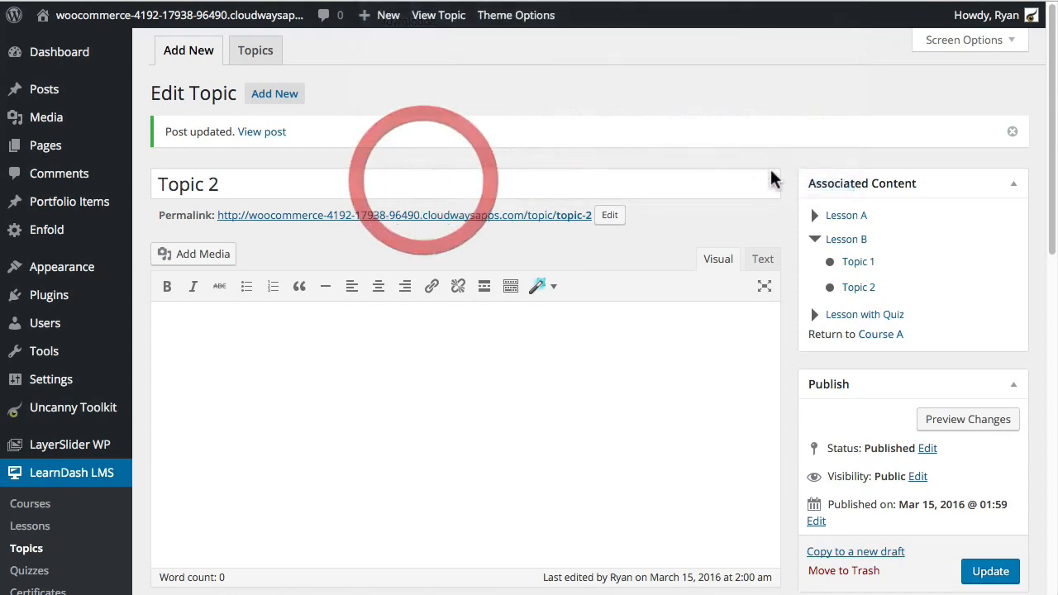
left_click(263, 256)
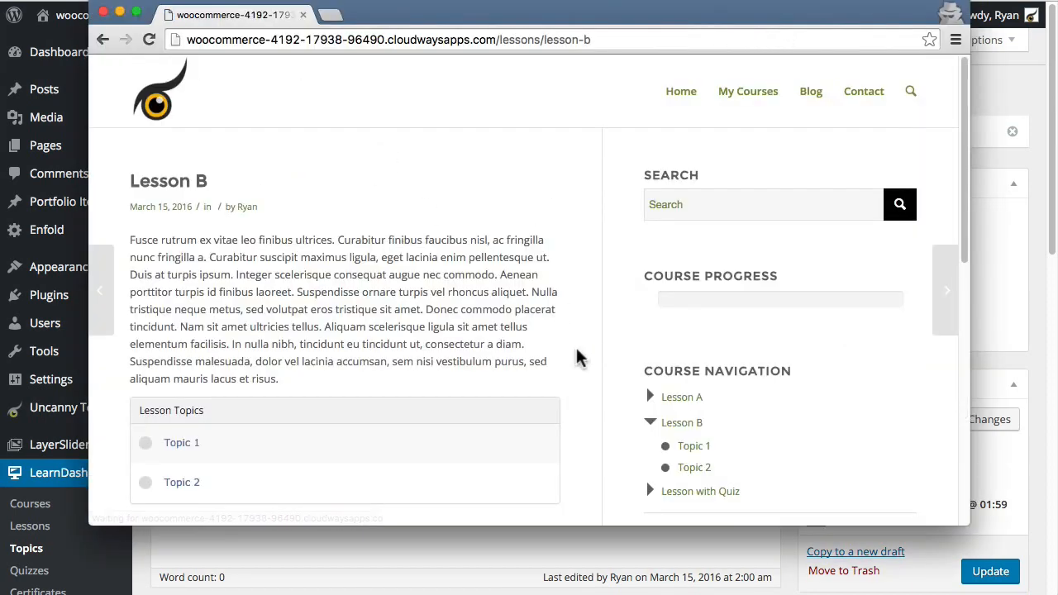
Step: Open Lesson B's Topic 1, mark it complete, and go back to the Lesson B page
scroll(628, 372, "down", 2)
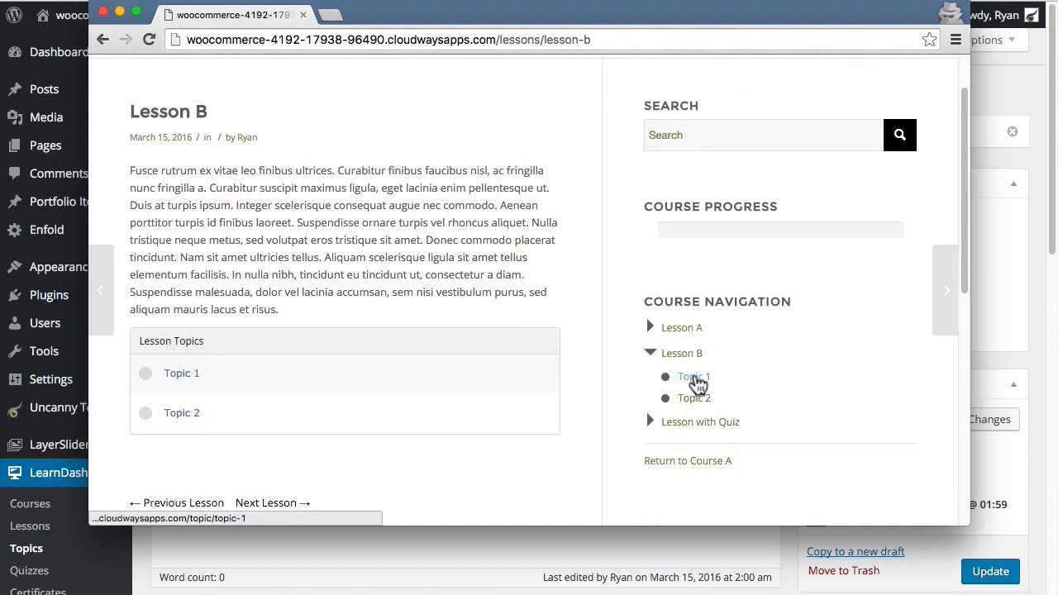
left_click(209, 383)
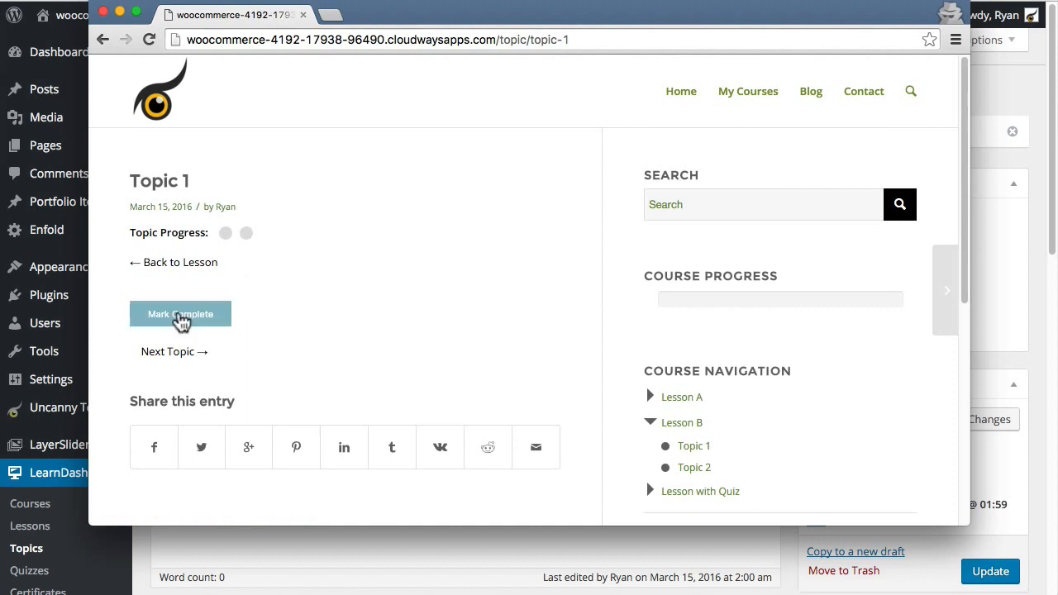
left_click(181, 321)
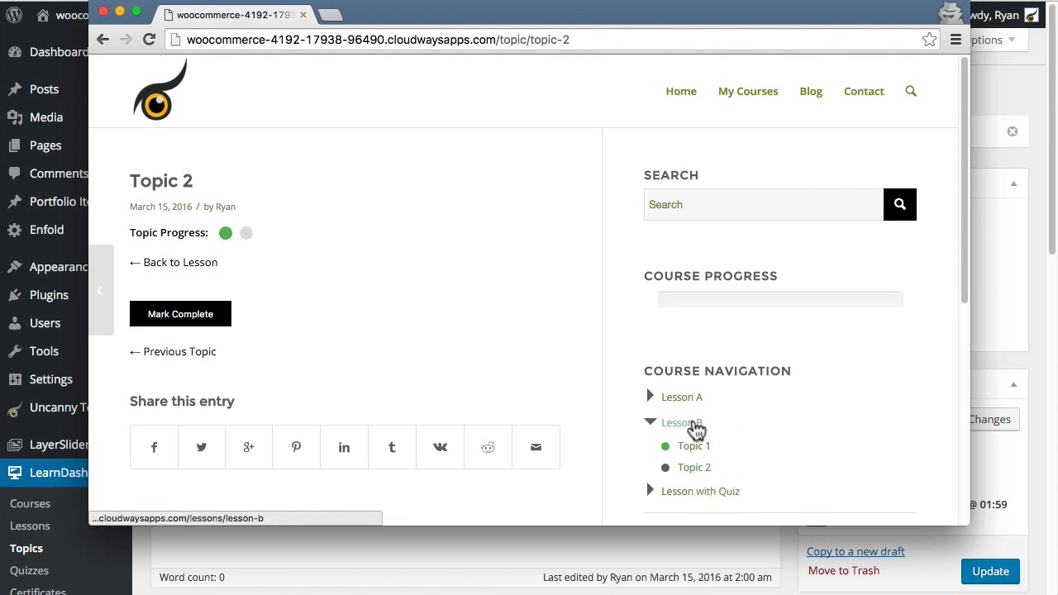
left_click(697, 431)
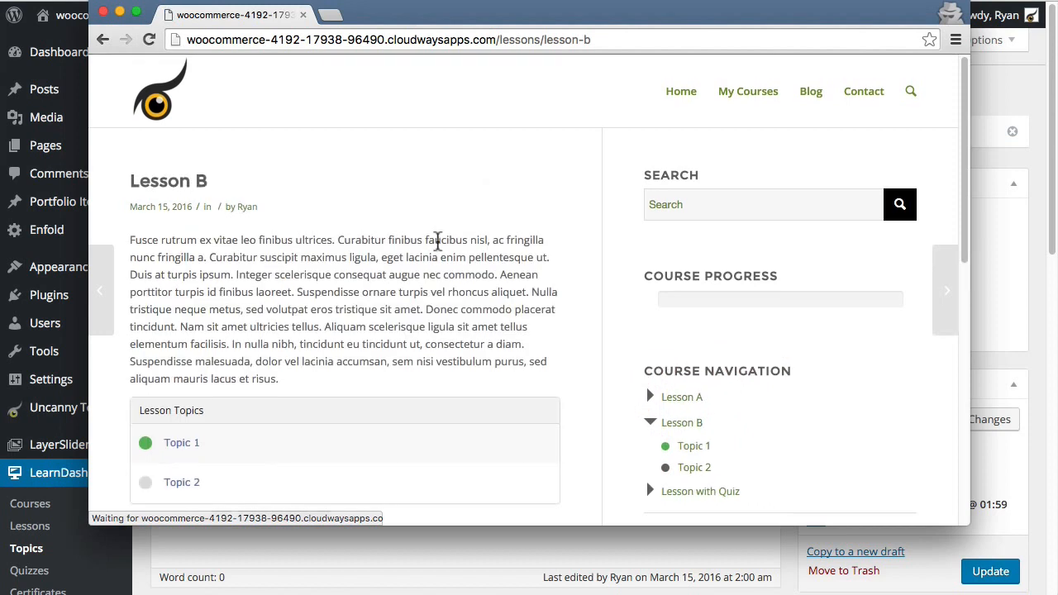
Step: Open Lesson B's Topic 2 and mark it complete, then move the course window aside
scroll(237, 405, "down", 2)
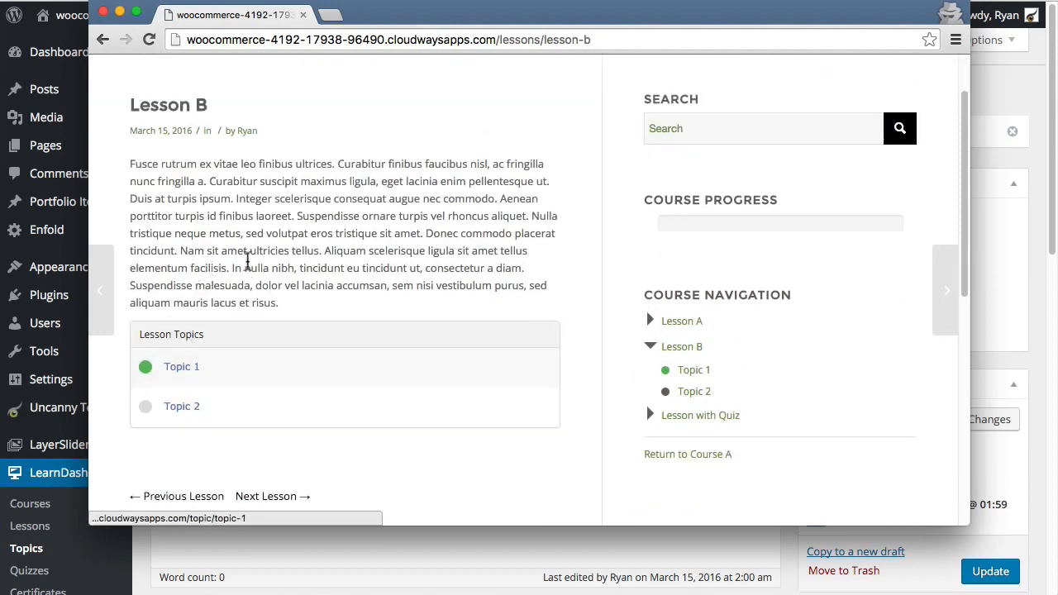
left_click(176, 411)
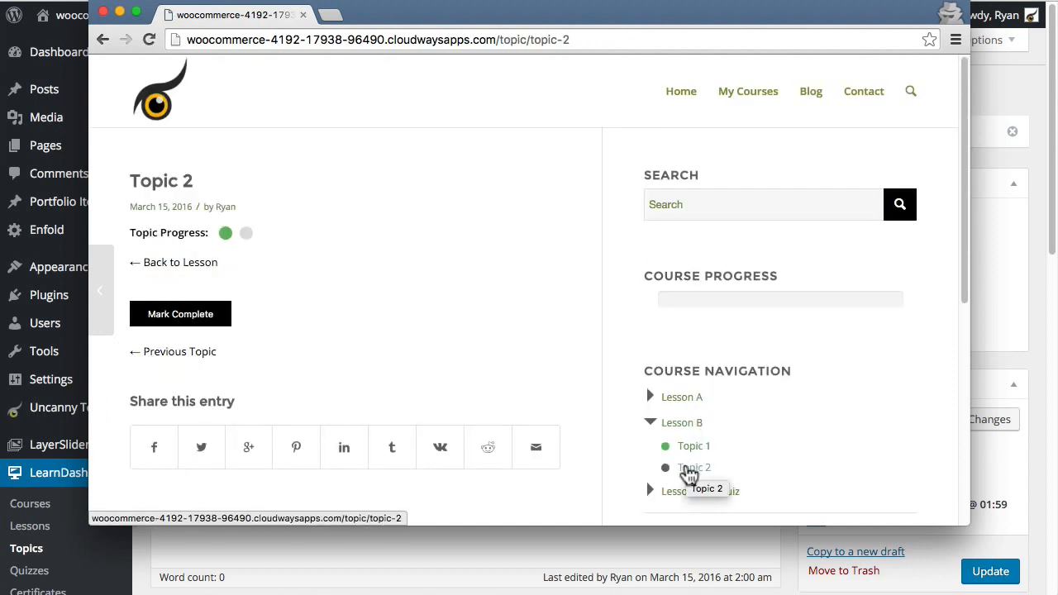
scroll(769, 487, "down", 1)
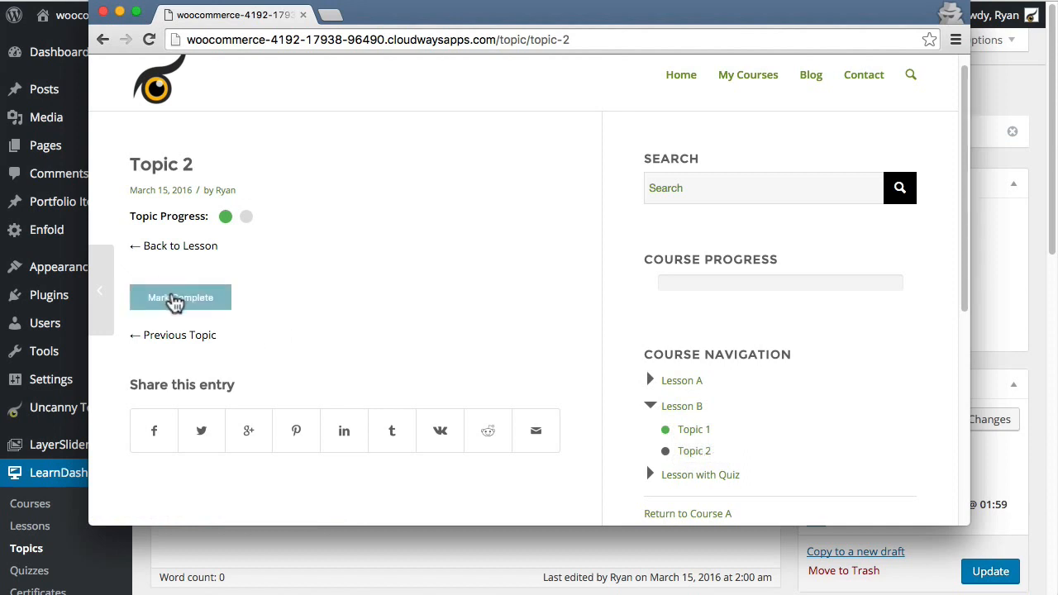
left_click(175, 299)
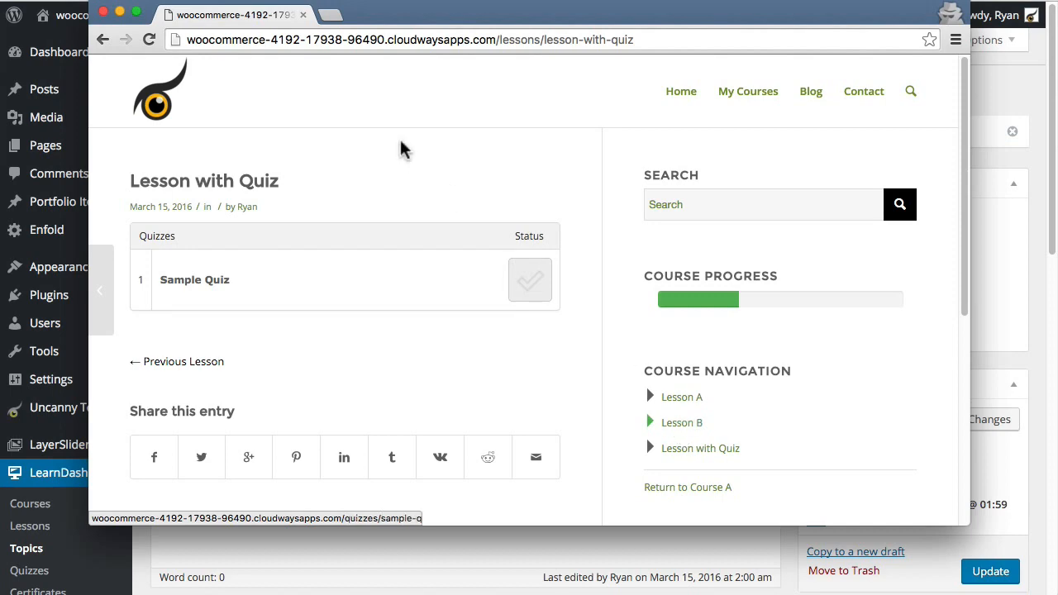
left_click_drag(648, 22, 1054, 112)
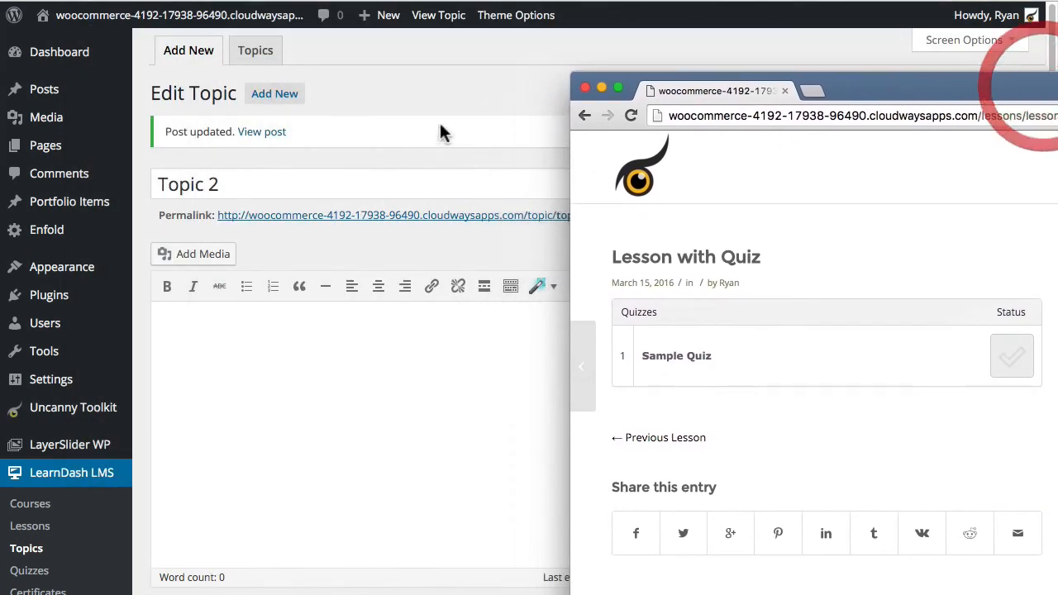
Step: Bring the admin back and review the module cards on the Uncanny Toolkit page
left_click(453, 96)
scroll(97, 540, "down", 7)
scroll(66, 524, "up", 4)
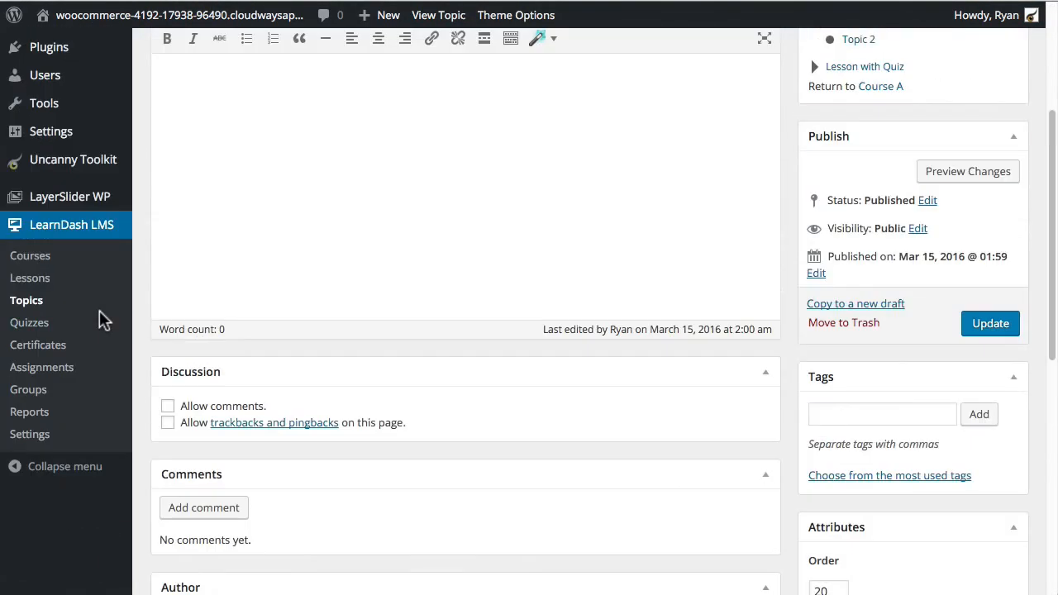
left_click(73, 172)
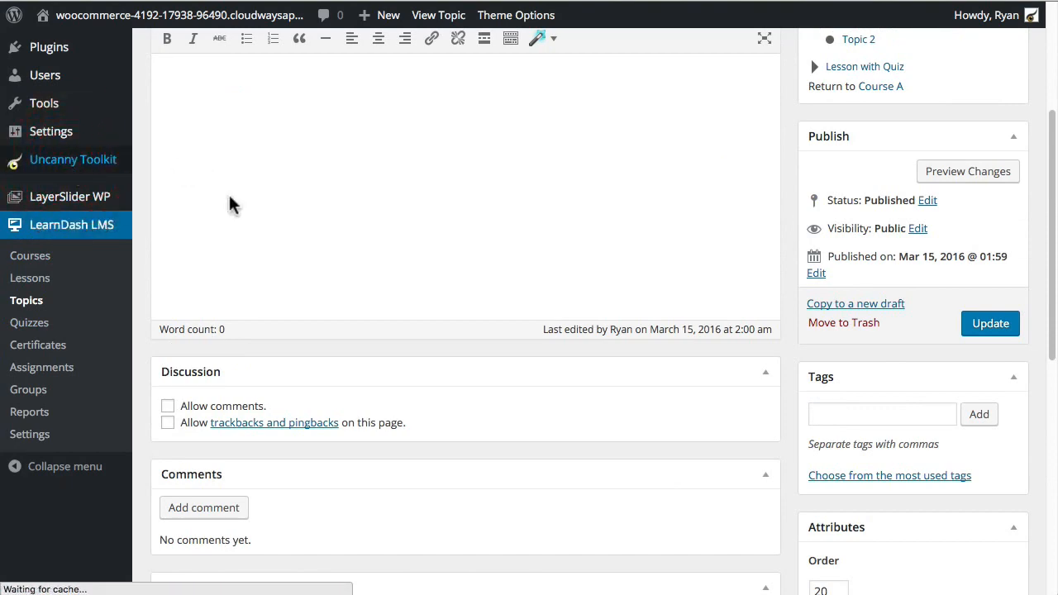
scroll(440, 316, "down", 4)
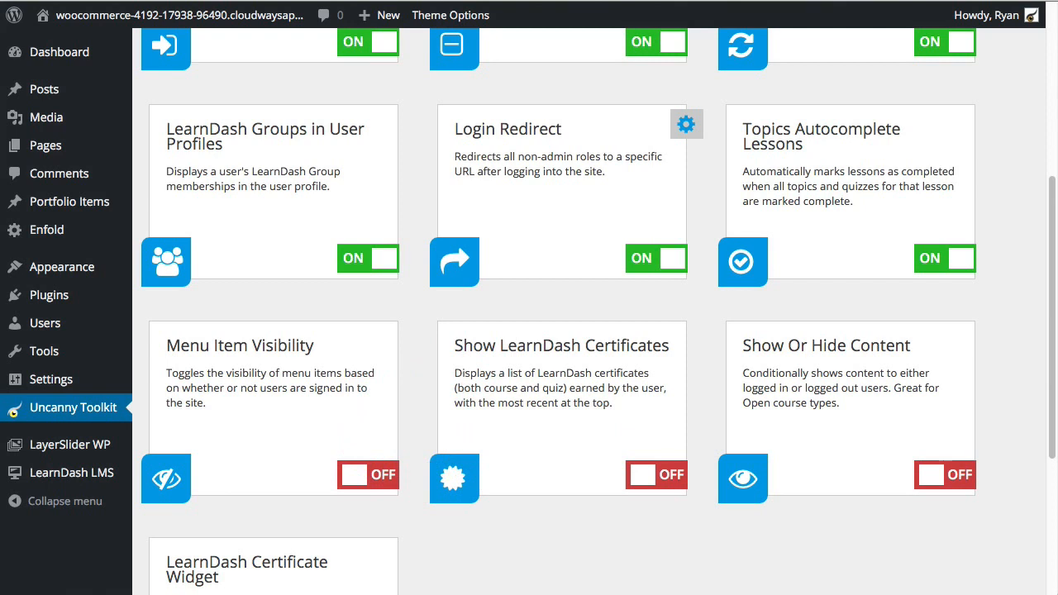
Step: Close the Lesson with Quiz window, then turn on Menu Item Visibility and save
key("super+grave")
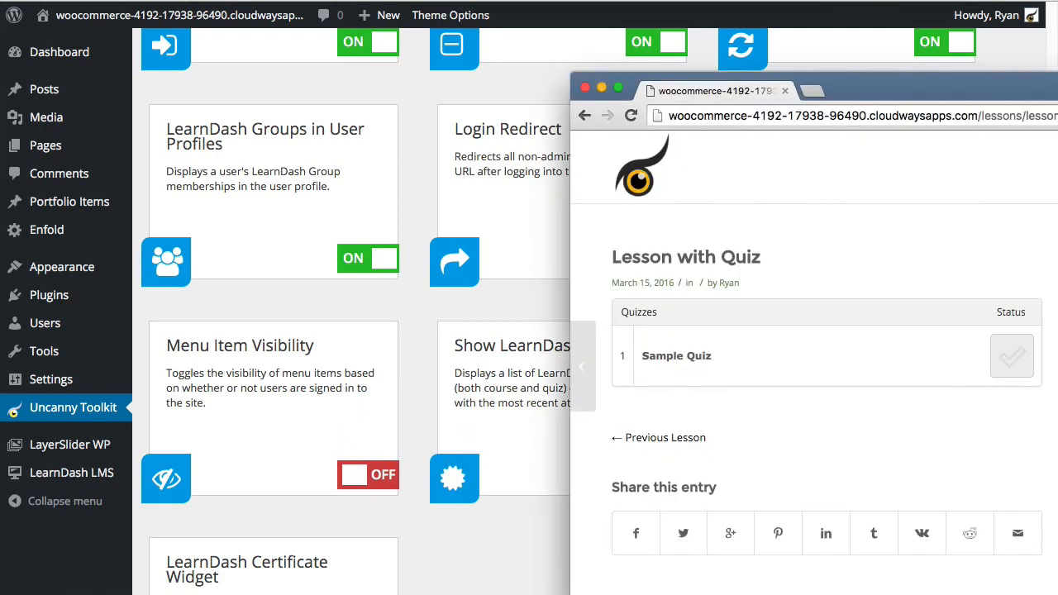
left_click(585, 87)
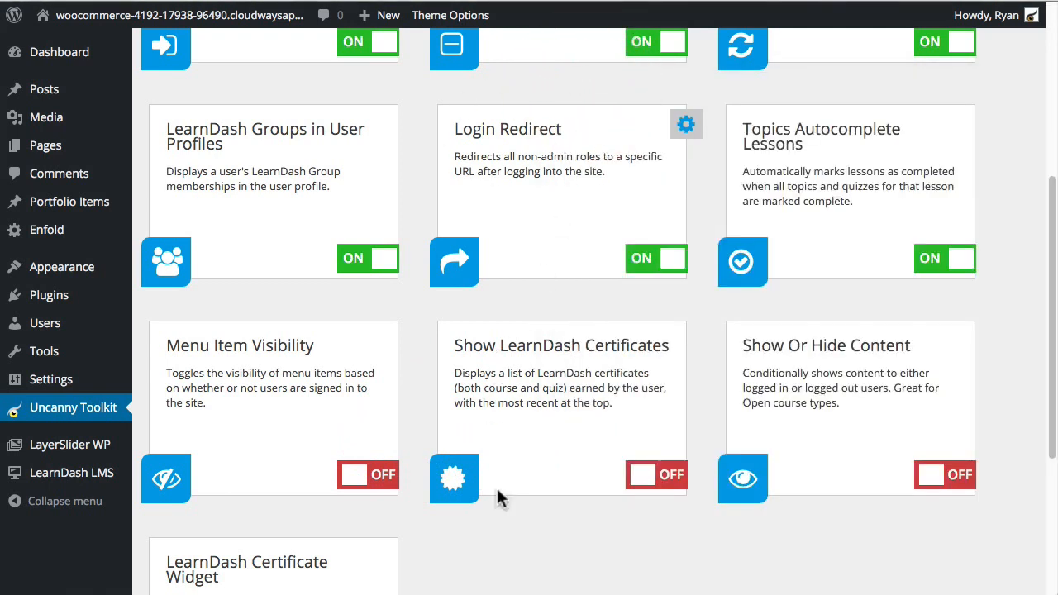
left_click(530, 532)
left_click(361, 478)
scroll(347, 421, "down", 1)
scroll(348, 421, "down", 5)
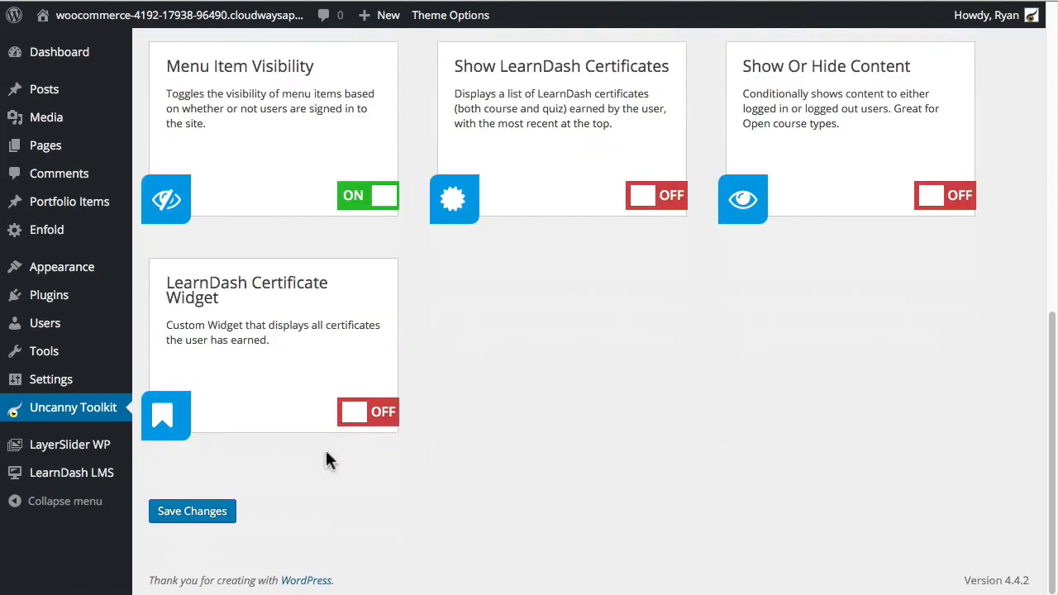
left_click(195, 514)
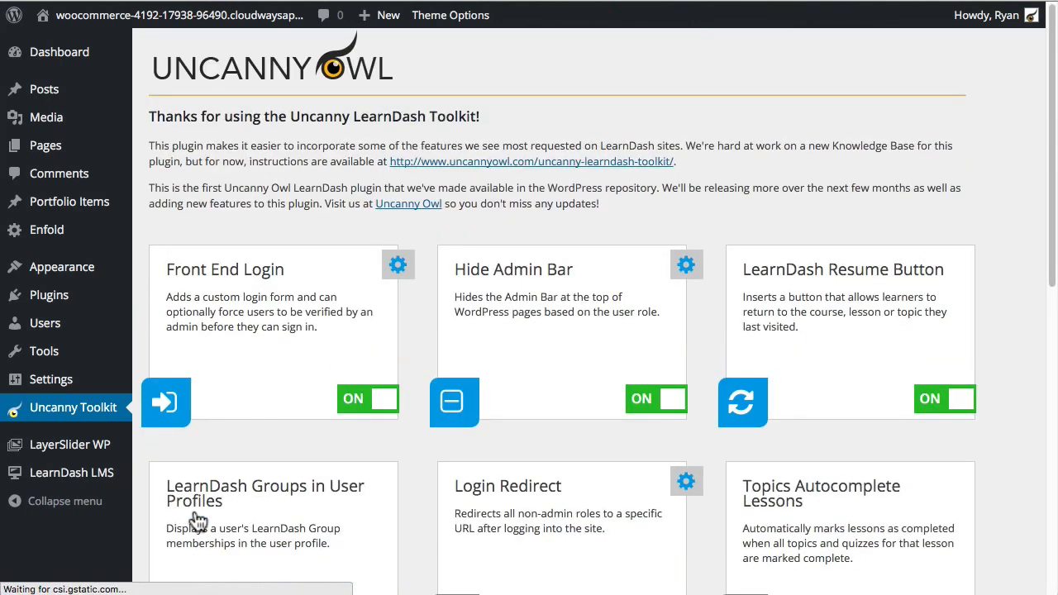
scroll(239, 159, "down", 3)
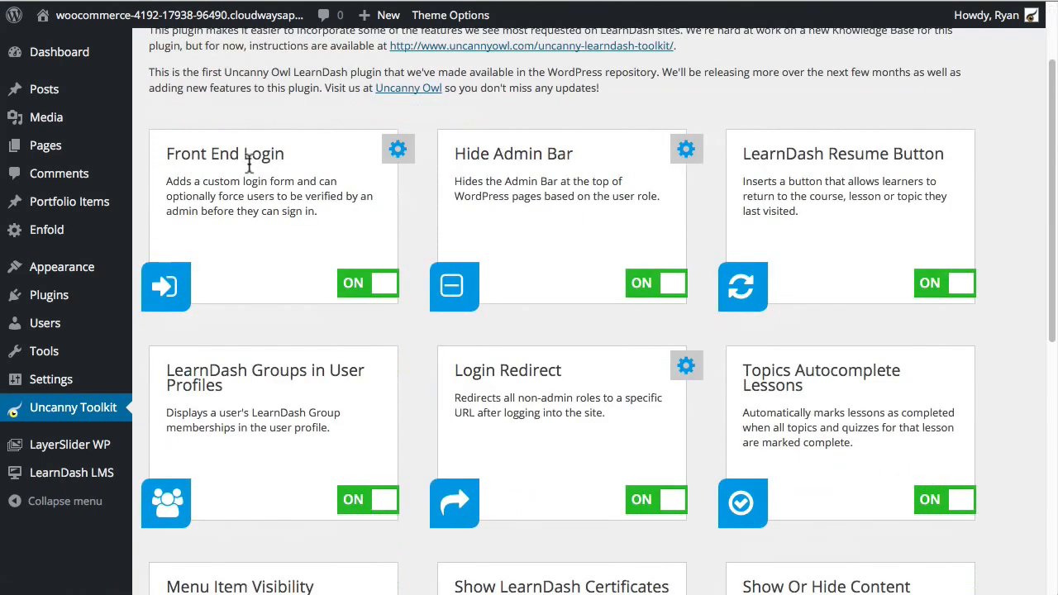
scroll(248, 162, "up", 1)
Step: In Appearance > Menus, set My Courses' Display Mode to Logged In Users and save Main Menu
mouse_move(75, 275)
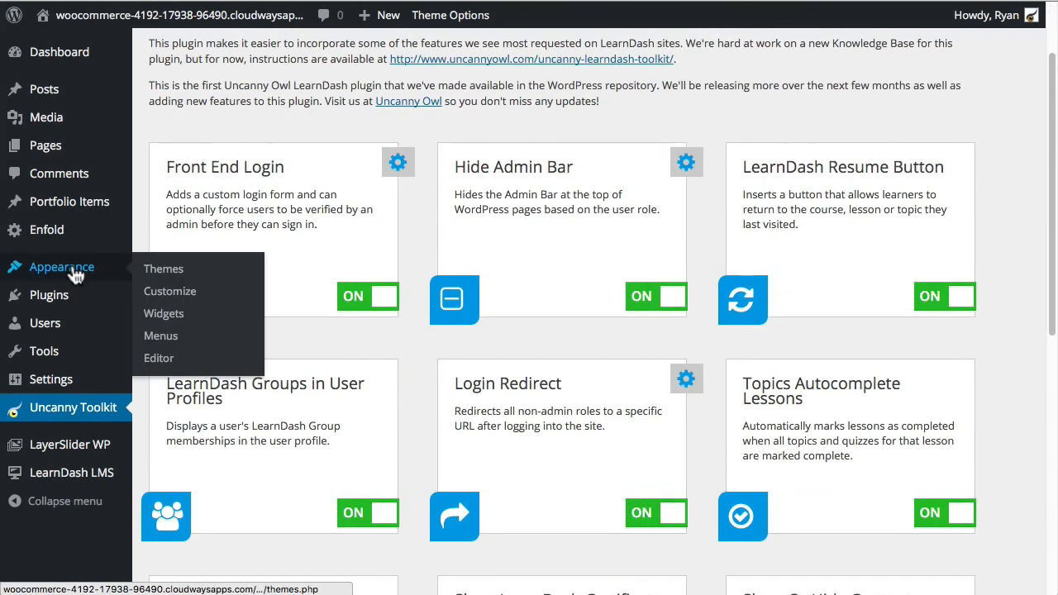
left_click(159, 335)
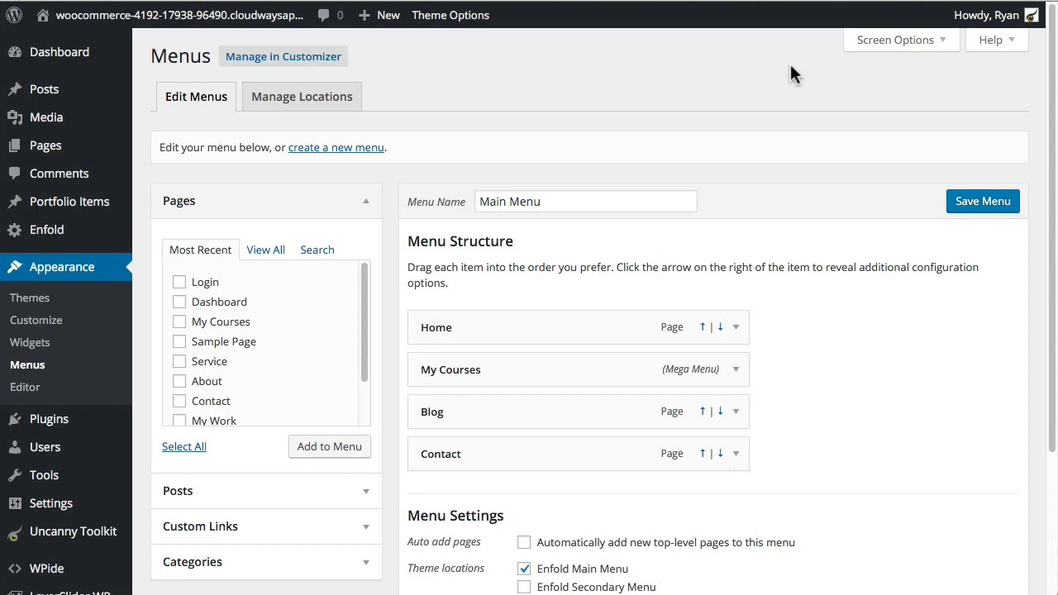
left_click(736, 369)
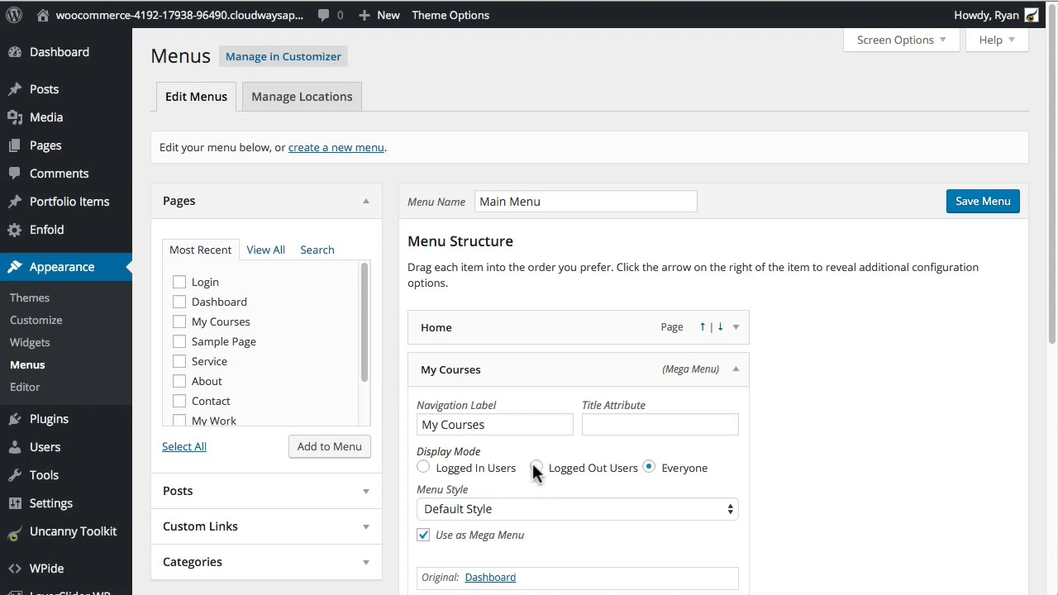
scroll(488, 428, "down", 1)
scroll(487, 428, "down", 1)
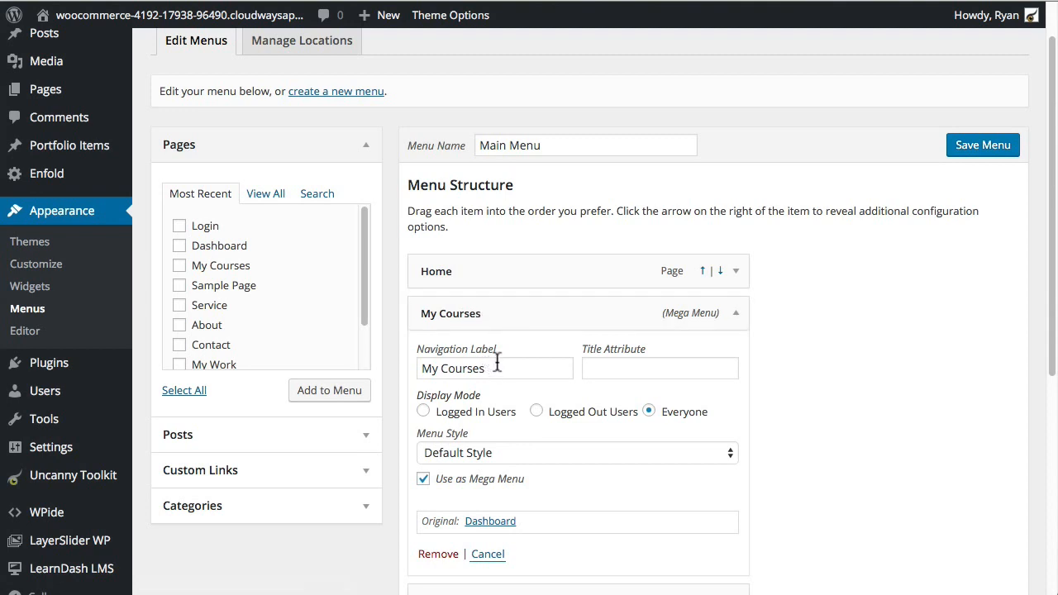
left_click(424, 414)
left_click(984, 147)
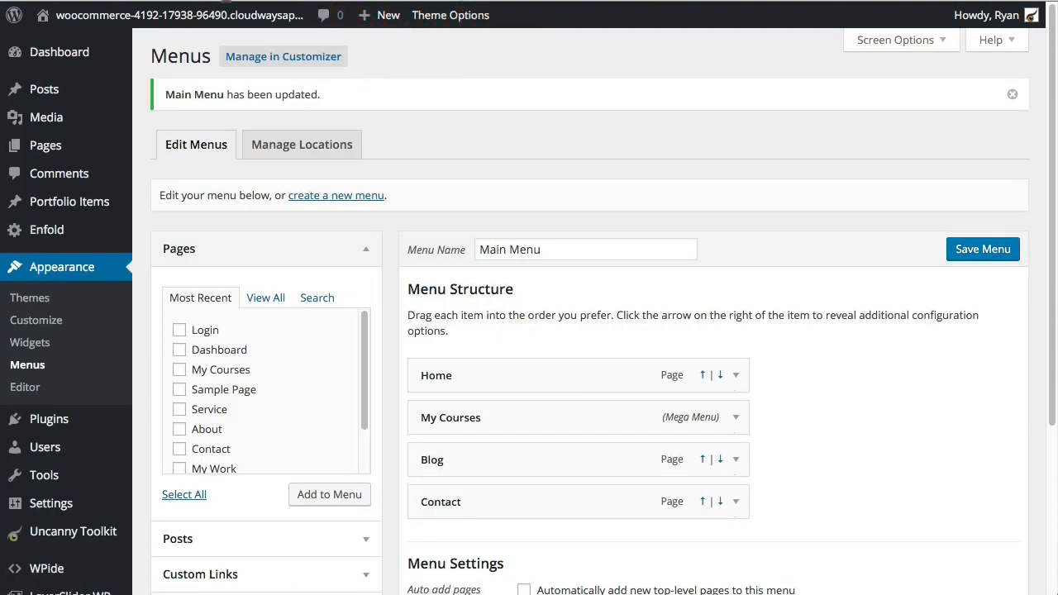
left_click(84, 1)
Step: Load the site in a new incognito window to check the logged-out menu
left_click(109, 2)
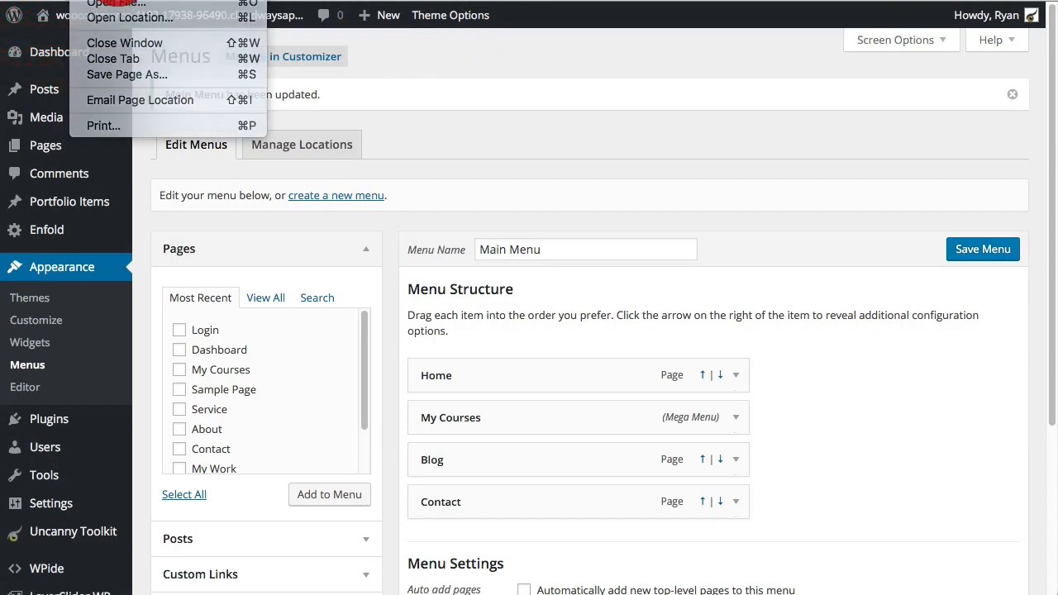
type("http://woocommerce-4192-17938-96490.cloudwaysapps.com/")
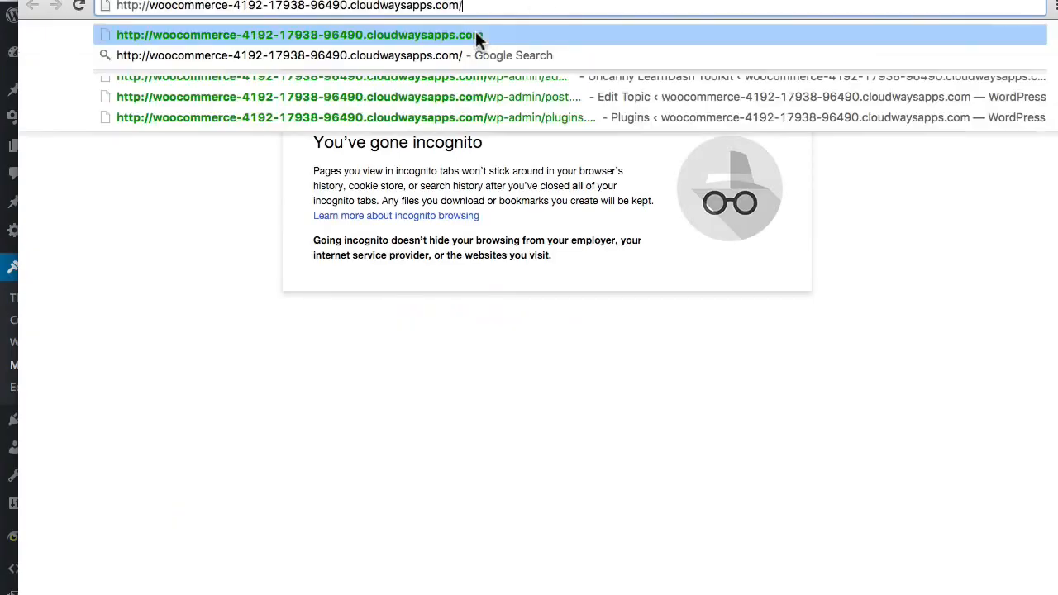
key("Return")
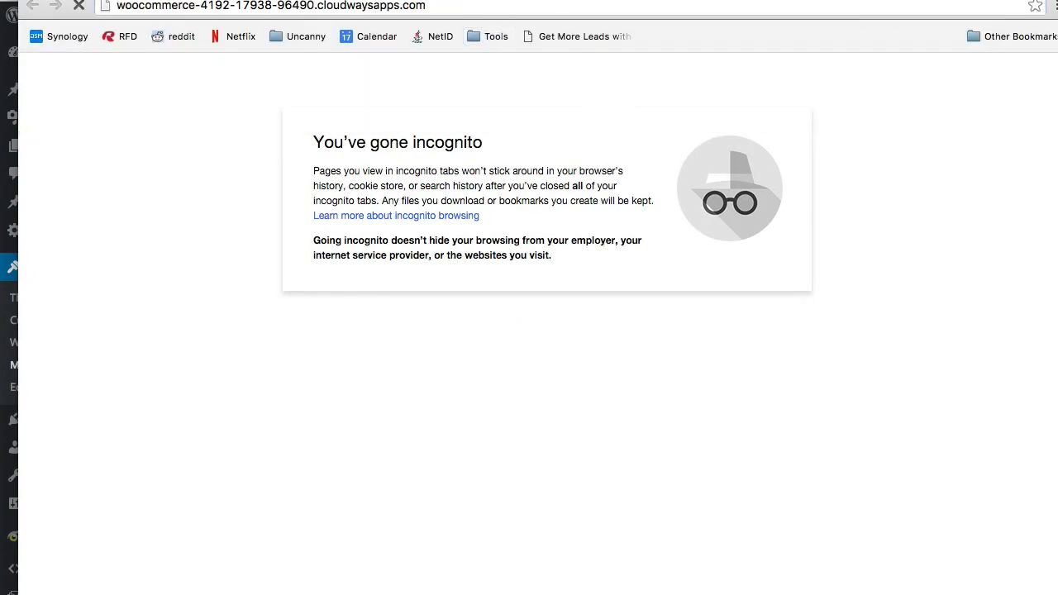
left_click_drag(1057, 594, 983, 553)
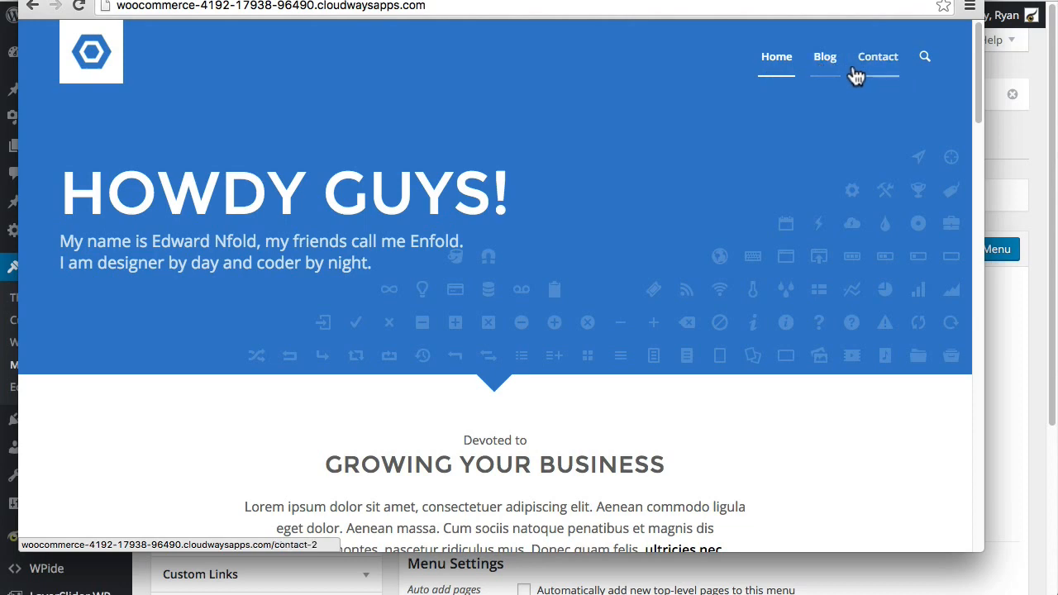
Step: Return to the admin window and visit the live site while logged in
left_click_drag(372, 2, 709, 223)
left_click(665, 66)
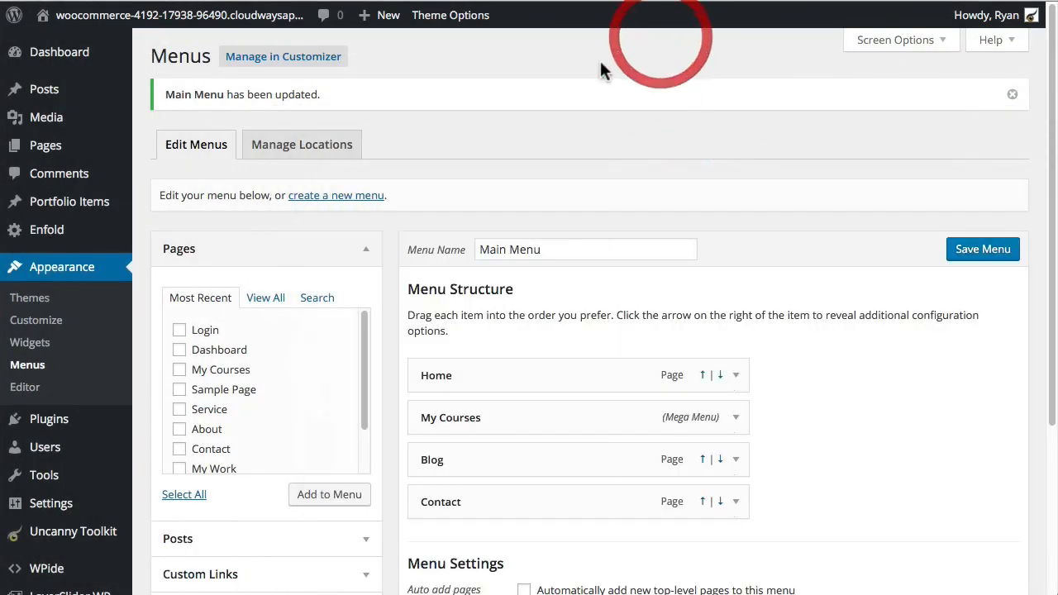
left_click(155, 25)
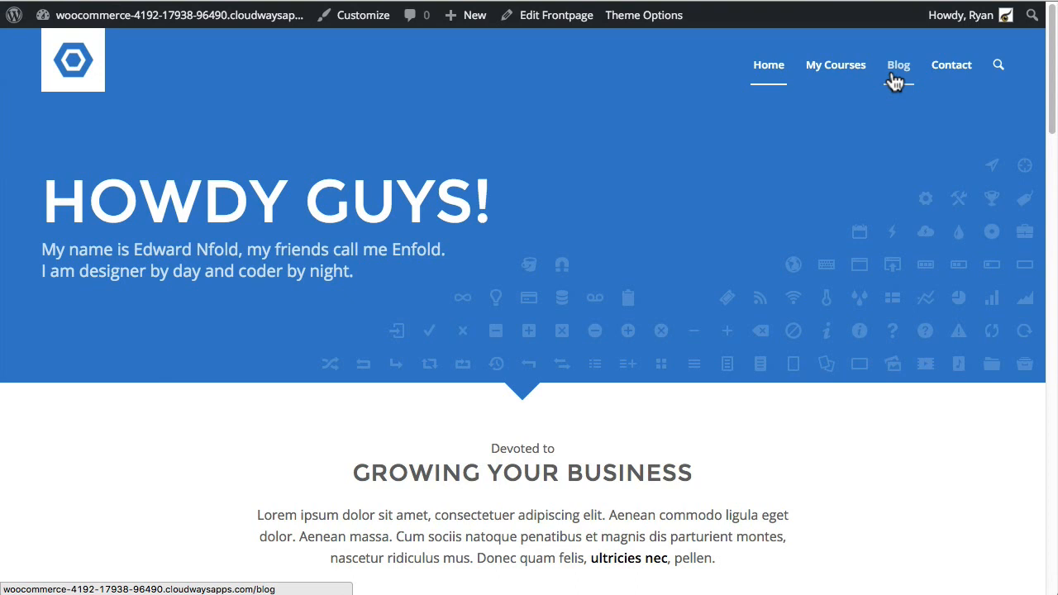
Step: Go back to the WordPress dashboard and open the Uncanny Toolkit modules page
left_click(210, 18)
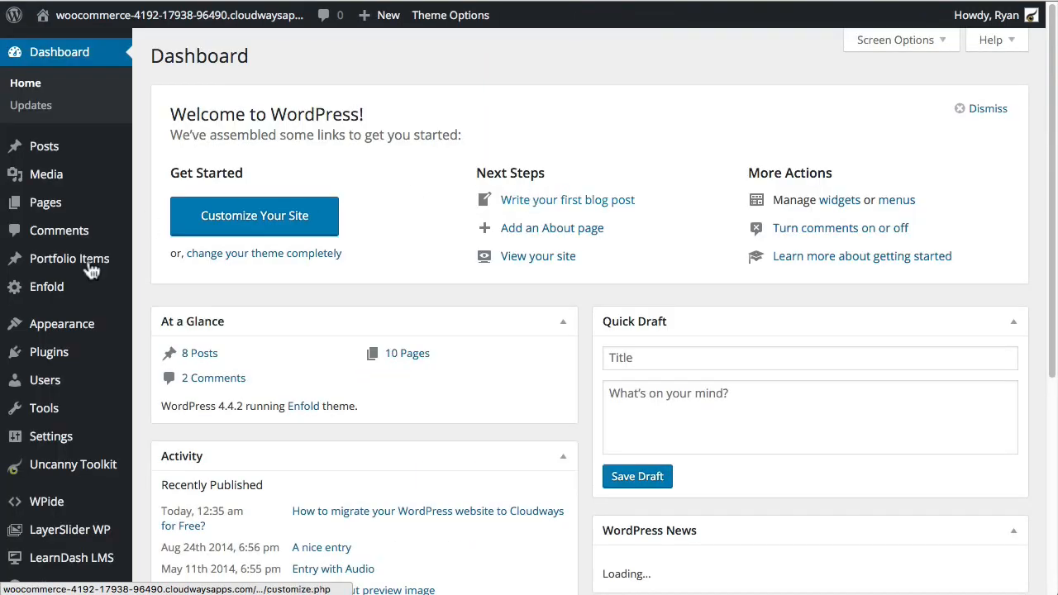
scroll(70, 331, "down", 3)
mouse_move(77, 357)
scroll(77, 357, "down", 1)
left_click(66, 456)
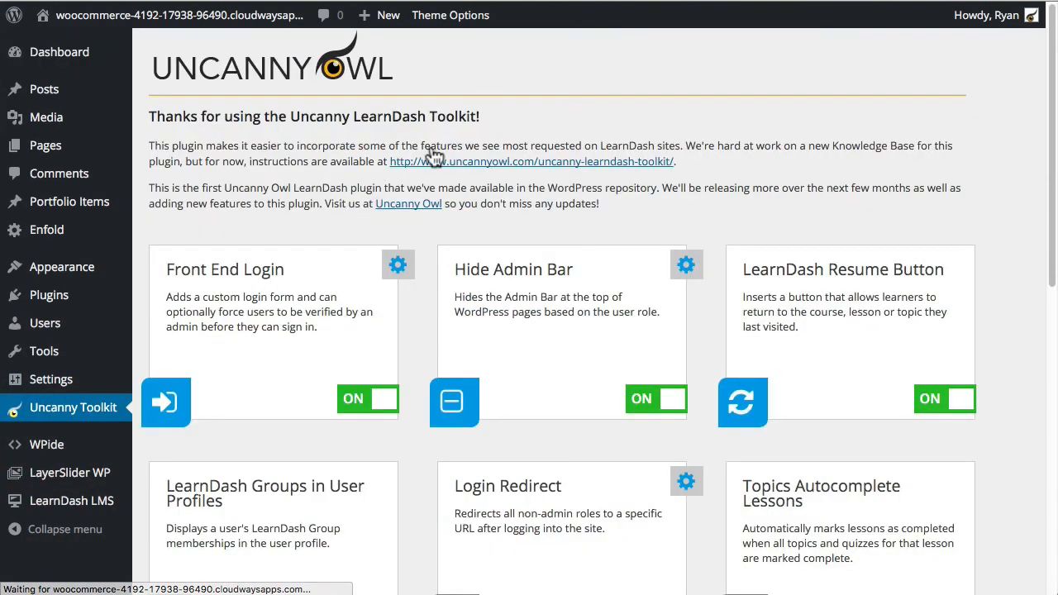
scroll(923, 215, "down", 5)
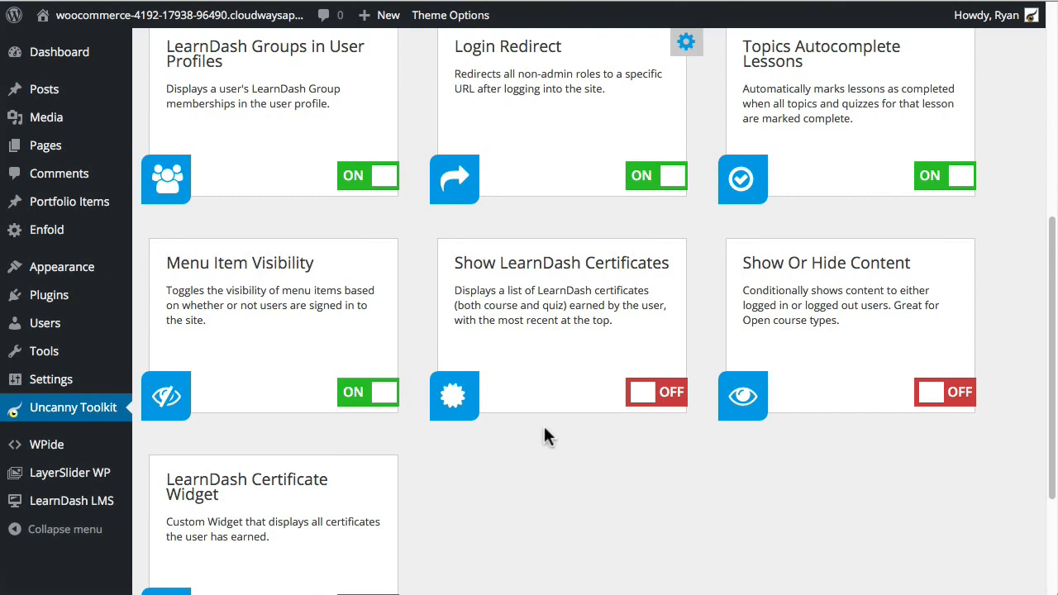
Step: Toggle Show LearnDash Certificates to ON and save the changes
left_click(566, 438)
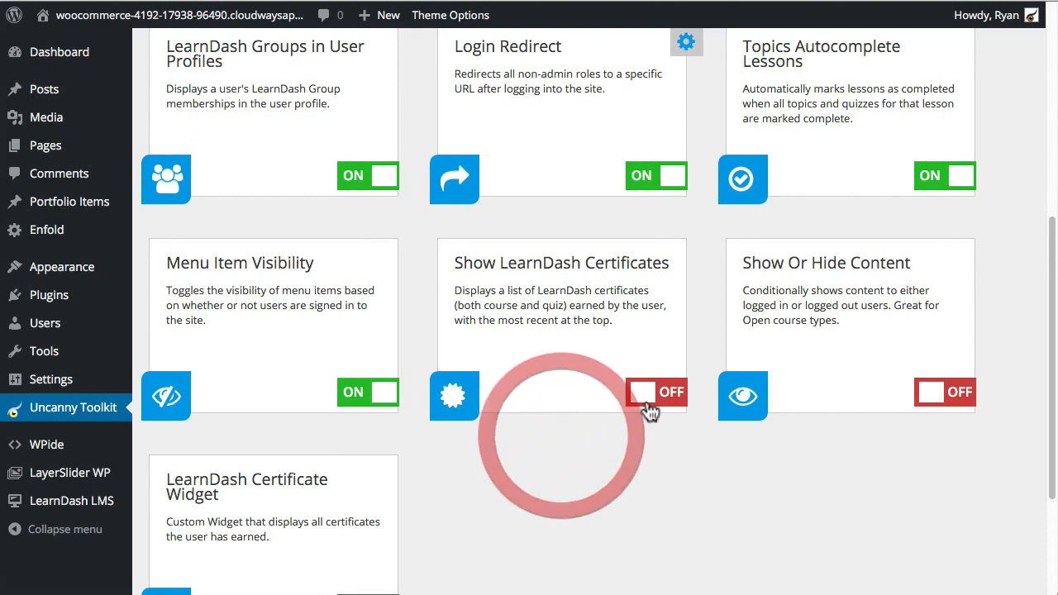
left_click(664, 395)
scroll(540, 472, "down", 1)
scroll(540, 474, "down", 2)
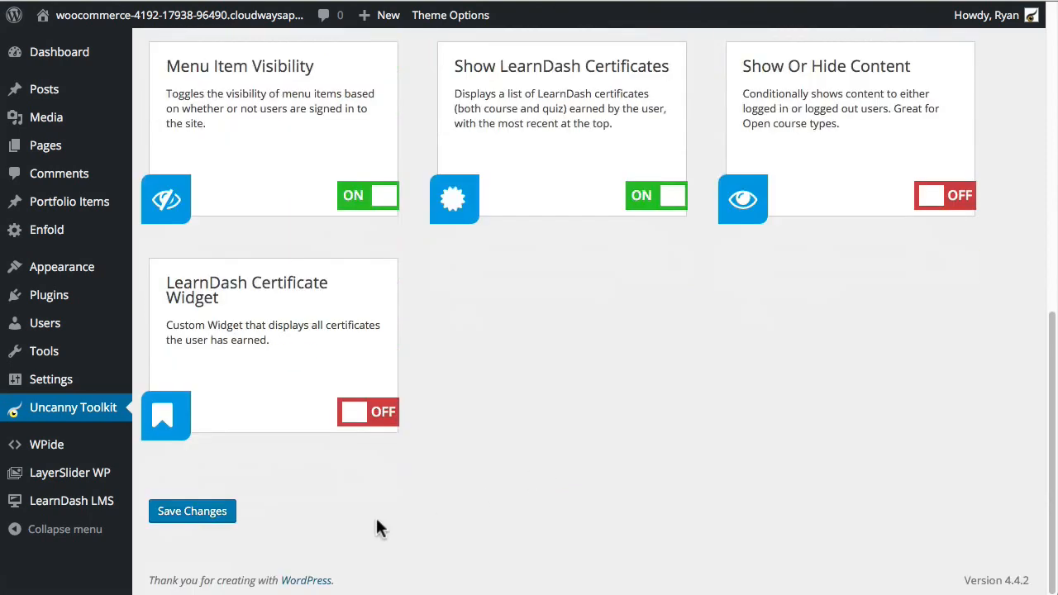
left_click(175, 516)
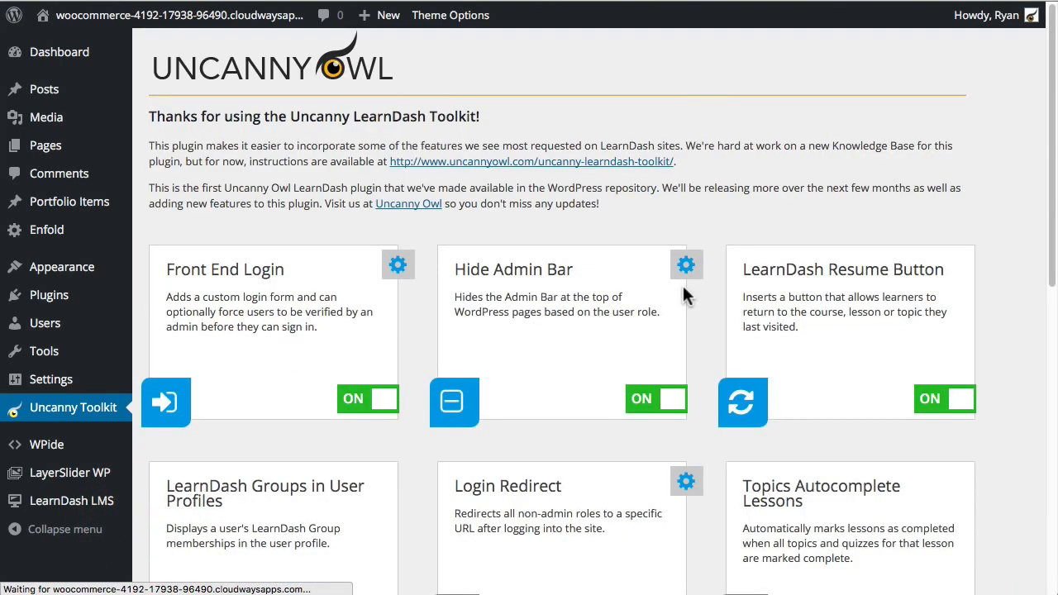
scroll(574, 304, "down", 3)
scroll(573, 305, "down", 2)
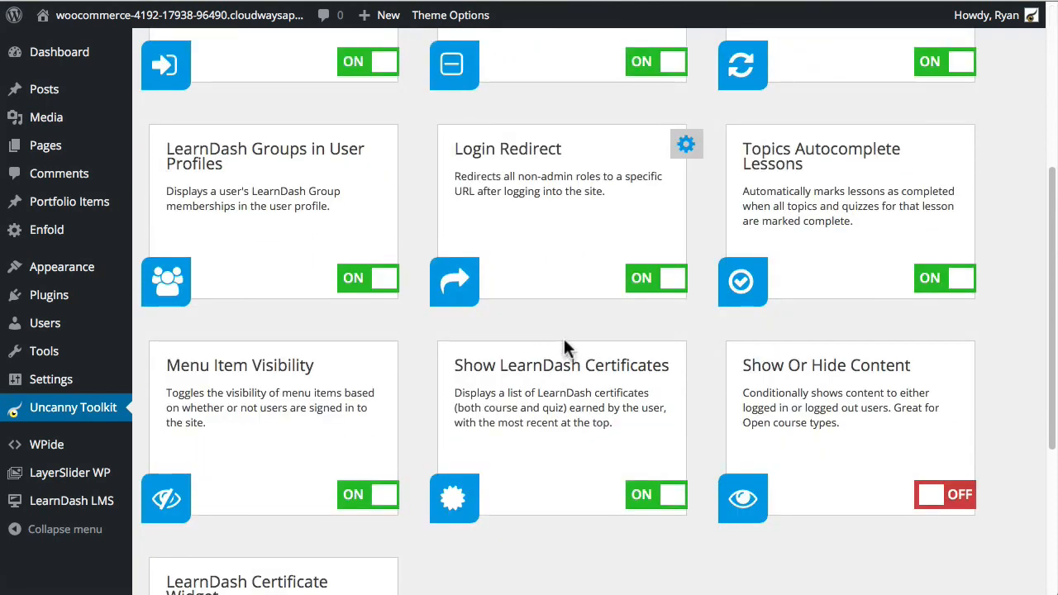
scroll(564, 347, "down", 1)
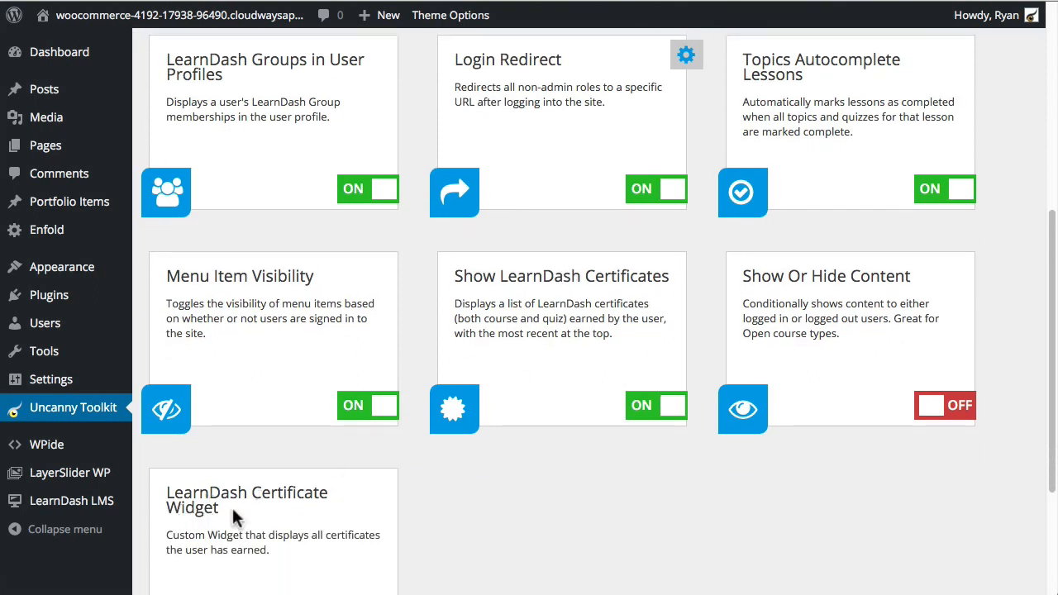
scroll(521, 445, "up", 1)
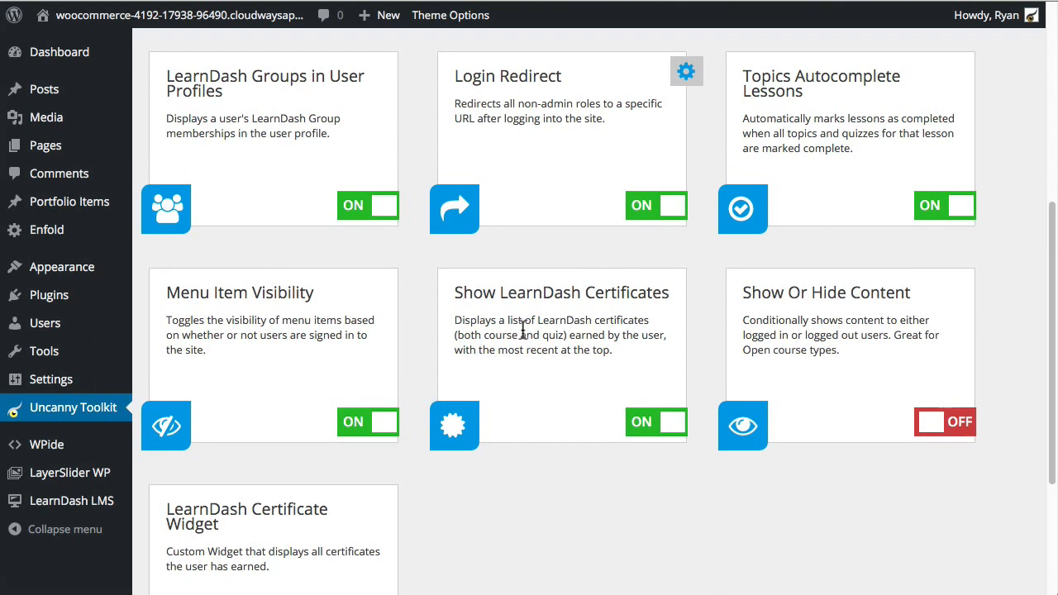
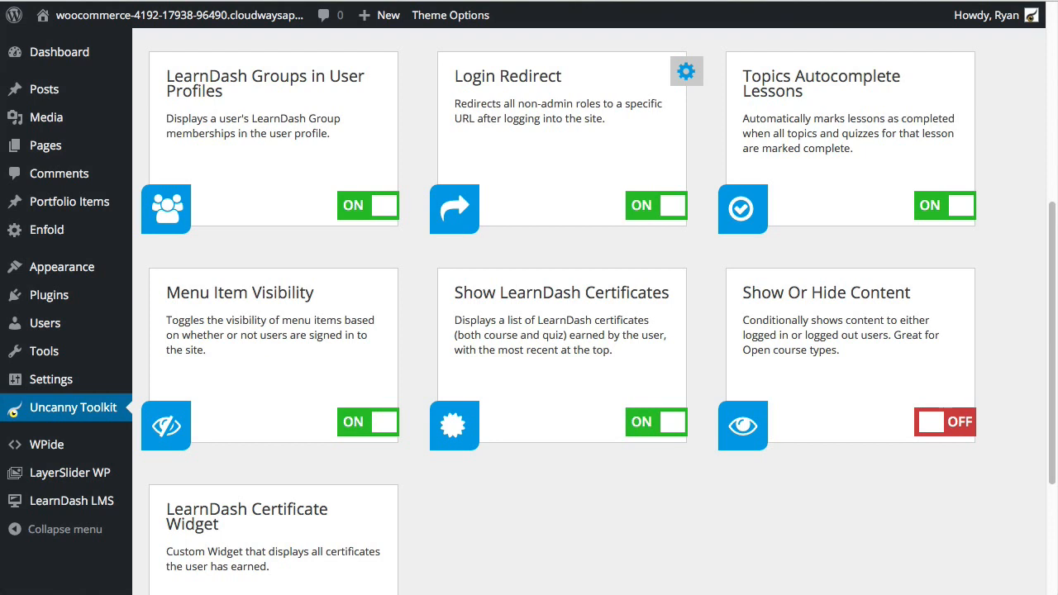
Step: Go to the All Pages list from the admin sidebar
scroll(435, 368, "up", 1)
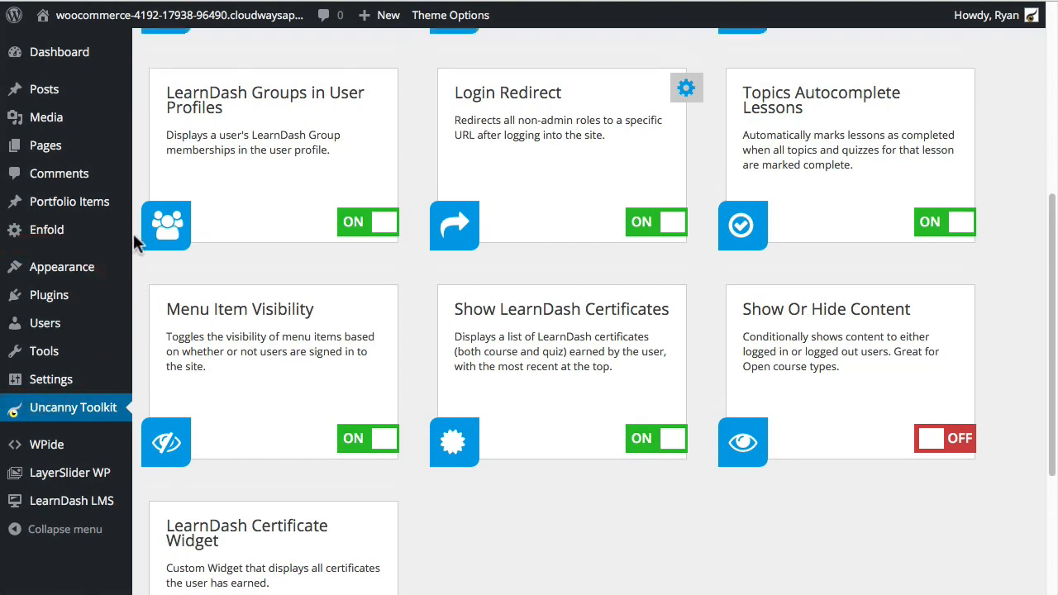
left_click(49, 144)
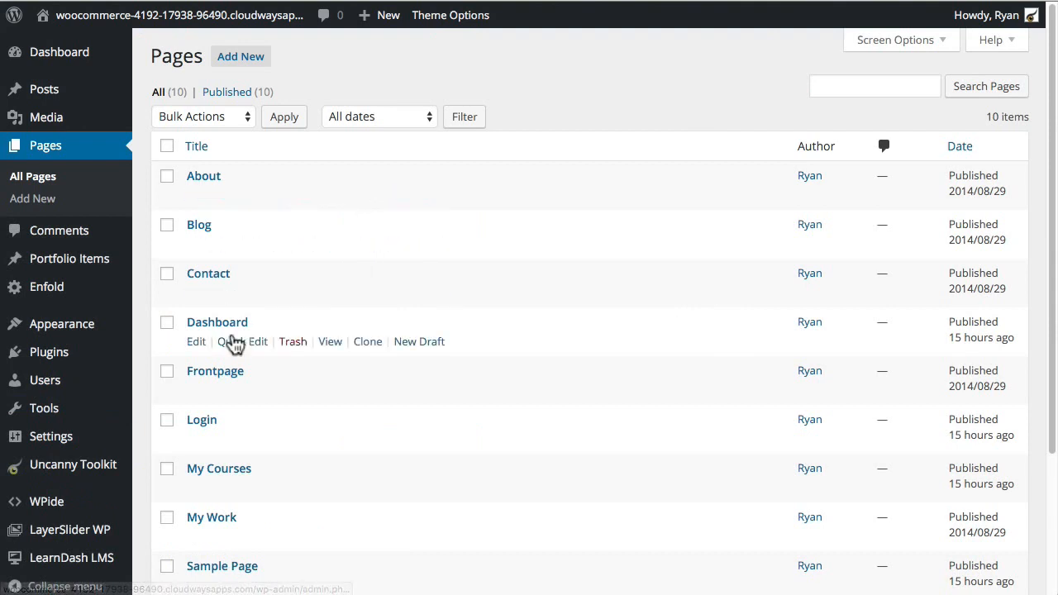
Step: In the Dashboard page's text block, insert [uo-learndash-certificates] on a new line after the resume shortcode
left_click(195, 344)
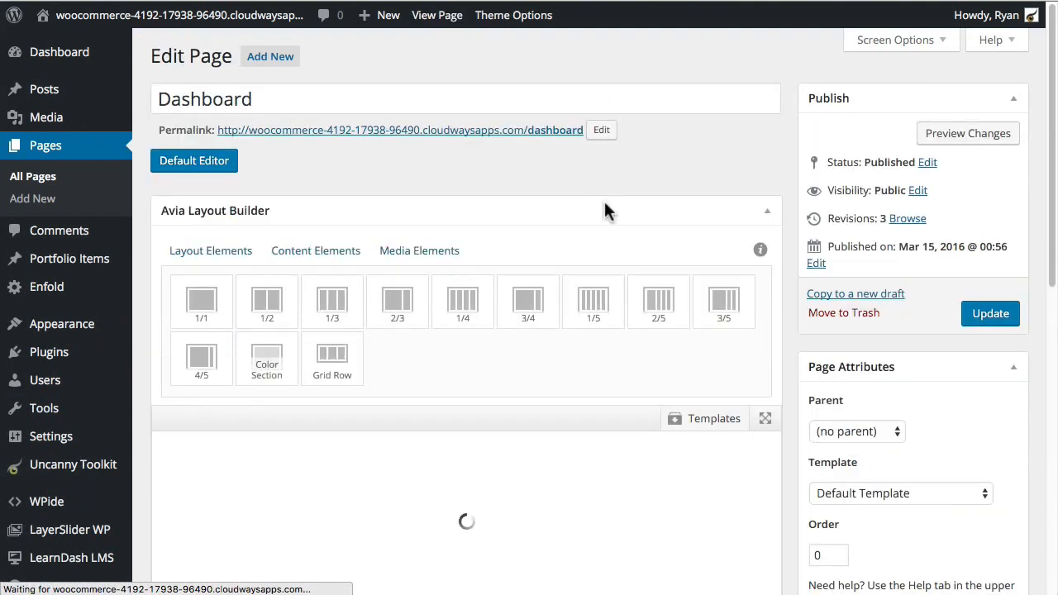
scroll(629, 273, "down", 2)
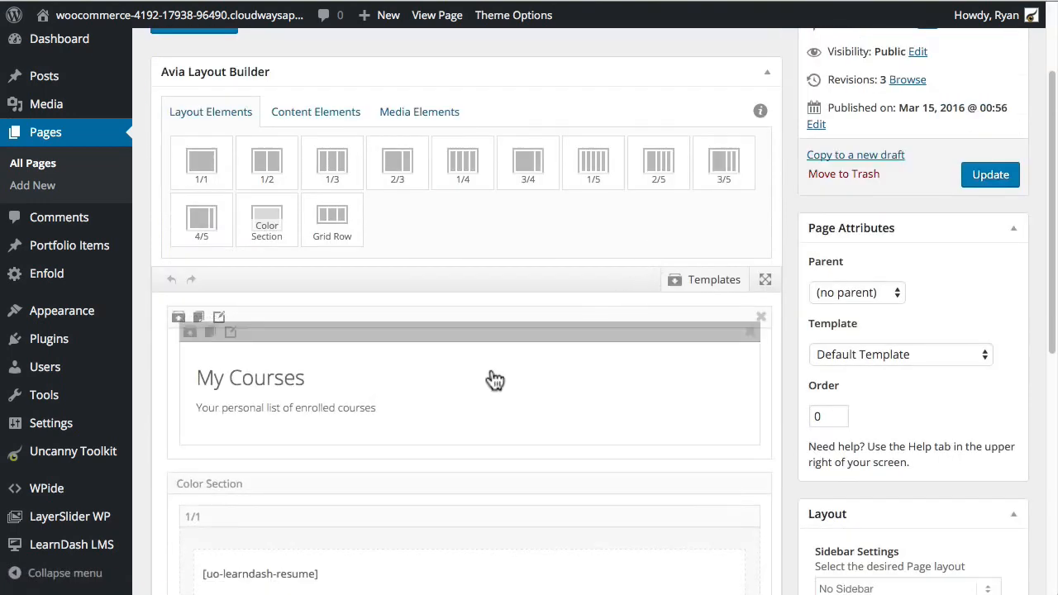
scroll(488, 314, "down", 5)
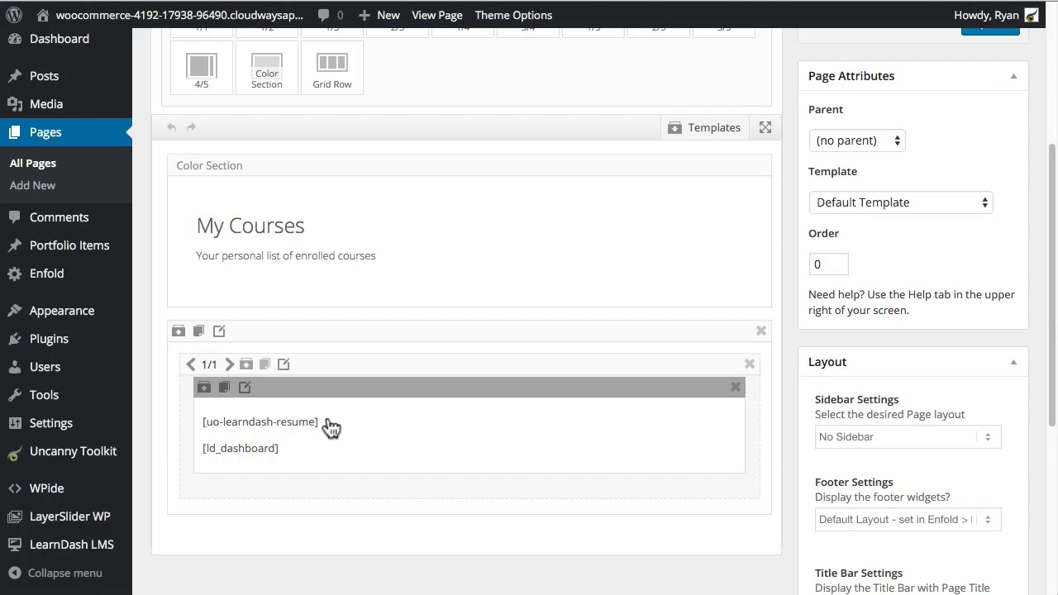
left_click(391, 422)
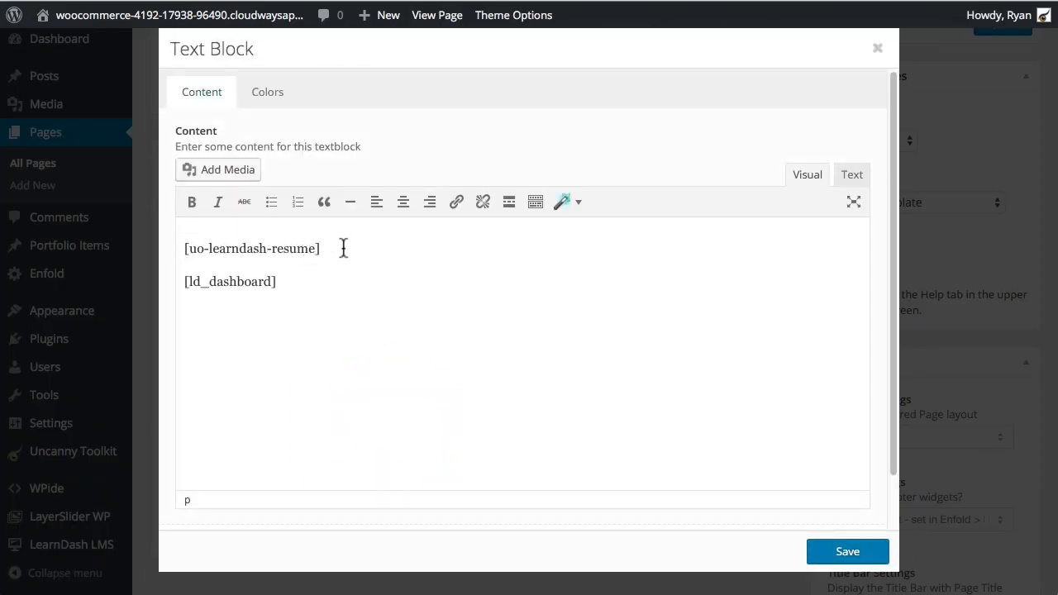
left_click(343, 248)
key("Return")
key("Return")
key("Return")
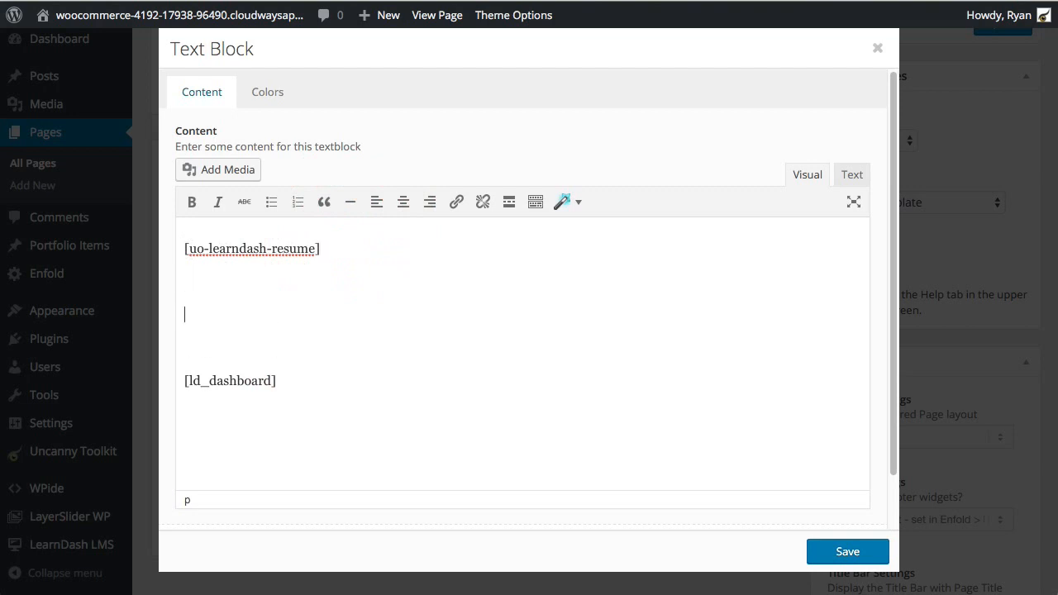
type("[uo-learndash-certificates")
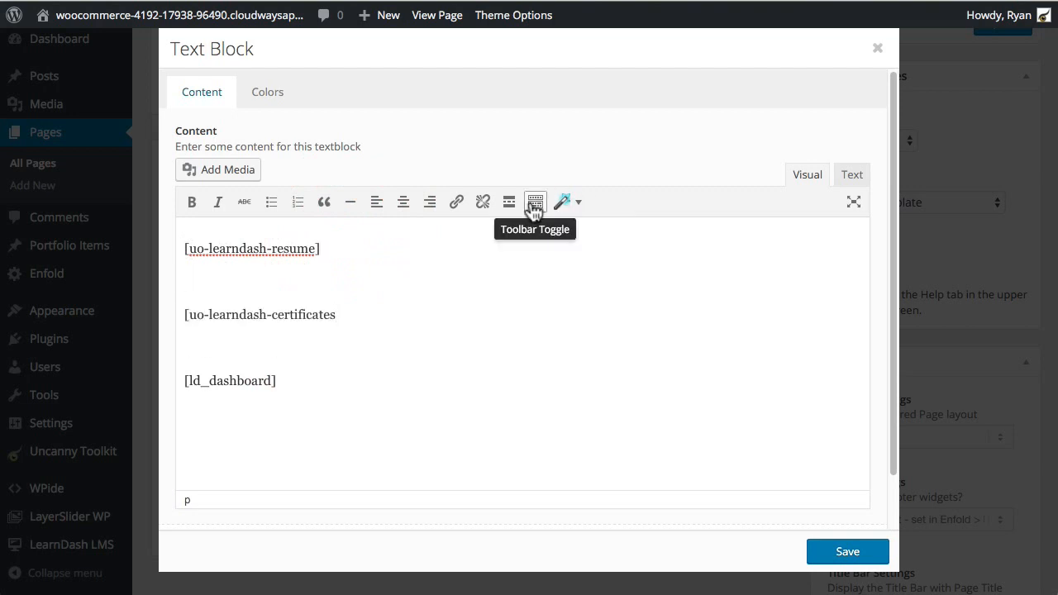
type("]")
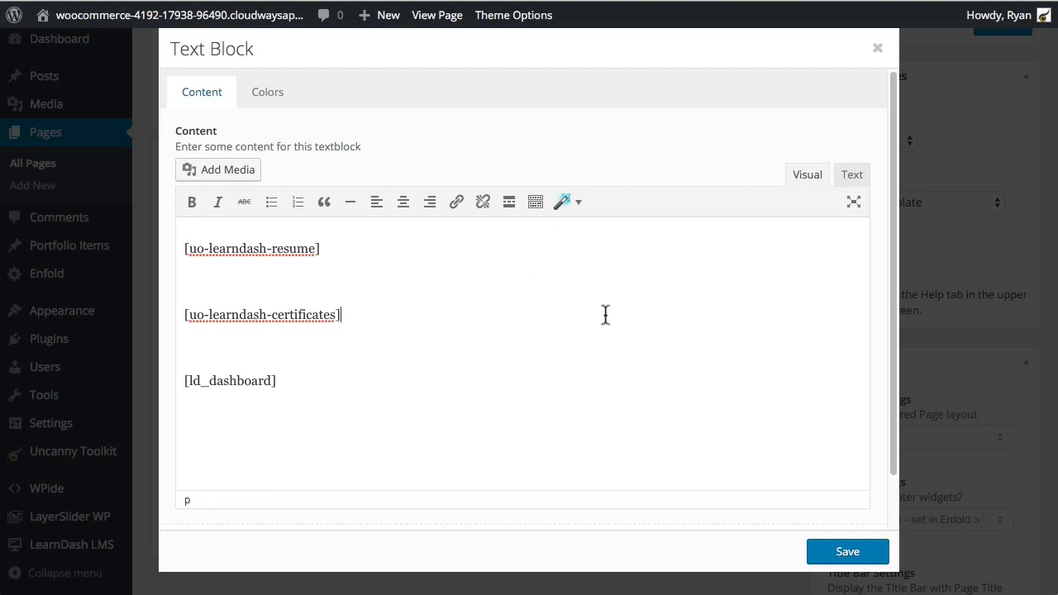
Step: Save the text block, update the Dashboard page, and view it on the live site
left_click(845, 552)
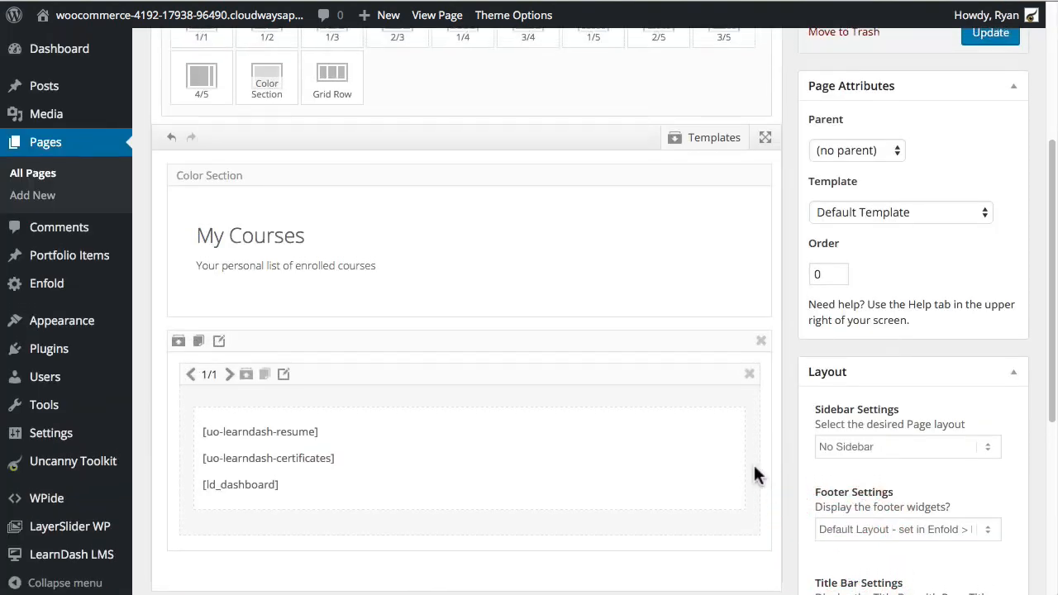
scroll(754, 465, "up", 2)
left_click(989, 205)
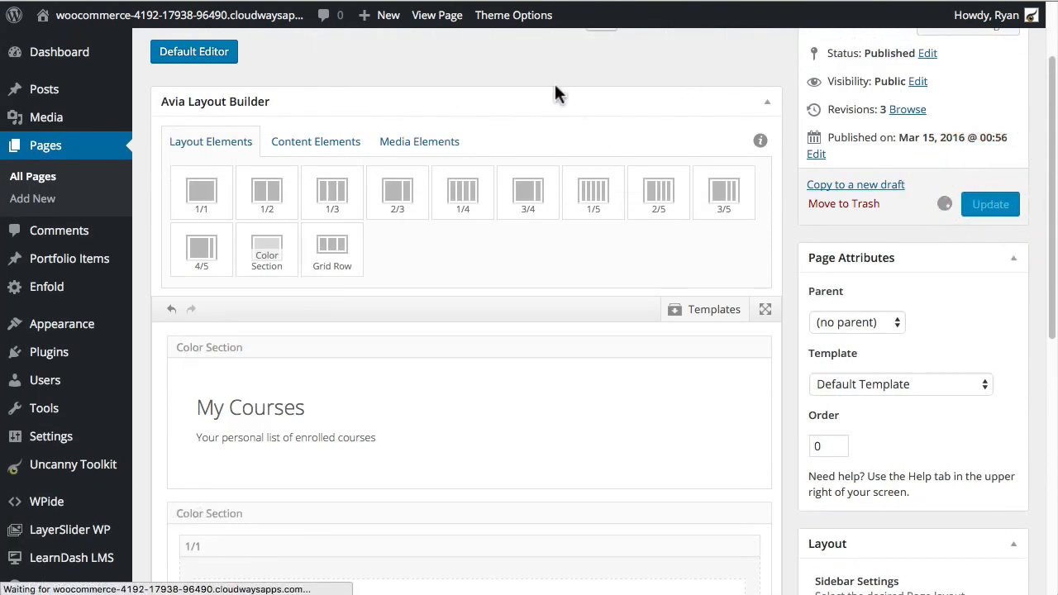
scroll(555, 85, "up", 2)
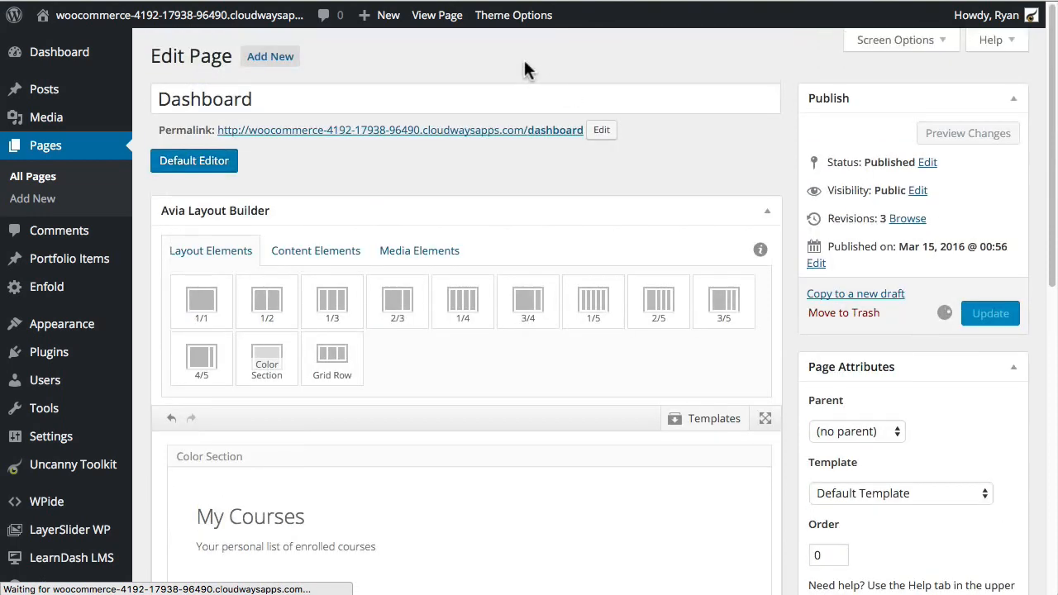
scroll(569, 265, "down", 2)
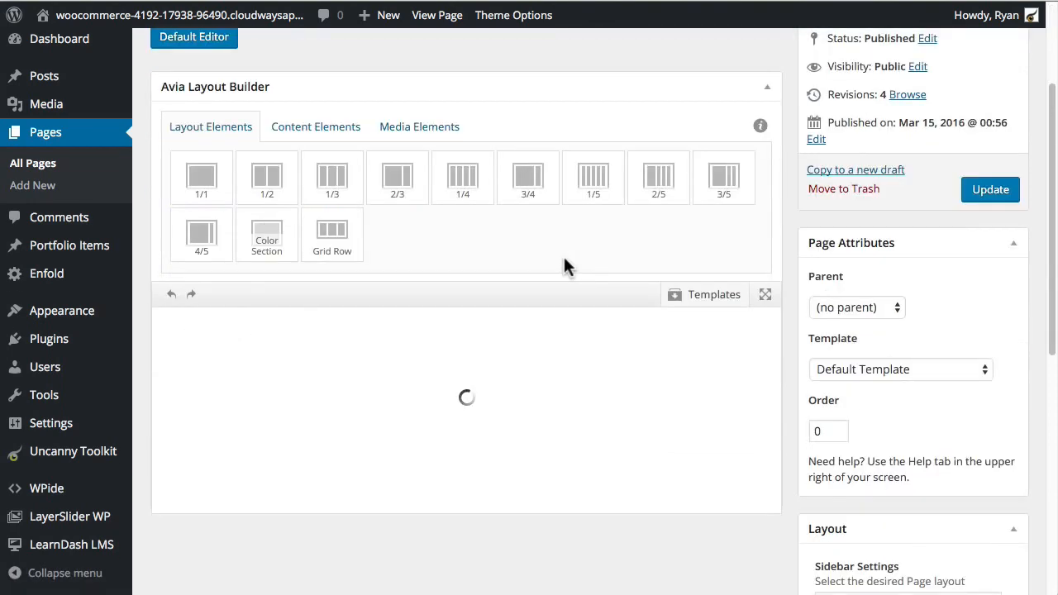
scroll(529, 285, "down", 1)
scroll(253, 472, "down", 1)
scroll(480, 358, "up", 3)
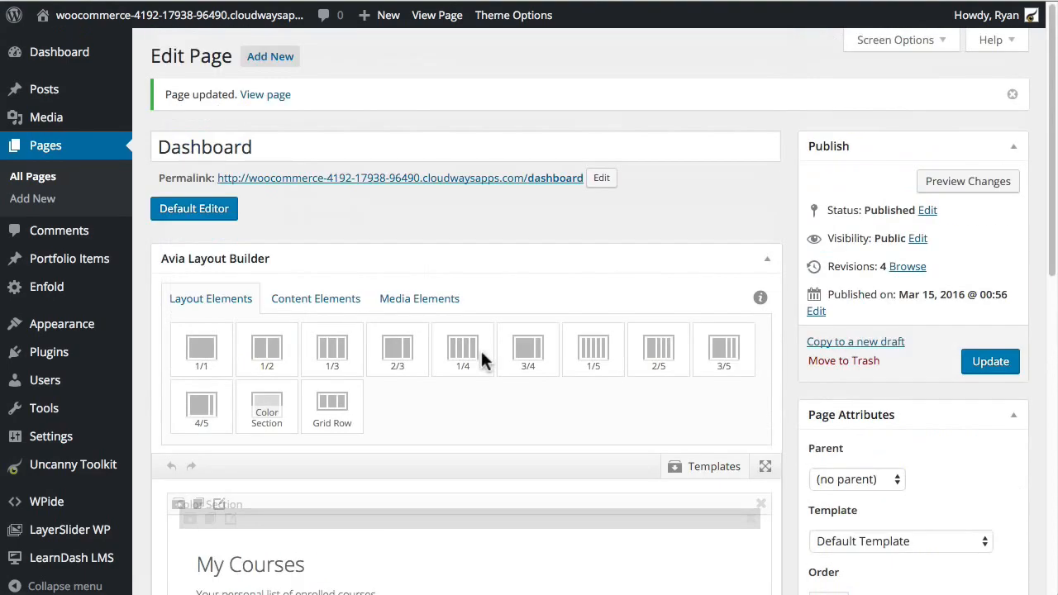
left_click(479, 183)
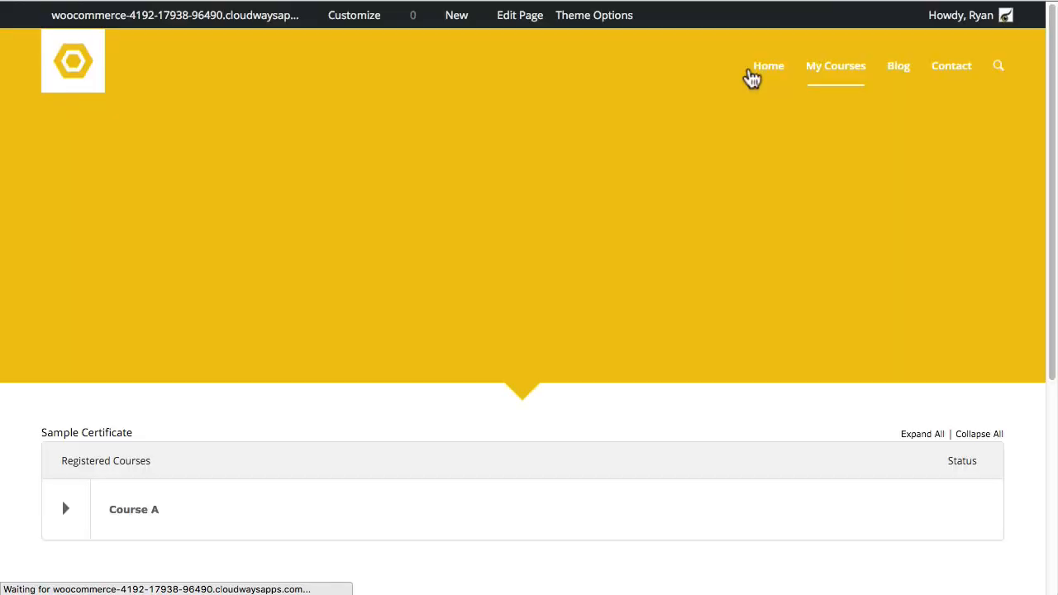
Step: Expand Course A on the live page to see its progress and lessons
scroll(152, 415, "down", 1)
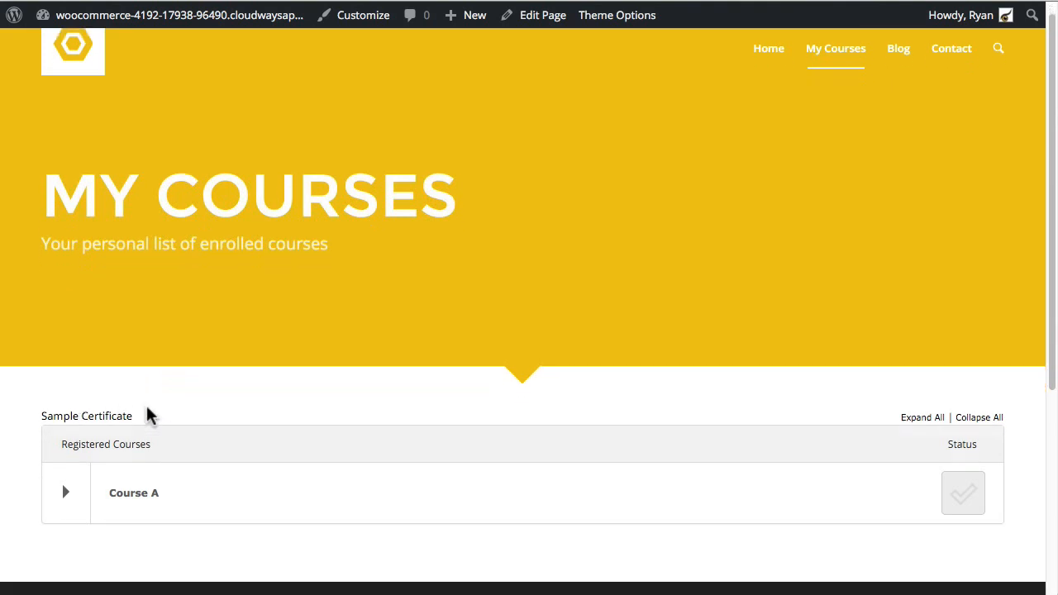
scroll(151, 416, "up", 1)
scroll(158, 408, "down", 3)
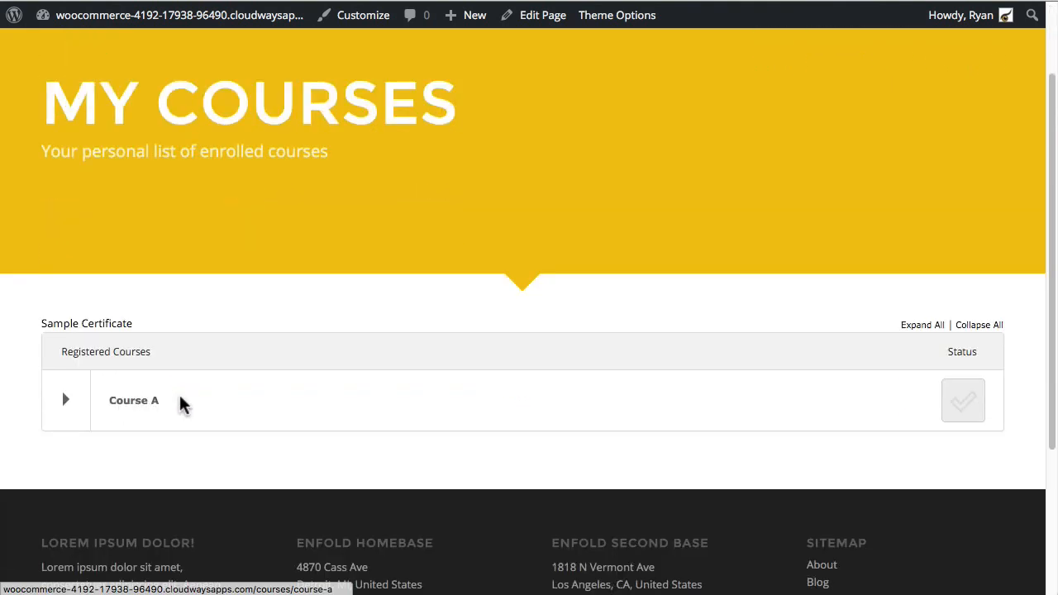
scroll(182, 402, "up", 3)
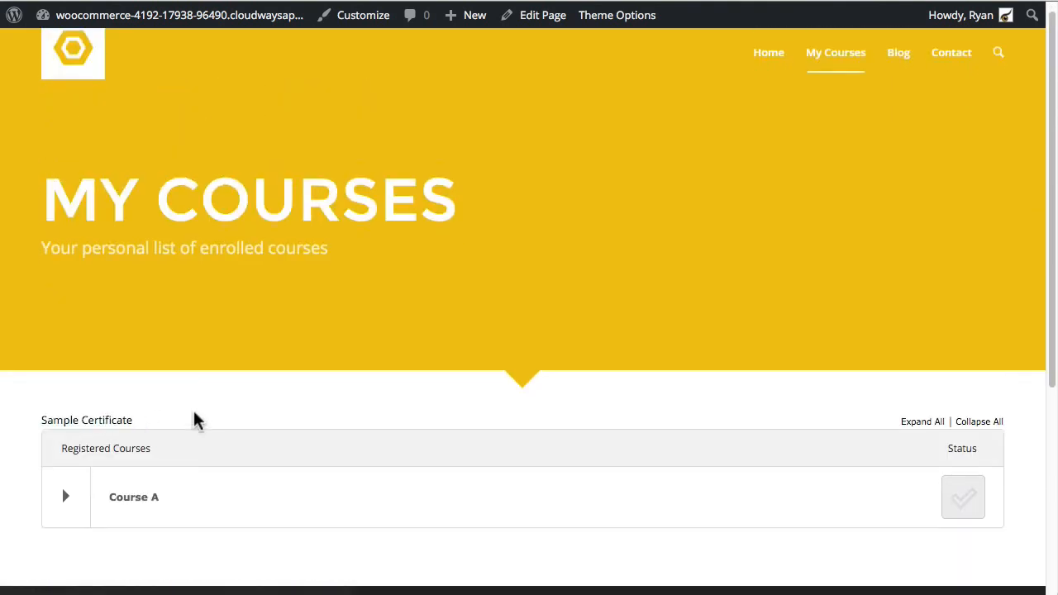
scroll(193, 418, "down", 1)
left_click(65, 484)
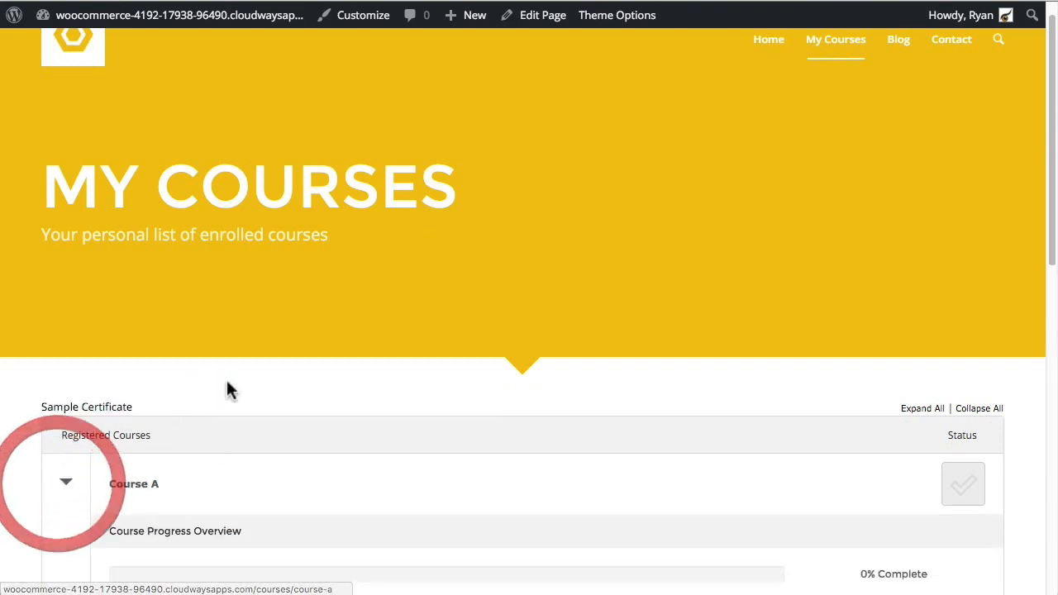
scroll(229, 389, "down", 3)
scroll(230, 494, "down", 3)
Step: Visit Lesson A, go back to Course A, then return to My Courses
left_click(186, 464)
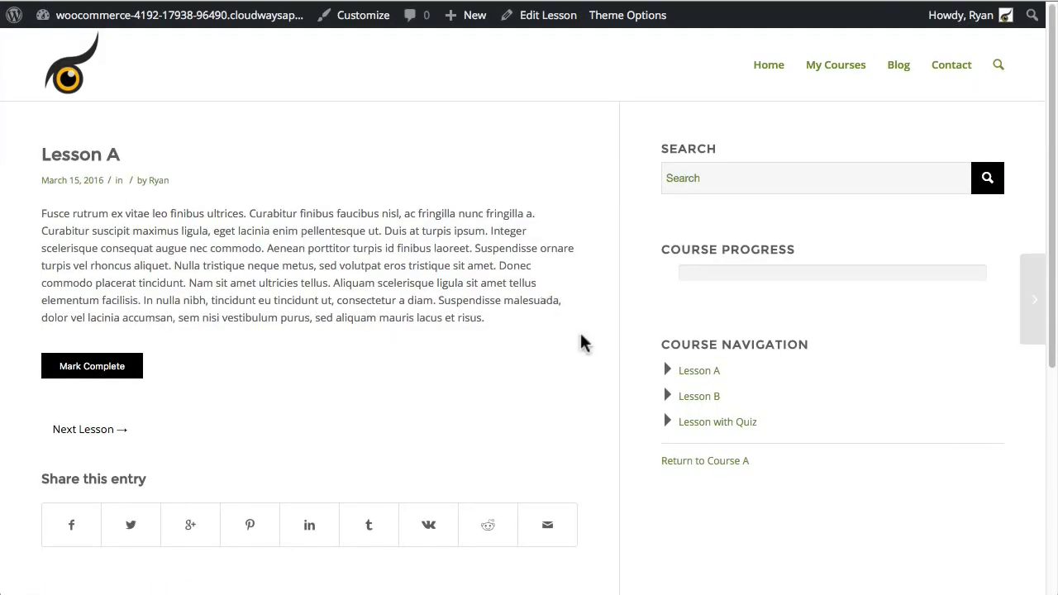
left_click(730, 463)
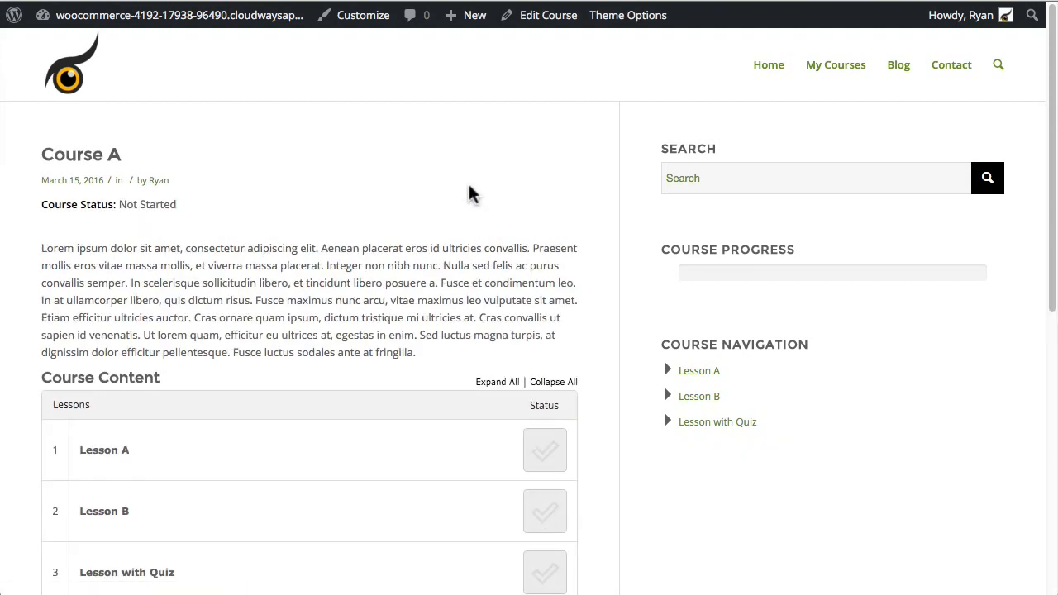
left_click(837, 69)
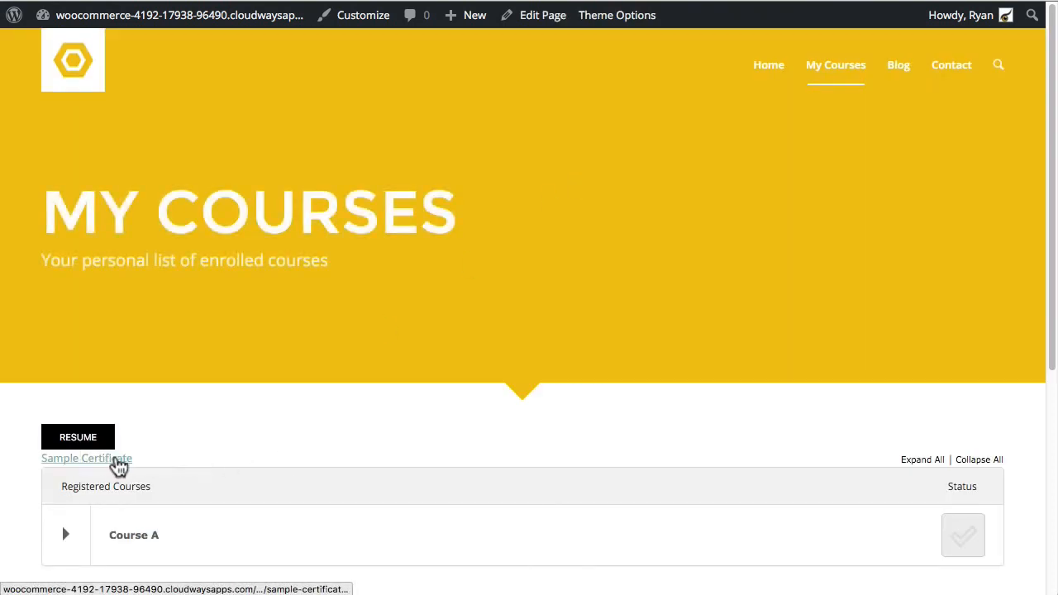
scroll(237, 427, "down", 1)
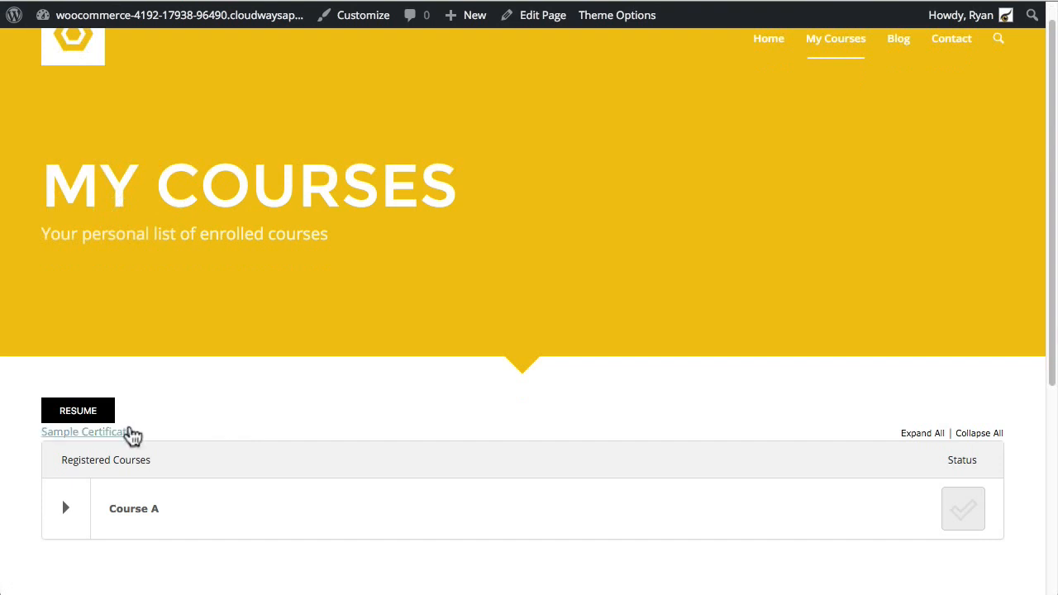
scroll(110, 425, "down", 1)
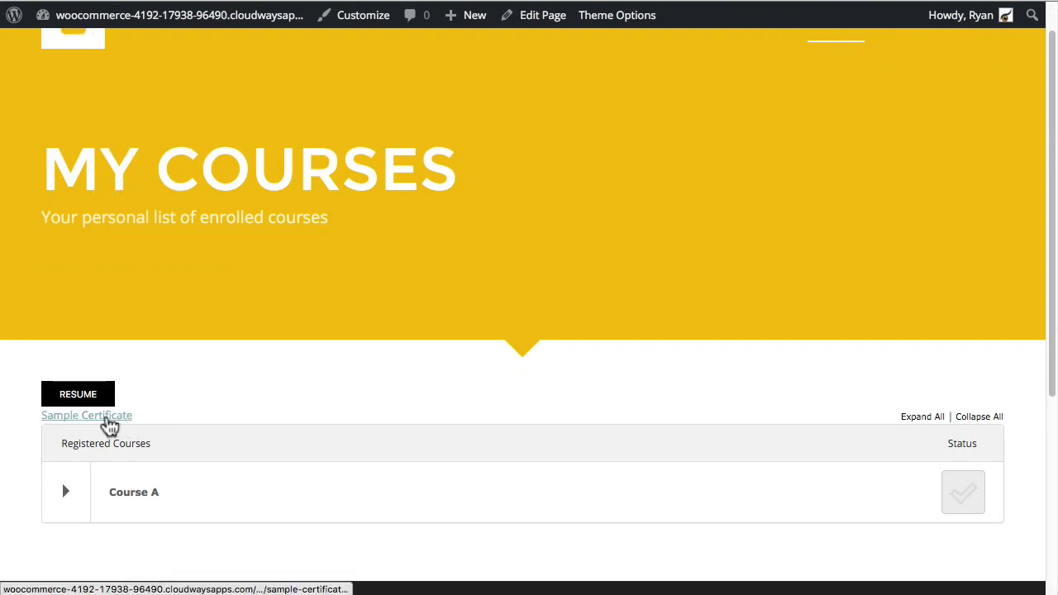
Step: Try the Sample Certificate link, dismiss the server error, and go back to My Courses
left_click(110, 425)
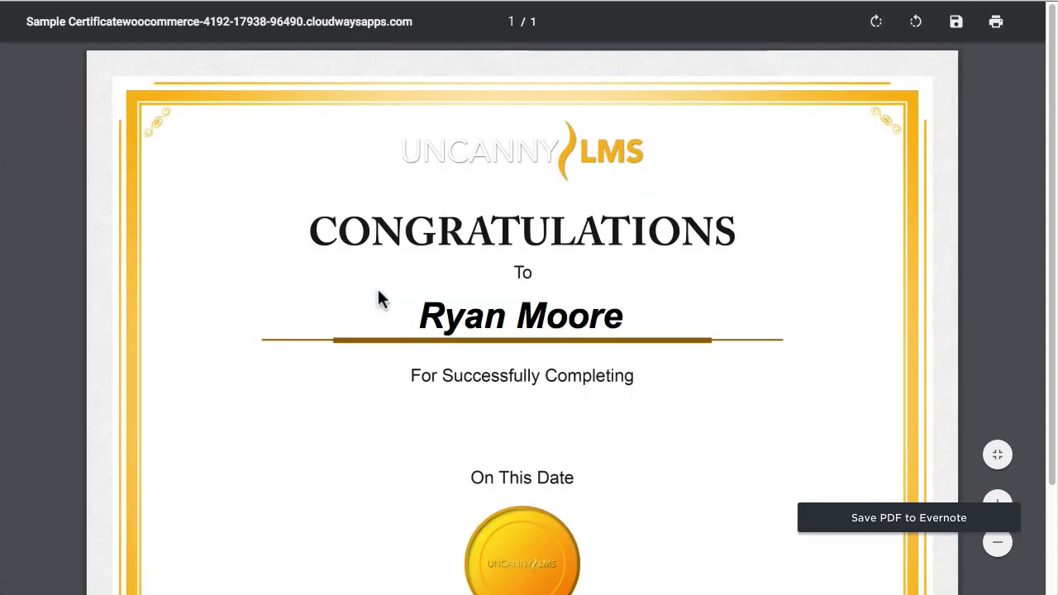
scroll(465, 252, "down", 2)
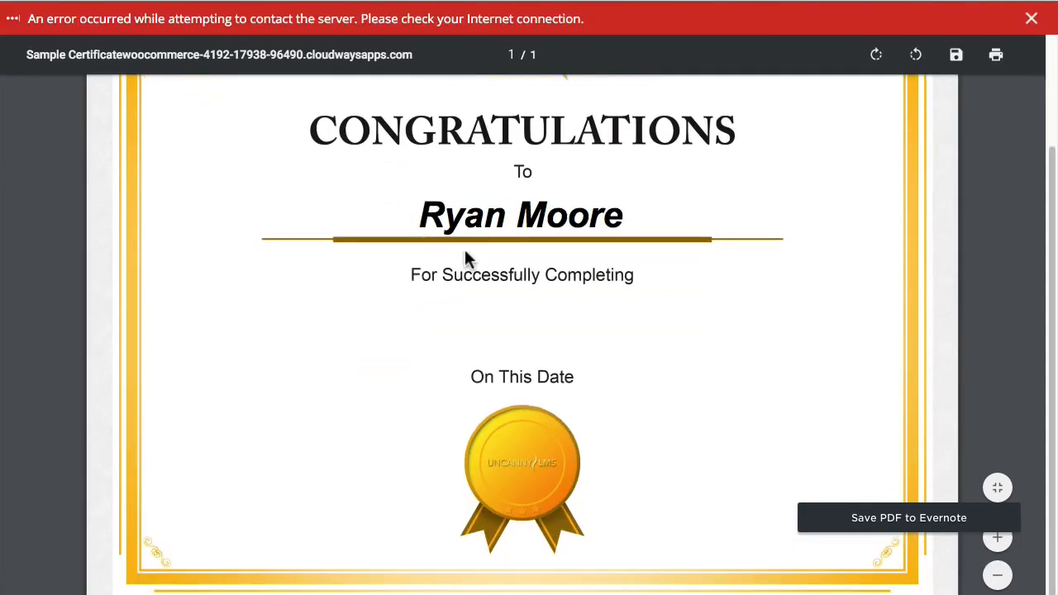
left_click(1032, 17)
left_click(21, 2)
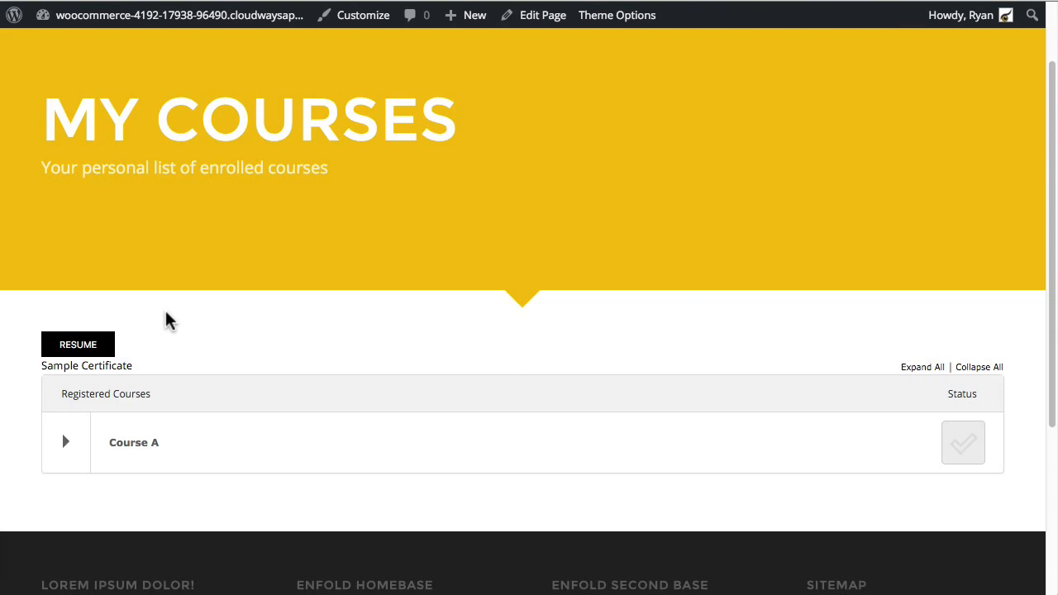
Step: Expand Course A to review lesson progress, view the Sample Certificate PDF, then return
left_click(64, 439)
scroll(214, 433, "down", 2)
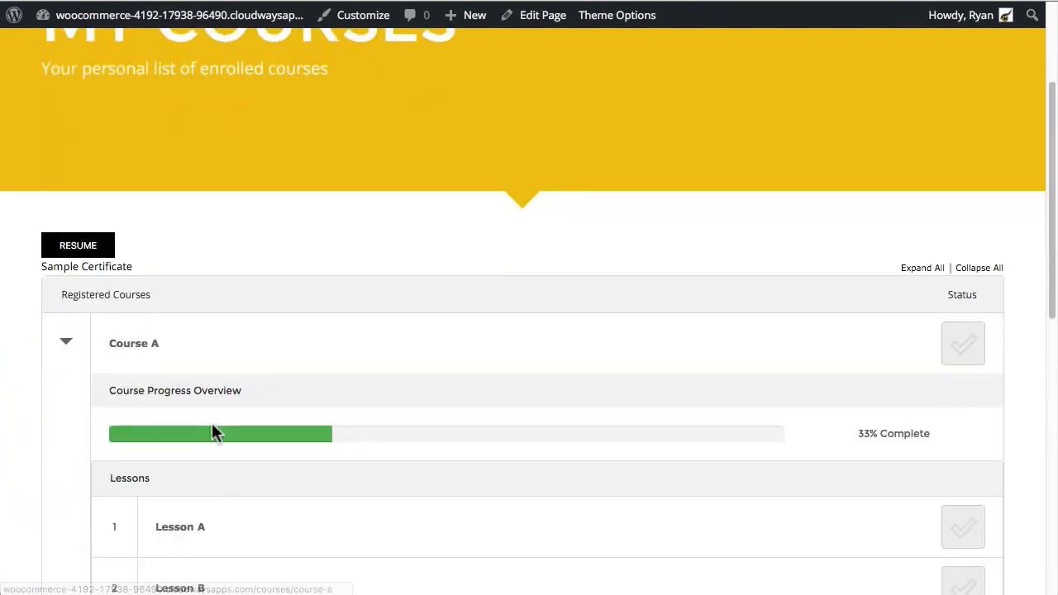
scroll(217, 471, "down", 5)
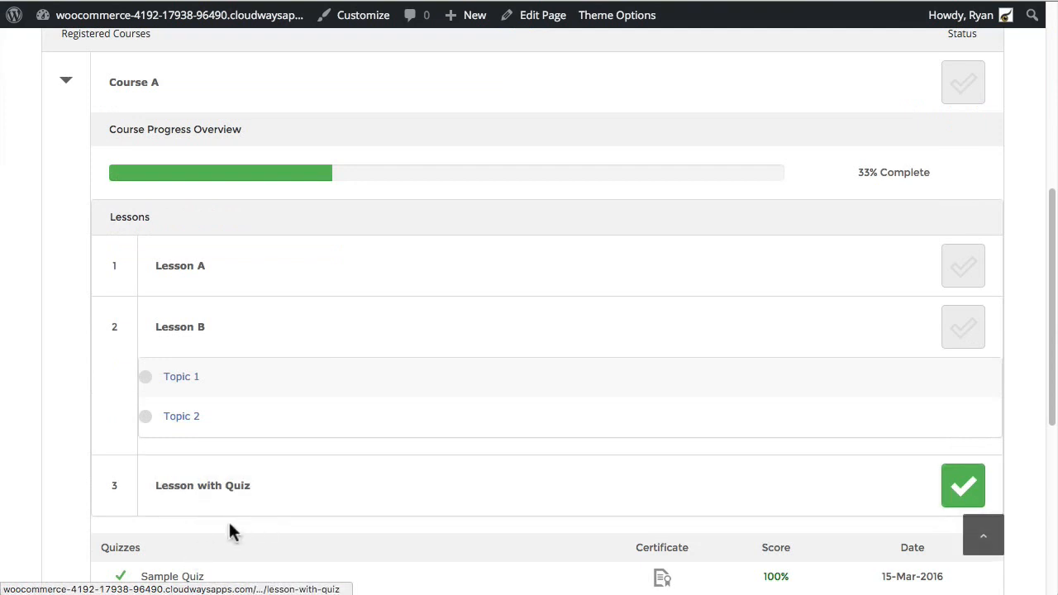
scroll(230, 529, "down", 2)
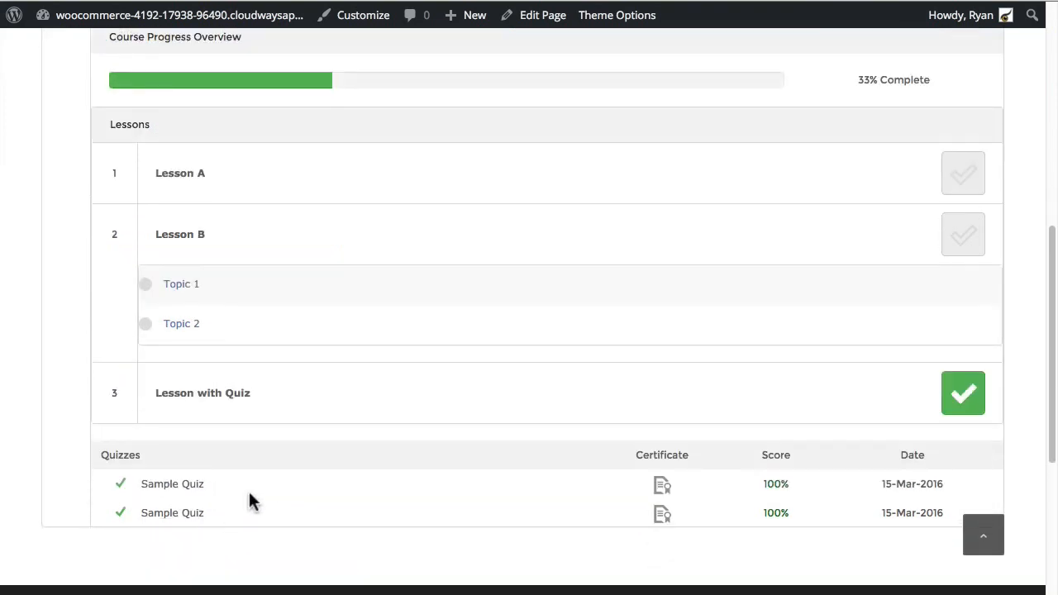
scroll(324, 515, "up", 10)
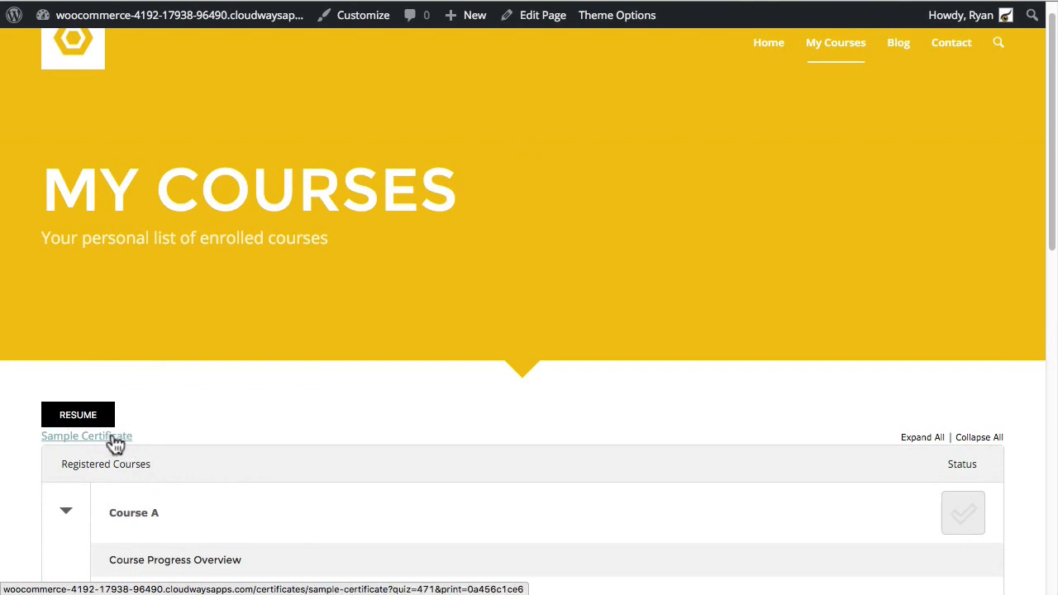
left_click(120, 438)
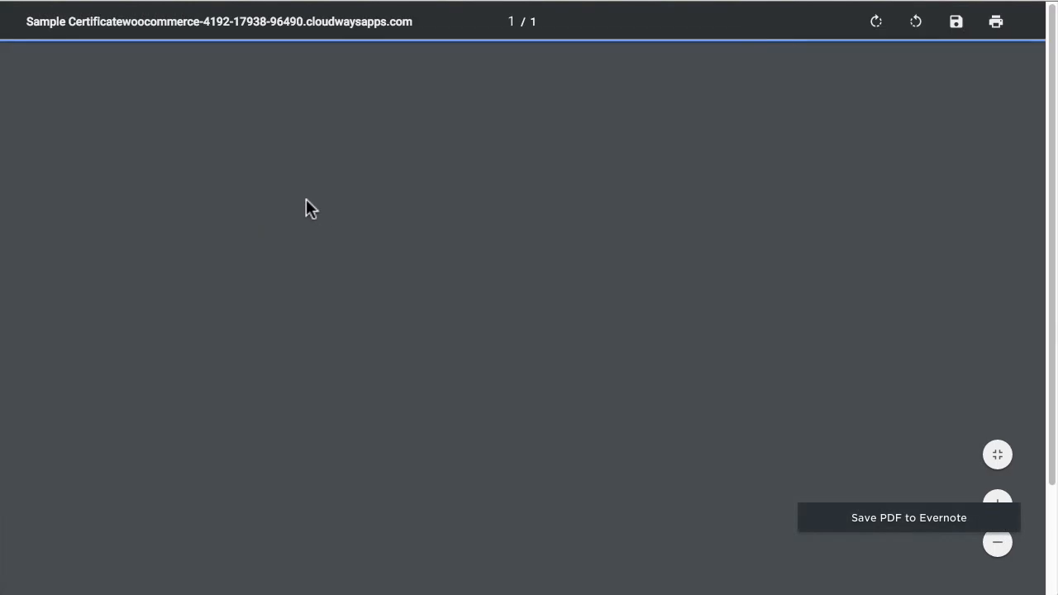
scroll(217, 314, "down", 2)
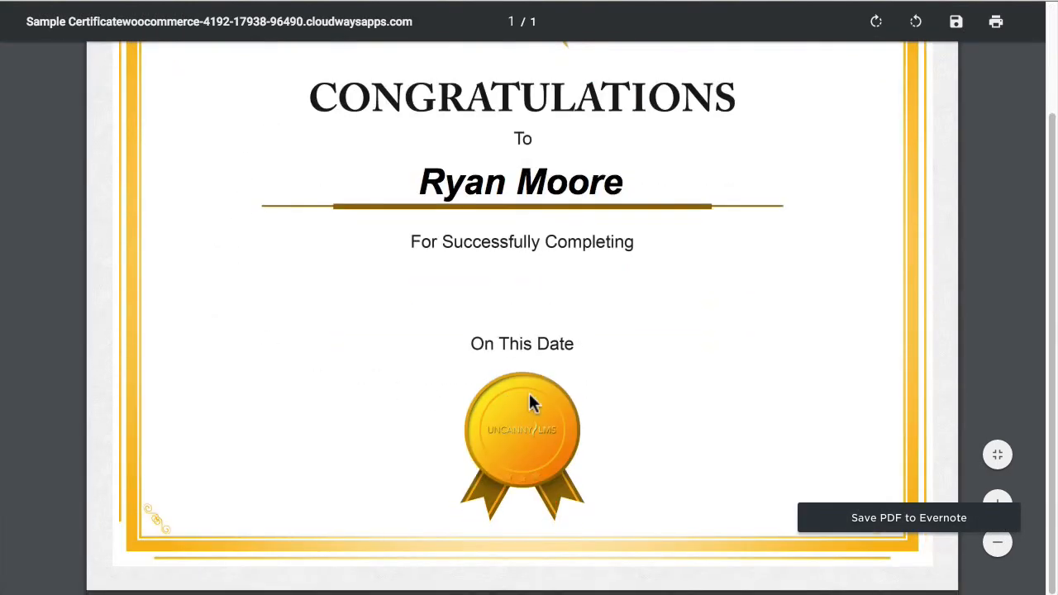
scroll(530, 402, "up", 2)
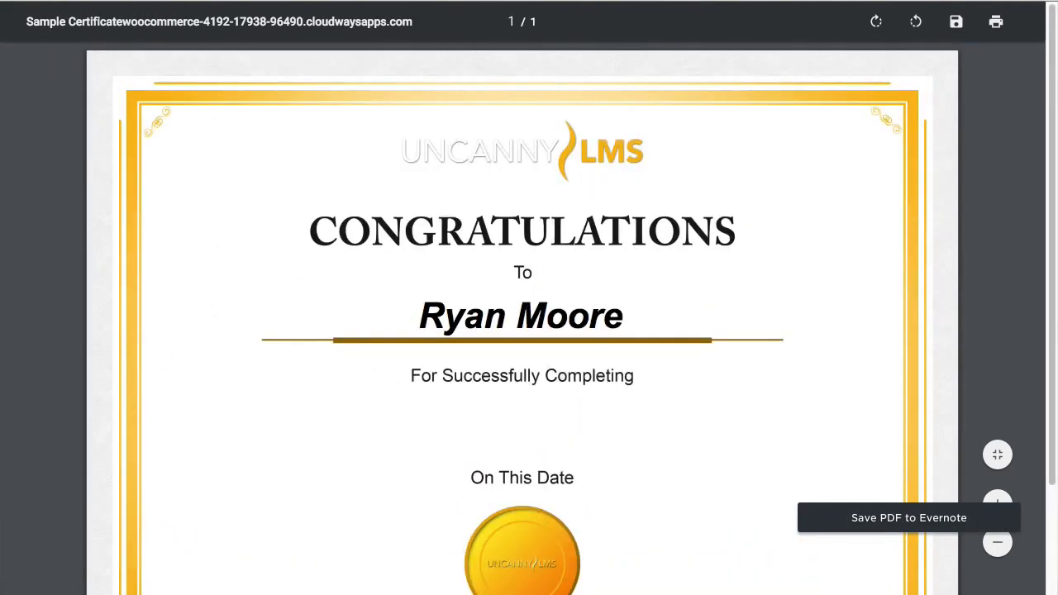
left_click(19, 1)
Step: Scroll to the top of My Courses and go to the admin Dashboard via the site-name menu
scroll(306, 390, "down", 2)
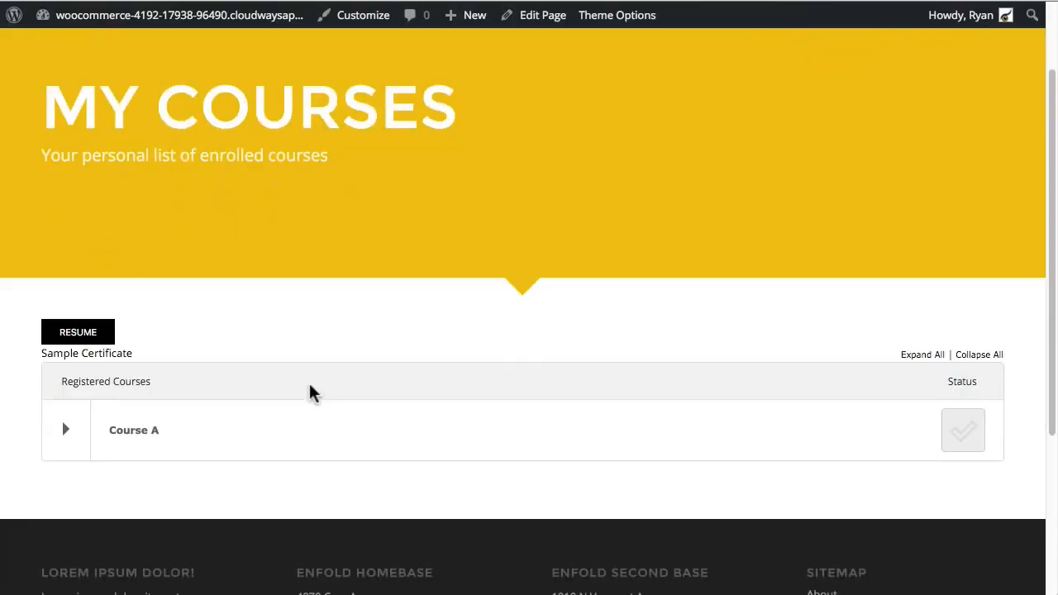
scroll(119, 417, "up", 1)
scroll(170, 329, "up", 1)
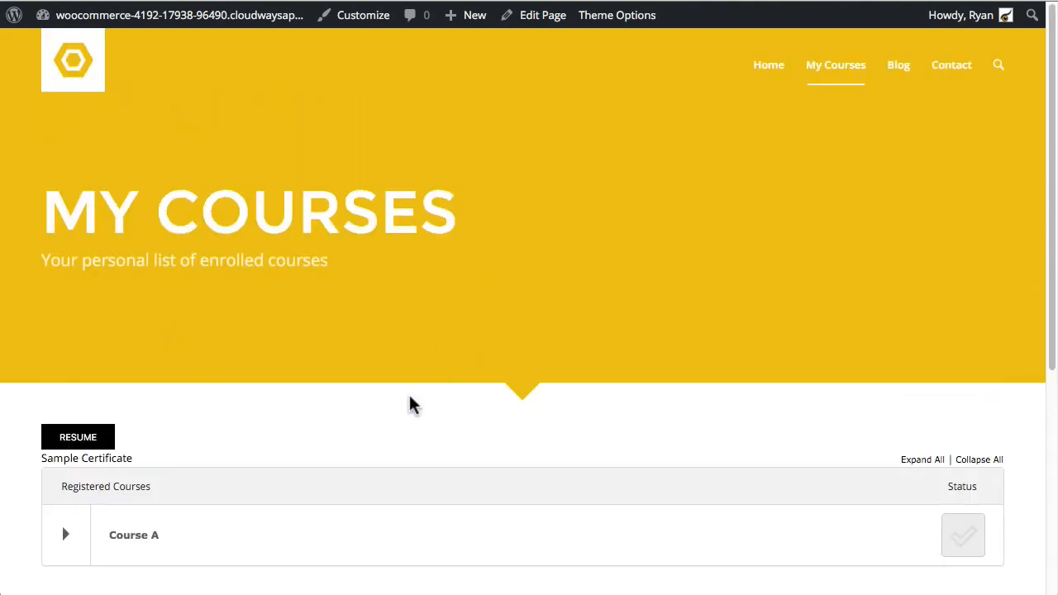
left_click(145, 18)
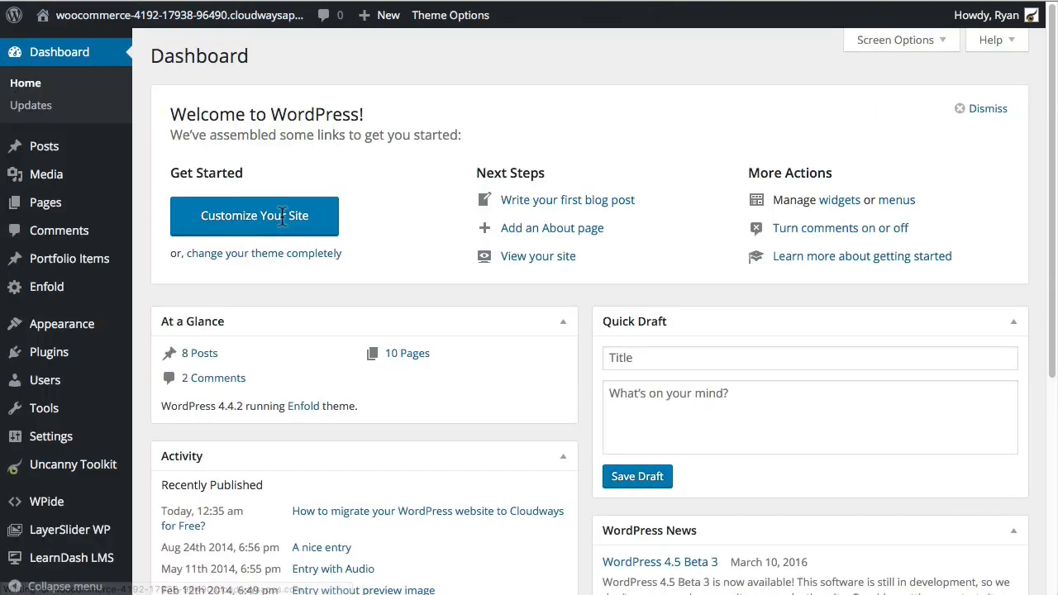
scroll(434, 269, "down", 5)
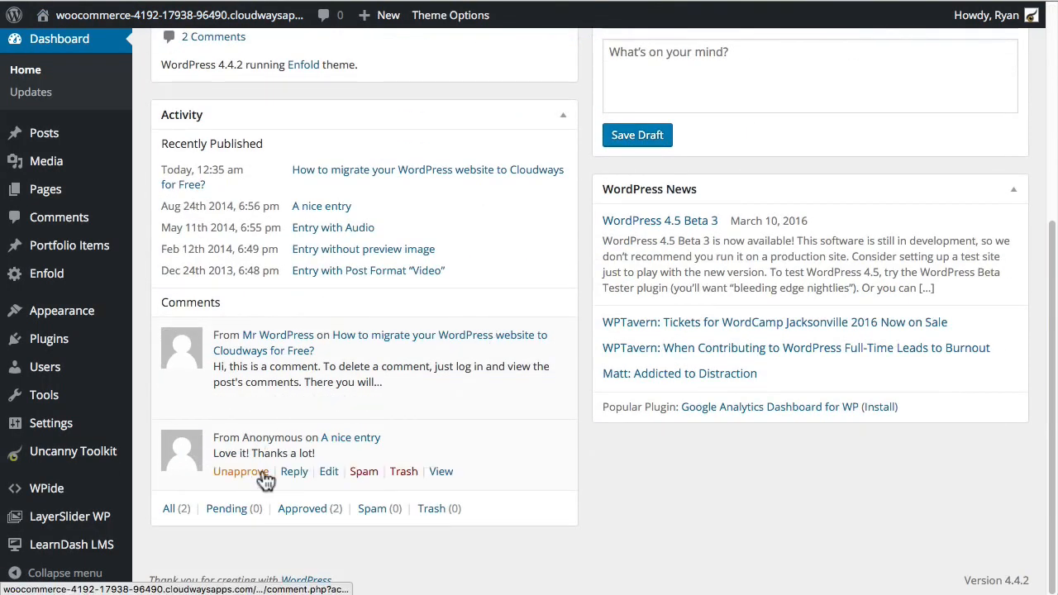
Step: Turn on the Show Or Hide Content module in Uncanny Toolkit and save the settings
left_click(70, 453)
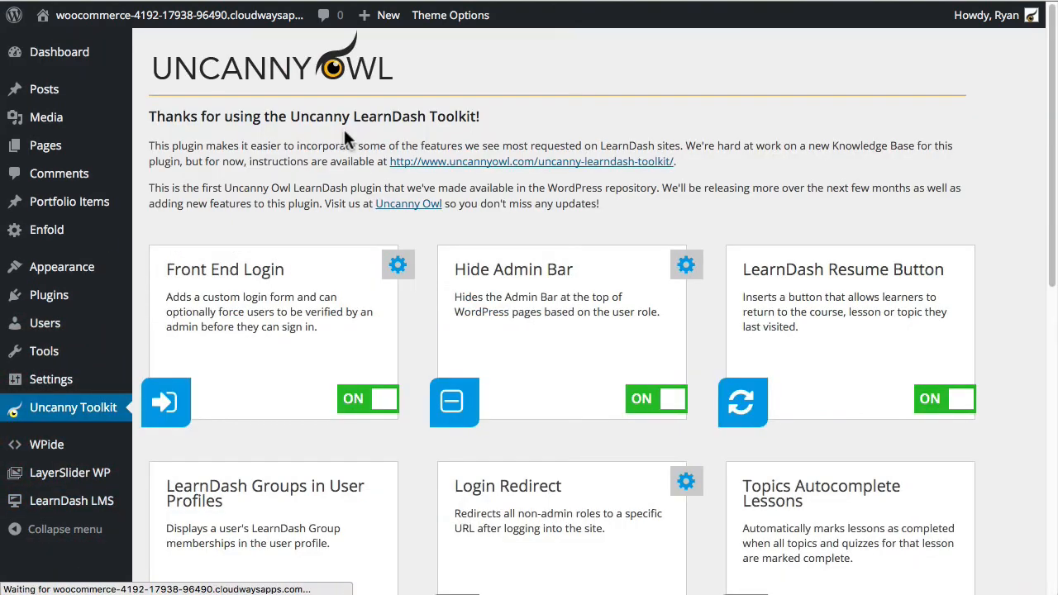
scroll(756, 463, "down", 5)
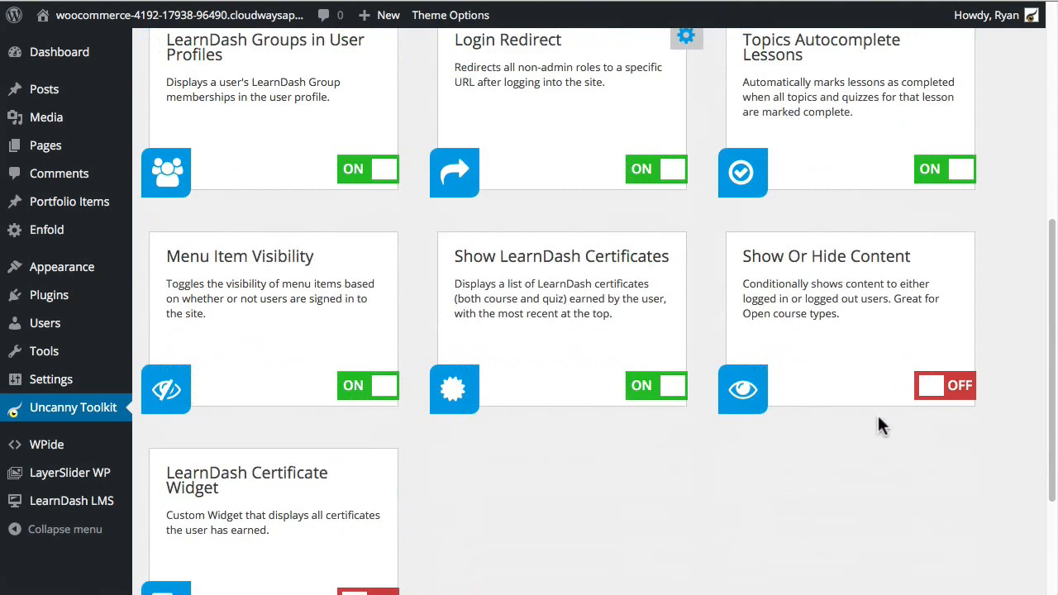
left_click(946, 387)
scroll(806, 466, "down", 2)
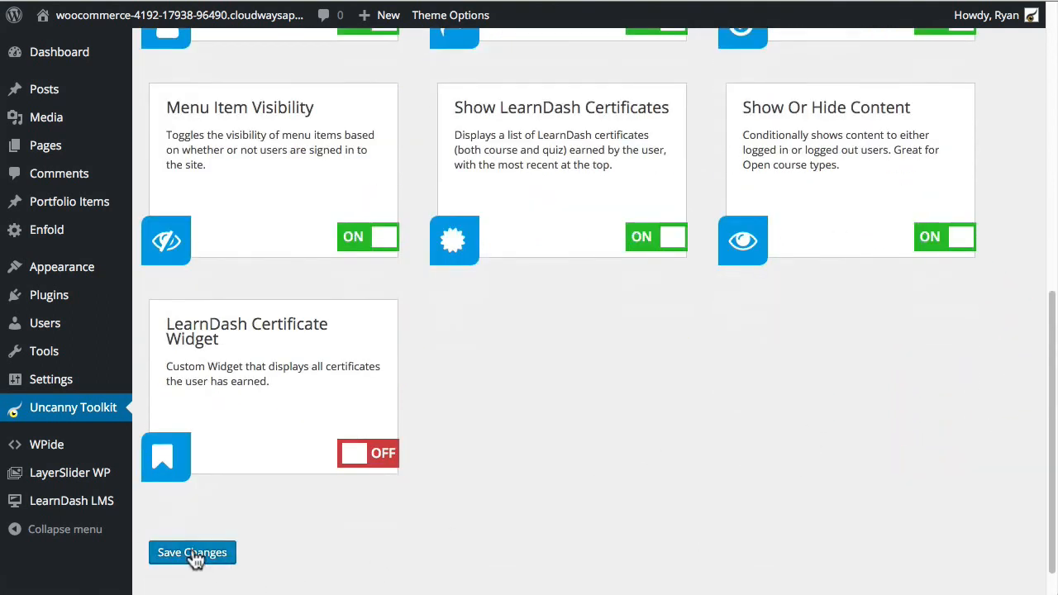
left_click(192, 554)
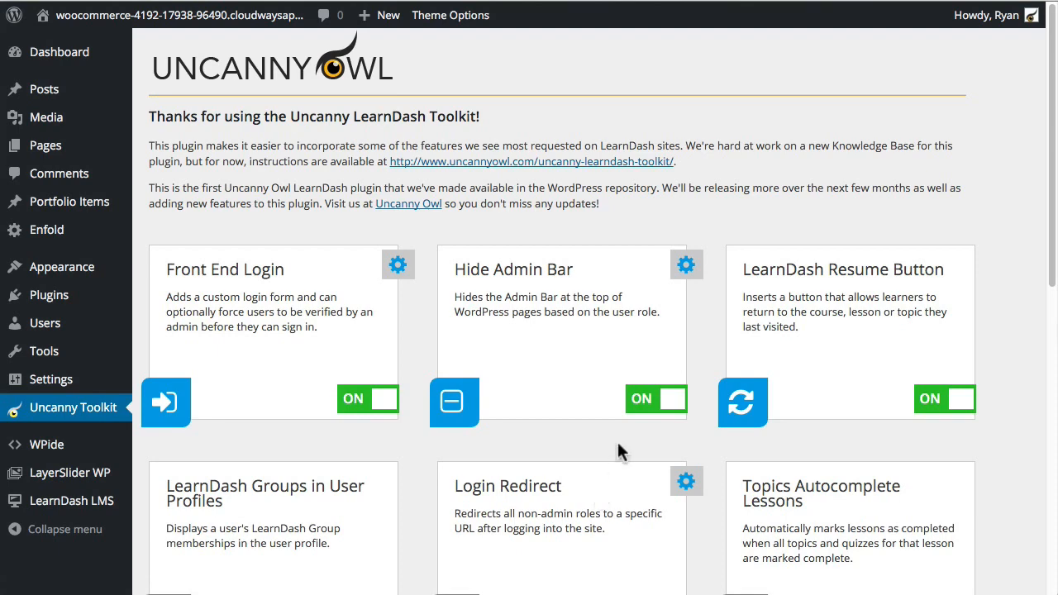
Step: Go to the All Pages list
scroll(617, 439, "down", 8)
scroll(669, 425, "up", 4)
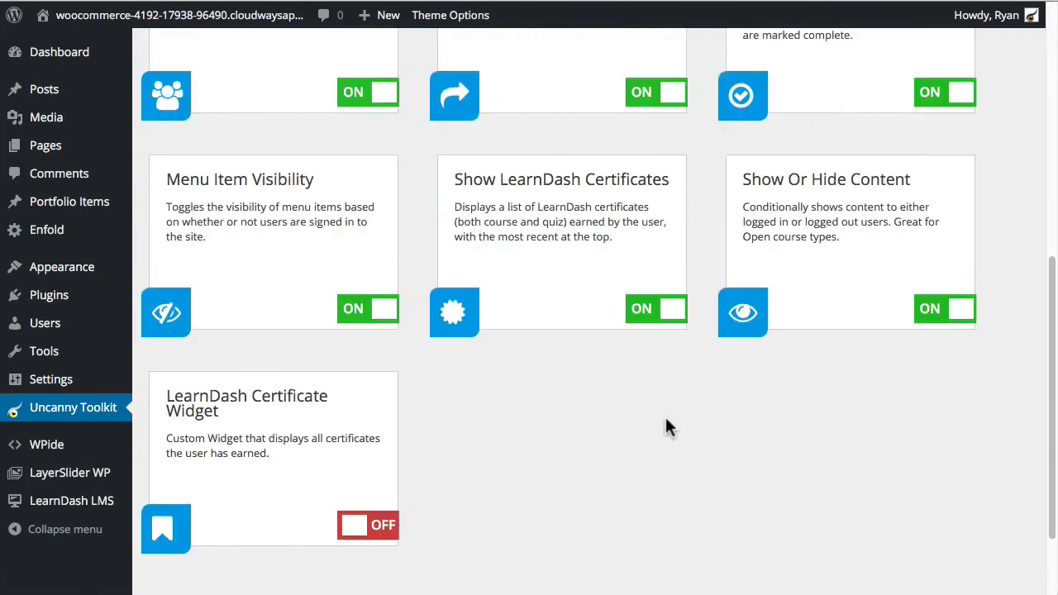
left_click(46, 146)
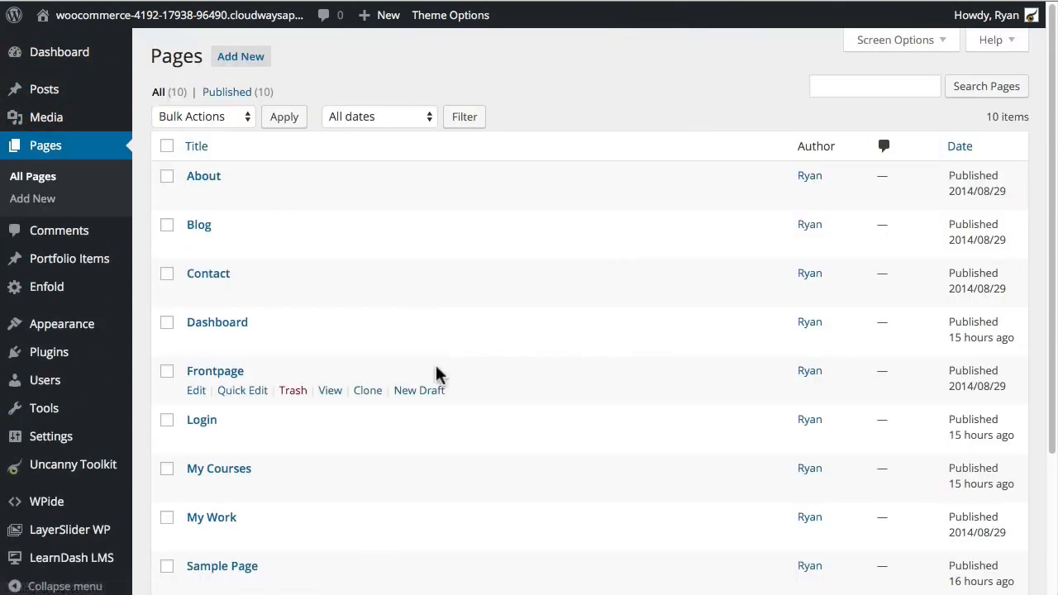
Step: Start editing the Dashboard page's shortcode text block
left_click(196, 342)
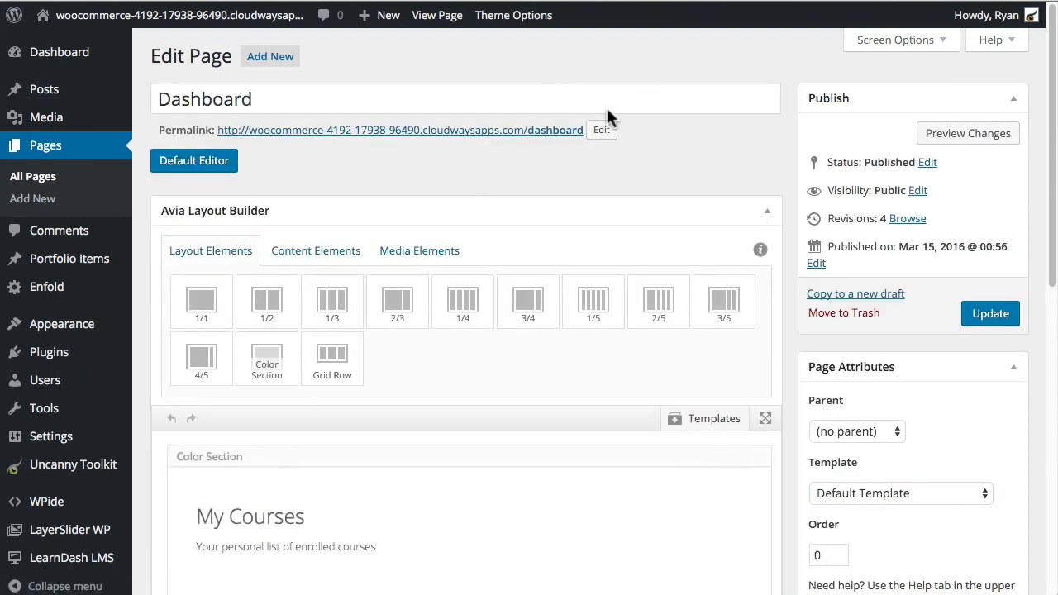
scroll(468, 425, "down", 5)
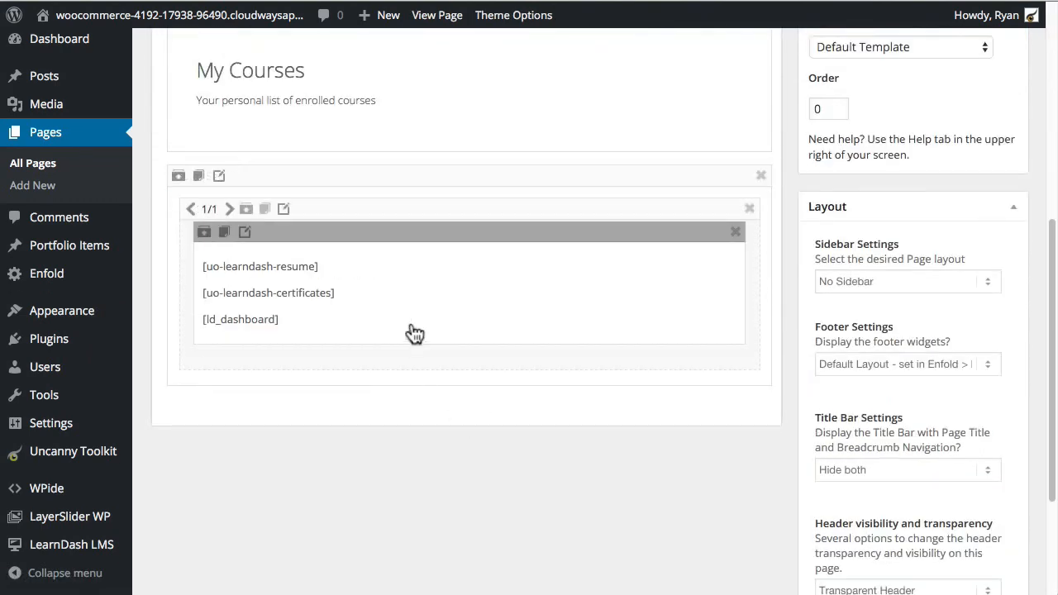
left_click(440, 287)
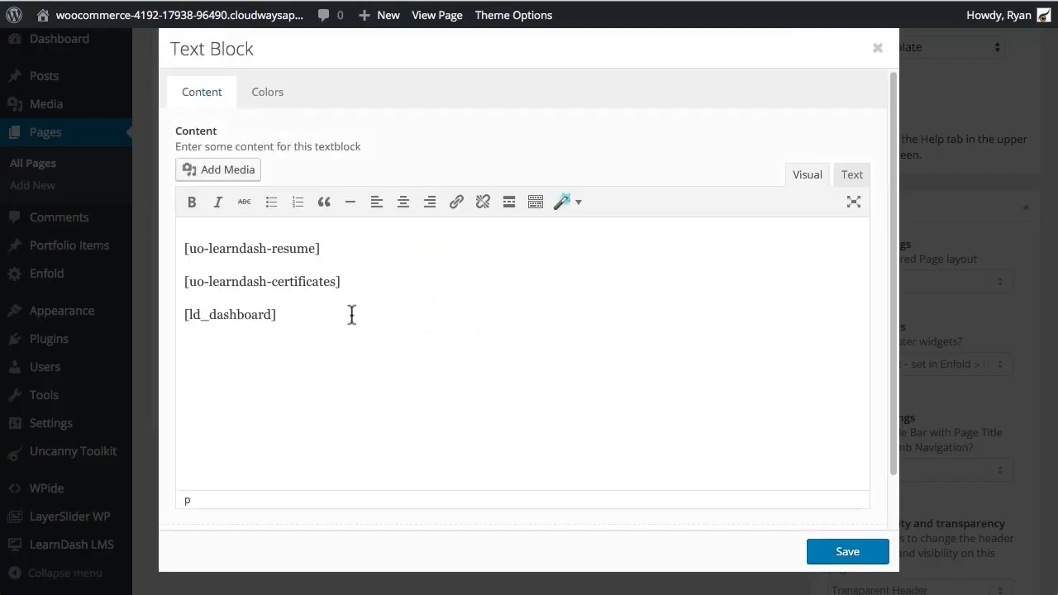
left_click(354, 317)
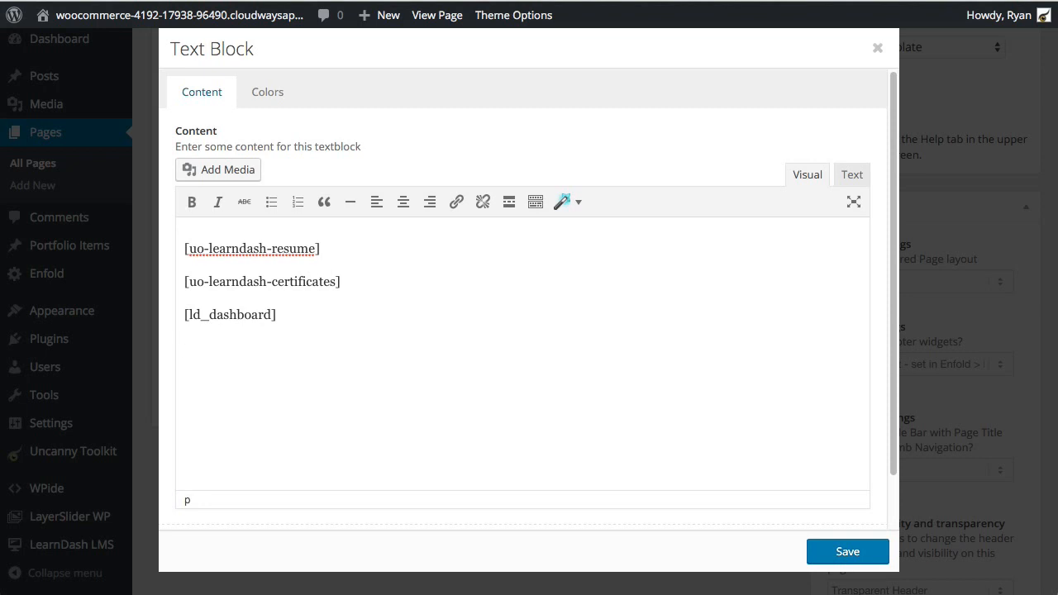
Step: Add a [uo-show for='loggedin'] line reading "Congratulations! You're signed in."
left_click(328, 362)
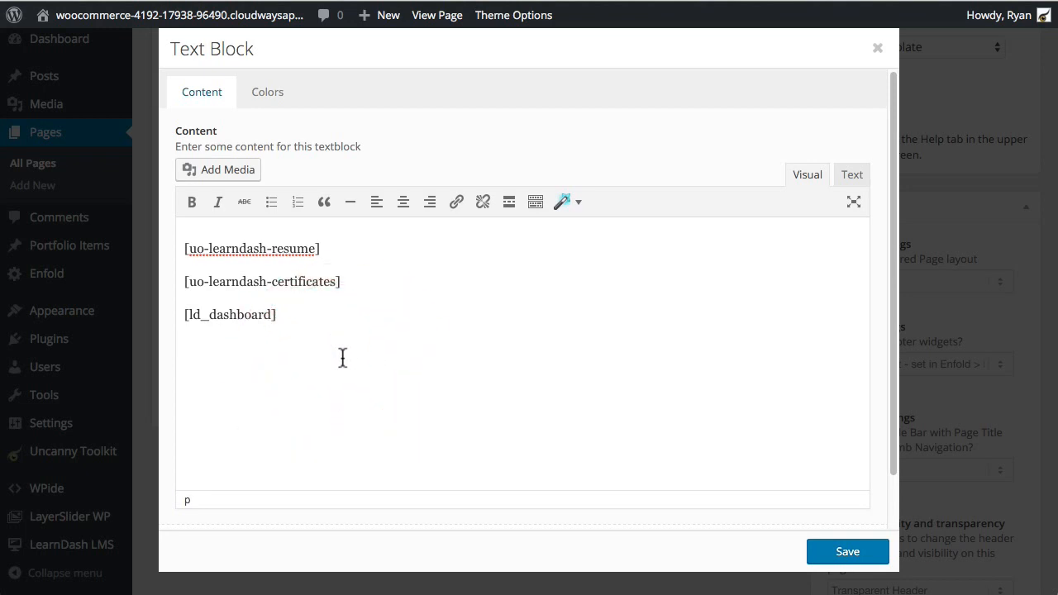
type("[uo-show for=‘loggedin’]")
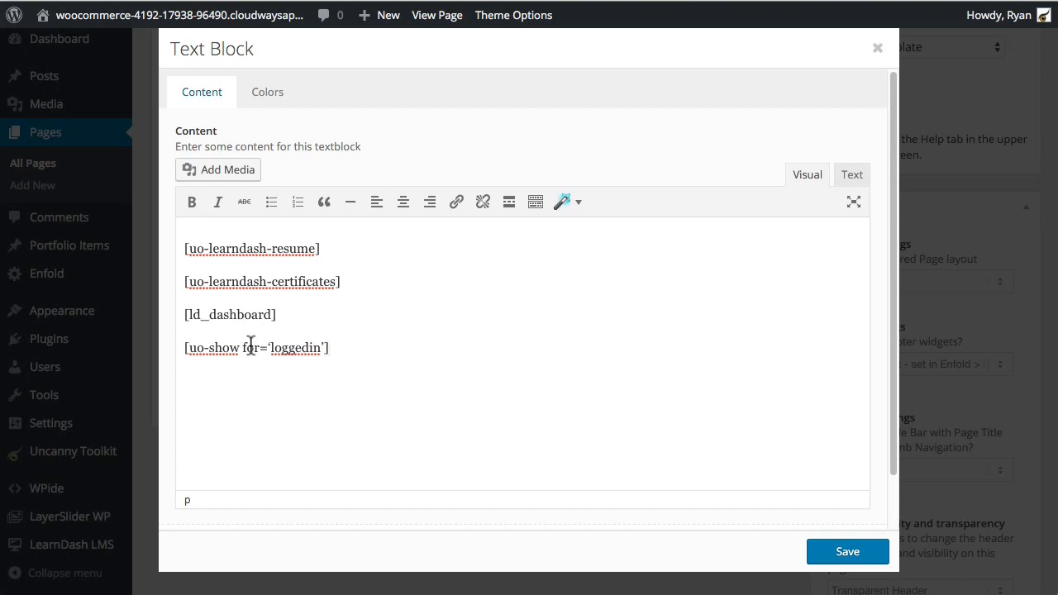
type("Congratulations! Y")
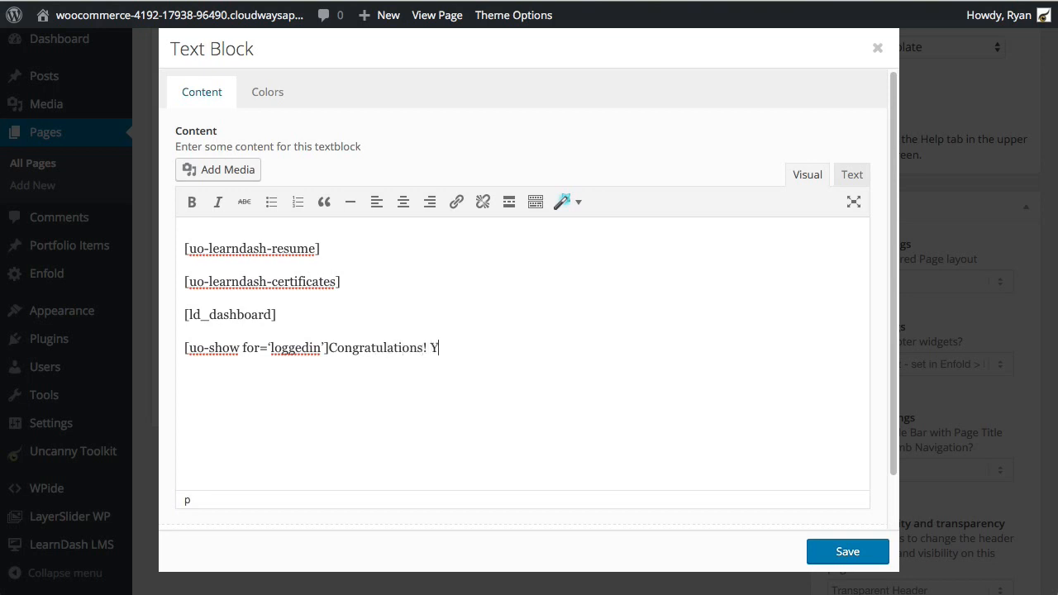
type("ou're signe")
key("BackSpace")
key("BackSpace")
key("BackSpace")
type("gned in.[/uo-show]")
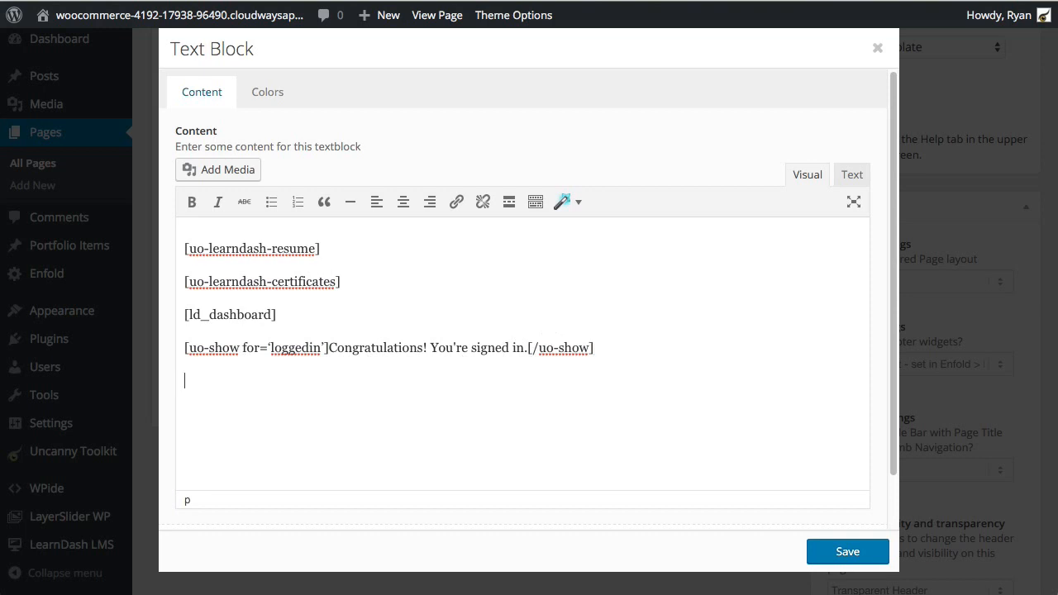
Step: Fix the quote after loggedin and add the loggedout line "Please sign in to access all course content."
type("uo-show for='l")
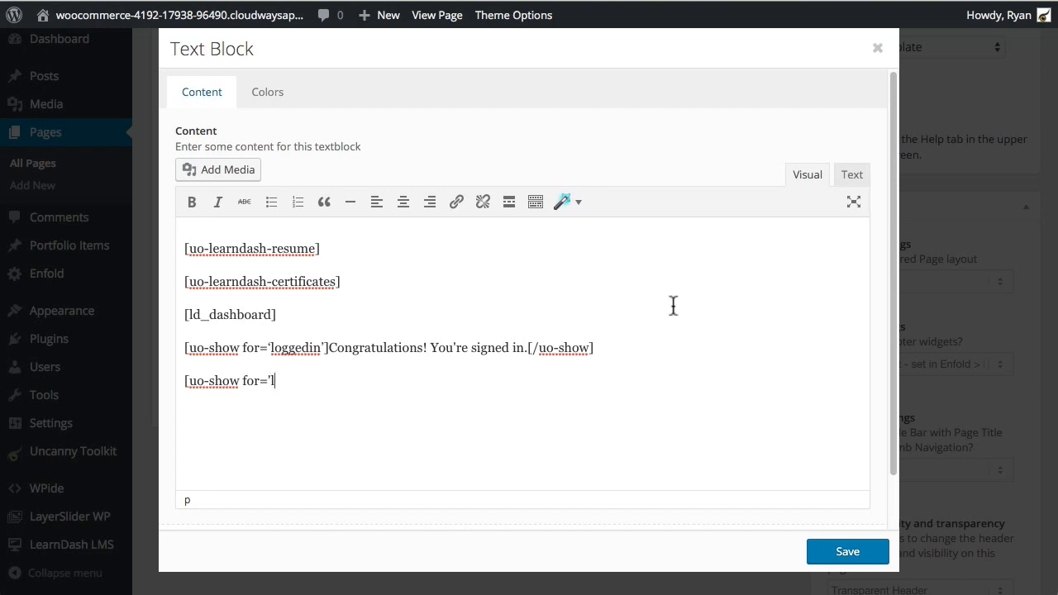
left_click(272, 348)
key("Right")
key("Right")
key("Right")
key("Right")
key("Right")
key("Right")
key("Right")
key("Right")
key("Right")
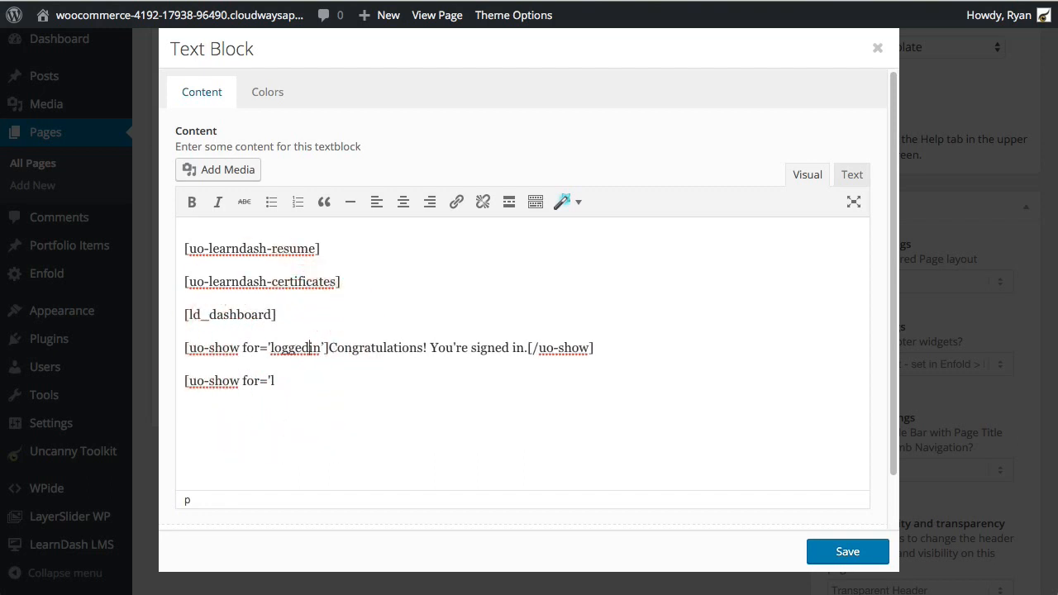
key("BackSpace")
type("'")
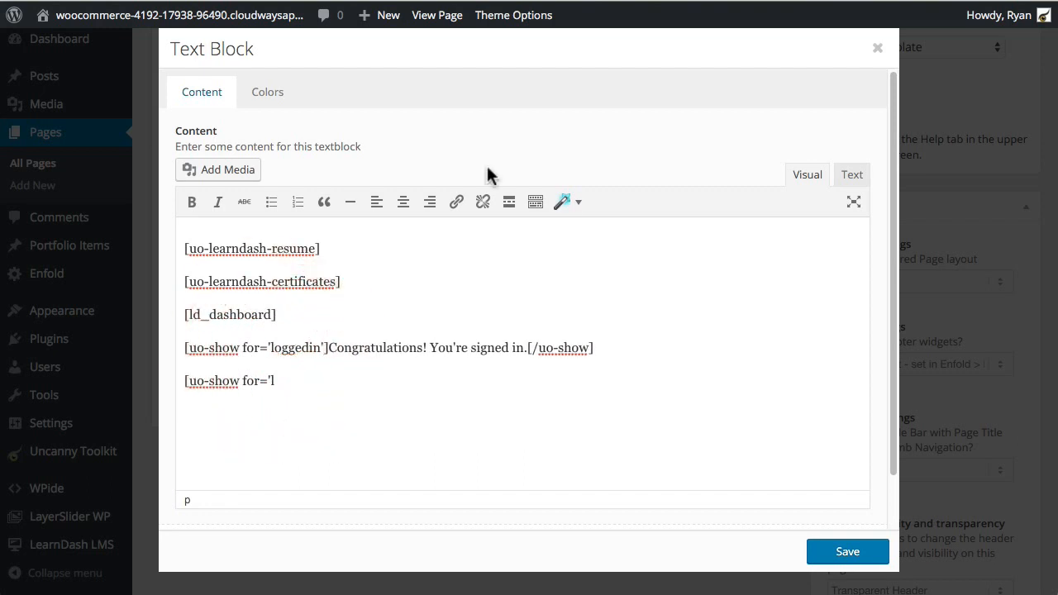
left_click(269, 380)
key("Right")
type("logged")
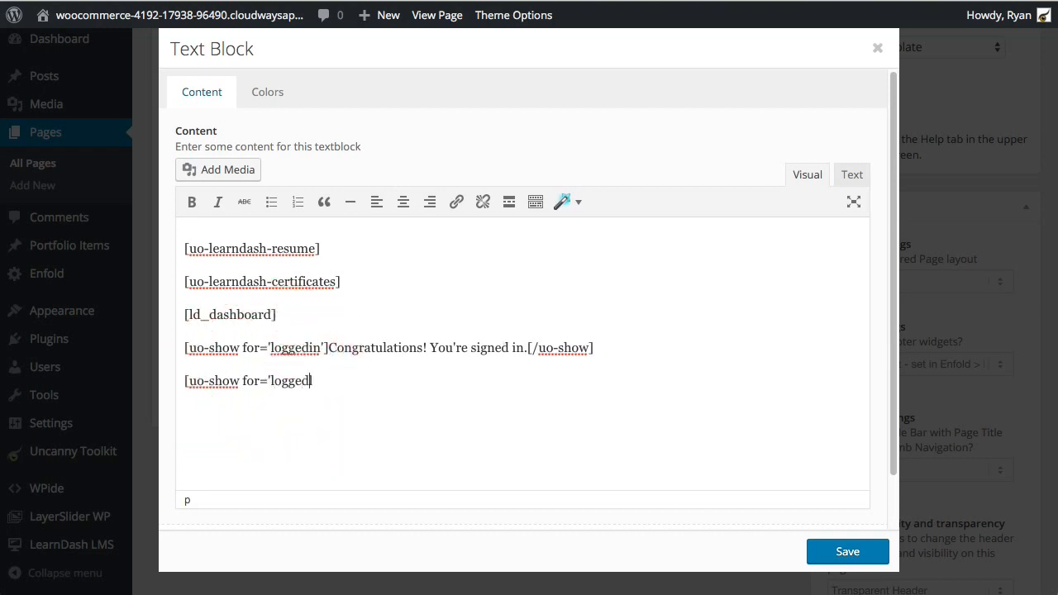
type("out']Please sign in ")
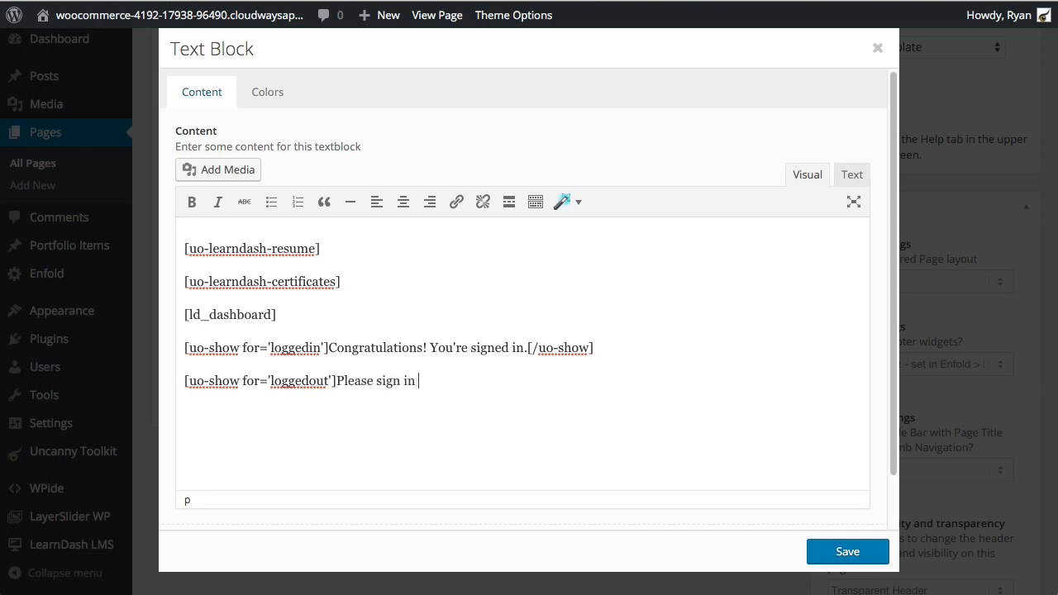
type("to access all course content")
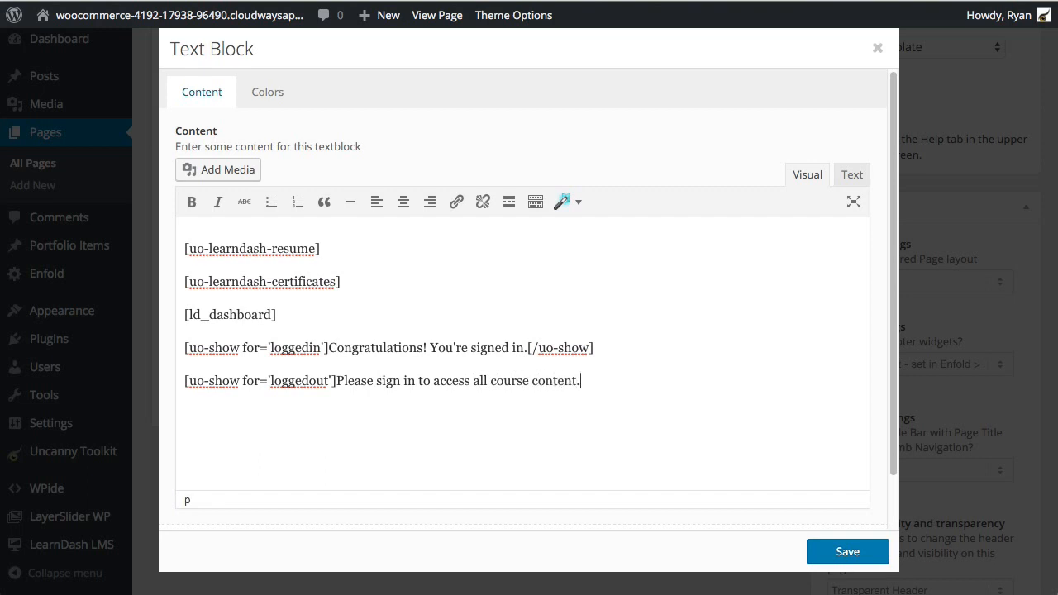
type(".[/uo-show]")
Step: Save the text block, update the Dashboard page, and view it live
left_click(859, 553)
scroll(713, 366, "up", 5)
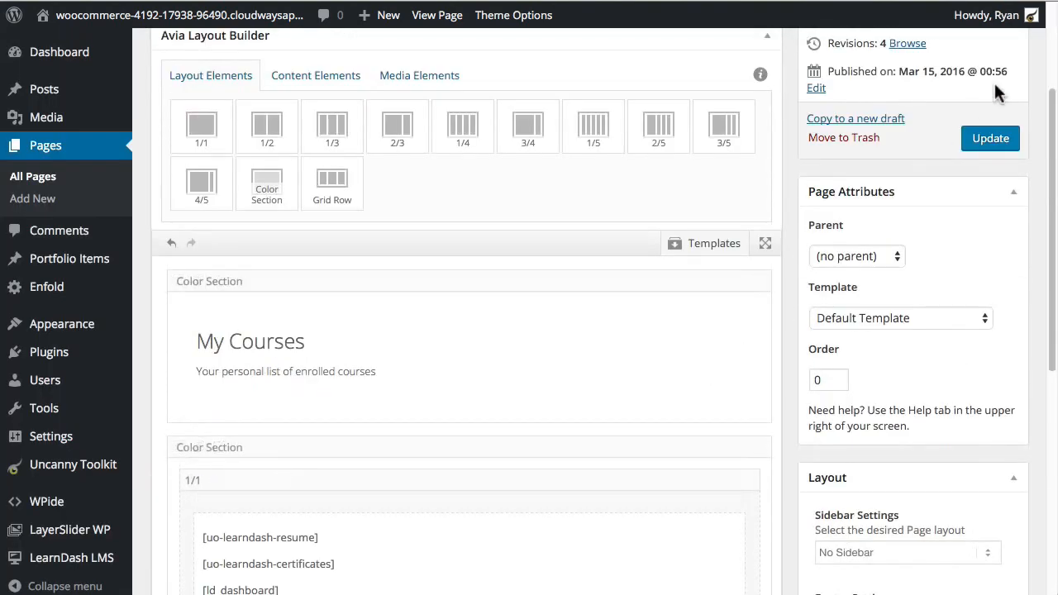
left_click(990, 138)
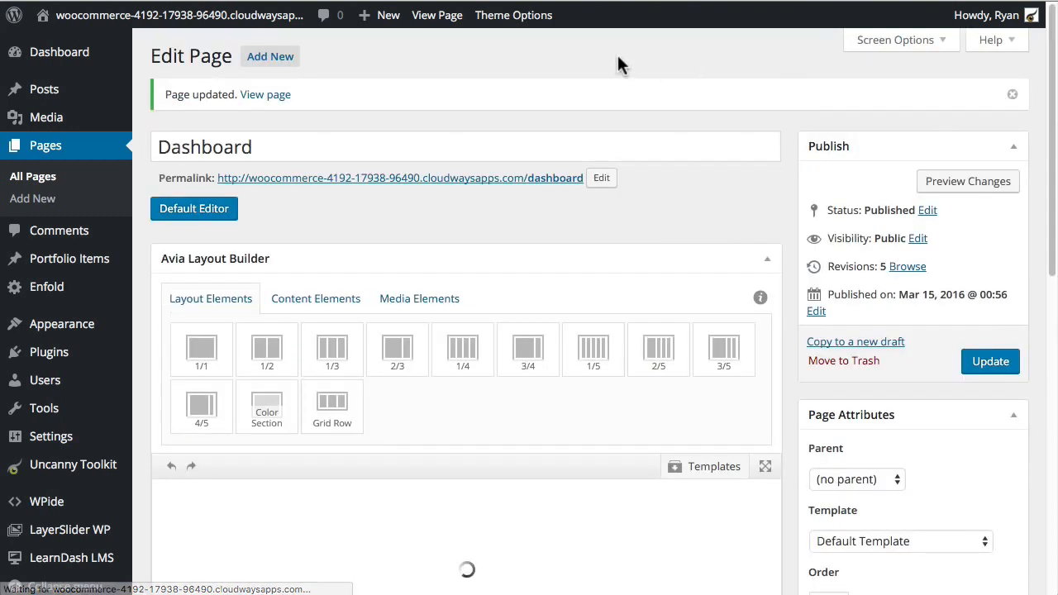
left_click(491, 179)
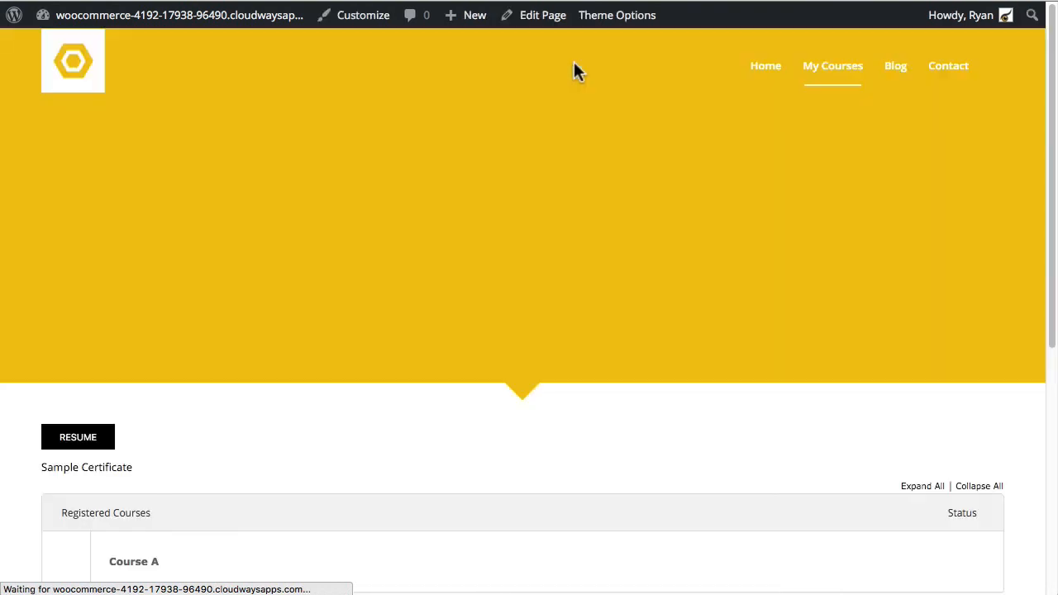
Step: Highlight the "Congratulations! You're signed in." message on the live My Courses page
scroll(496, 296, "down", 3)
left_click_drag(215, 447, 25, 447)
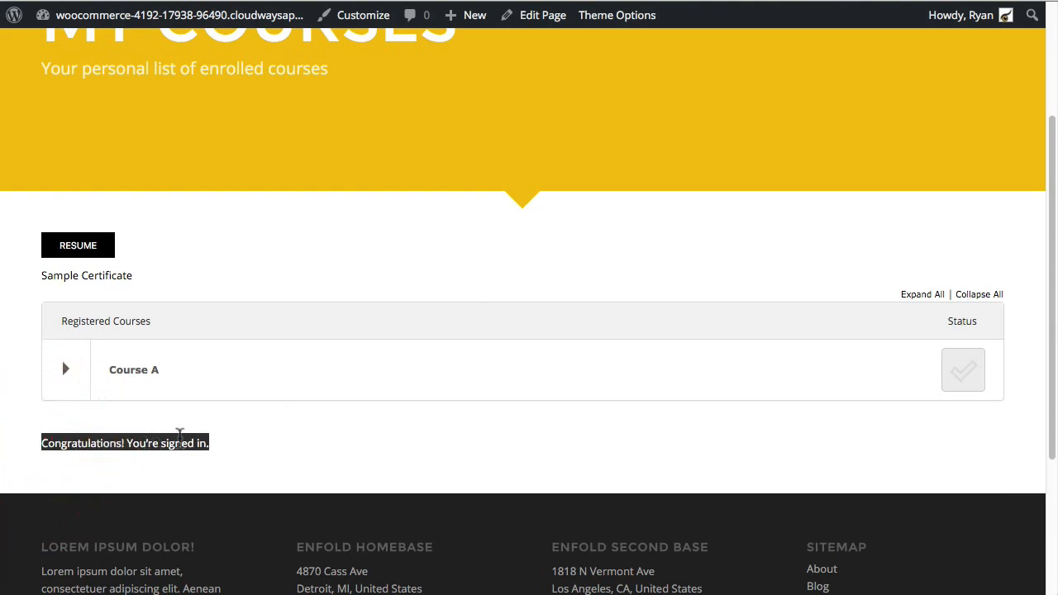
left_click(446, 3)
scroll(372, 256, "up", 2)
scroll(397, 290, "down", 3)
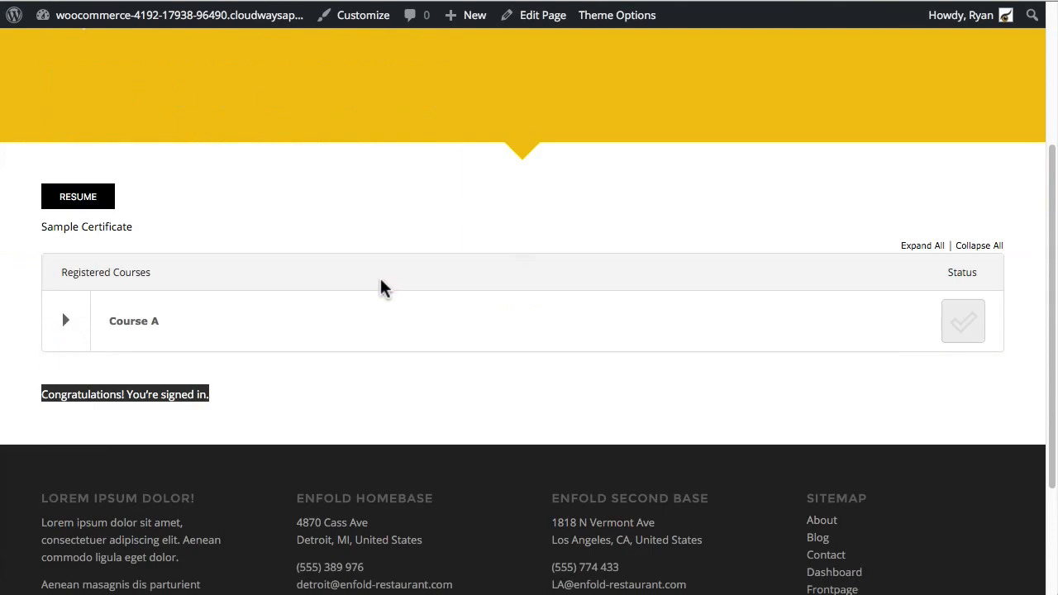
scroll(383, 289, "up", 5)
left_click(85, 0)
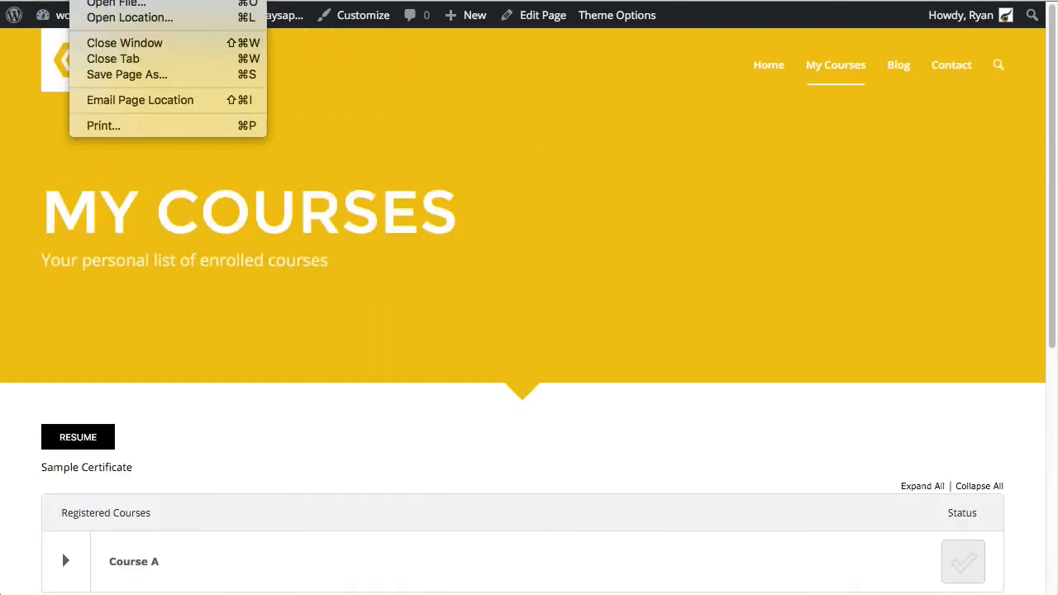
left_click(91, 2)
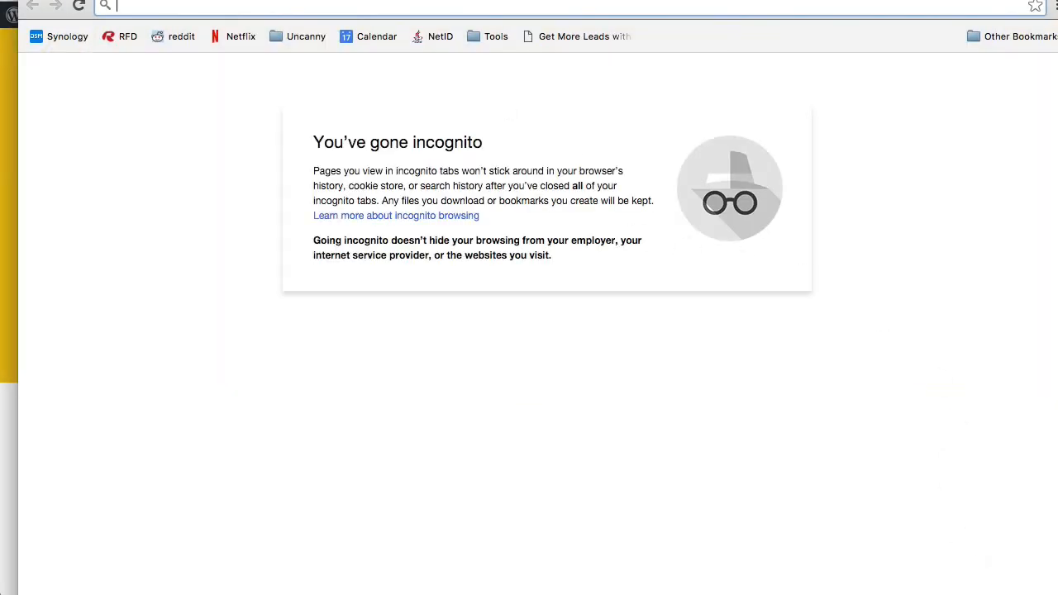
left_click_drag(1014, 587, 974, 546)
left_click(259, 8)
type("http://woocommerce-4192-17938-96490.cloudwaysapps.com/dashboard")
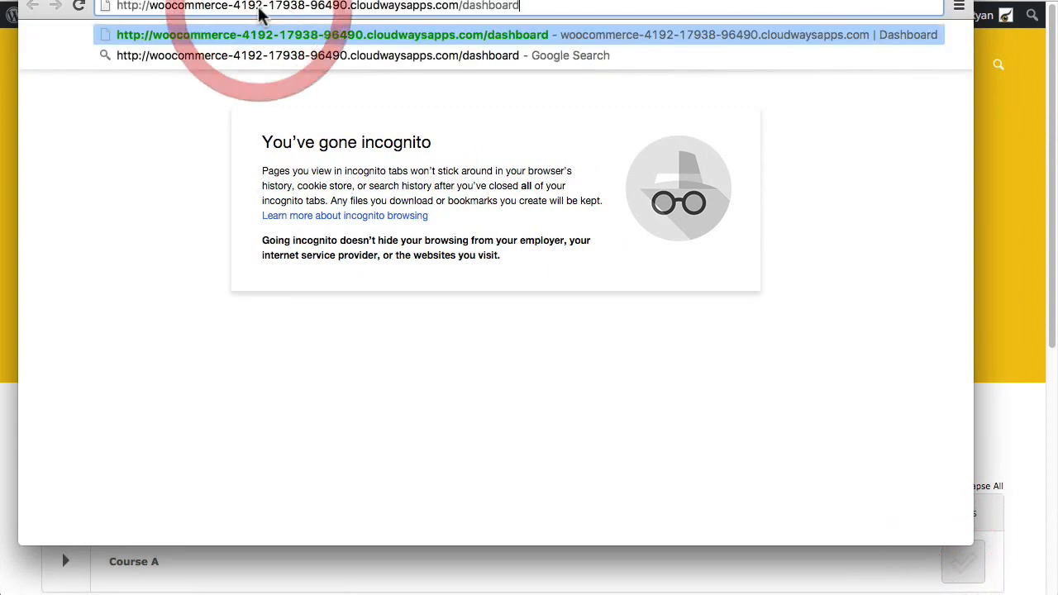
key("Return")
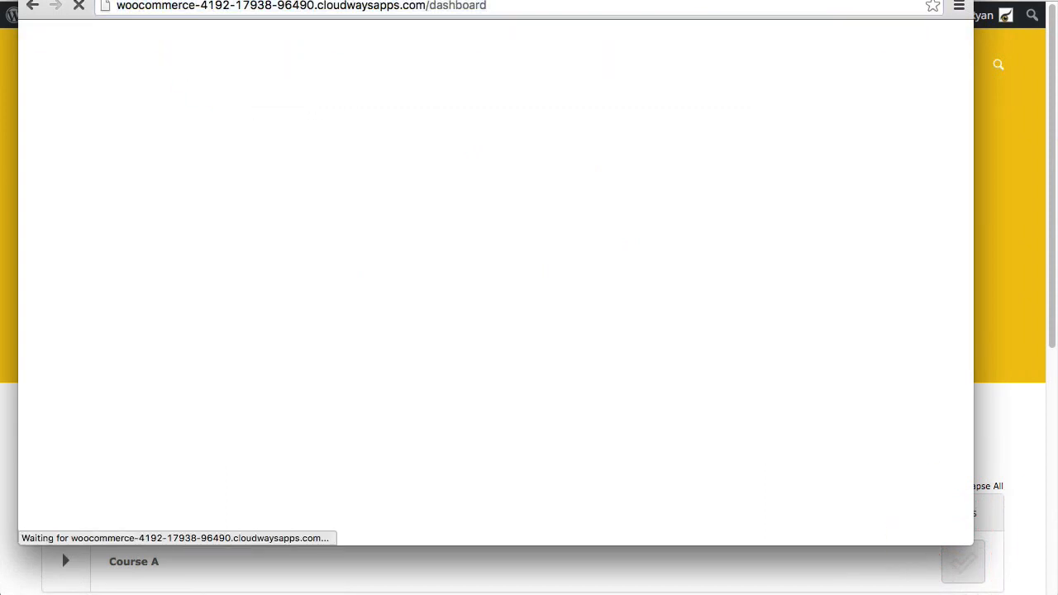
scroll(260, 440, "down", 5)
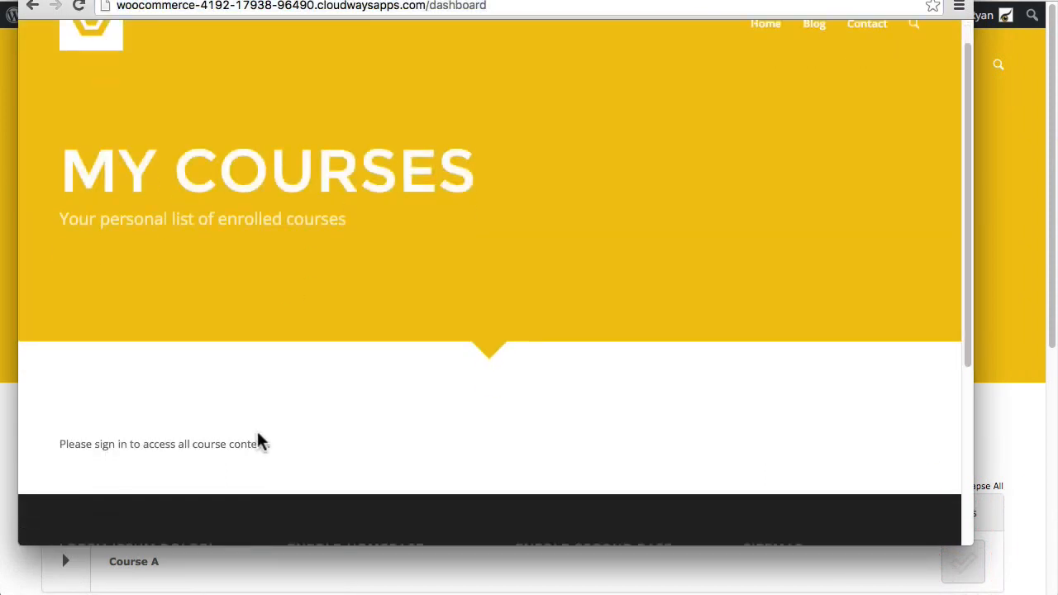
scroll(144, 347, "up", 3)
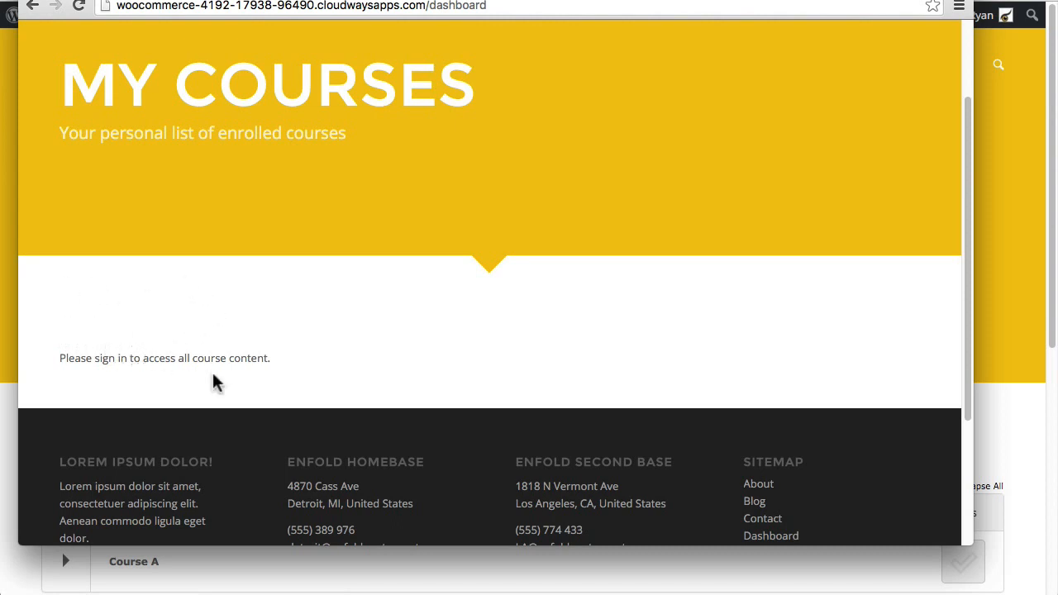
left_click_drag(289, 361, 41, 352)
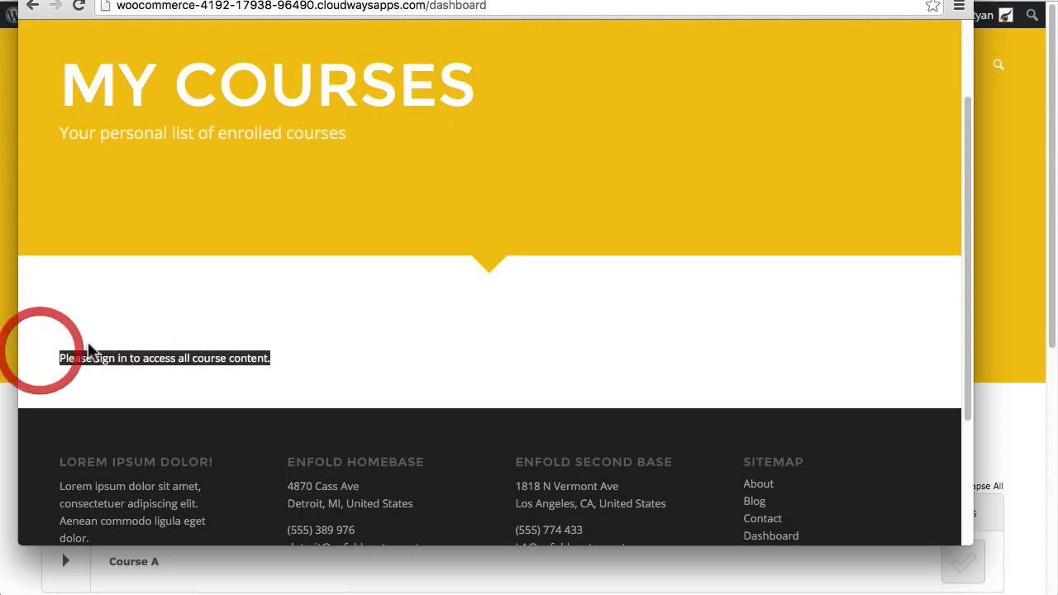
left_click(260, 317)
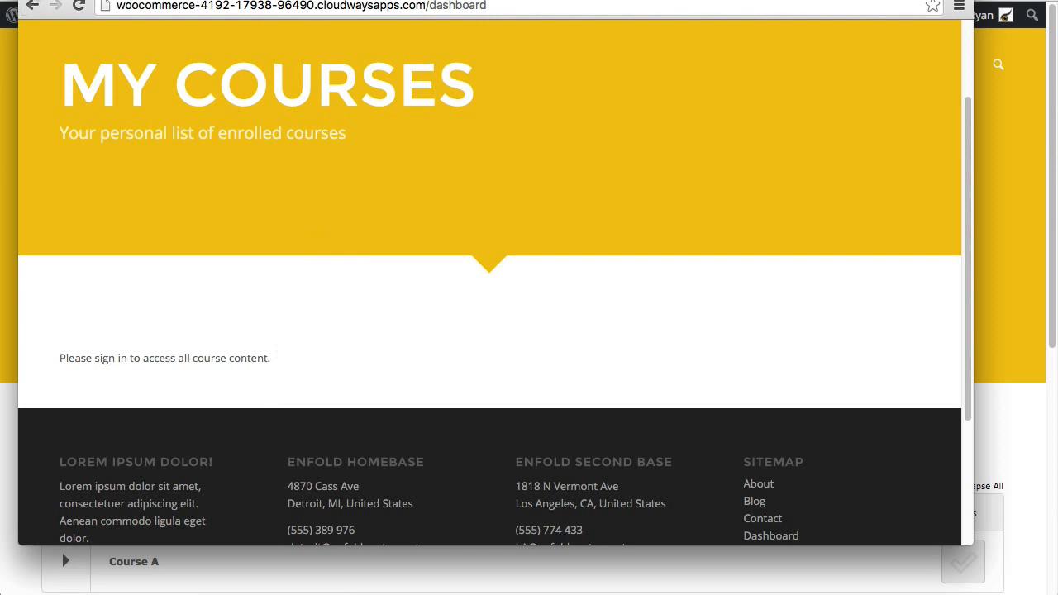
left_click(32, 1)
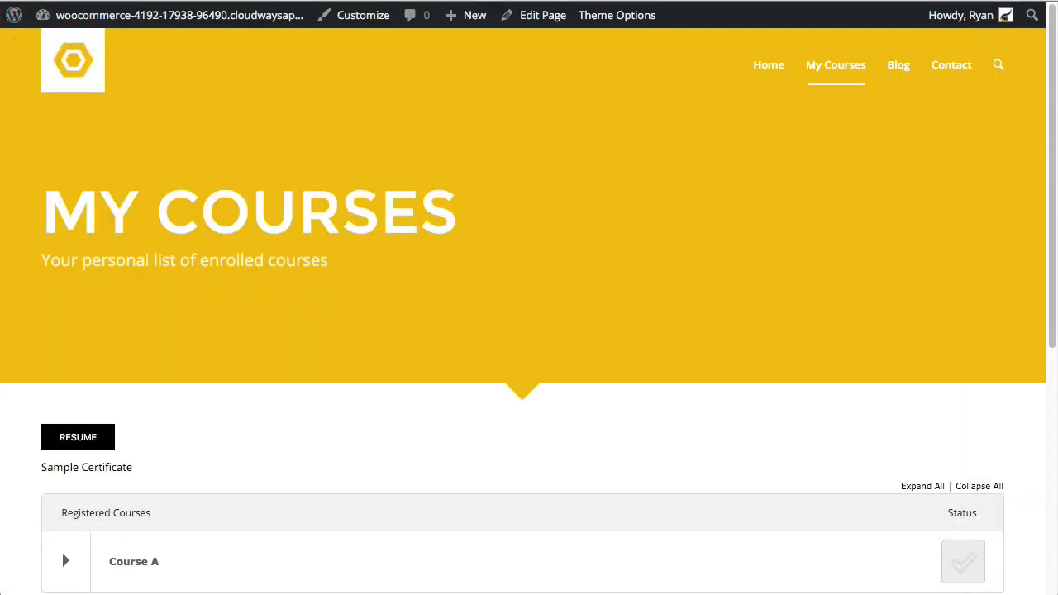
Step: Edit the Dashboard page and scroll to its loggedin/loggedout uo-show text block
left_click(538, 18)
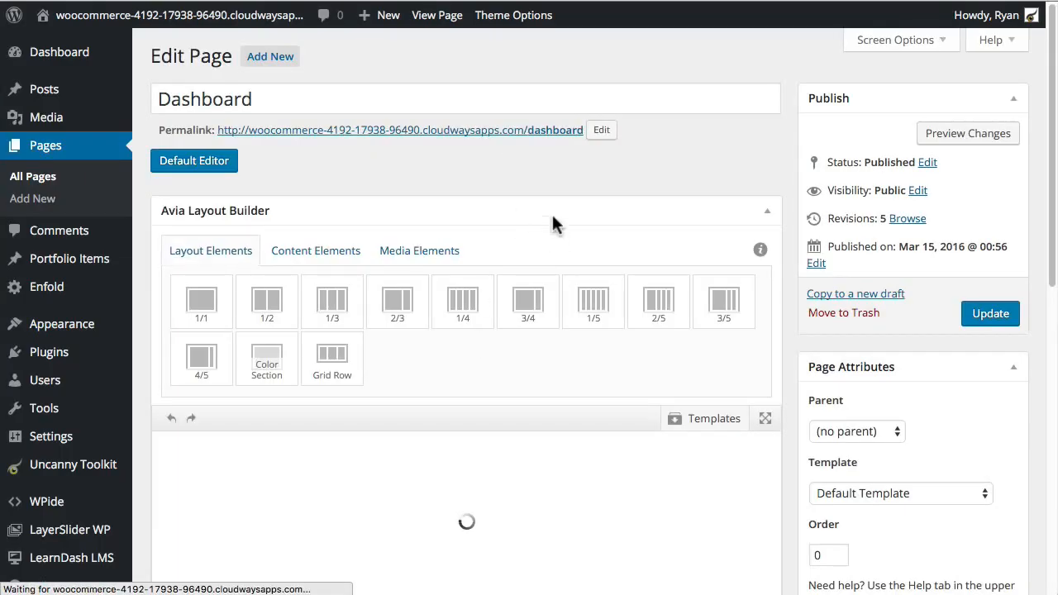
scroll(503, 327, "down", 5)
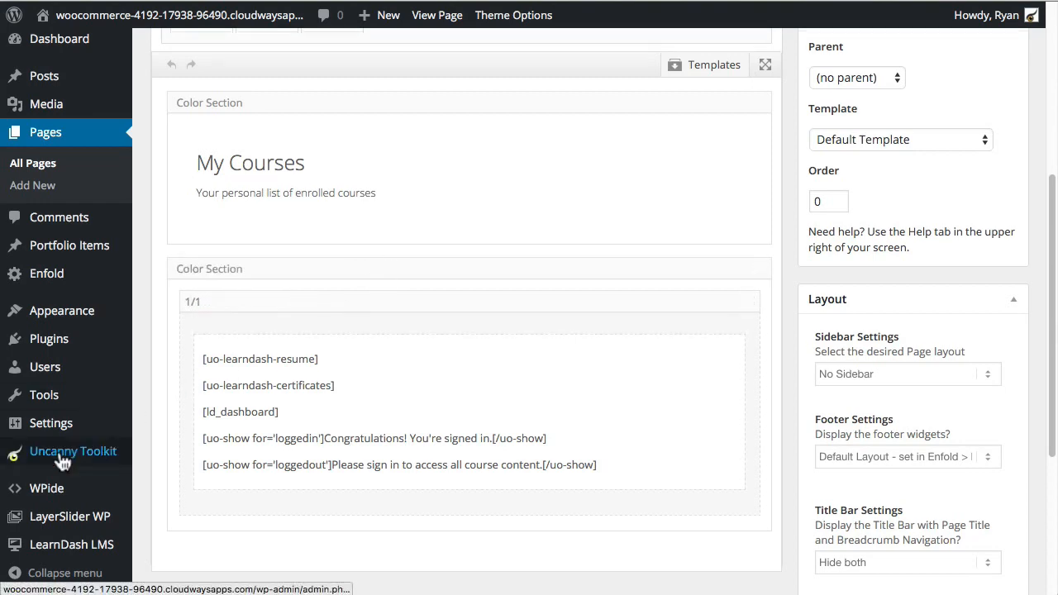
Step: Switch the LearnDash Certificate Widget module to ON in Uncanny Toolkit and save
left_click(68, 458)
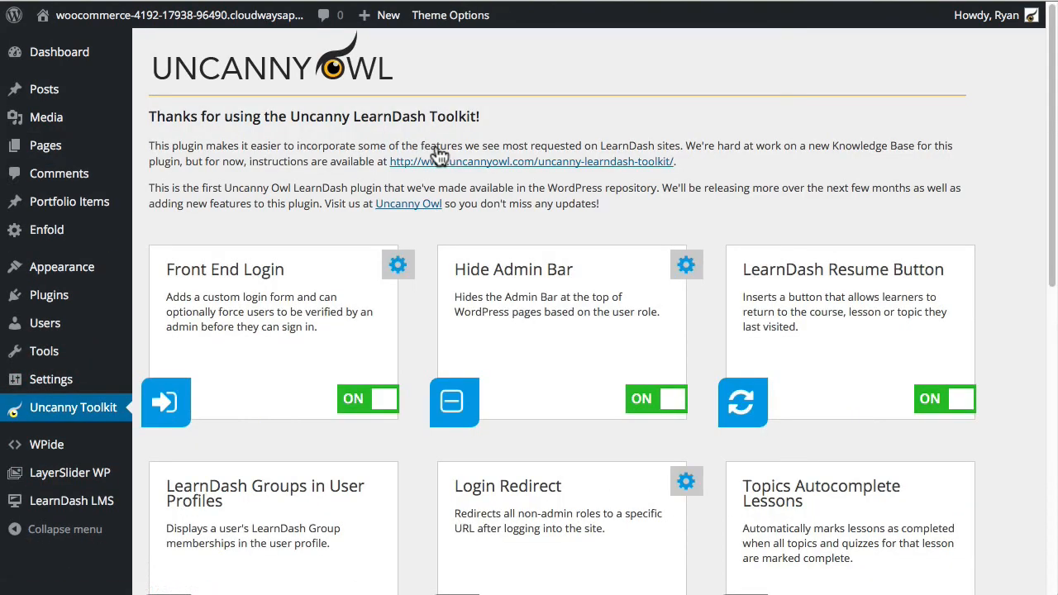
scroll(363, 292, "down", 7)
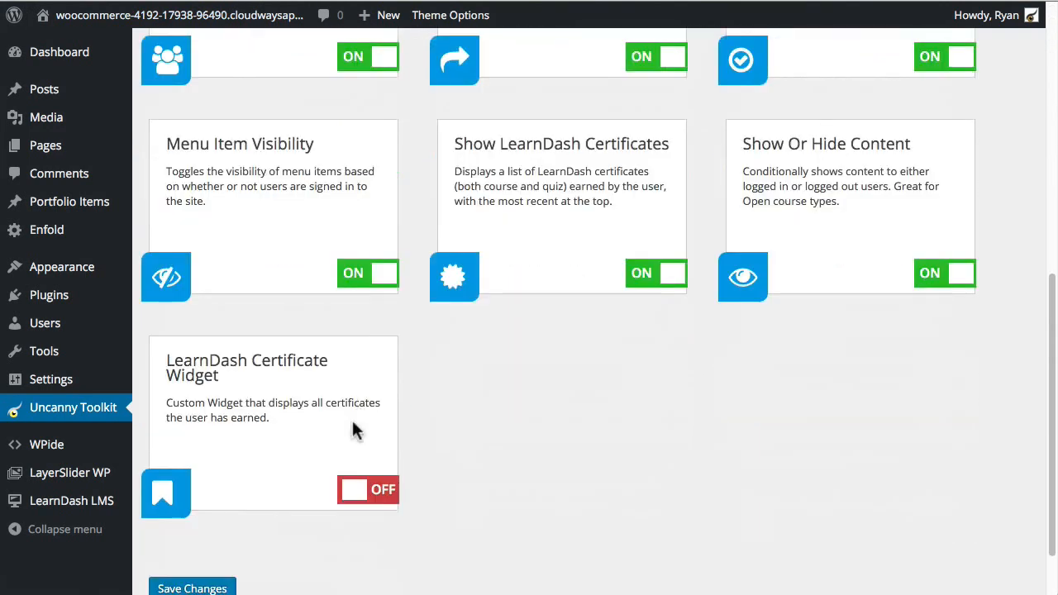
left_click(383, 494)
scroll(348, 529, "down", 1)
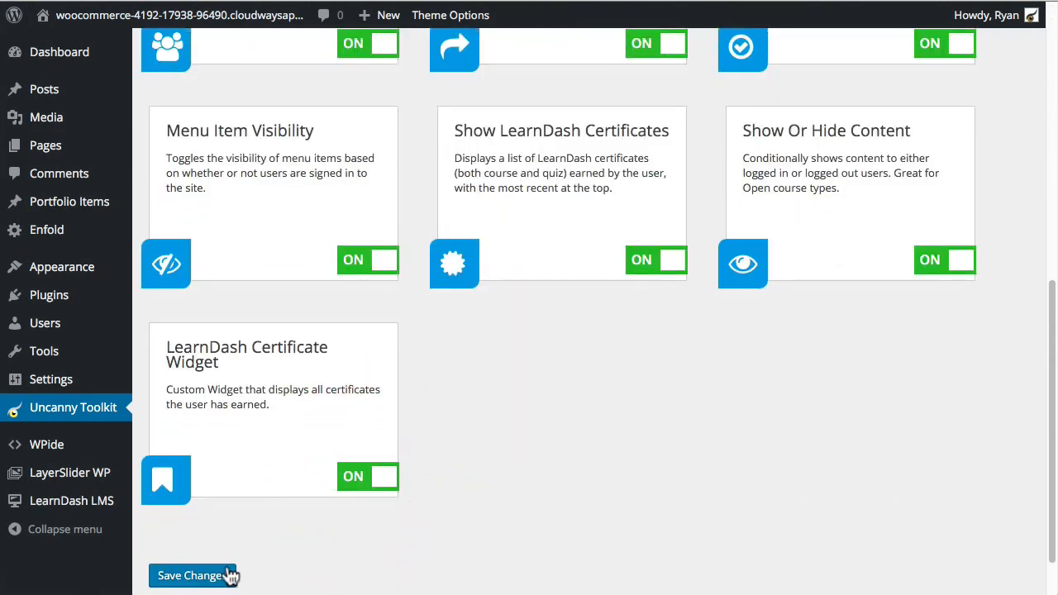
left_click(229, 576)
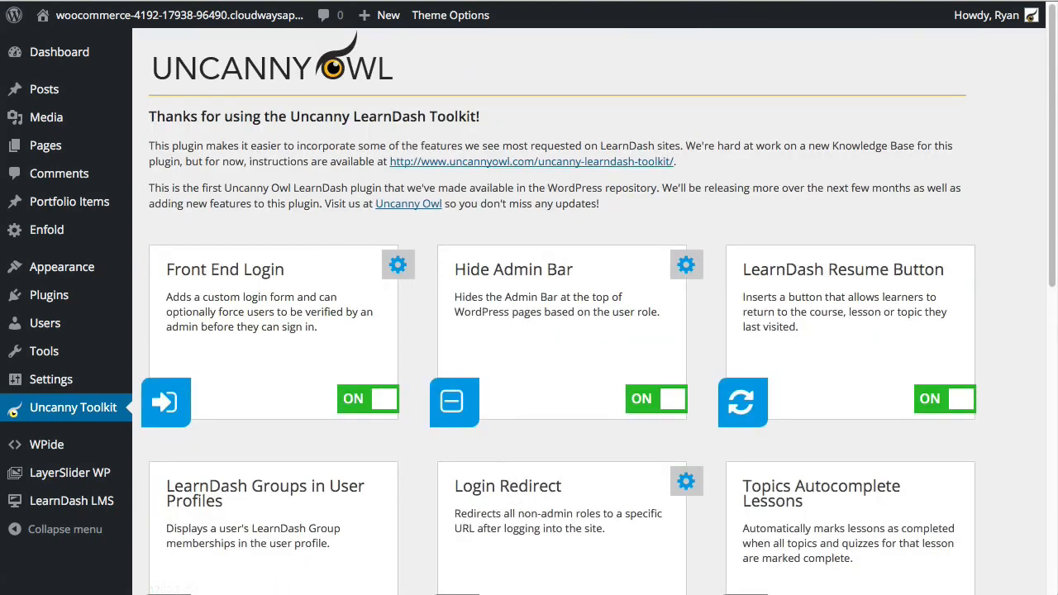
Step: Drag the Certificates - Uncanny Toolkit widget into the Displayed Everywhere sidebar on the Widgets screen
mouse_move(70, 273)
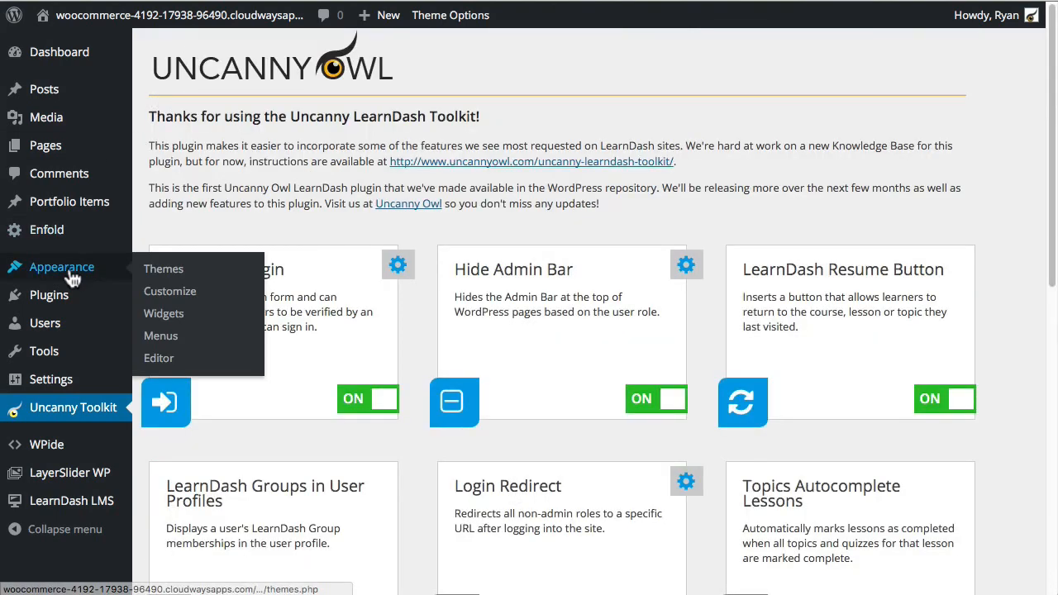
left_click(164, 314)
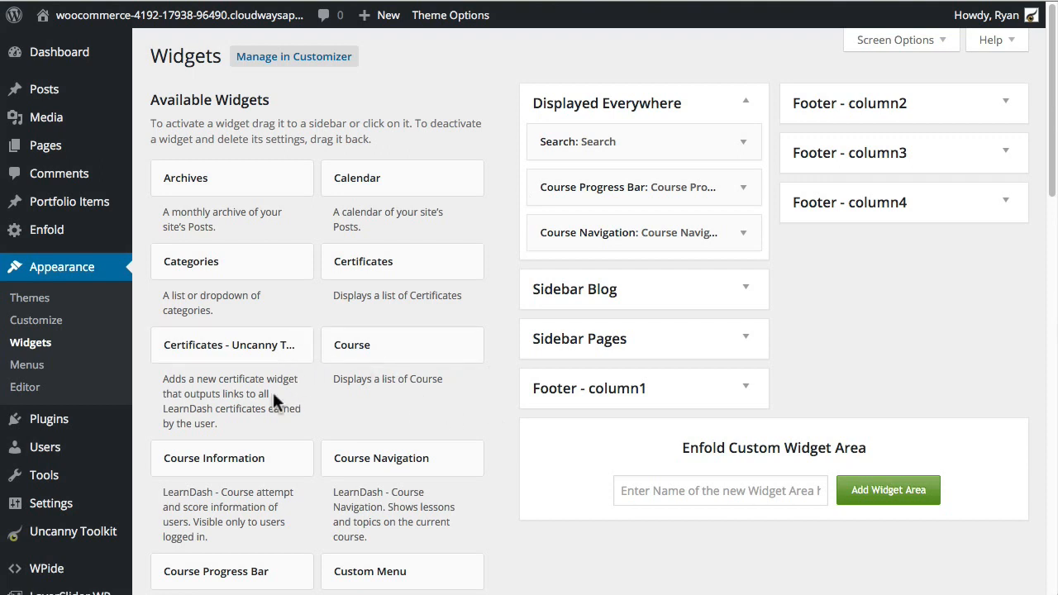
scroll(354, 397, "down", 1)
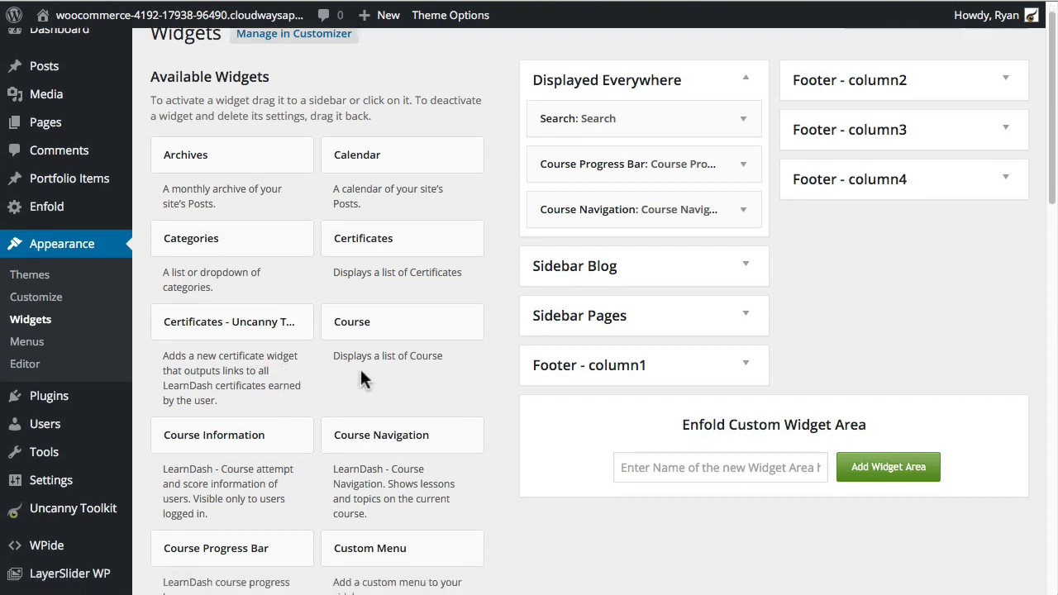
left_click(220, 327)
left_click_drag(220, 327, 625, 248)
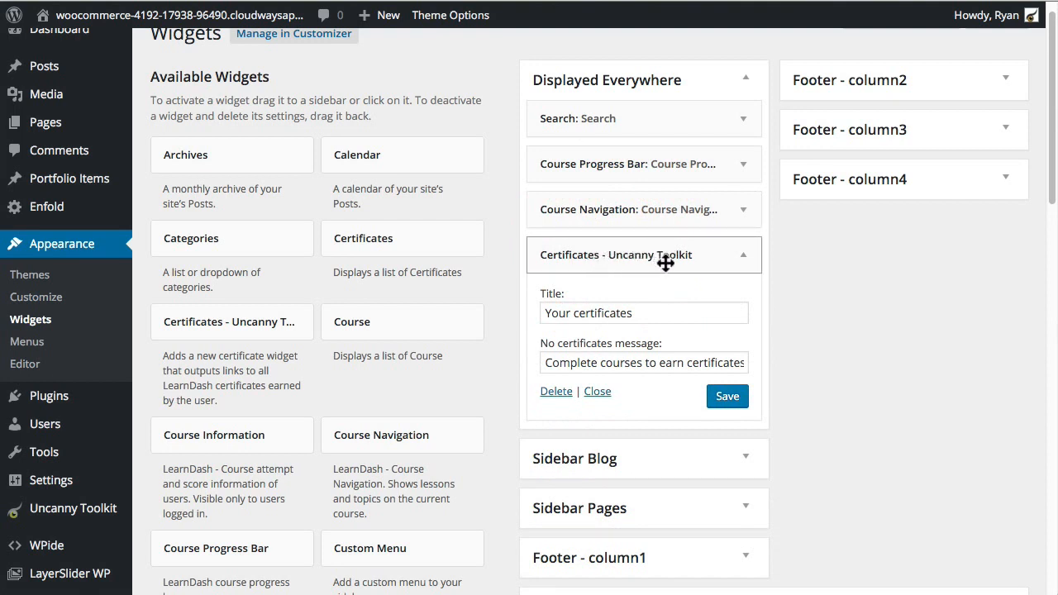
Step: Change the widget title to 'Your Certificates', review the no-certificates message, and save the widget
left_click(577, 315)
key("BackSpace")
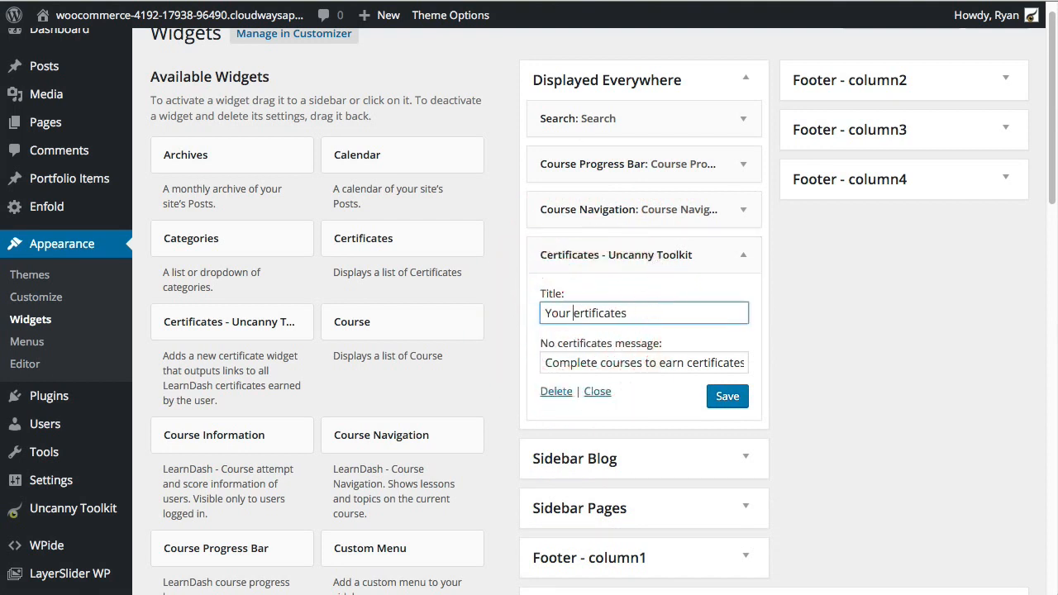
type("C")
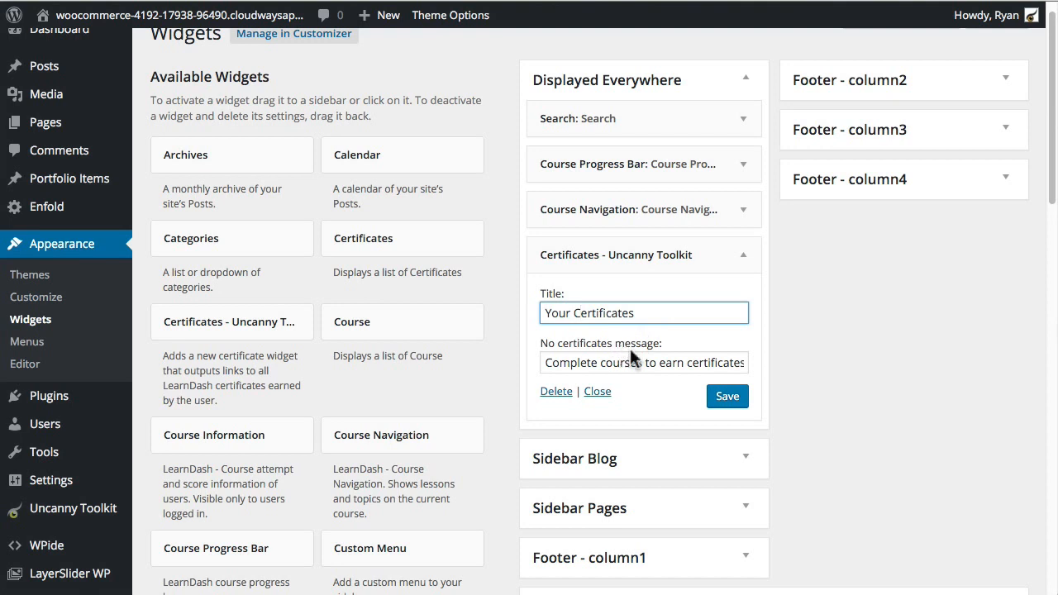
left_click(603, 361)
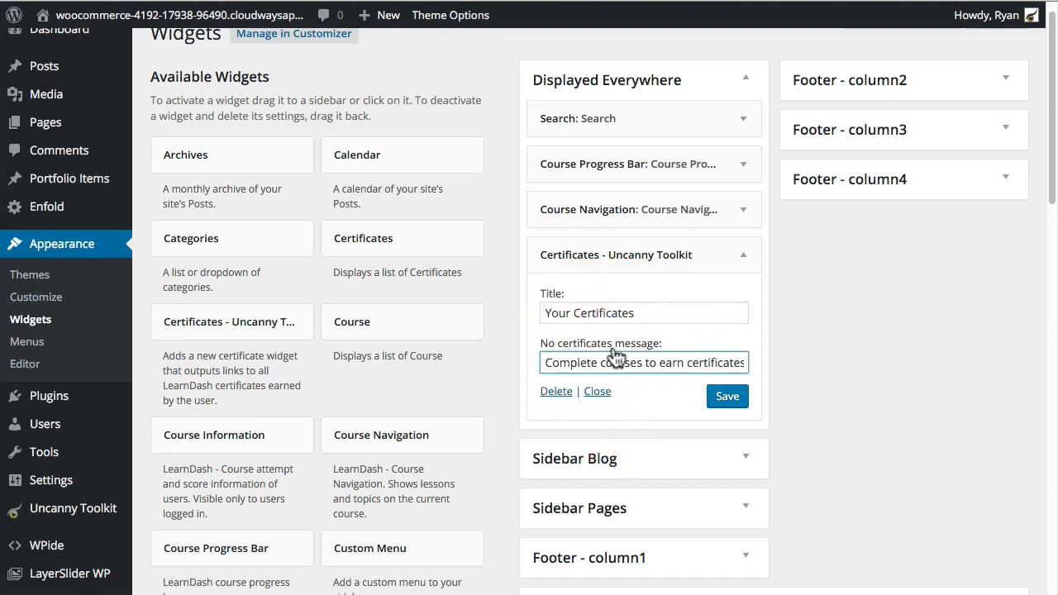
left_click(637, 360)
left_click_drag(603, 364, 770, 365)
left_click_drag(655, 364, 508, 366)
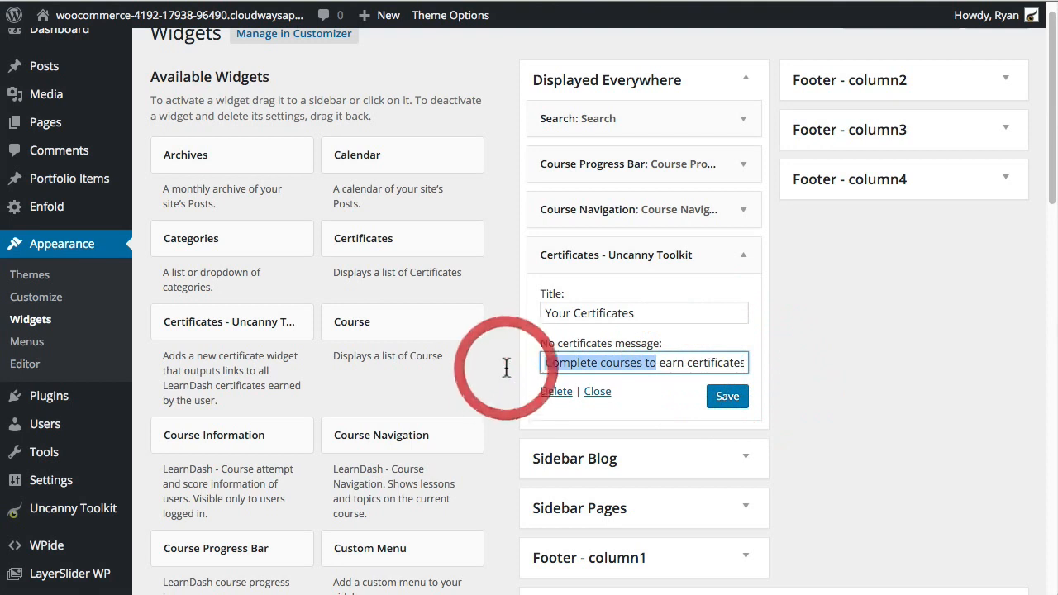
left_click(699, 368)
left_click(731, 397)
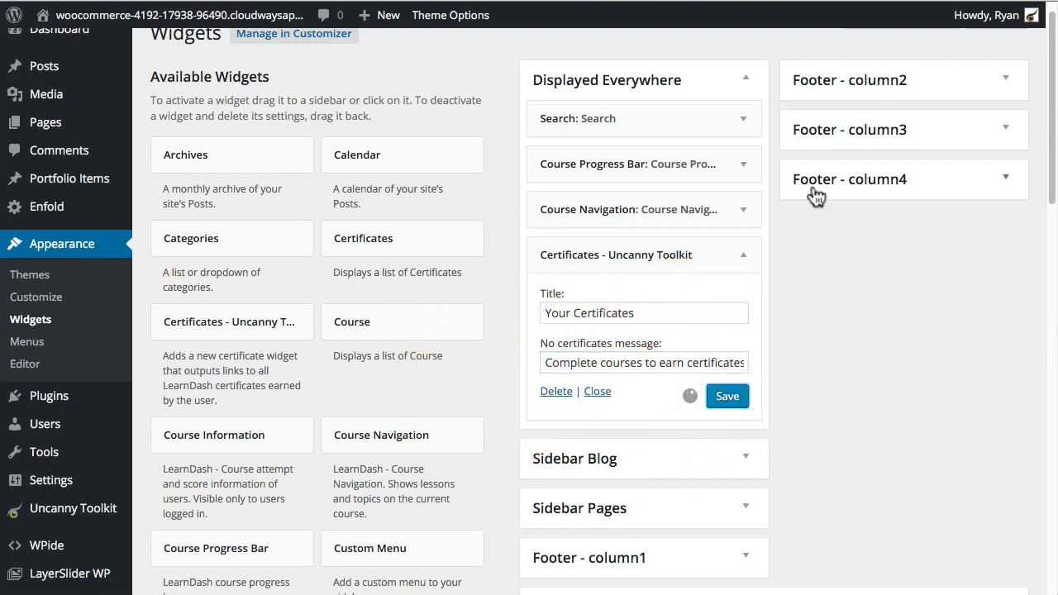
Step: Visit the live site and open Course A from the My Courses page
left_click(117, 28)
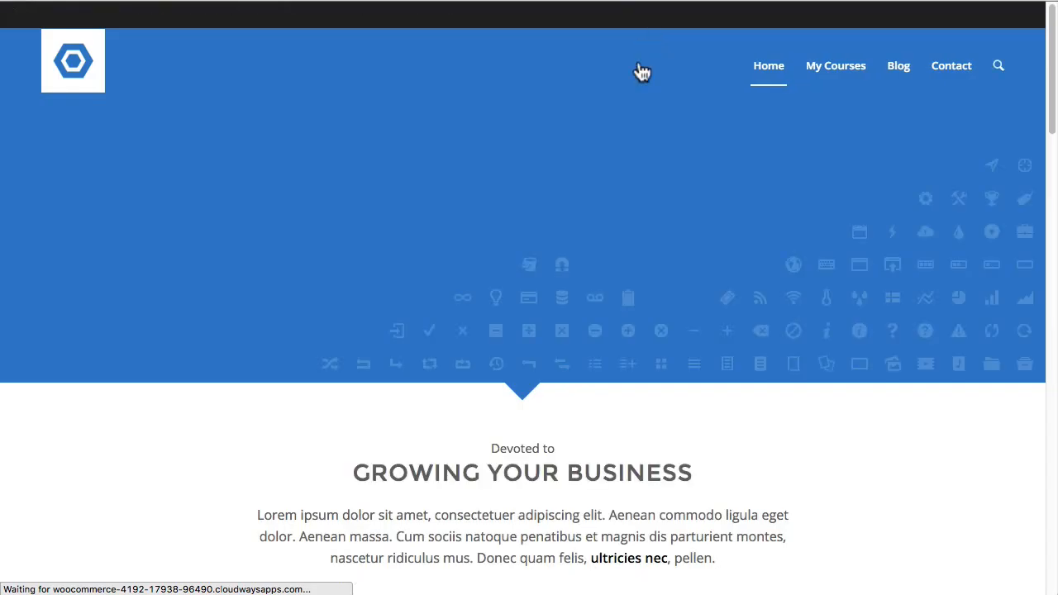
left_click(836, 65)
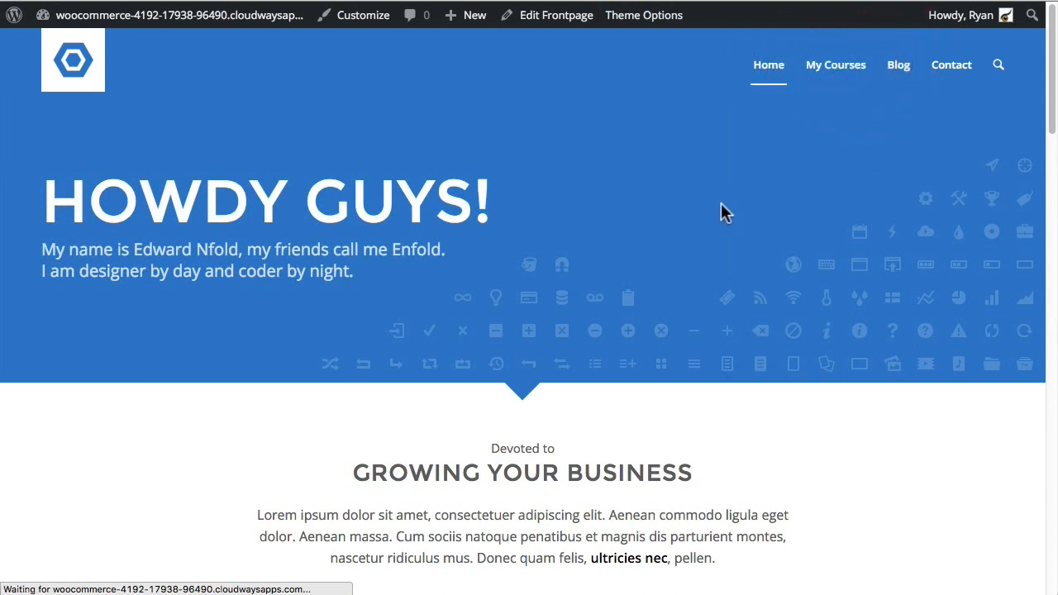
scroll(165, 413, "down", 2)
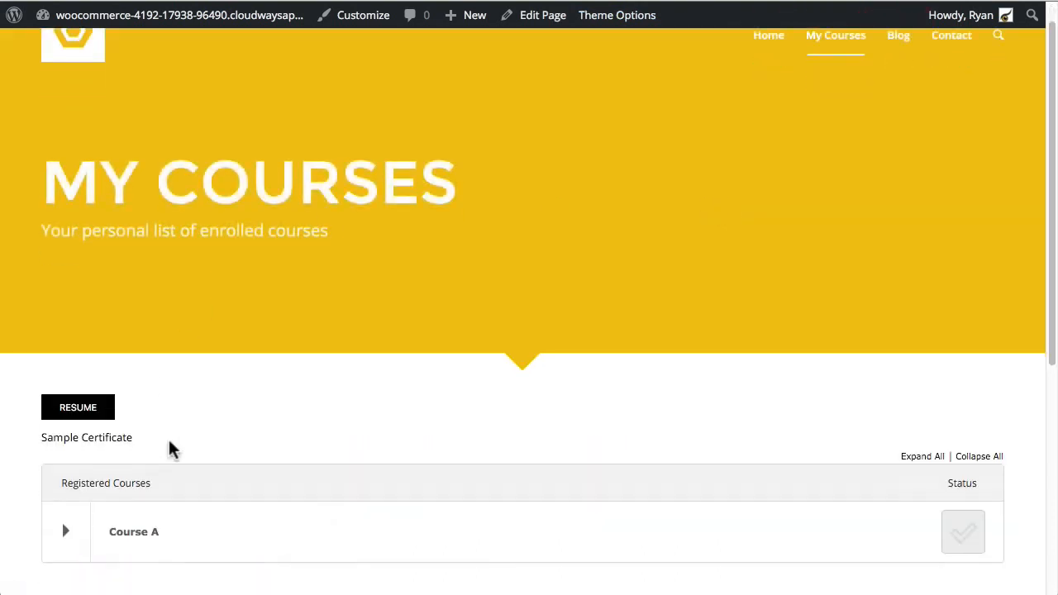
left_click(130, 478)
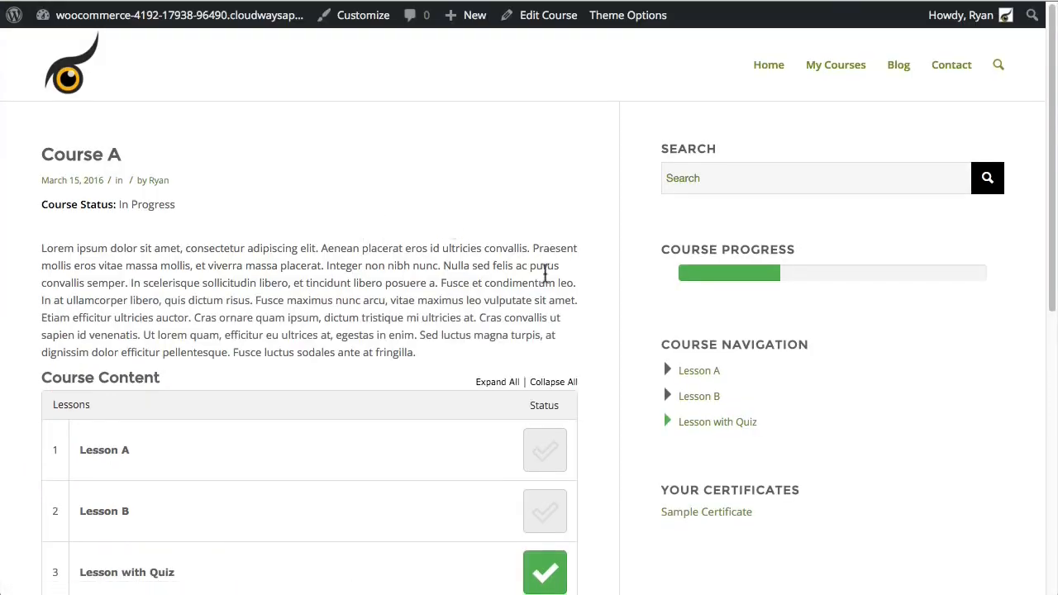
Step: Check the Course A sidebar's YOUR CERTIFICATES widget, which lists Sample Certificate
scroll(570, 268, "down", 1)
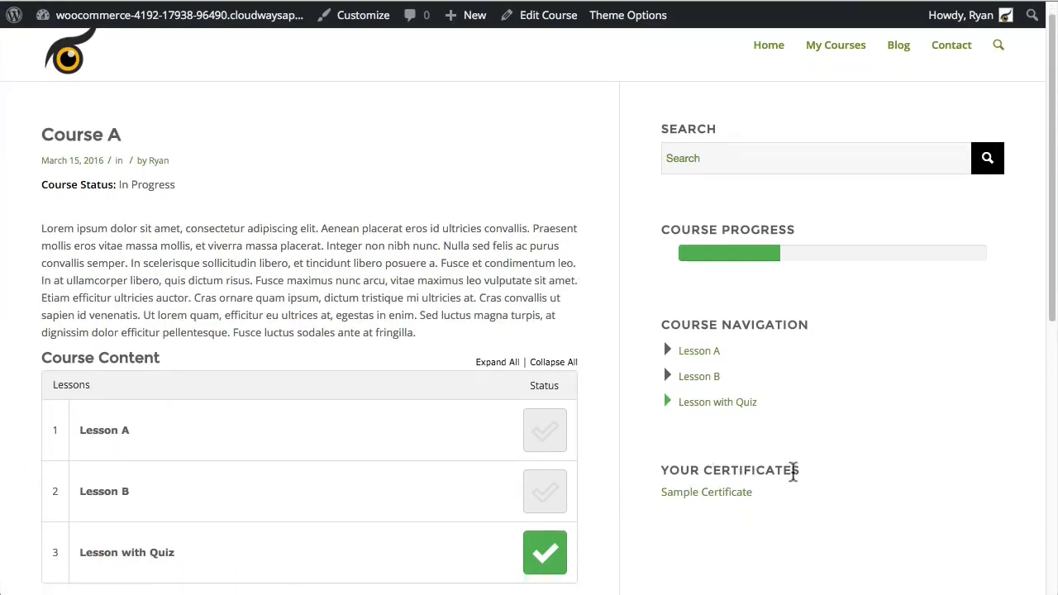
left_click_drag(796, 471, 655, 471)
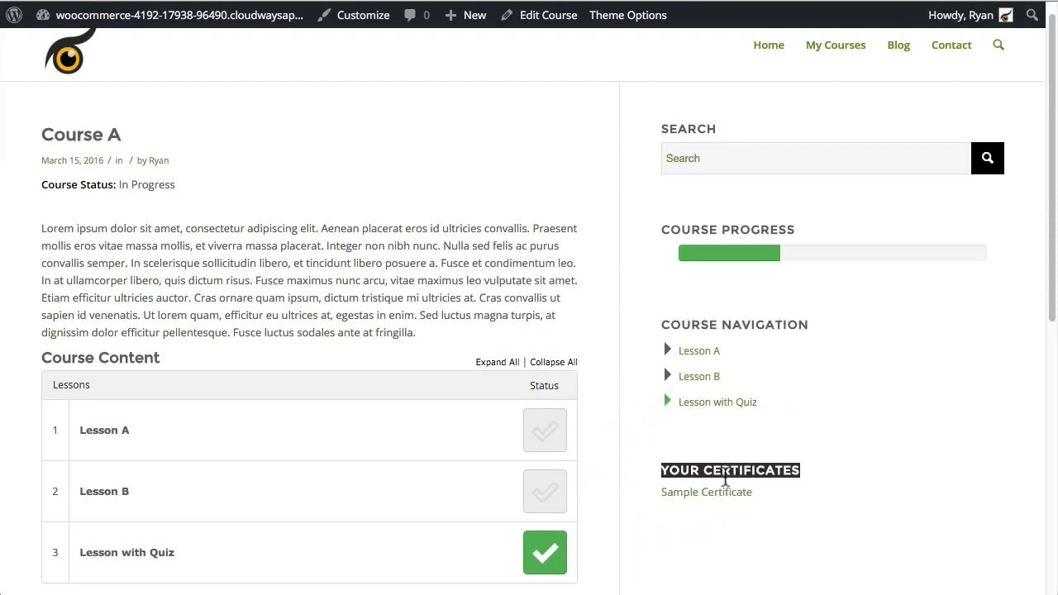
left_click(723, 469)
left_click_drag(799, 471, 653, 464)
scroll(584, 437, "down", 1)
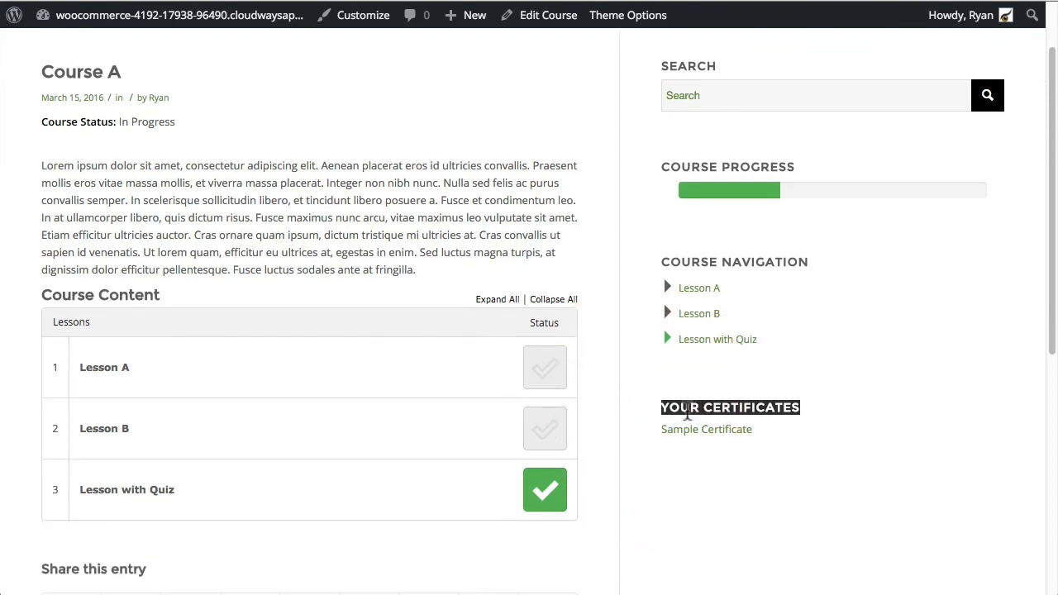
left_click(802, 411)
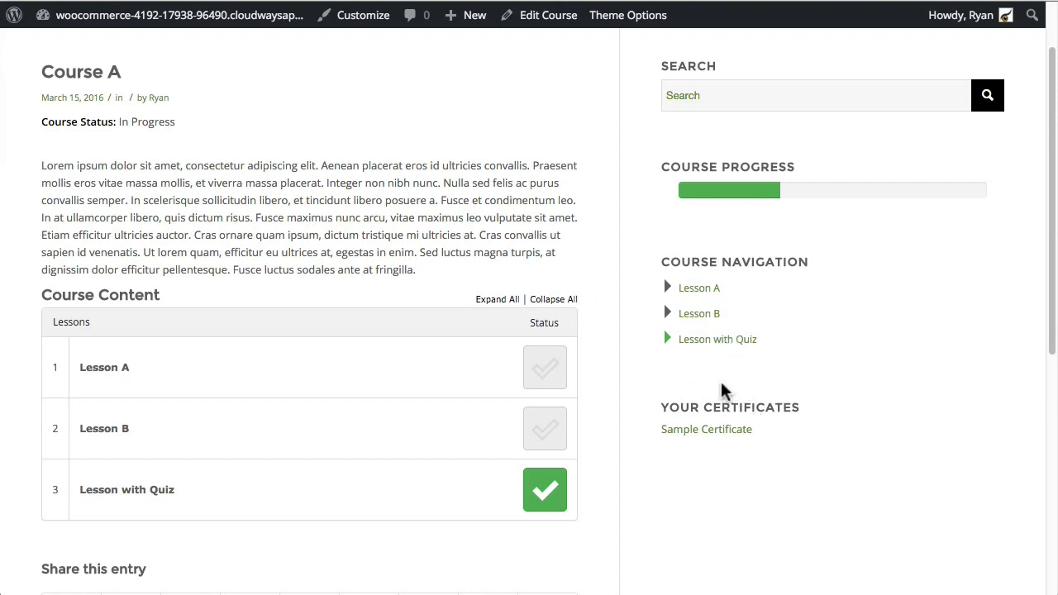
scroll(611, 412, "down", 5)
scroll(608, 399, "up", 7)
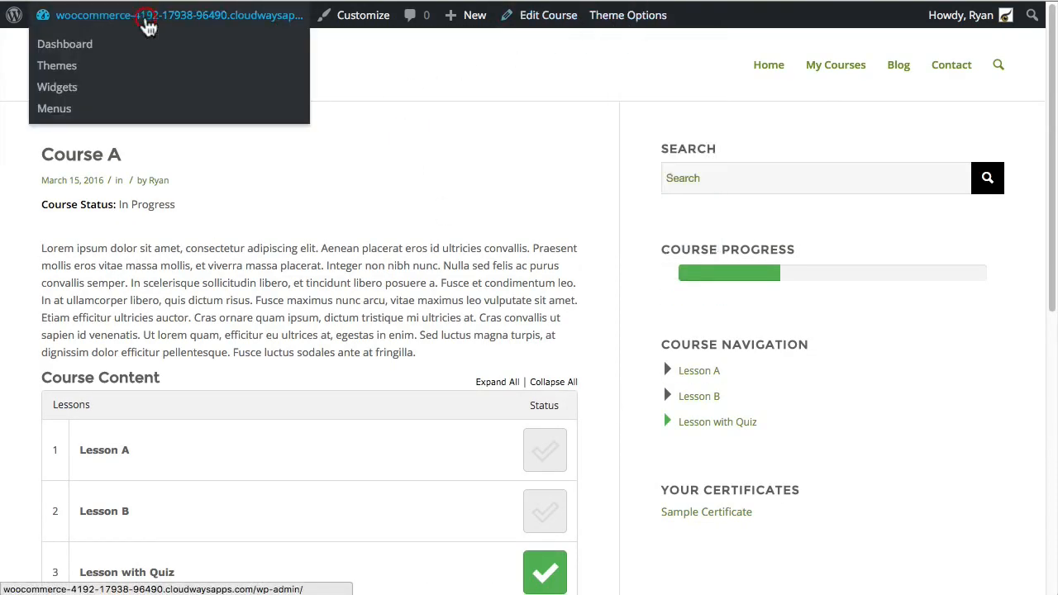
Step: Return to the Dashboard and review the Uncanny Toolkit modules, including the enabled Certificate Widget
left_click(146, 12)
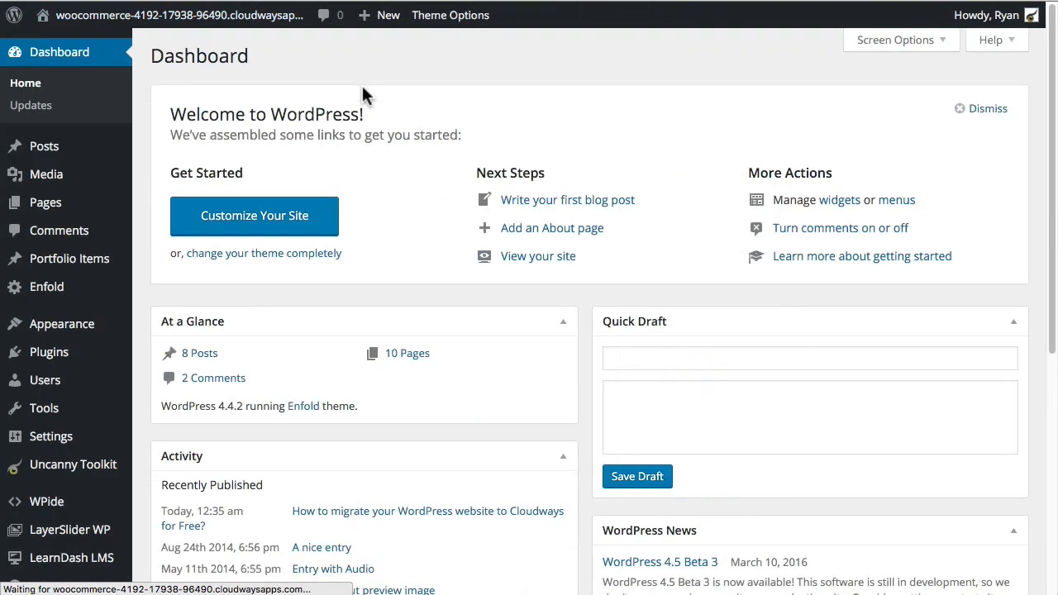
scroll(98, 461, "down", 3)
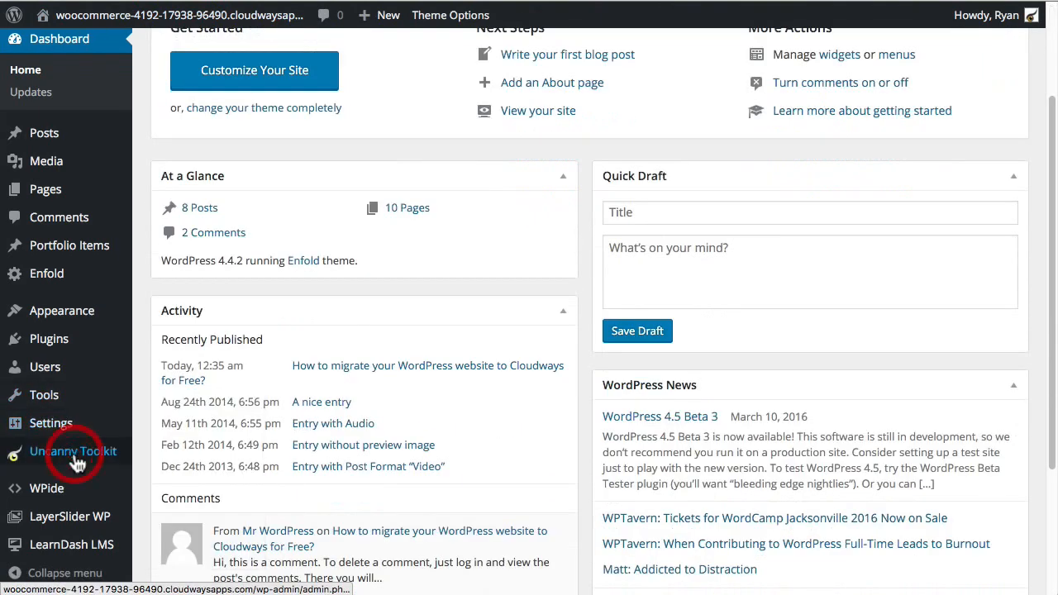
left_click(77, 463)
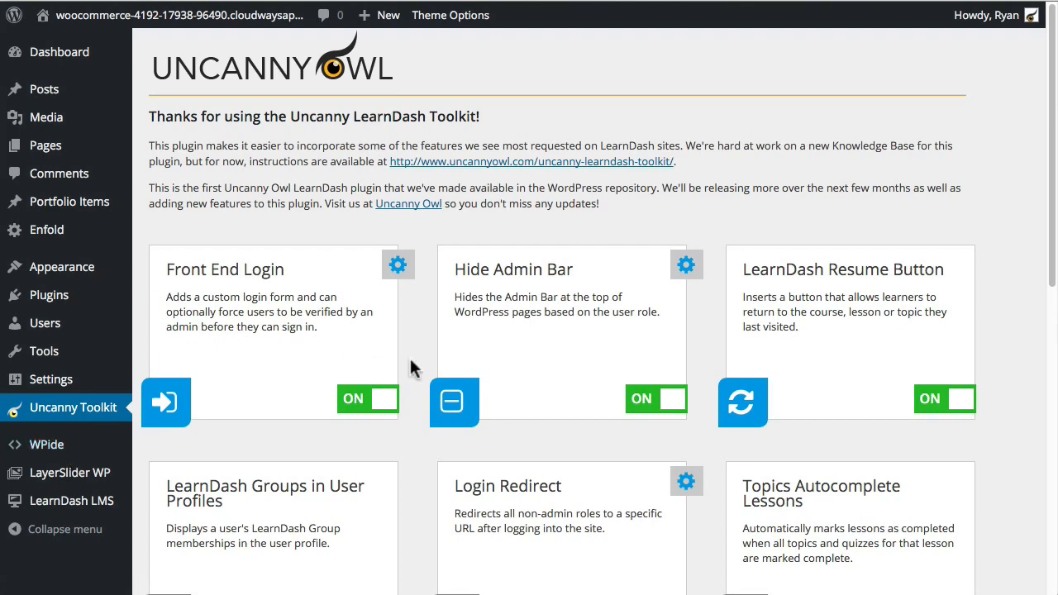
scroll(565, 265, "down", 5)
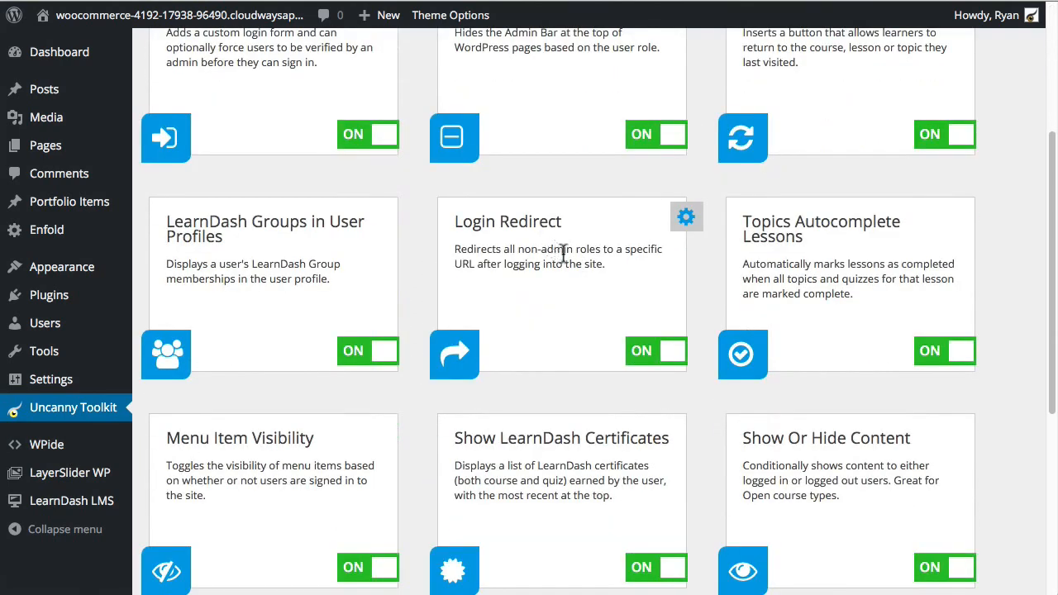
scroll(559, 281, "down", 5)
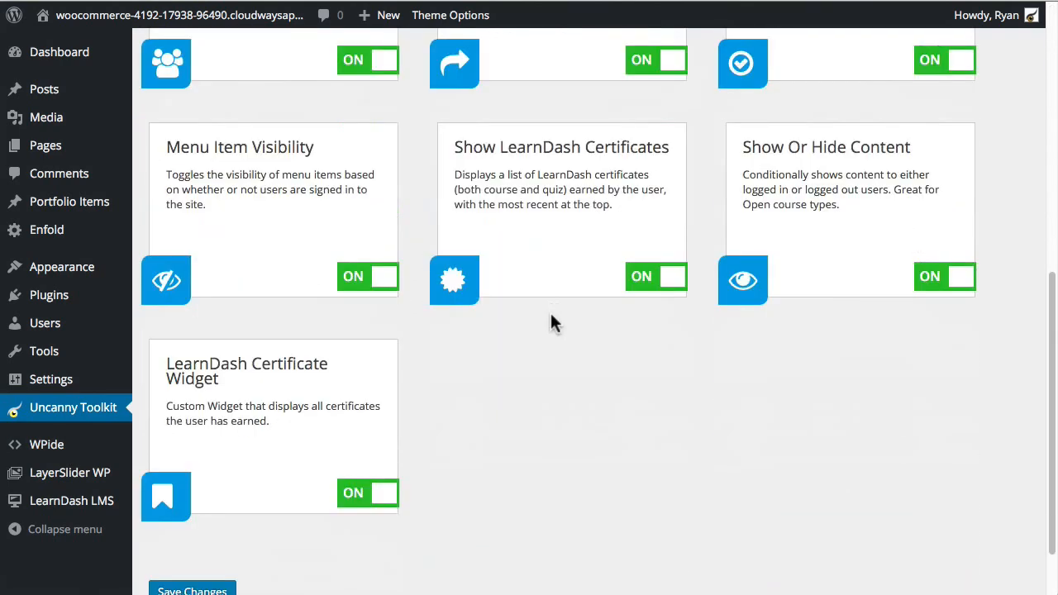
scroll(551, 313, "up", 1)
scroll(550, 314, "up", 6)
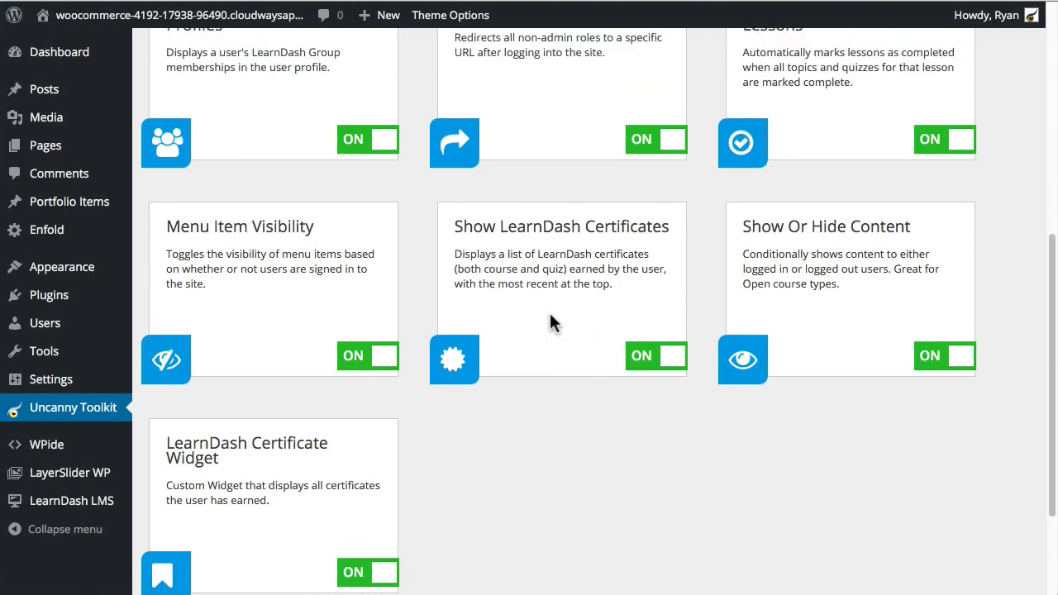
scroll(575, 318, "up", 4)
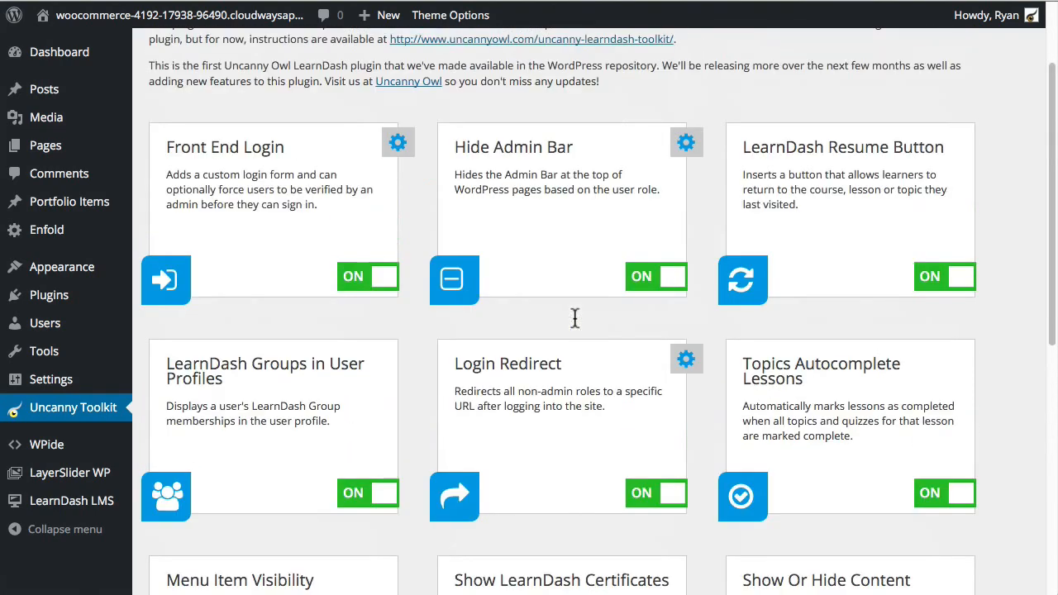